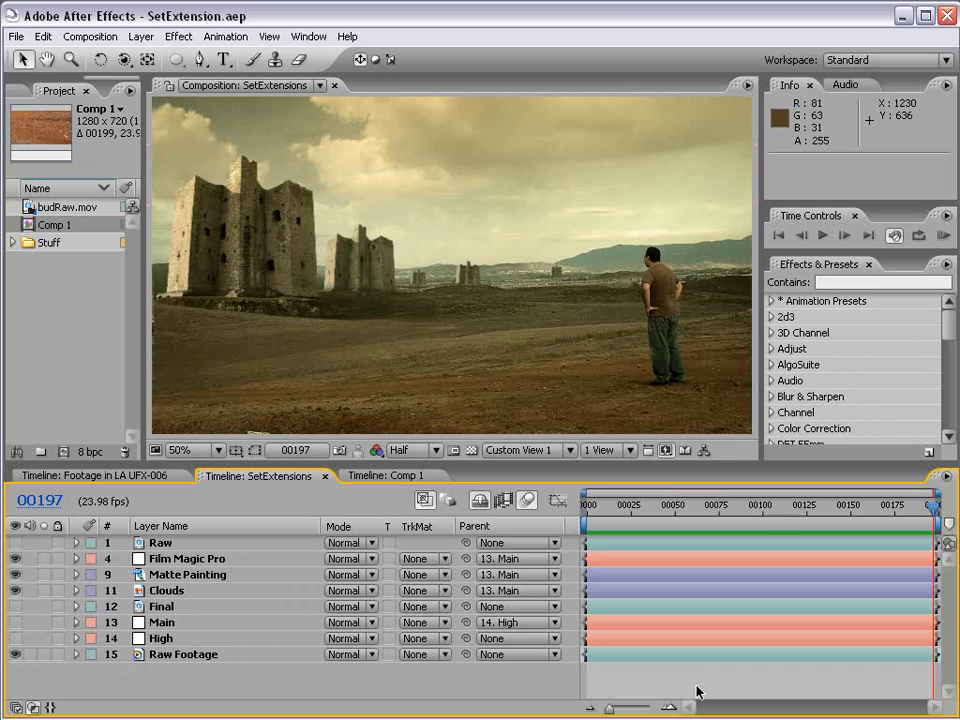
- Preview the finished SetExtensions composition, then scrub back to about frame 165 to examine the castle matte painting behind the man
{"action": "key", "text": "KP_0"}
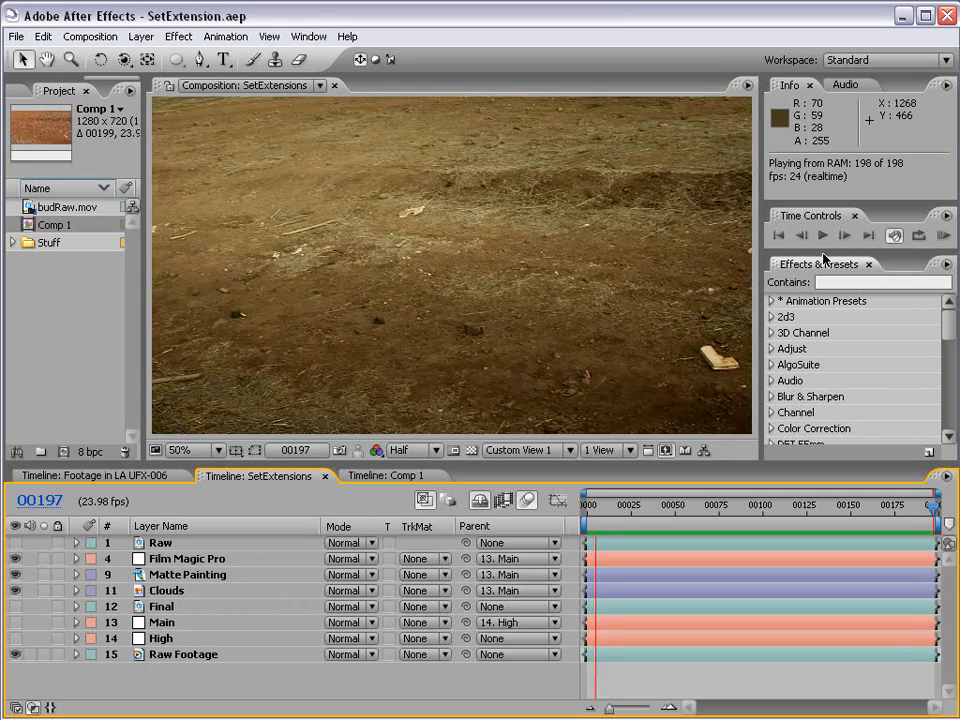
{"action": "key", "text": "space"}
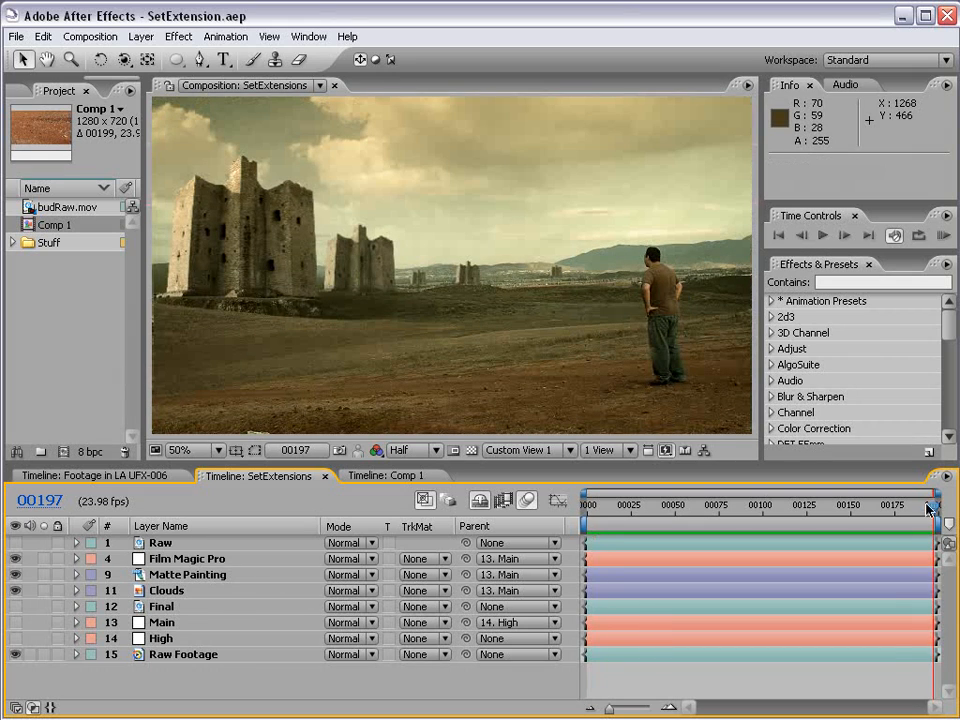
{"action": "left_click", "coordinate": [604, 509]}
{"action": "left_click_drag", "start_coordinate": [604, 510], "coordinate": [891, 511]}
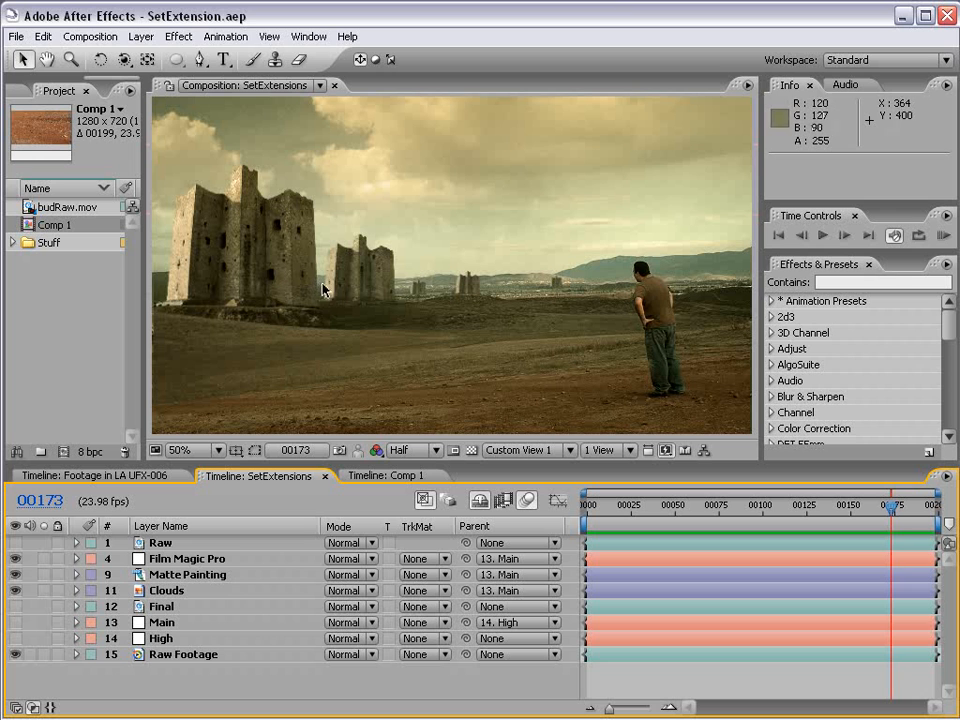
{"action": "left_click_drag", "start_coordinate": [915, 508], "coordinate": [875, 508]}
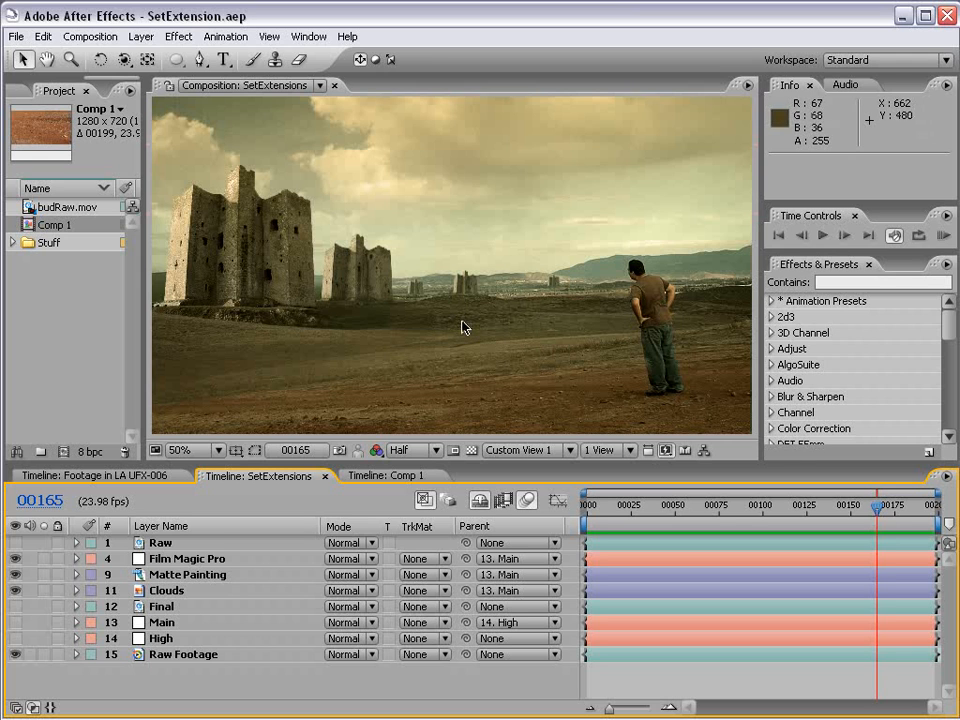
- Toggle the Raw layer's visibility to compare the original shot with the finished composite, leaving the layer shown
{"action": "left_click", "coordinate": [15, 543]}
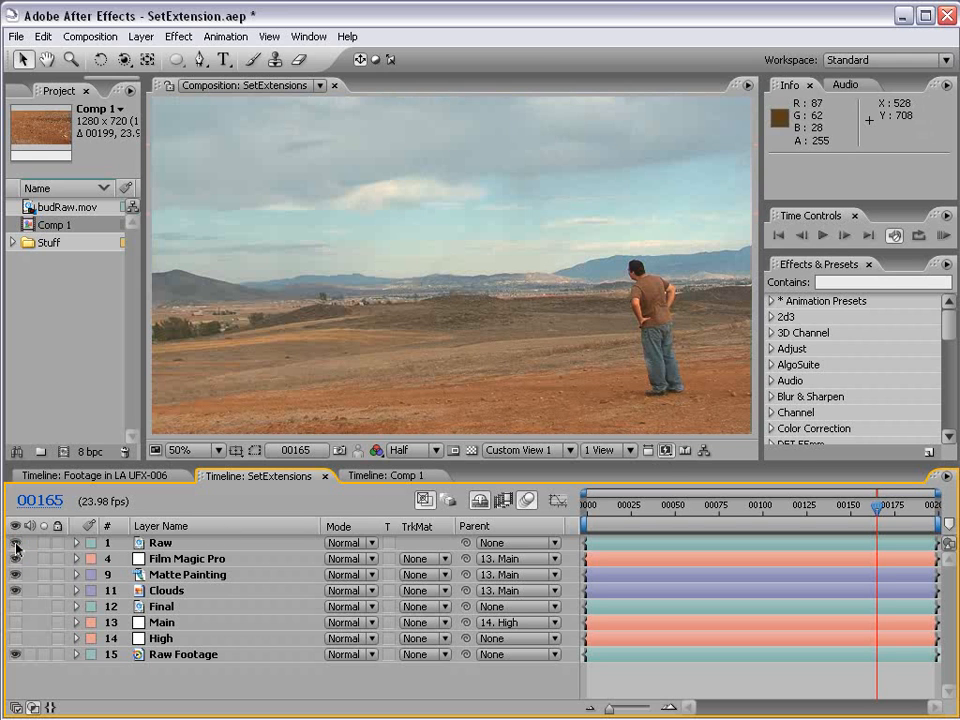
{"action": "left_click", "coordinate": [15, 543]}
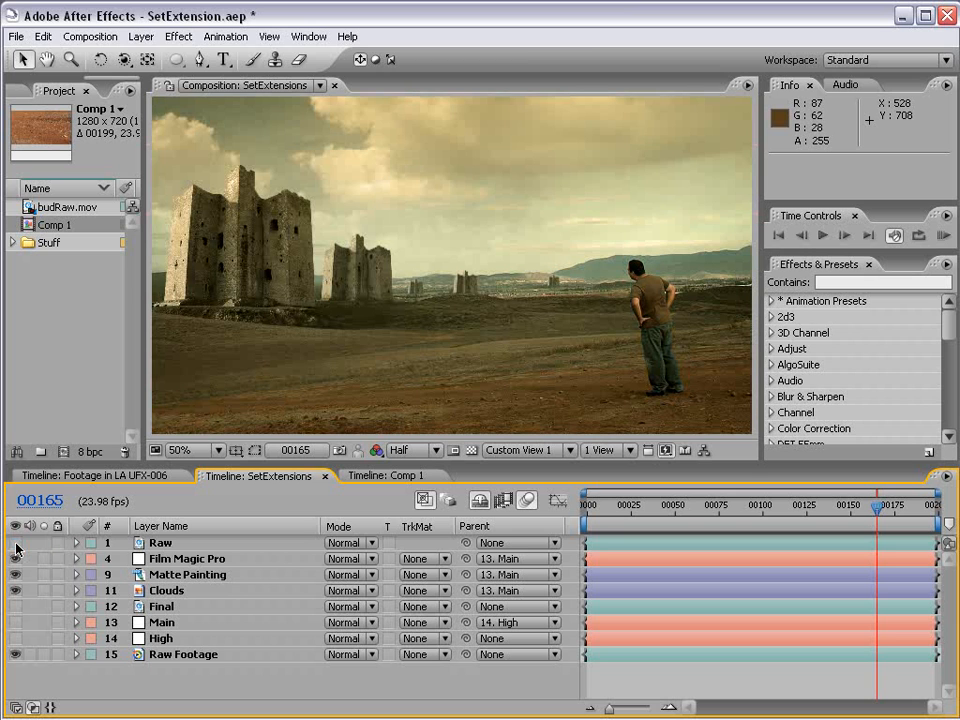
{"action": "left_click", "coordinate": [15, 543]}
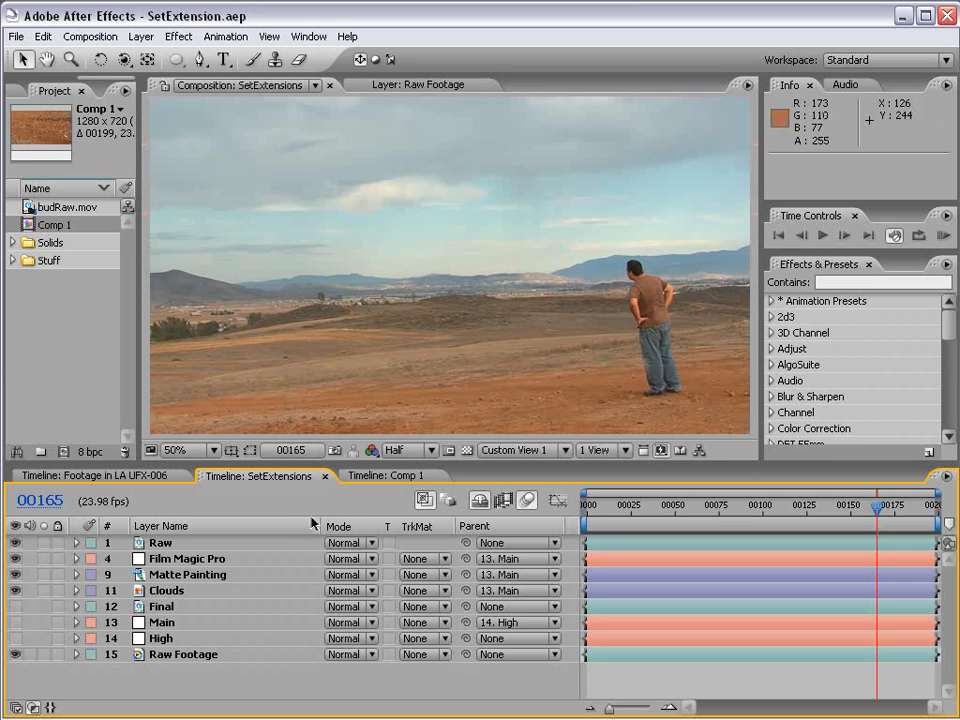
- Open the Comp 1 timeline and scrub its raw footage from the start to frame 157
{"action": "left_click", "coordinate": [385, 475]}
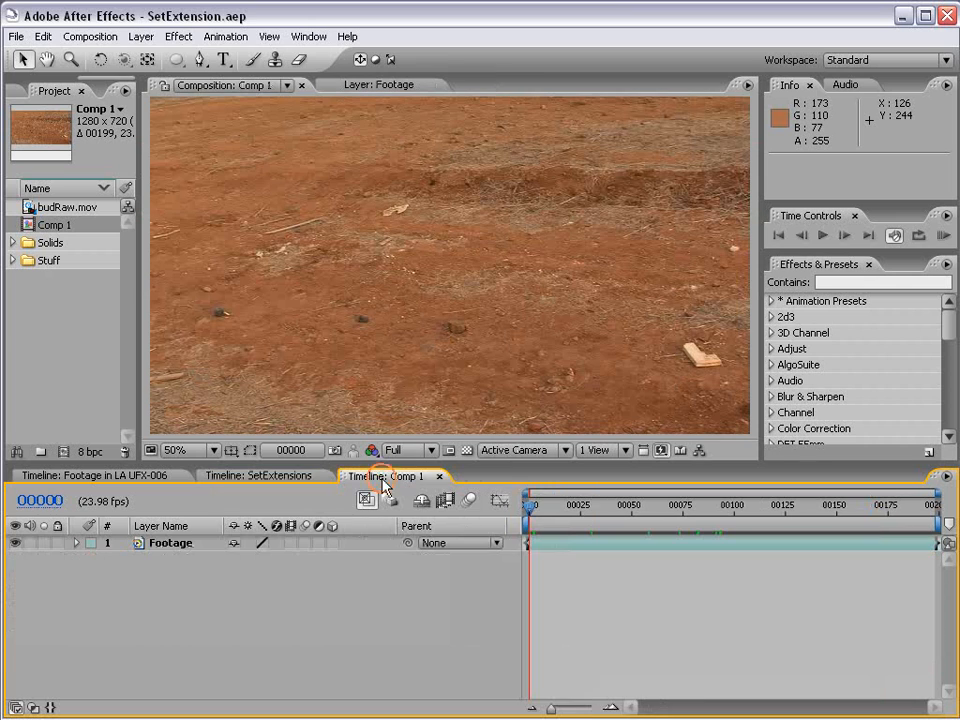
{"action": "left_click", "coordinate": [540, 510]}
{"action": "left_click_drag", "start_coordinate": [540, 510], "coordinate": [850, 510]}
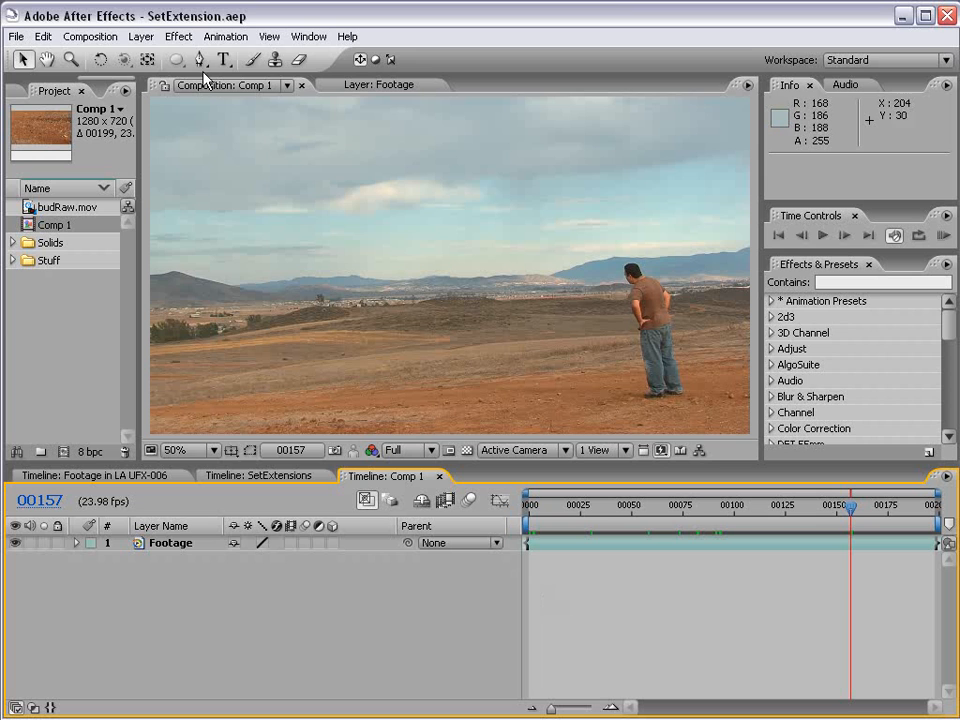
- Add two null objects to Comp 1 above the Footage layer
{"action": "left_click", "coordinate": [139, 36]}
{"action": "mouse_move", "coordinate": [152, 60]}
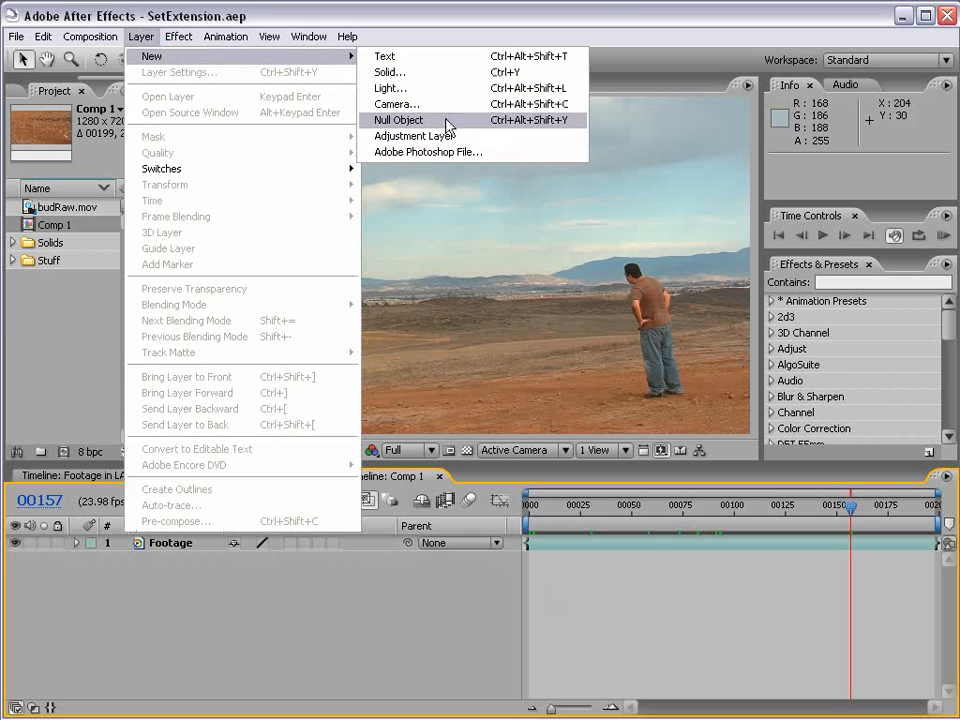
{"action": "left_click", "coordinate": [463, 120]}
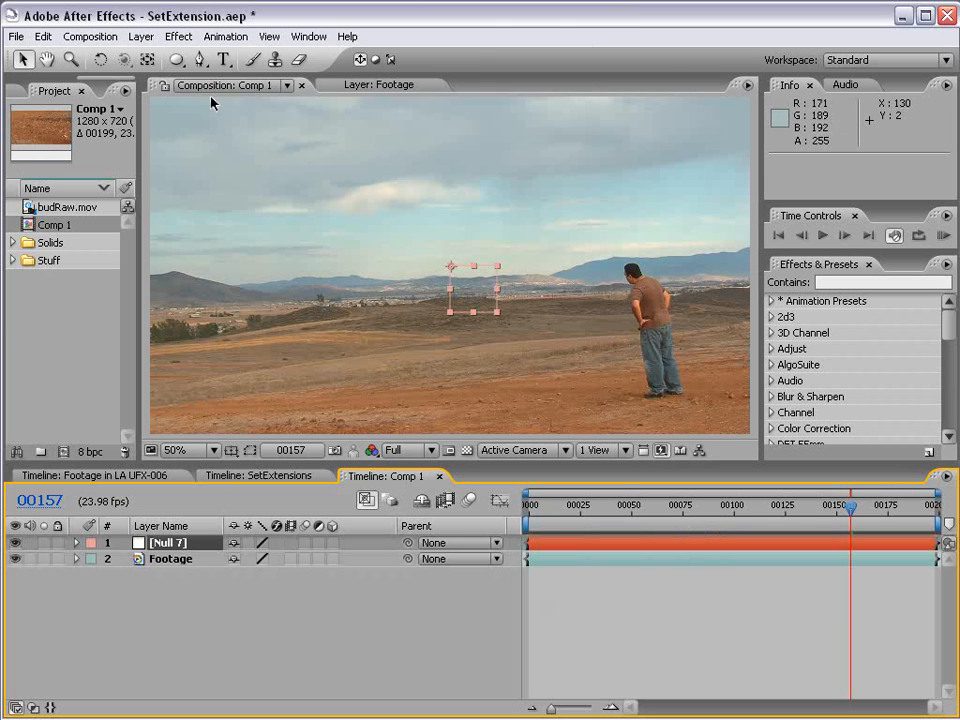
{"action": "left_click", "coordinate": [142, 38]}
{"action": "mouse_move", "coordinate": [146, 57]}
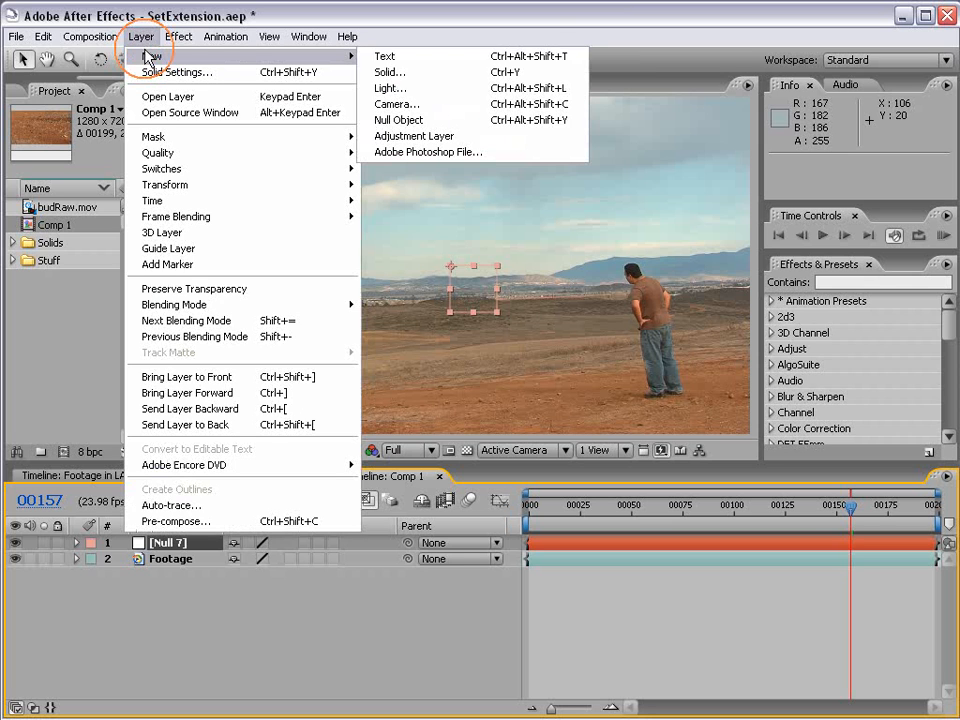
{"action": "left_click", "coordinate": [445, 121]}
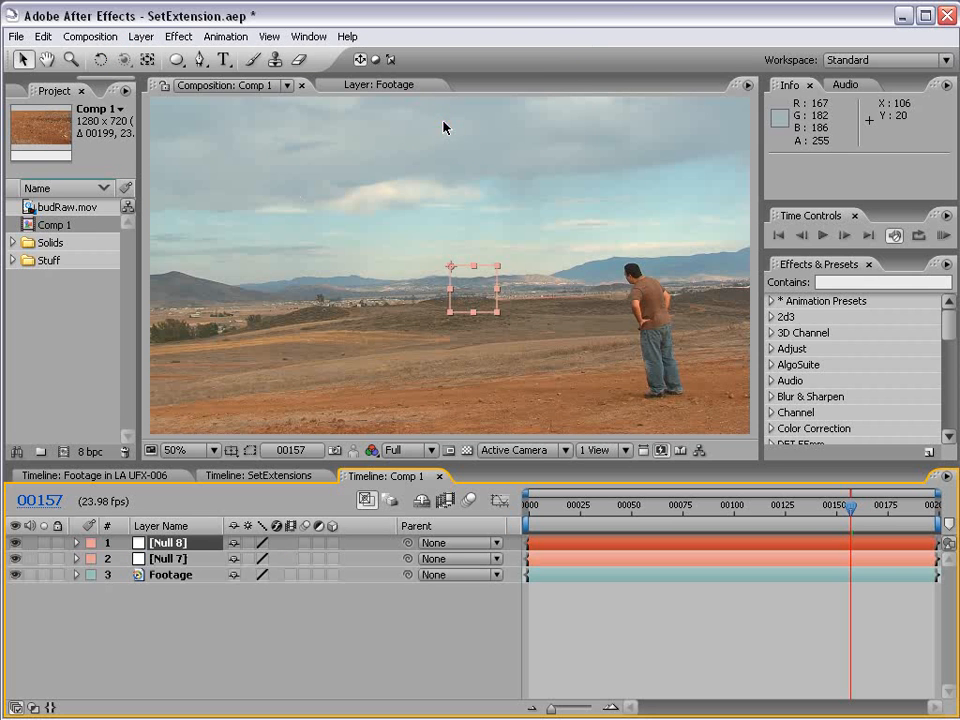
- Rename the lower null First and the upper null Second, and save the project
{"action": "left_click", "coordinate": [185, 559]}
{"action": "key", "text": "Return"}
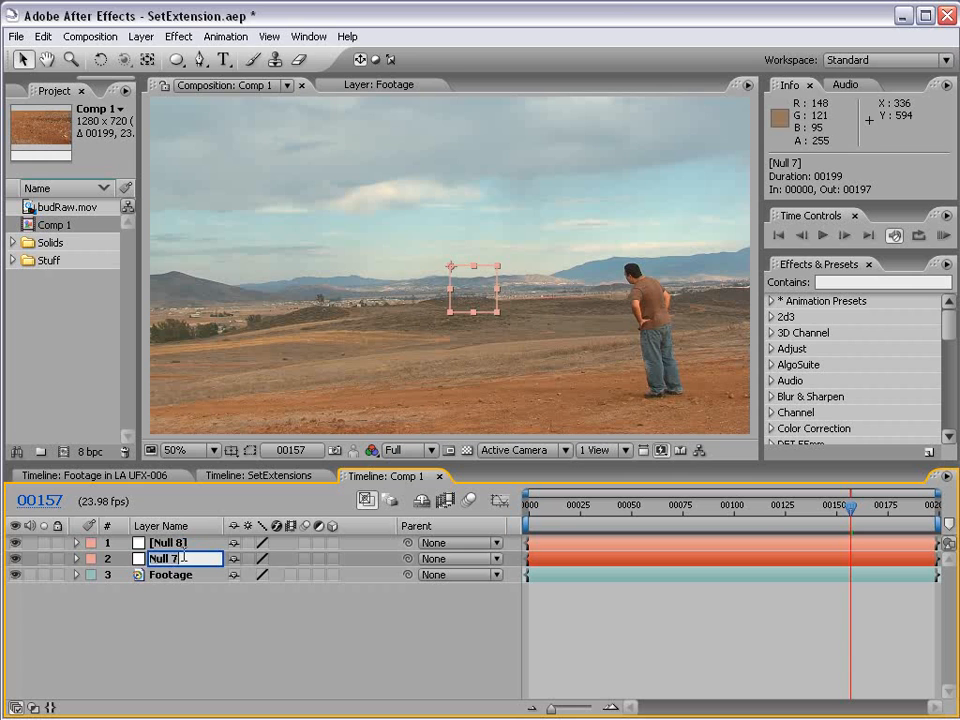
{"action": "type", "text": "First"}
{"action": "left_click", "coordinate": [162, 543]}
{"action": "key", "text": "Return"}
{"action": "type", "text": "Second"}
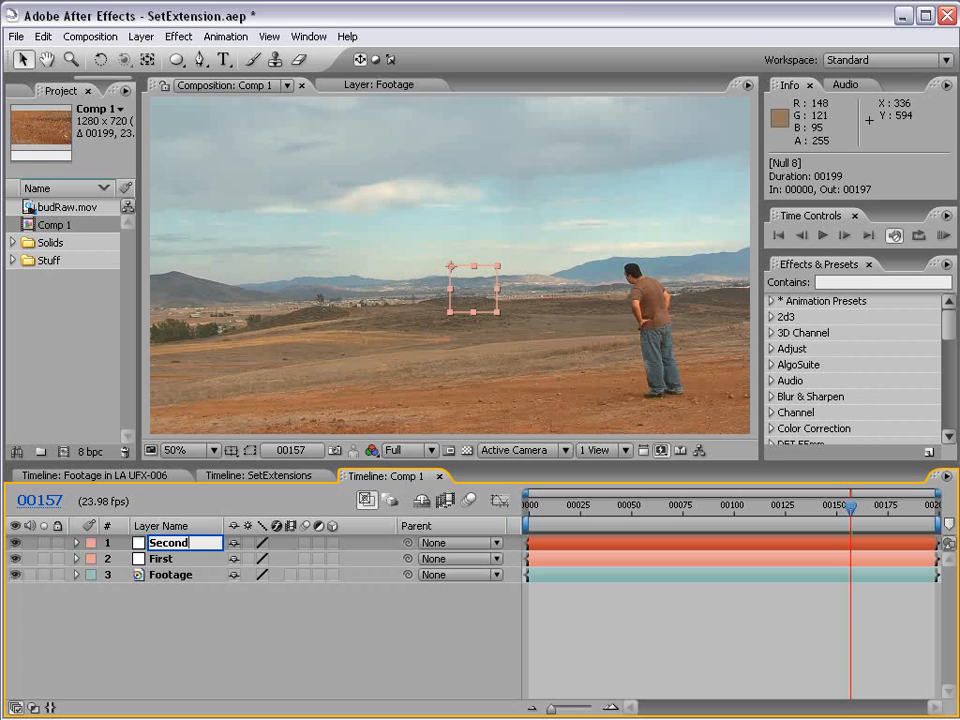
{"action": "key", "text": "Return"}
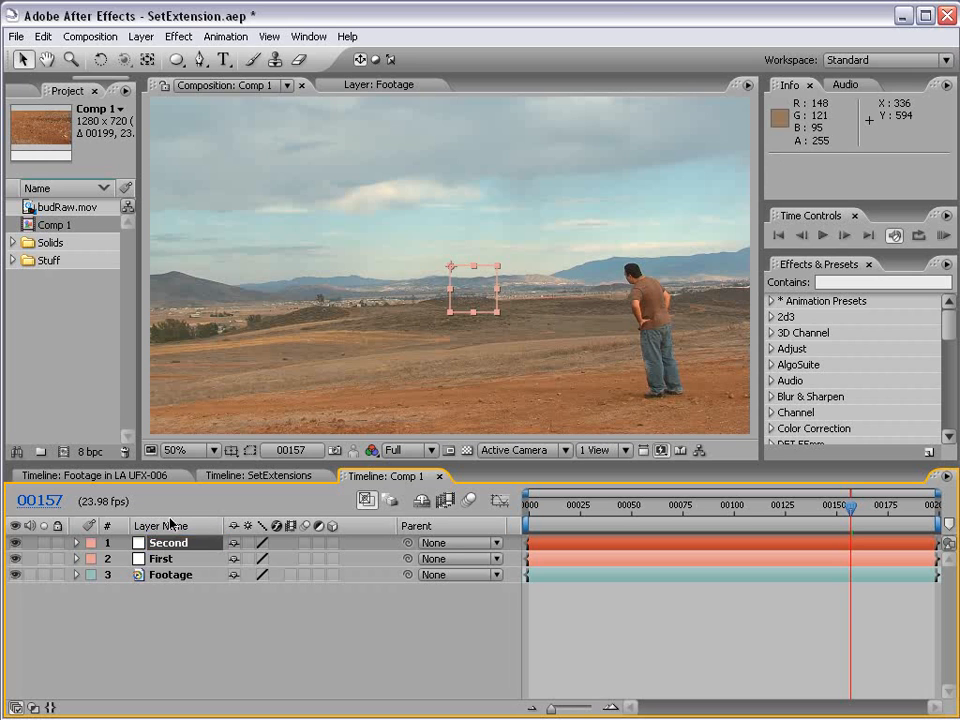
{"action": "key", "text": "ctrl+s"}
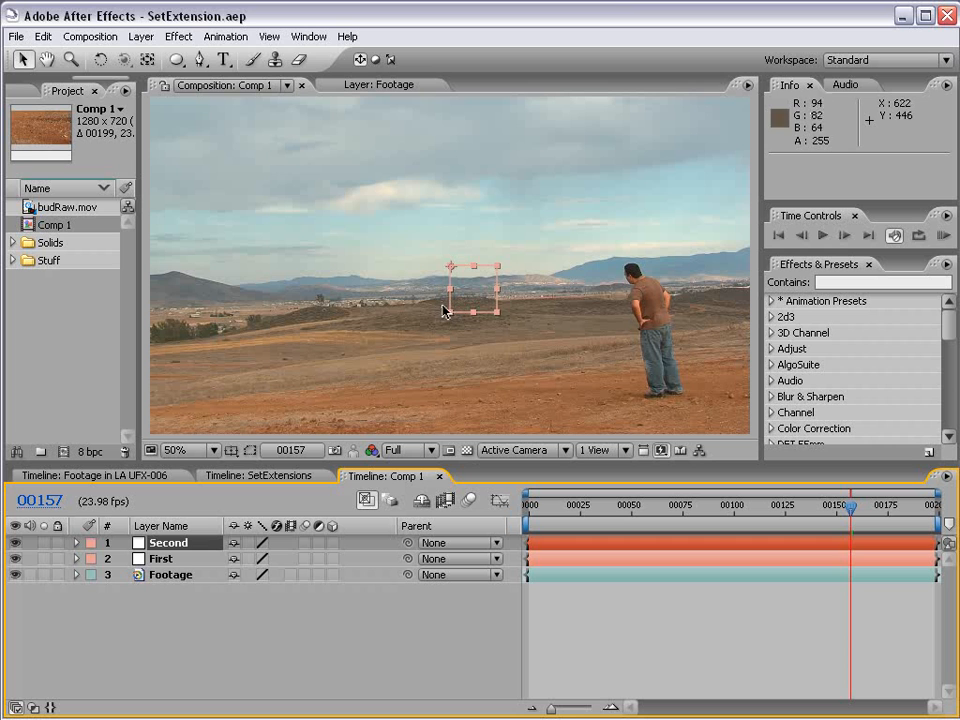
- Return Comp 1 to frame 0 and open the Footage layer in its own viewer at 50% magnification
{"action": "left_click_drag", "start_coordinate": [542, 512], "coordinate": [890, 508]}
{"action": "left_click", "coordinate": [160, 561]}
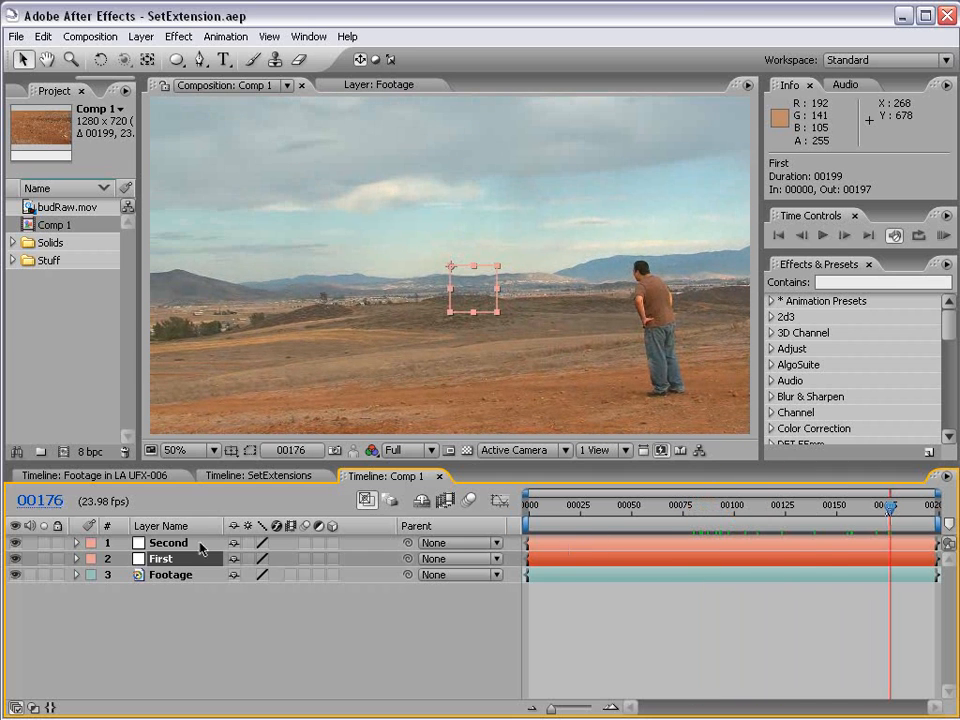
{"action": "left_click", "coordinate": [527, 513]}
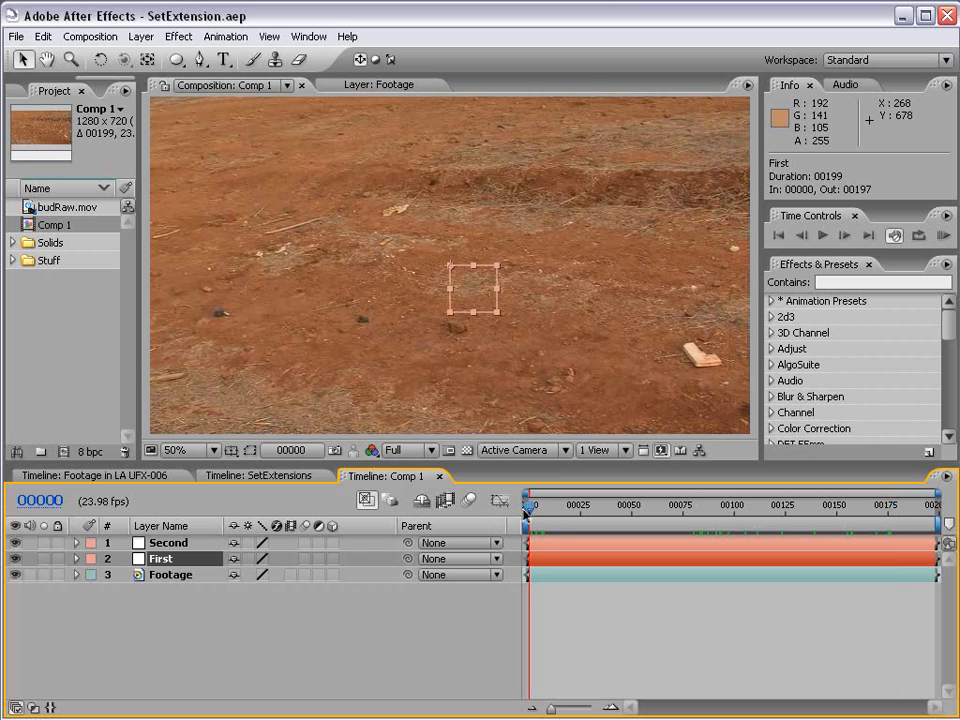
{"action": "double_click", "coordinate": [550, 578]}
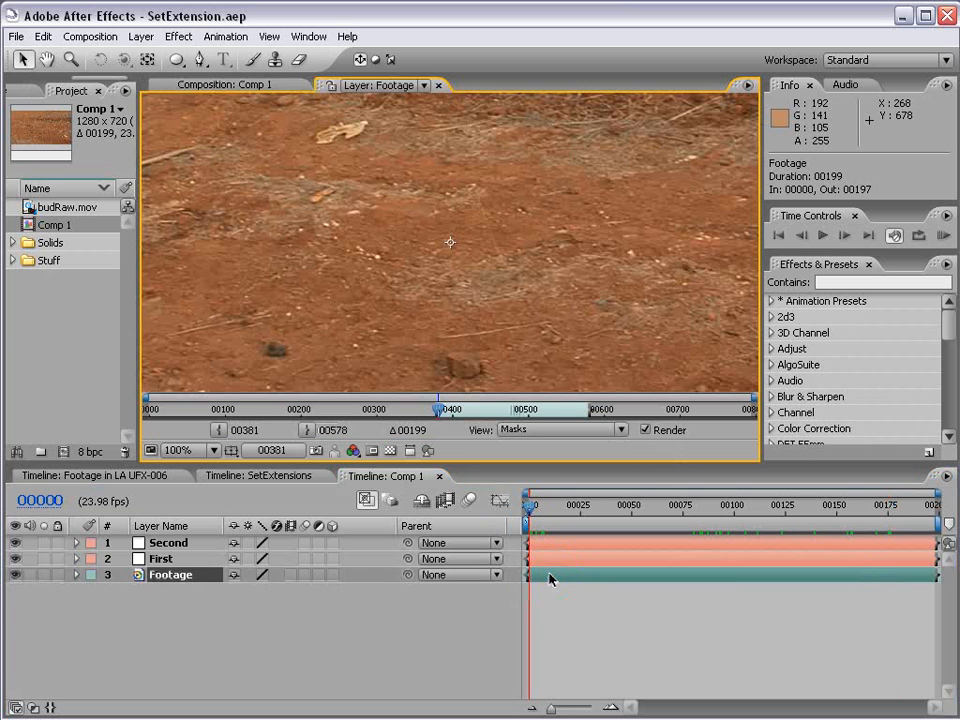
{"action": "key", "text": "comma"}
{"action": "key", "text": "comma"}
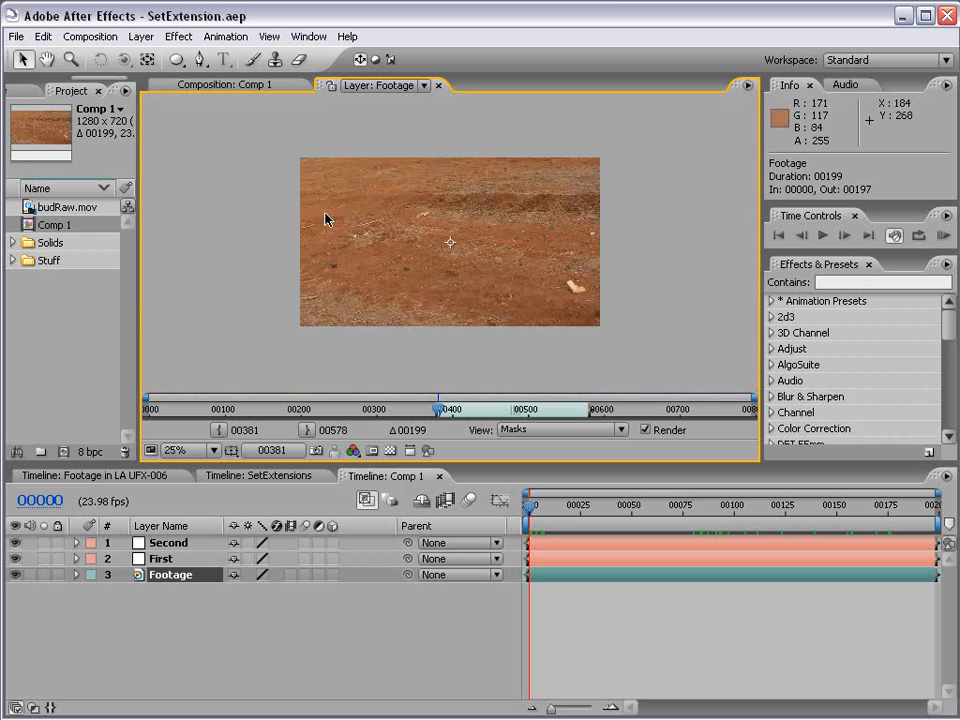
{"action": "key", "text": "period"}
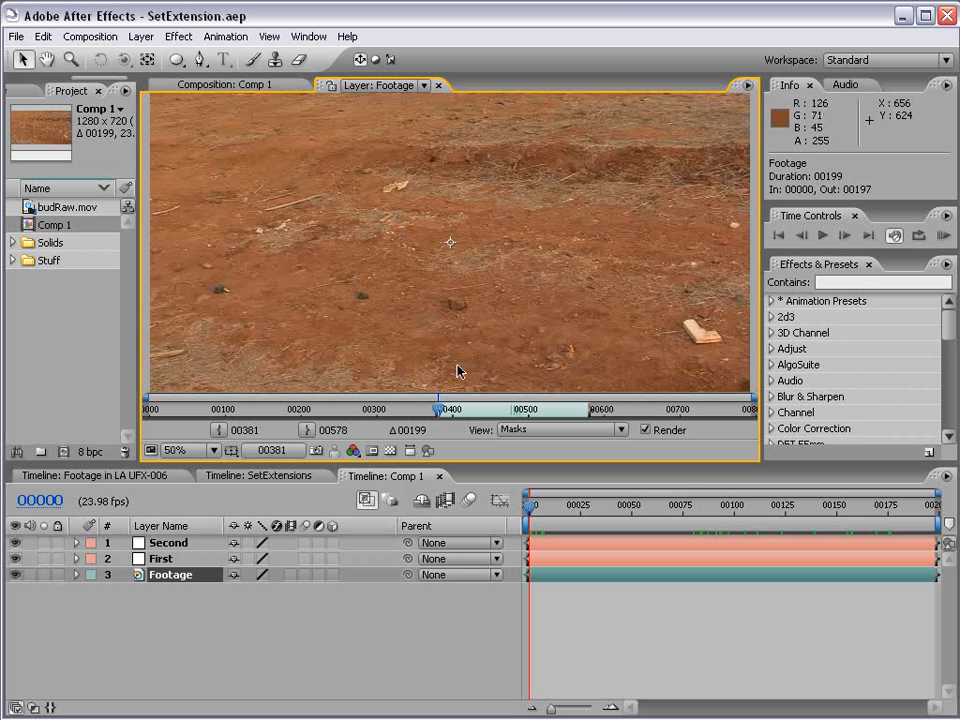
- Show the Tracker Controls and start a motion track on the Footage layer with both Position and Rotation enabled
{"action": "left_click", "coordinate": [309, 36]}
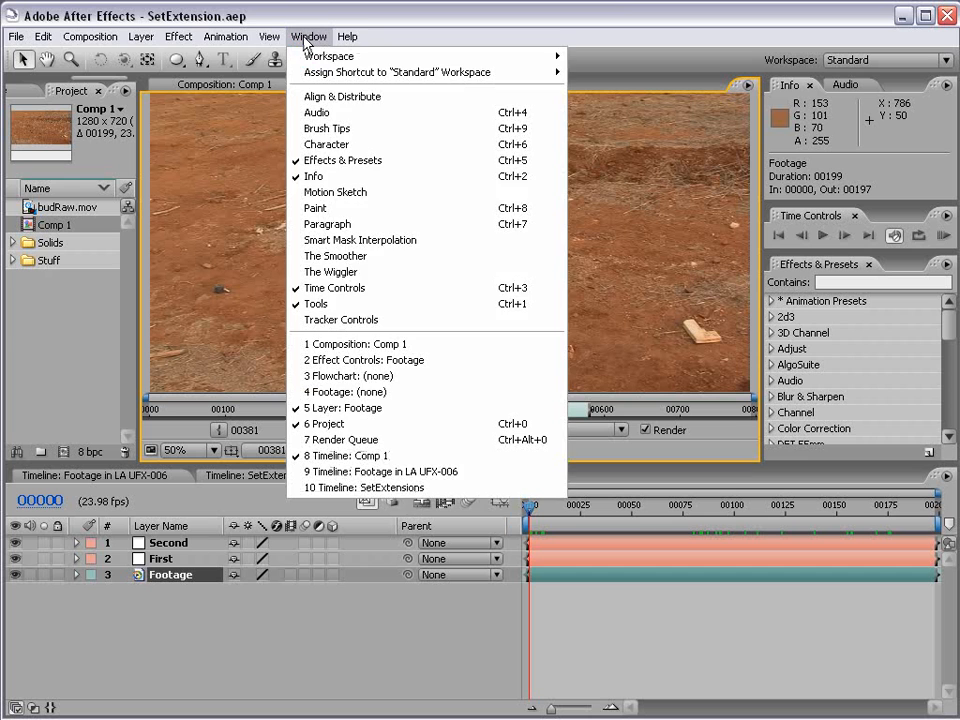
{"action": "left_click", "coordinate": [413, 320]}
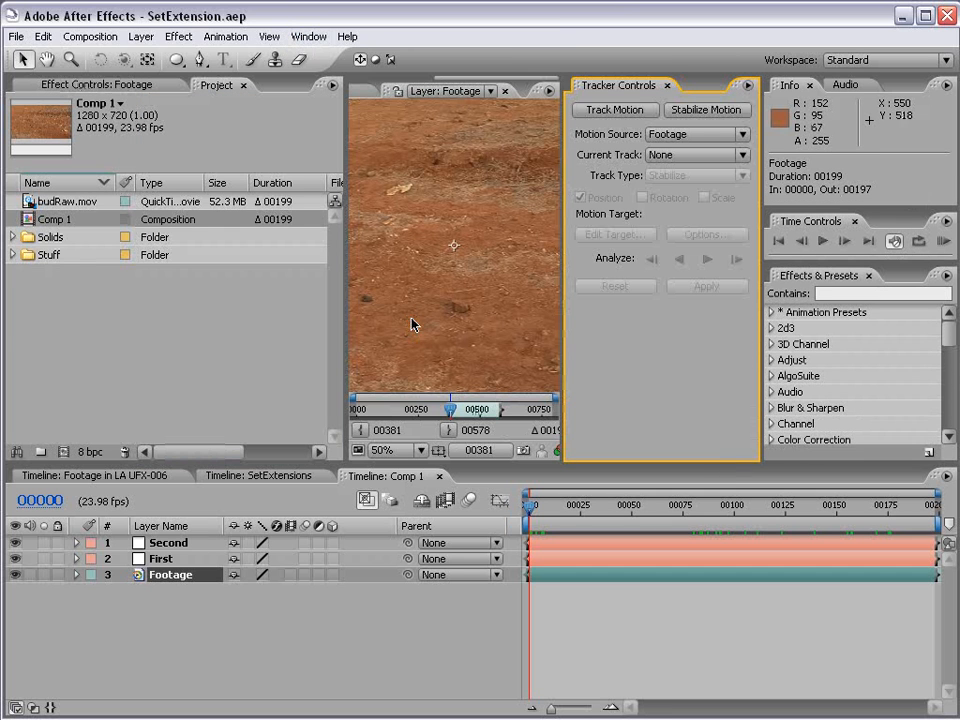
{"action": "left_click_drag", "start_coordinate": [352, 196], "coordinate": [5, 153]}
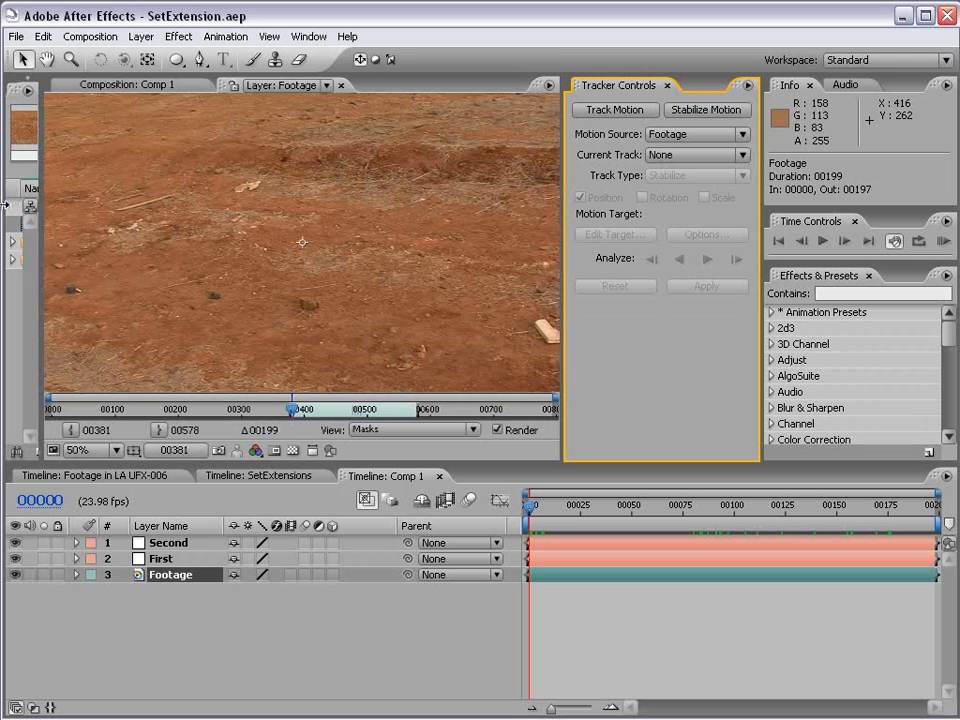
{"action": "left_click", "coordinate": [610, 111]}
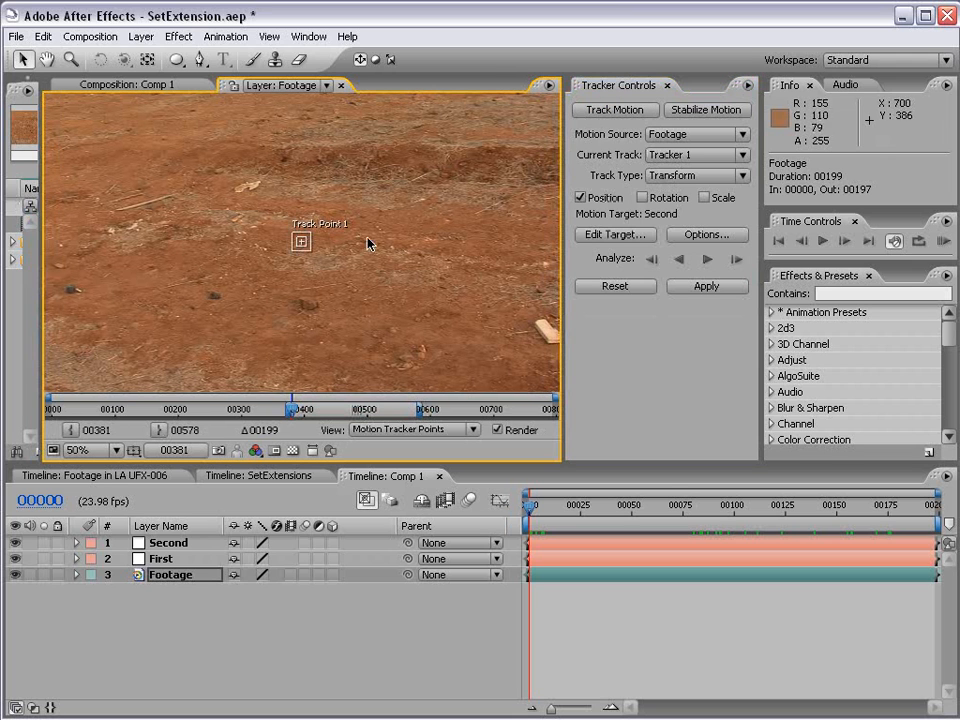
{"action": "left_click", "coordinate": [642, 198]}
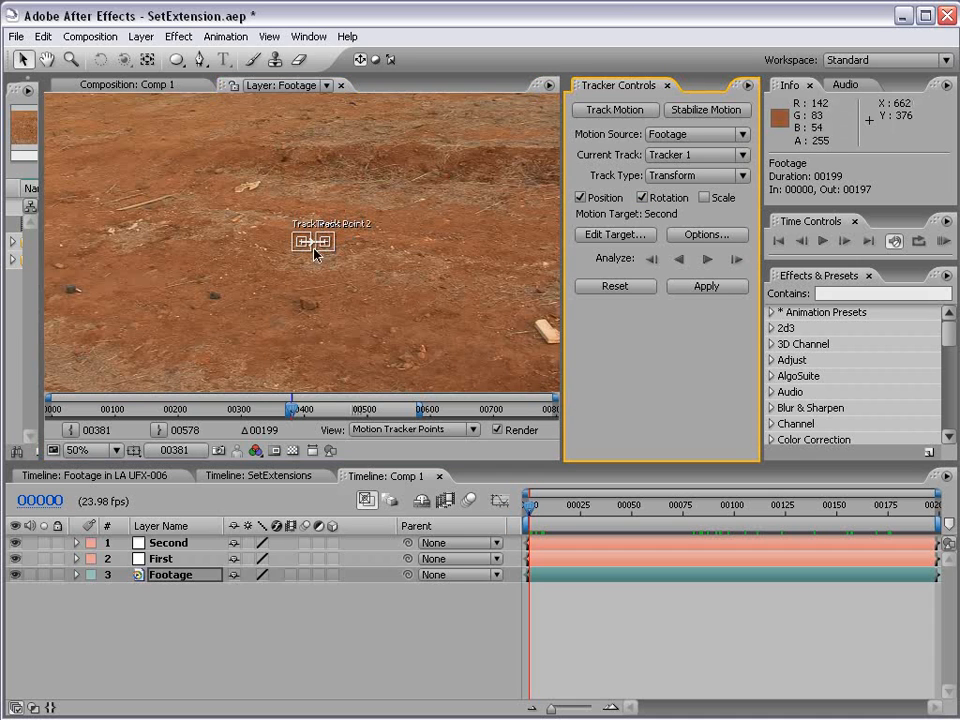
- Place Track Point 1 on the small dark spot in the dirt near the footage's upper edge and enlarge its regions
{"action": "key", "text": "space"}
{"action": "left_click_drag", "start_coordinate": [285, 206], "coordinate": [333, 272]}
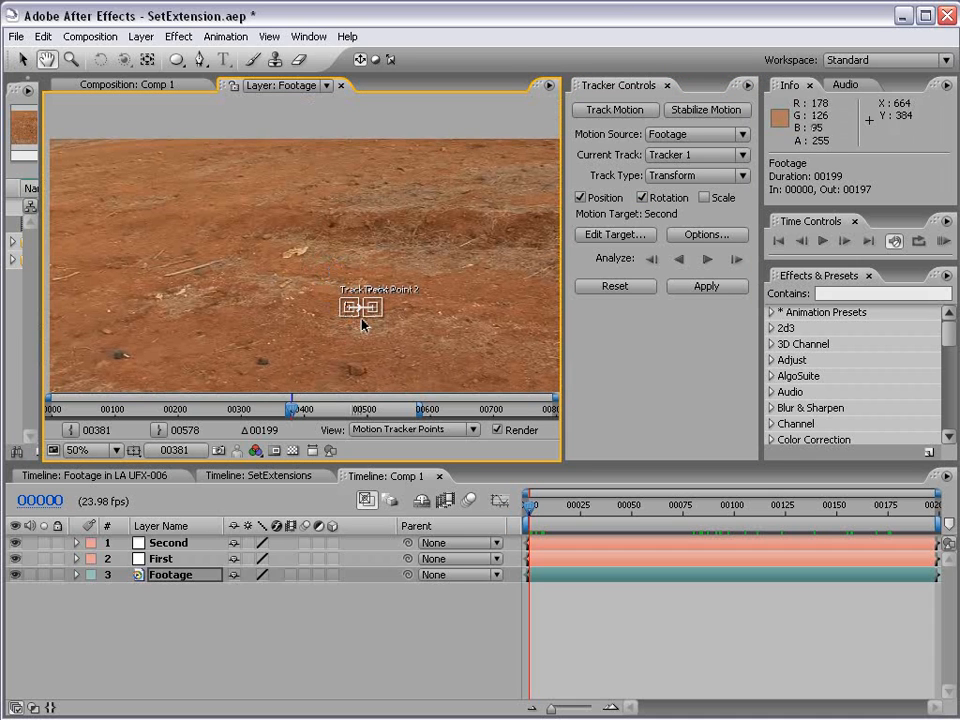
{"action": "key", "text": "period"}
{"action": "left_click_drag", "start_coordinate": [401, 383], "coordinate": [222, 177]}
{"action": "left_click_drag", "start_coordinate": [281, 185], "coordinate": [362, 328]}
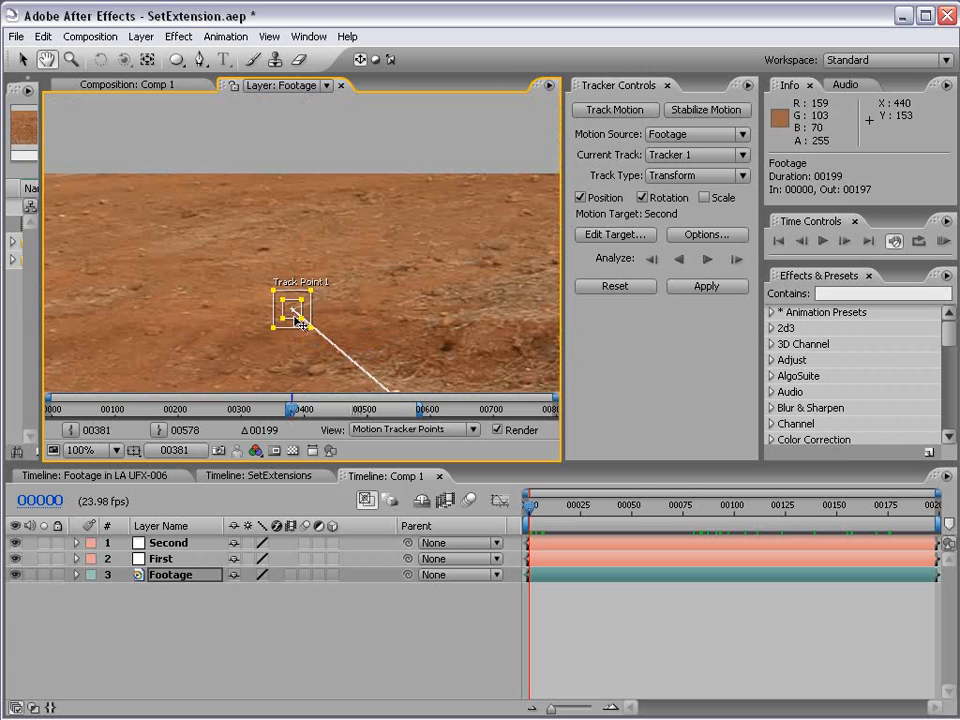
{"action": "left_click_drag", "start_coordinate": [297, 322], "coordinate": [261, 249]}
{"action": "key", "text": "period"}
{"action": "left_click_drag", "start_coordinate": [339, 279], "coordinate": [353, 291]}
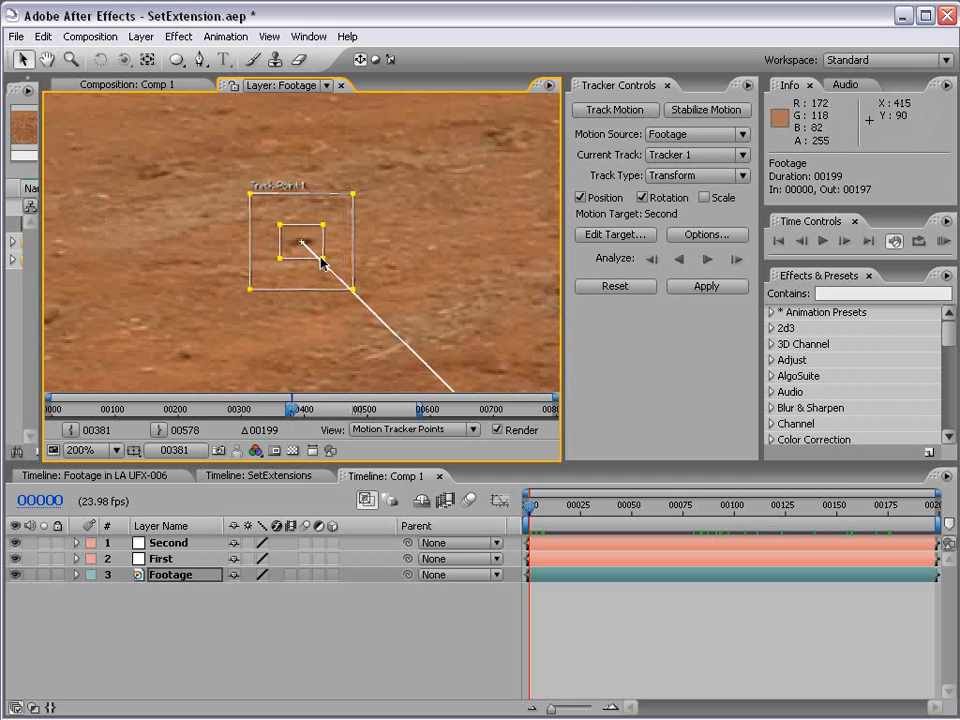
- Place Track Point 2 on the pale scrap lying on the ground and undo the last track point change
{"action": "key", "text": "comma"}
{"action": "left_click_drag", "start_coordinate": [440, 335], "coordinate": [401, 370]}
{"action": "key", "text": "ctrl+z"}
{"action": "key", "text": "period"}
{"action": "scroll", "coordinate": [300, 285], "scroll_direction": "down", "scroll_amount": 1}
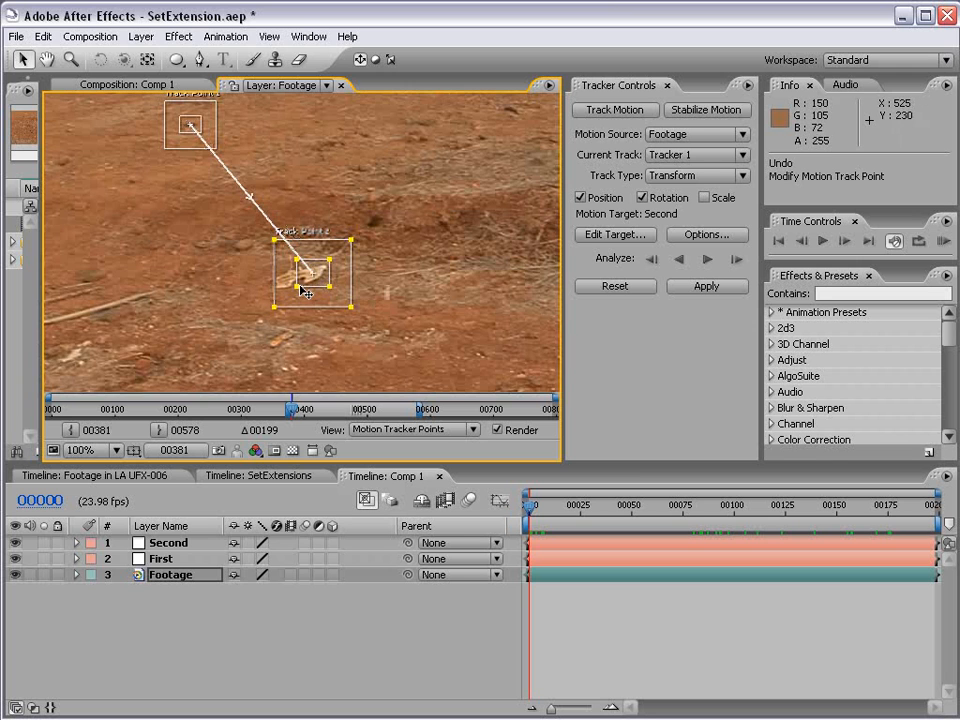
- Move Track Point 1 farther left to the small pale stone near the footage's upper edge and resize its feature and search regions
{"action": "scroll", "coordinate": [300, 285], "scroll_direction": "down", "scroll_amount": 1}
{"action": "left_click_drag", "start_coordinate": [195, 191], "coordinate": [458, 321]}
{"action": "scroll", "coordinate": [297, 232], "scroll_direction": "up", "scroll_amount": 1}
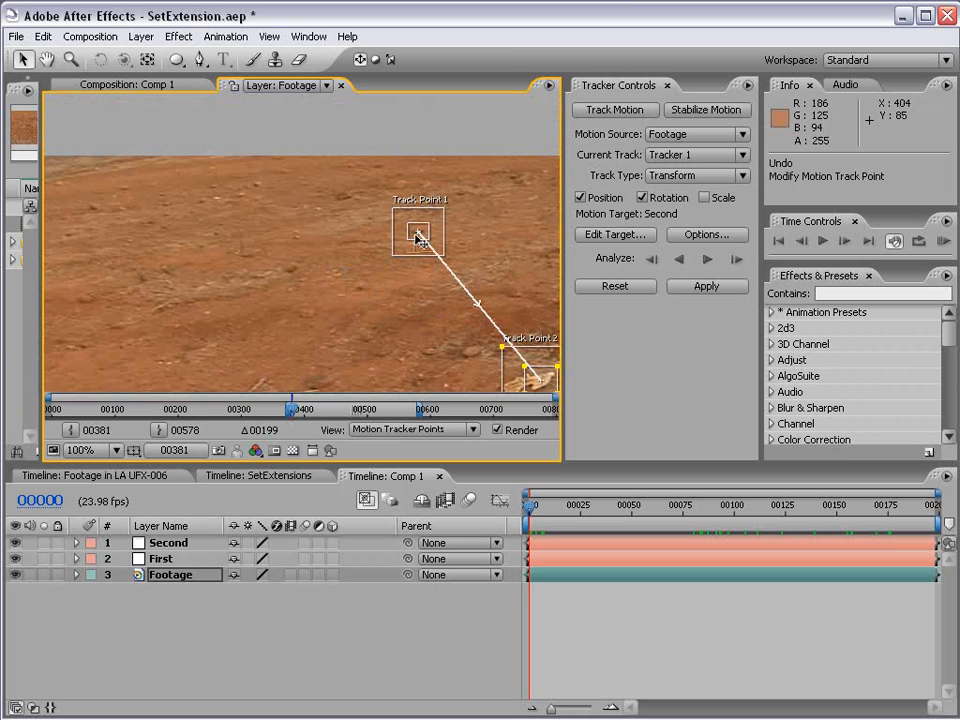
{"action": "left_click_drag", "start_coordinate": [429, 245], "coordinate": [222, 207]}
{"action": "key", "text": "."}
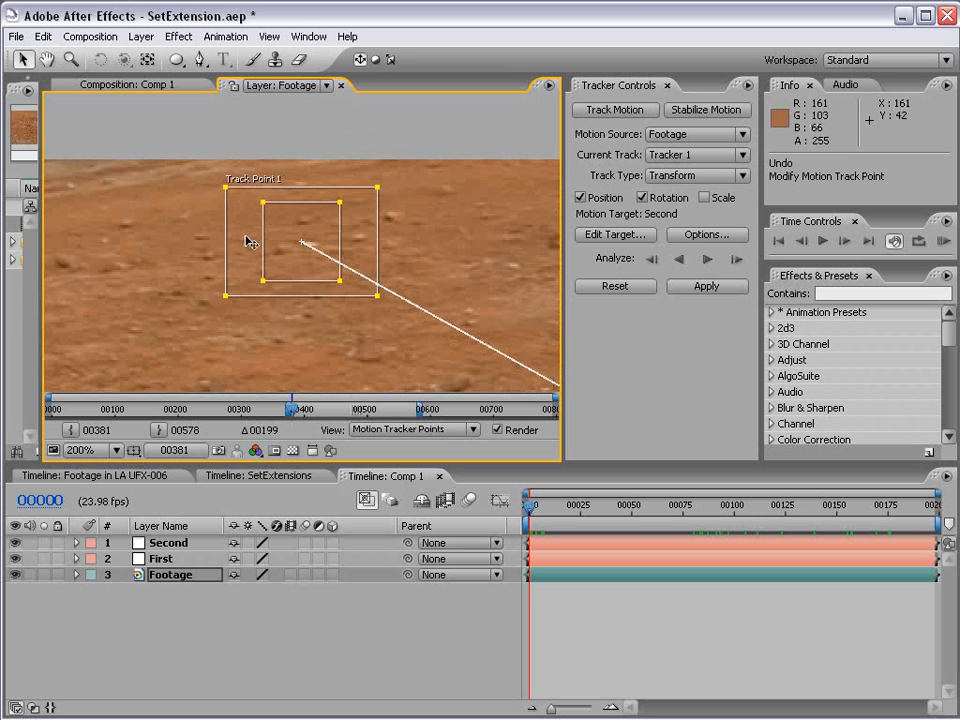
{"action": "left_click_drag", "start_coordinate": [338, 280], "coordinate": [330, 271]}
{"action": "left_click_drag", "start_coordinate": [316, 264], "coordinate": [311, 258]}
{"action": "left_click_drag", "start_coordinate": [374, 294], "coordinate": [350, 297]}
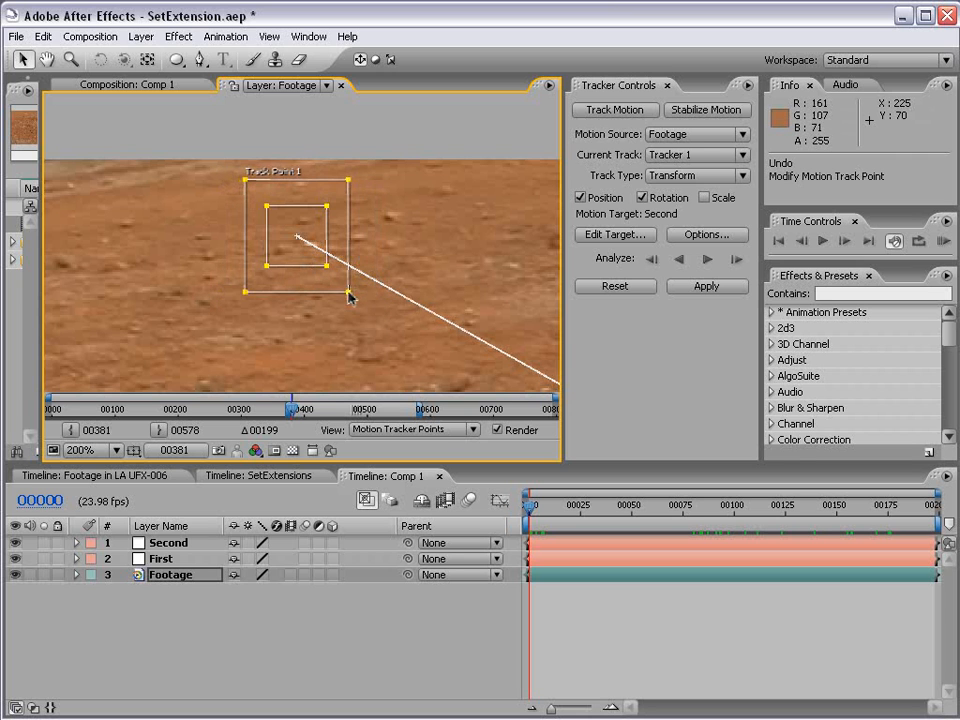
{"action": "key", "text": "comma"}
{"action": "key", "text": "comma"}
{"action": "left_click_drag", "start_coordinate": [410, 316], "coordinate": [258, 208]}
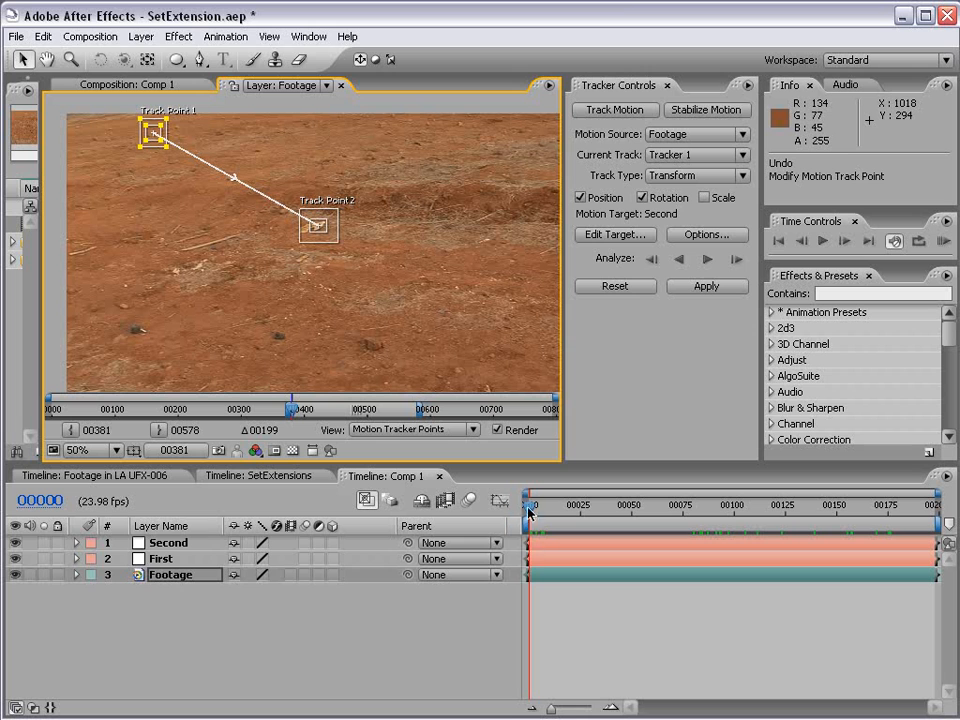
- Analyze both track points forward from the first frame, pausing at frame 48 to check the track and stopping at frame 76
{"action": "left_click", "coordinate": [710, 262]}
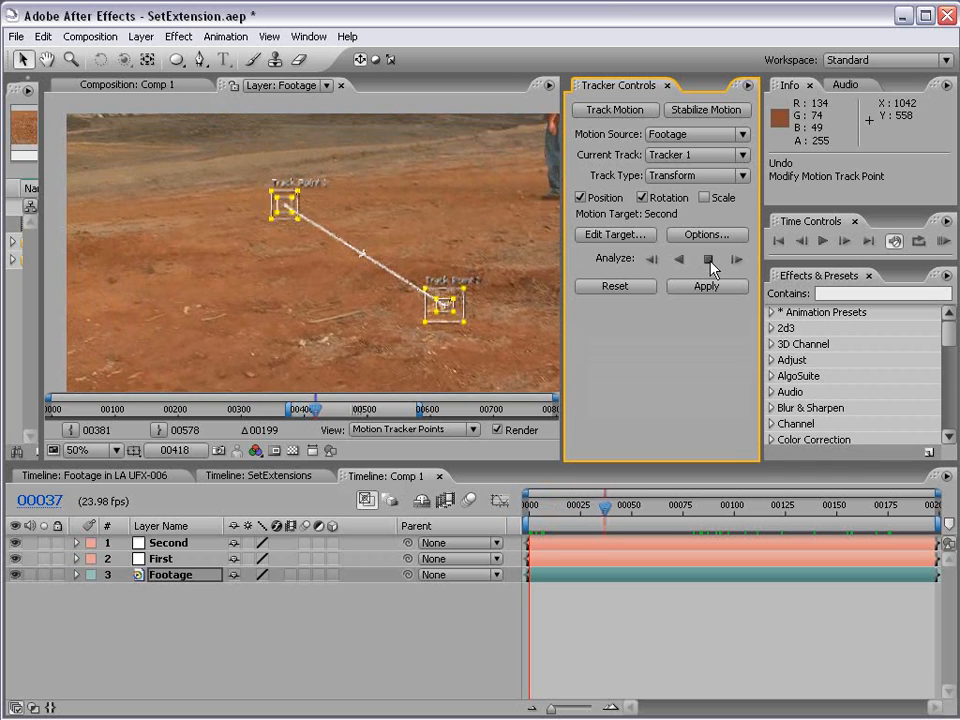
{"action": "left_click", "coordinate": [711, 266]}
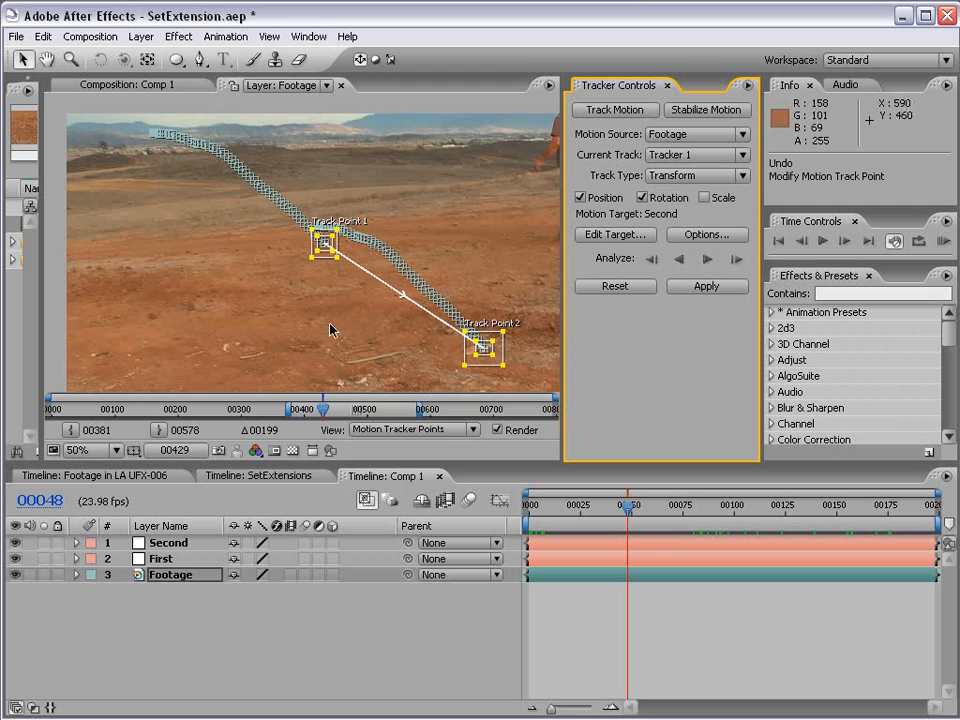
{"action": "key", "text": "space"}
{"action": "left_click_drag", "start_coordinate": [469, 338], "coordinate": [323, 241]}
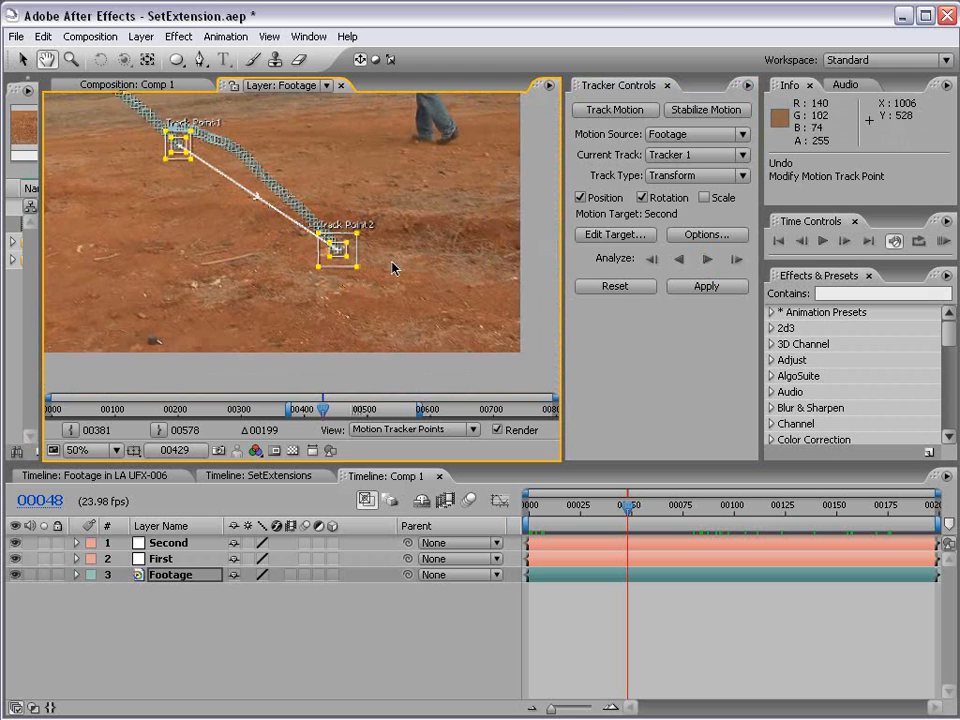
{"action": "left_click", "coordinate": [709, 262]}
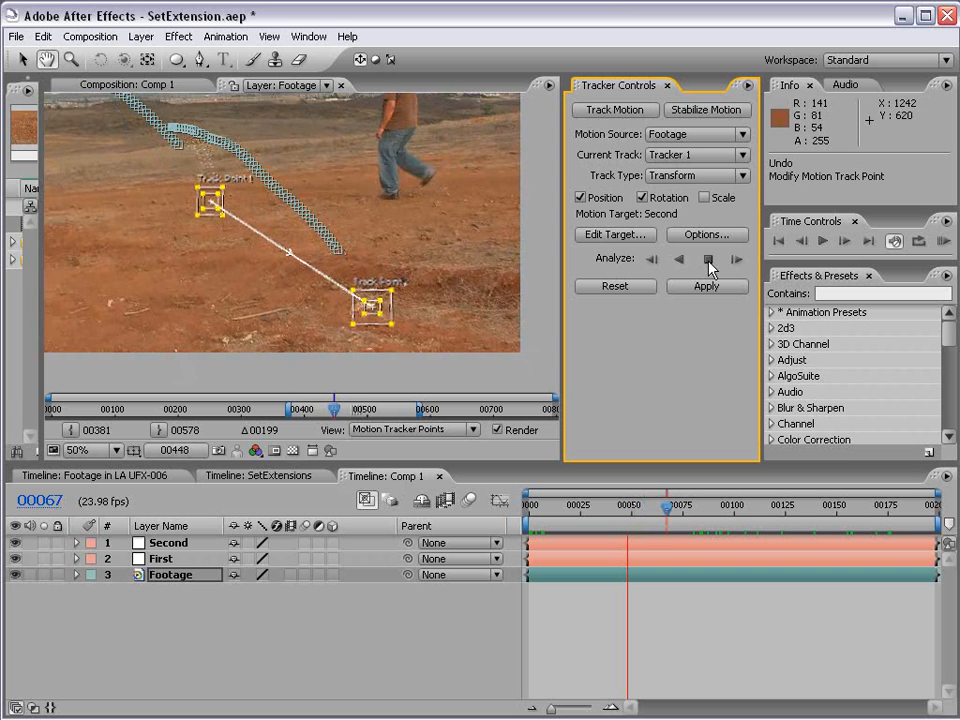
{"action": "scroll", "coordinate": [403, 324], "scroll_direction": "up", "scroll_amount": 1}
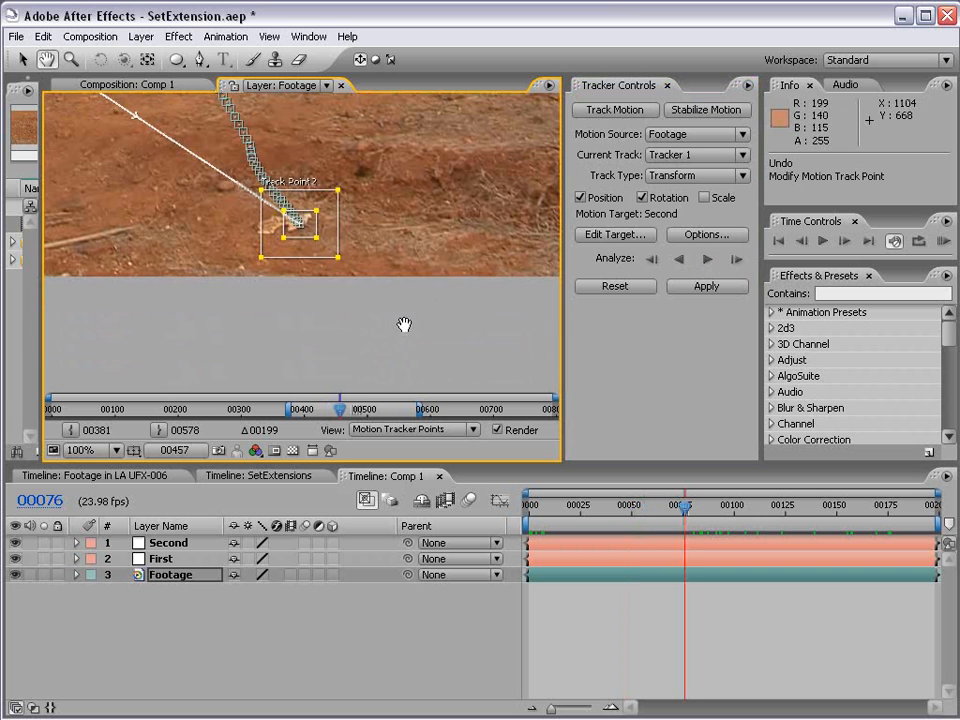
{"action": "scroll", "coordinate": [282, 203], "scroll_direction": "down", "scroll_amount": 1}
{"action": "left_click_drag", "start_coordinate": [280, 213], "coordinate": [384, 327]}
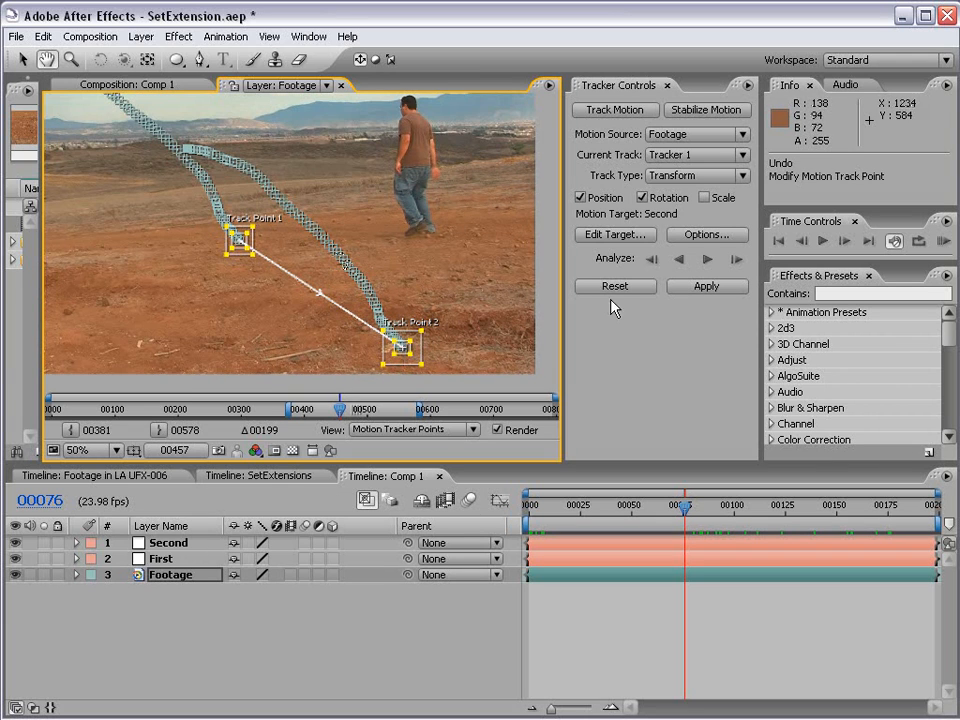
- Set the motion target to the First layer and apply the tracked motion in the X and Y dimensions
{"action": "left_click", "coordinate": [604, 236]}
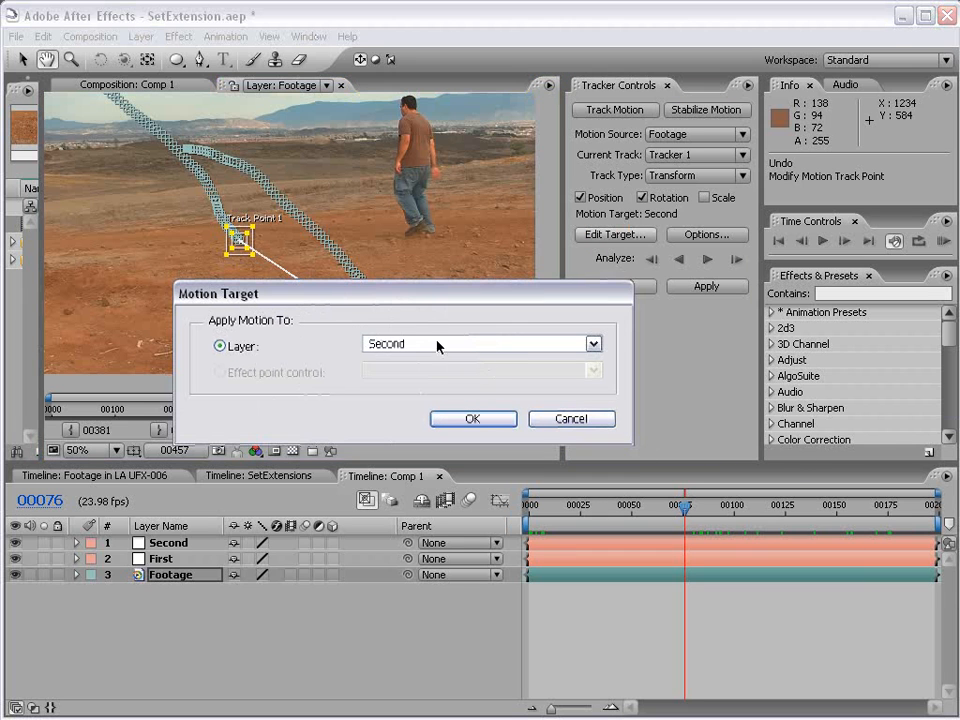
{"action": "left_click", "coordinate": [392, 344]}
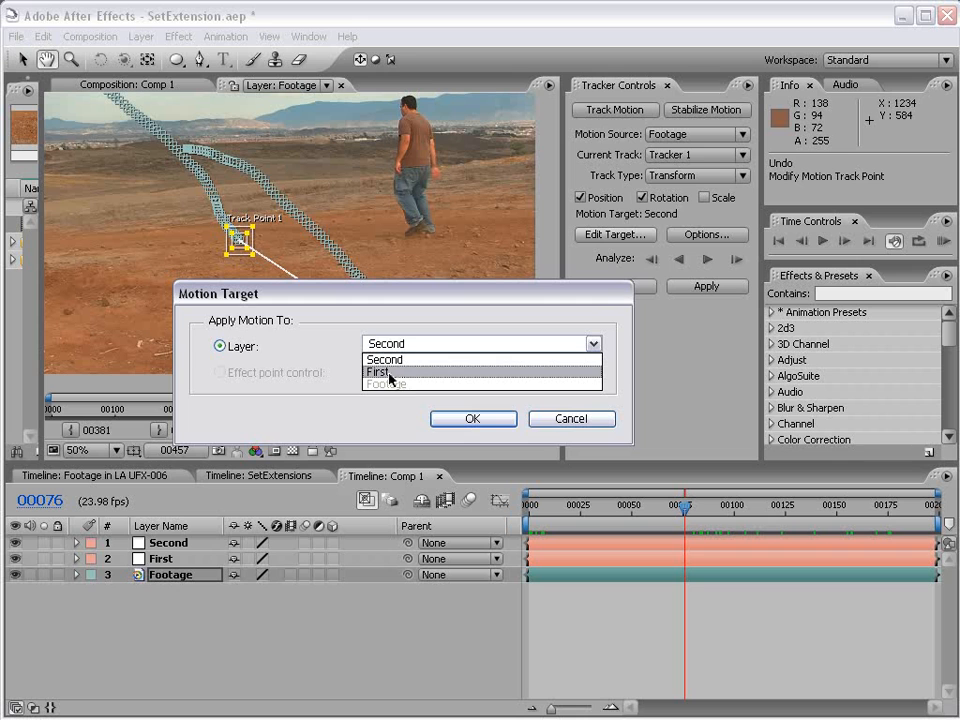
{"action": "left_click", "coordinate": [385, 373]}
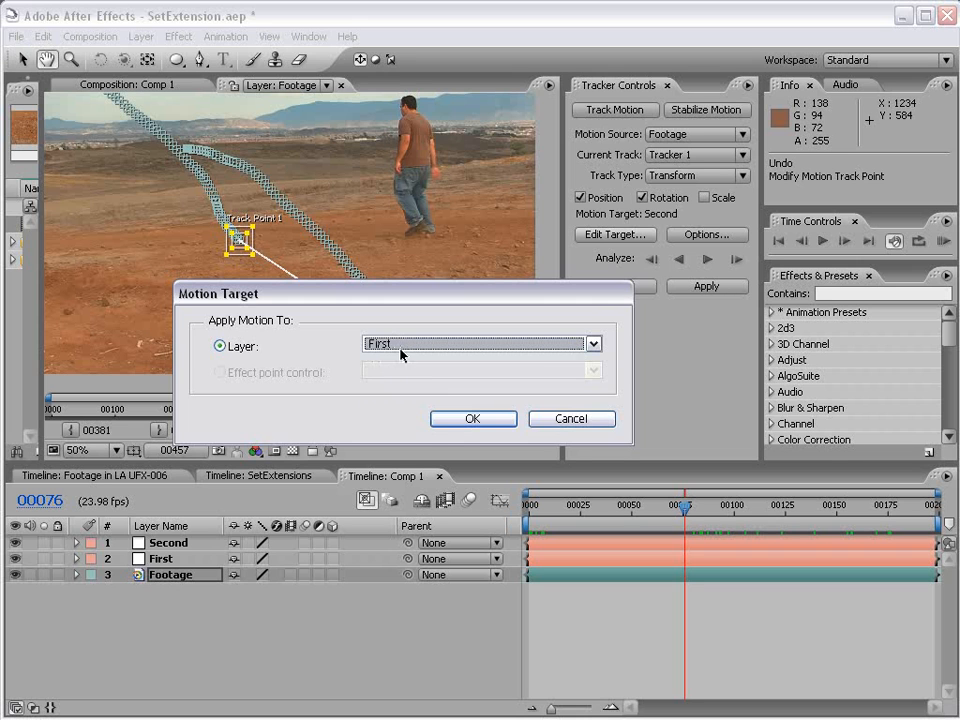
{"action": "left_click", "coordinate": [471, 418]}
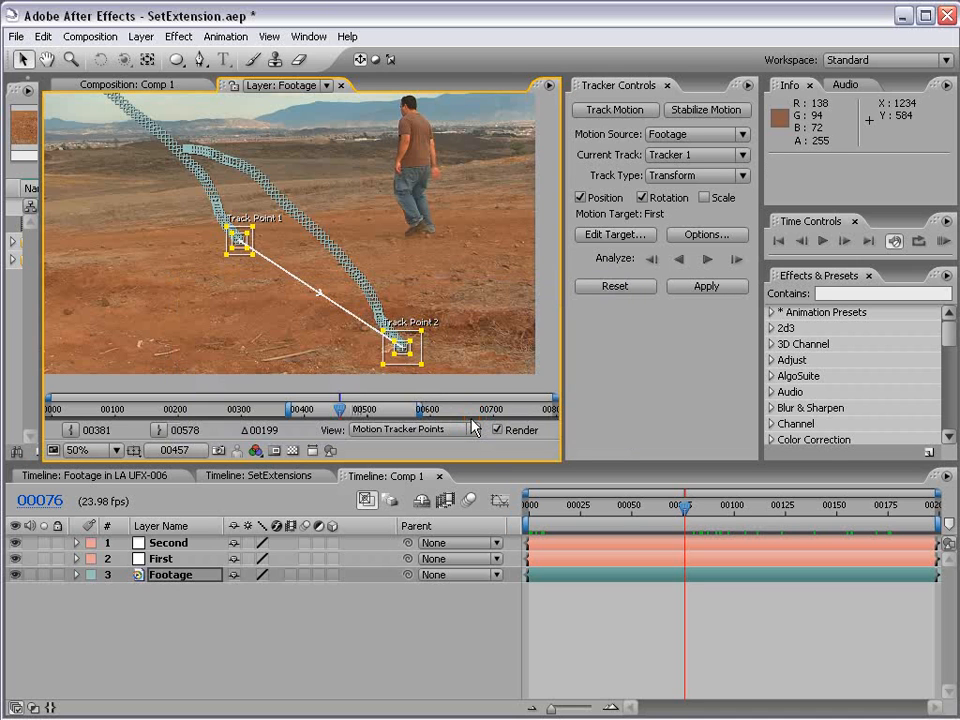
{"action": "left_click", "coordinate": [697, 287]}
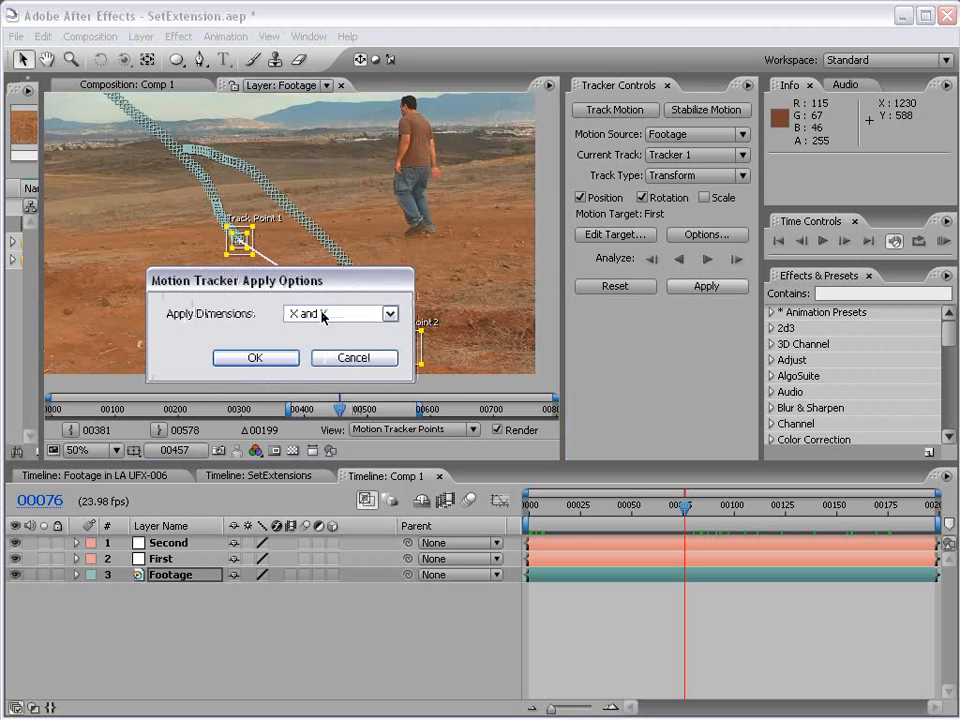
{"action": "left_click", "coordinate": [254, 358]}
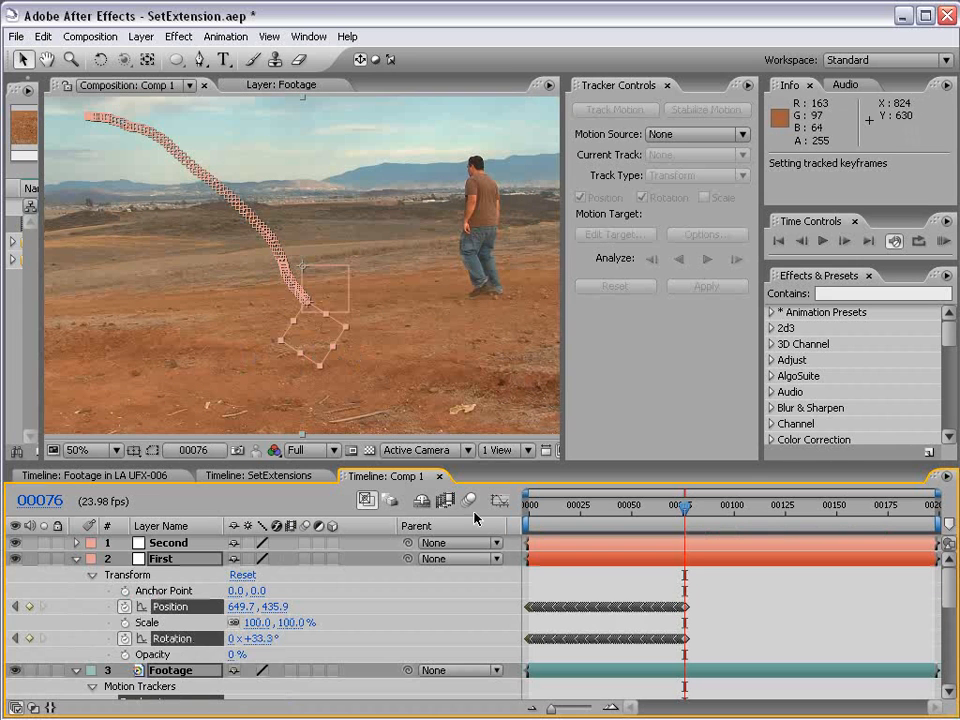
- Return to frame 0, hide the Second null, and scrub through the footage to check the First null's motion
{"action": "left_click_drag", "start_coordinate": [537, 523], "coordinate": [5, 519]}
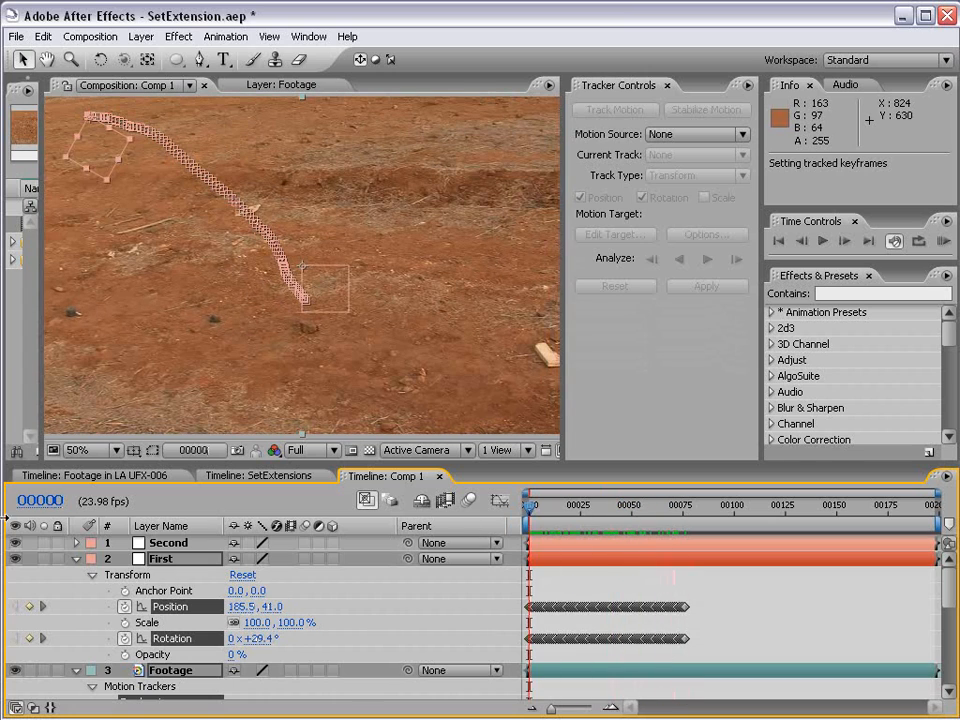
{"action": "left_click", "coordinate": [15, 544]}
{"action": "left_click", "coordinate": [595, 583]}
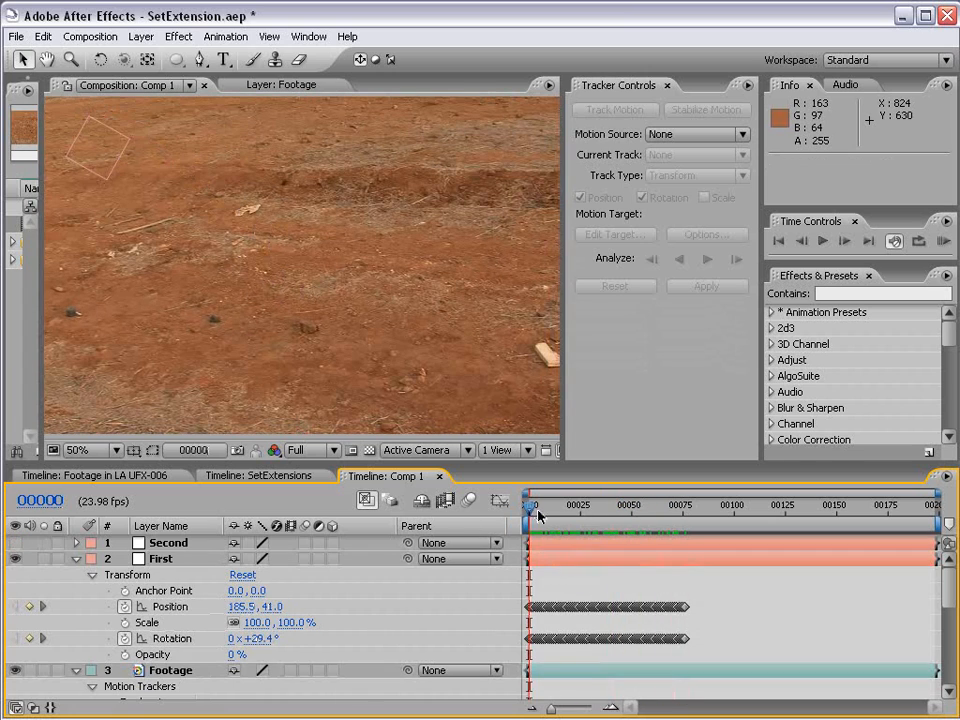
{"action": "left_click_drag", "start_coordinate": [534, 510], "coordinate": [483, 543]}
- Collapse the First and Footage layers and reveal only First's keyframed properties
{"action": "left_click", "coordinate": [77, 559]}
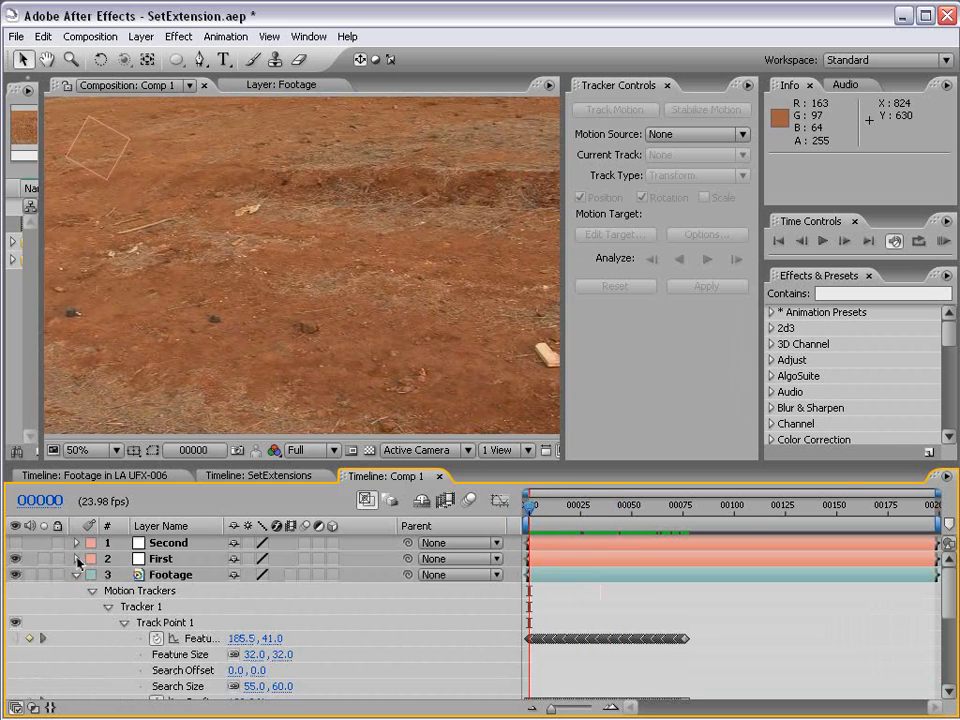
{"action": "left_click", "coordinate": [77, 575]}
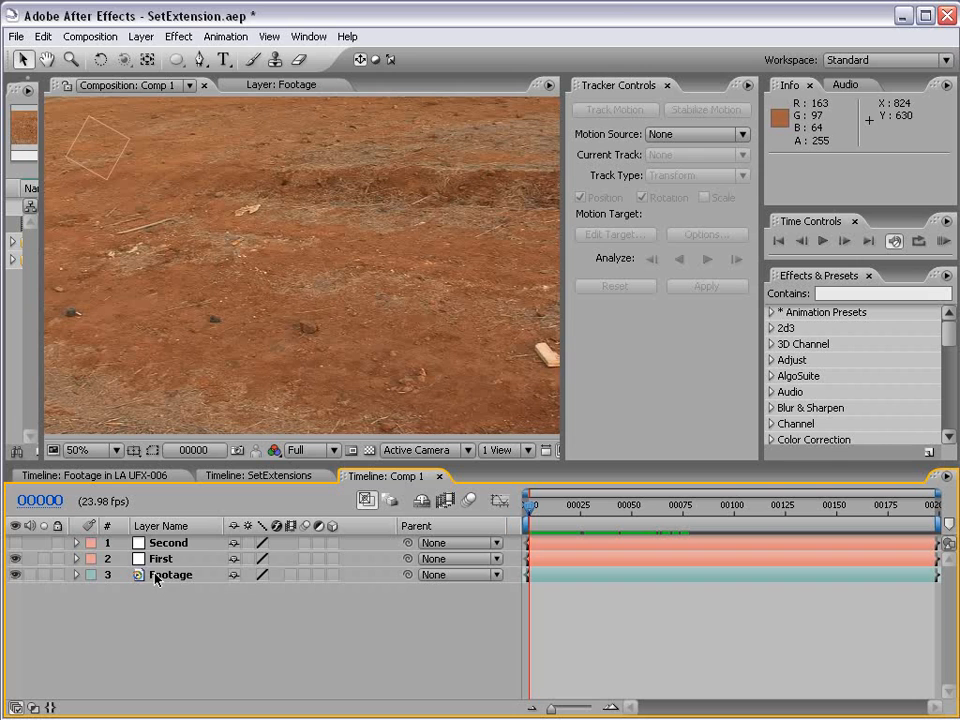
{"action": "left_click", "coordinate": [157, 560]}
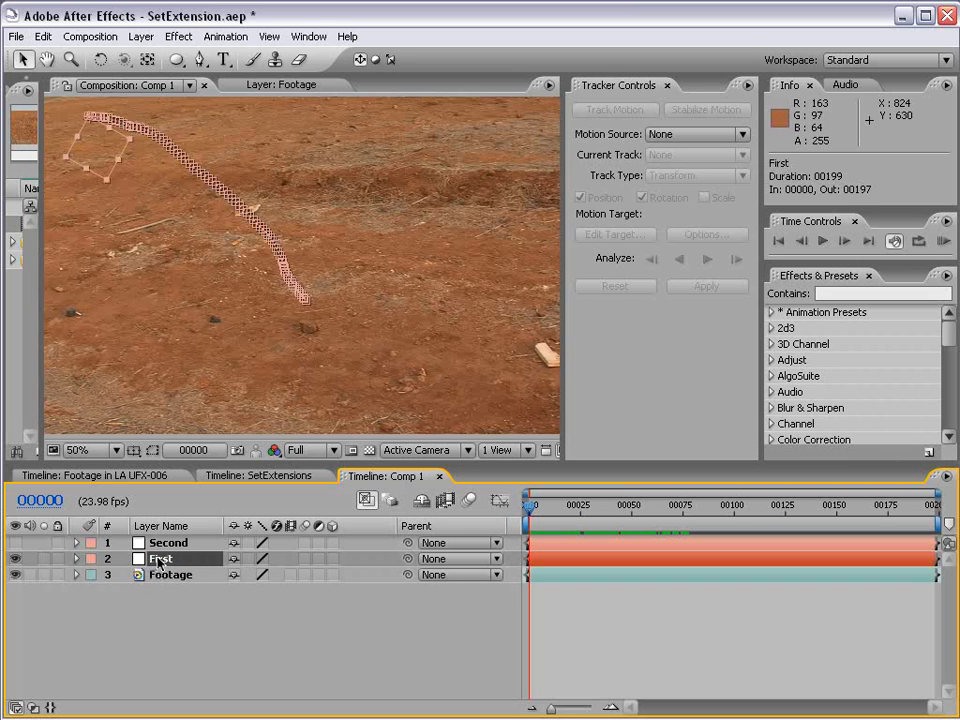
{"action": "key", "text": "u"}
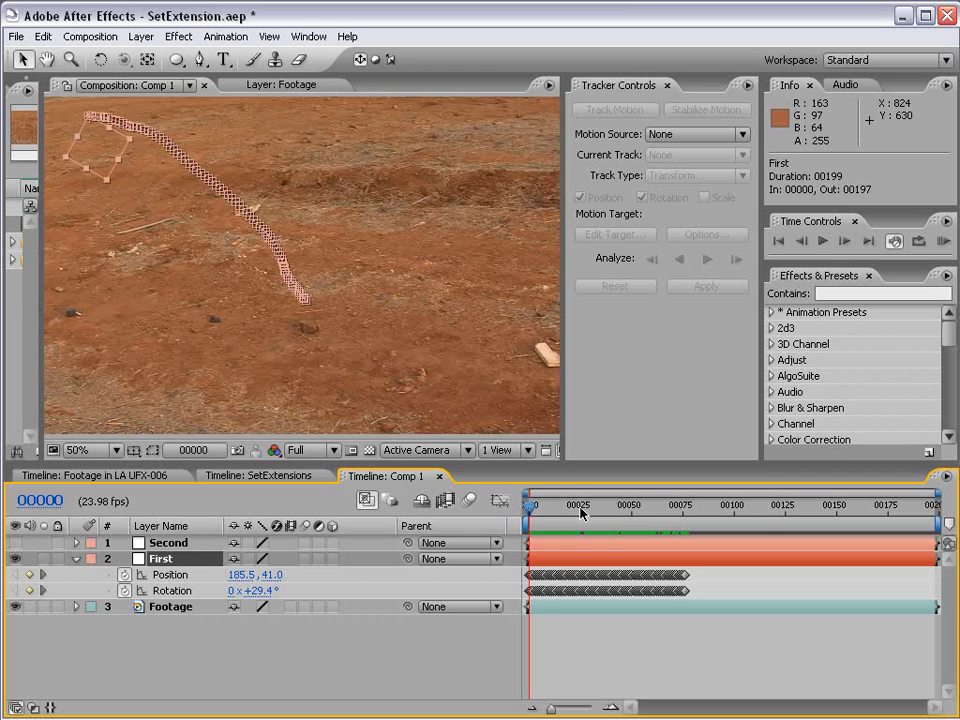
- Magnify the timeline around the end of First's tracked keyframes and move to the last one at frame 76
{"action": "left_click_drag", "start_coordinate": [581, 513], "coordinate": [683, 511]}
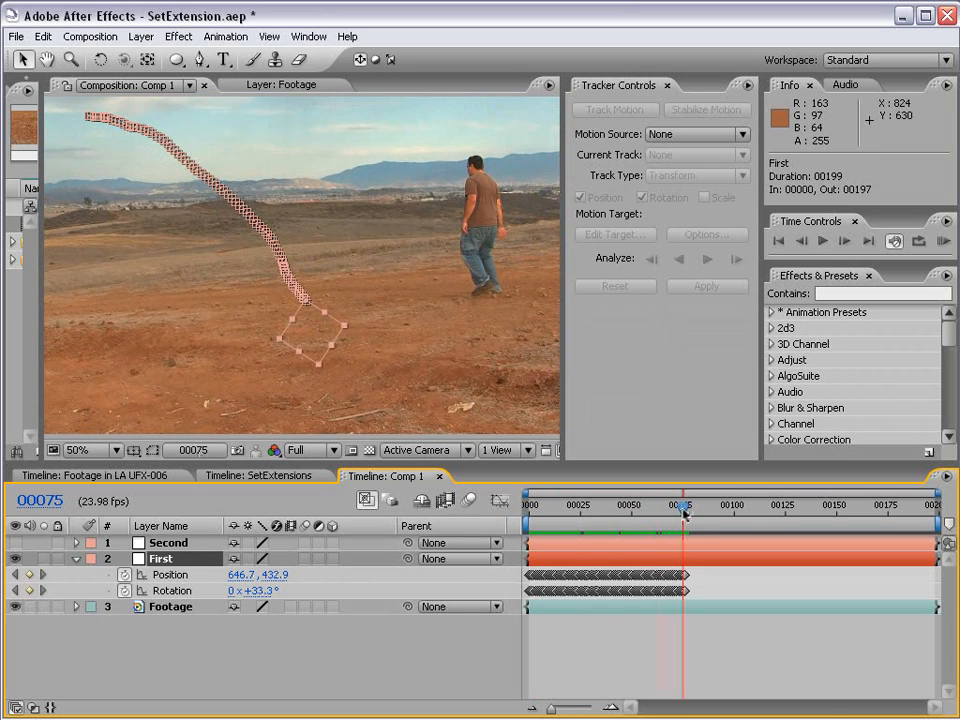
{"action": "key", "text": "equal"}
{"action": "key", "text": "equal"}
{"action": "key", "text": "equal"}
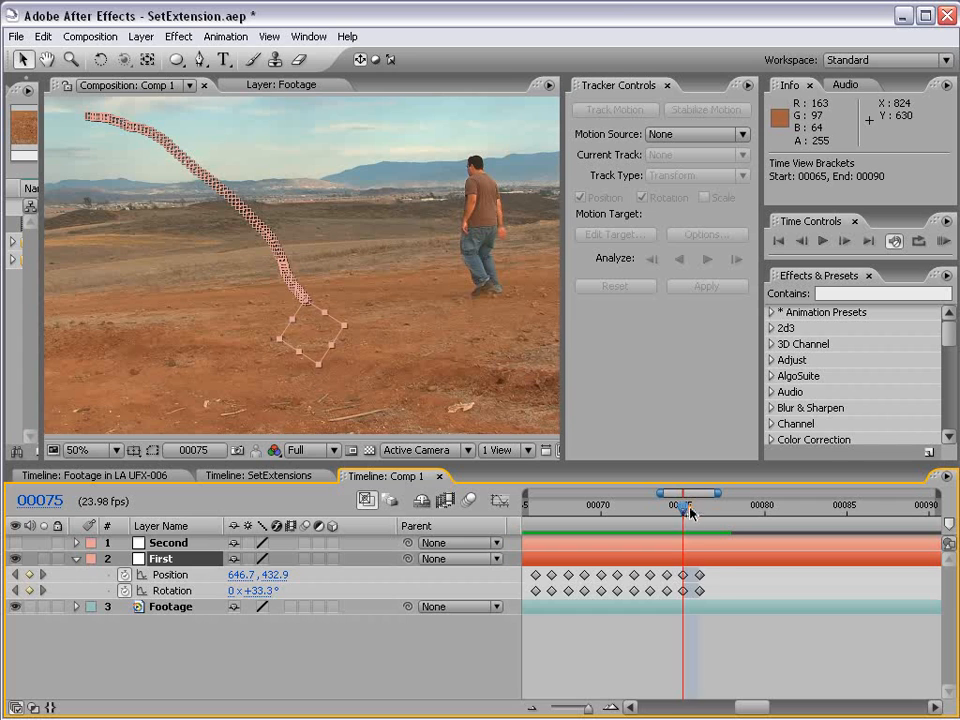
{"action": "key", "text": "Page_Down"}
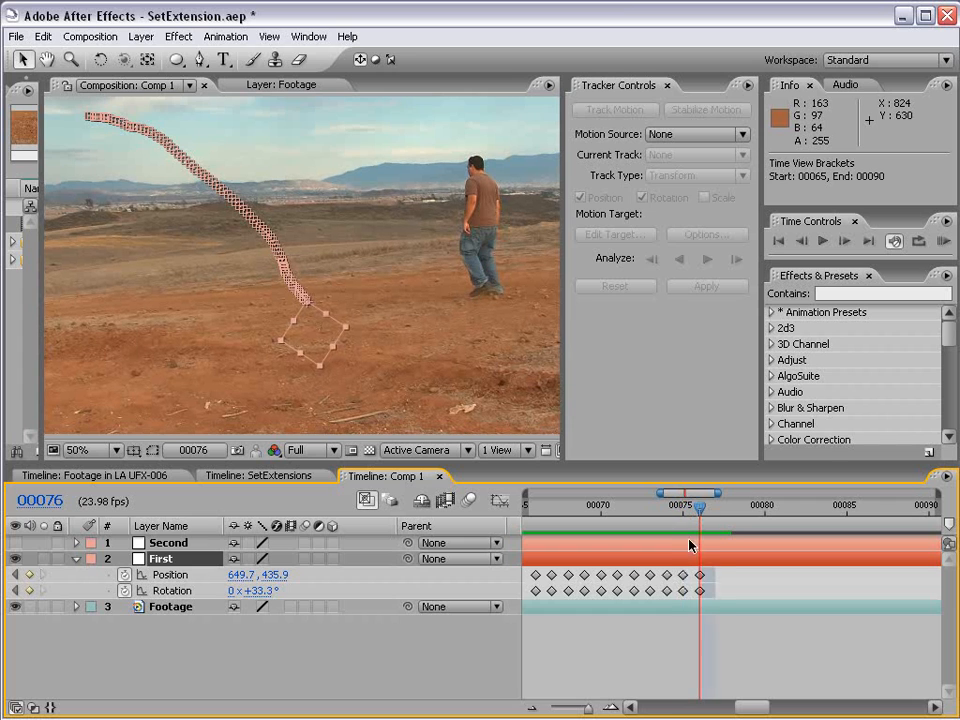
- Open the Footage layer at frame 76 and start a new motion track with both Position and Rotation enabled
{"action": "left_click", "coordinate": [165, 606]}
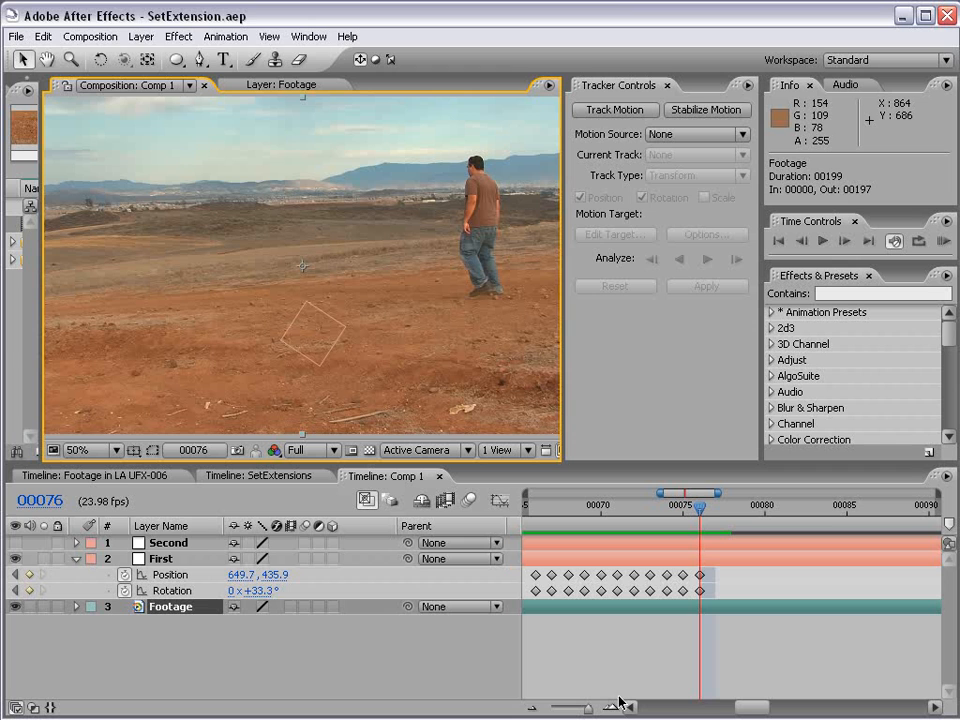
{"action": "double_click", "coordinate": [707, 608]}
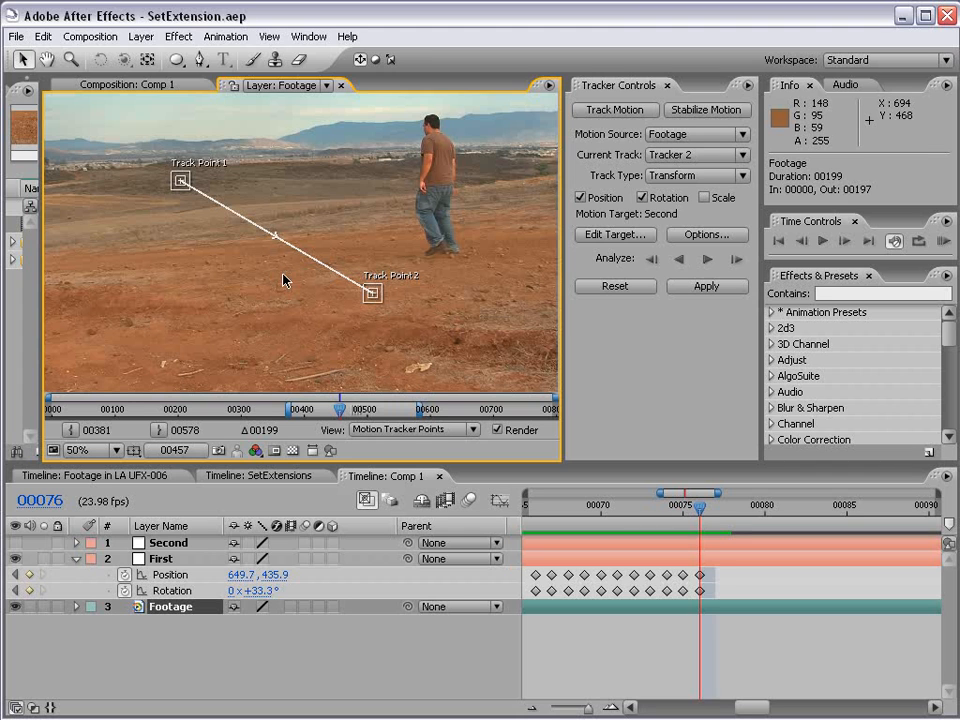
{"action": "left_click", "coordinate": [607, 111]}
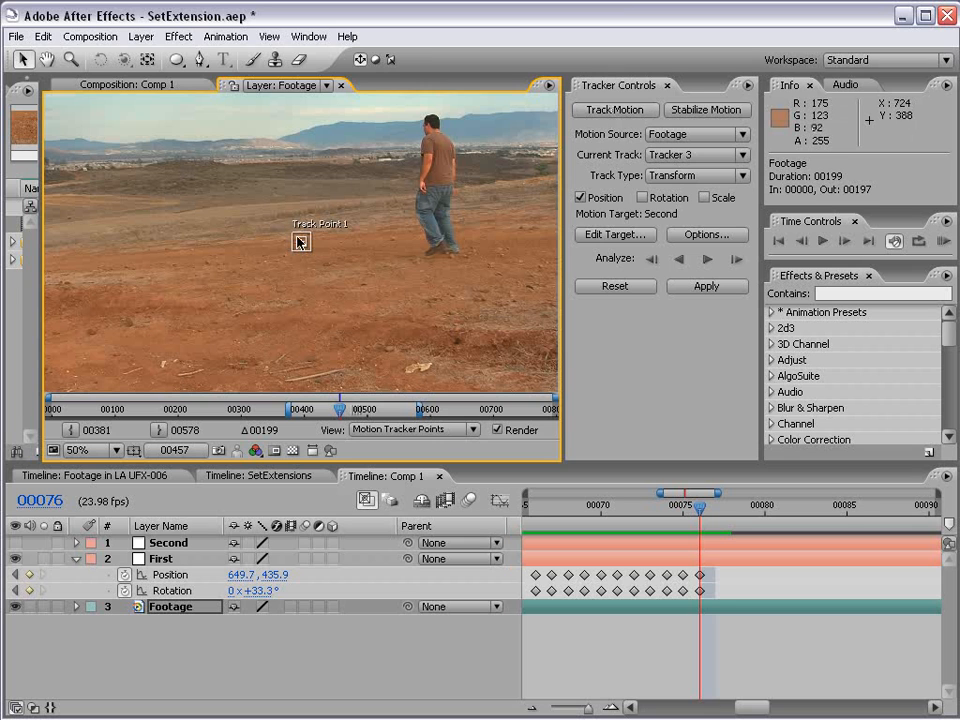
{"action": "left_click", "coordinate": [643, 197]}
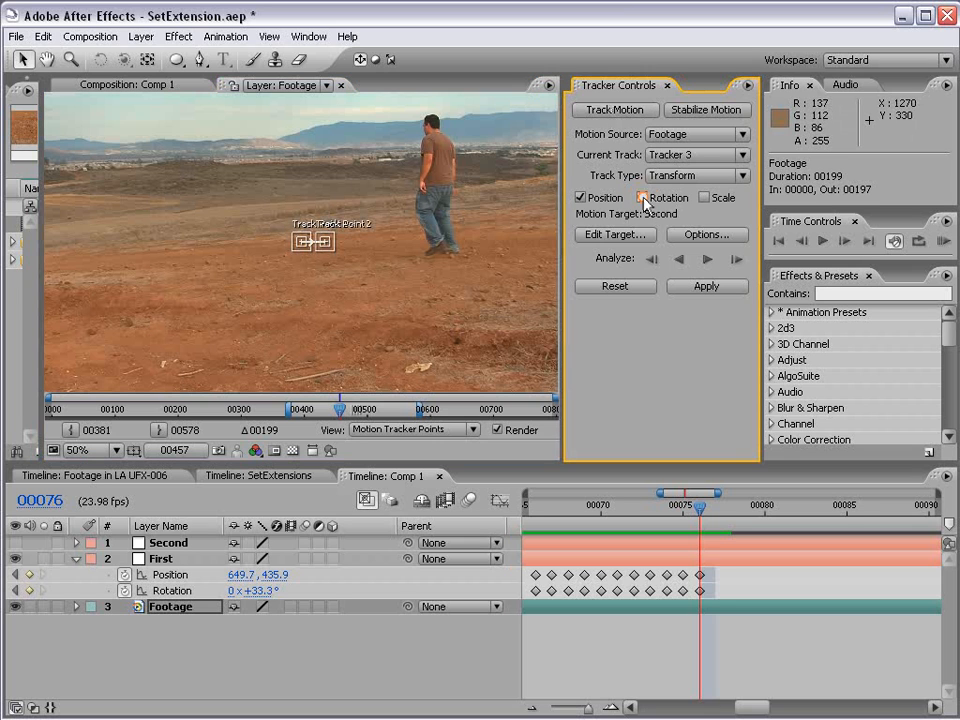
- Spread the new track points over the distant hills, with Track Point 1 far left and Track Point 2 on the dark slope
{"action": "key", "text": "h"}
{"action": "key", "text": "slash"}
{"action": "left_click_drag", "start_coordinate": [230, 253], "coordinate": [264, 266]}
{"action": "scroll", "coordinate": [264, 266], "scroll_direction": "down", "scroll_amount": 1}
{"action": "left_click_drag", "start_coordinate": [195, 222], "coordinate": [249, 231]}
{"action": "scroll", "coordinate": [350, 259], "scroll_direction": "up", "scroll_amount": 1}
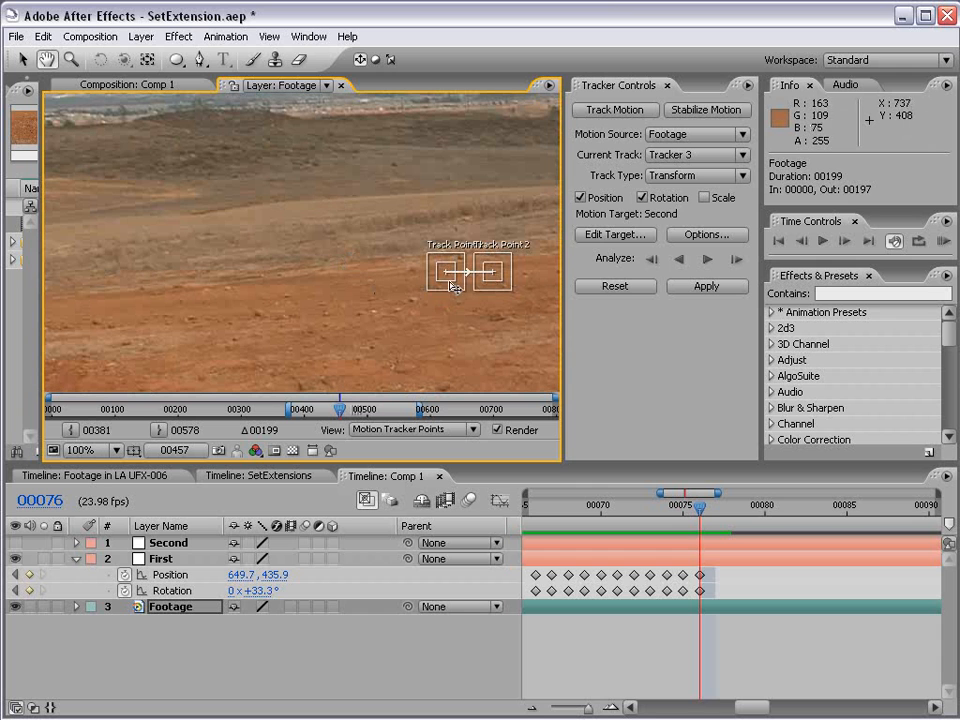
{"action": "key", "text": "v"}
{"action": "left_click_drag", "start_coordinate": [447, 283], "coordinate": [147, 195]}
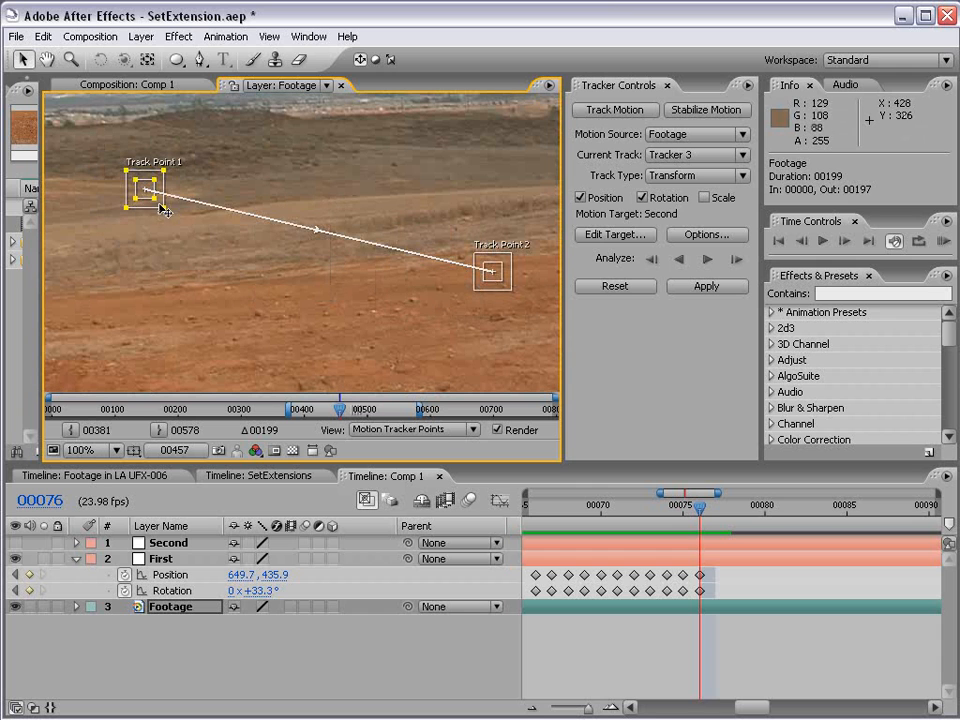
{"action": "left_click_drag", "start_coordinate": [431, 288], "coordinate": [296, 210]}
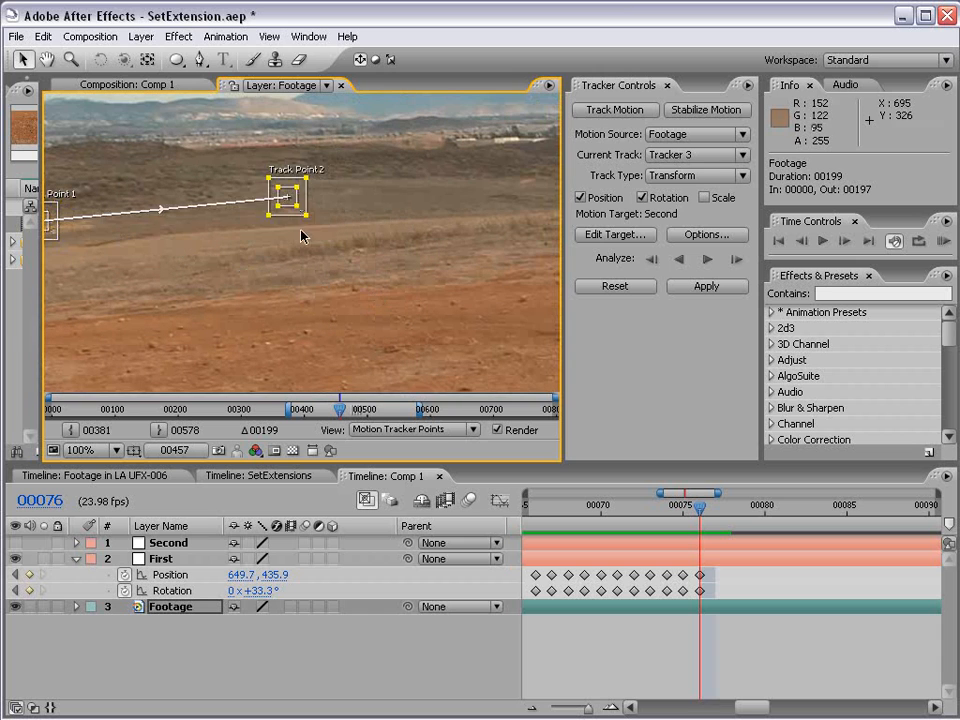
{"action": "scroll", "coordinate": [282, 228], "scroll_direction": "up", "scroll_amount": 1}
{"action": "scroll", "coordinate": [291, 274], "scroll_direction": "down", "scroll_amount": 1}
- Move Track Point 1 onto the small building along the horizon and enlarge its feature and search regions
{"action": "left_click_drag", "start_coordinate": [206, 278], "coordinate": [386, 272]}
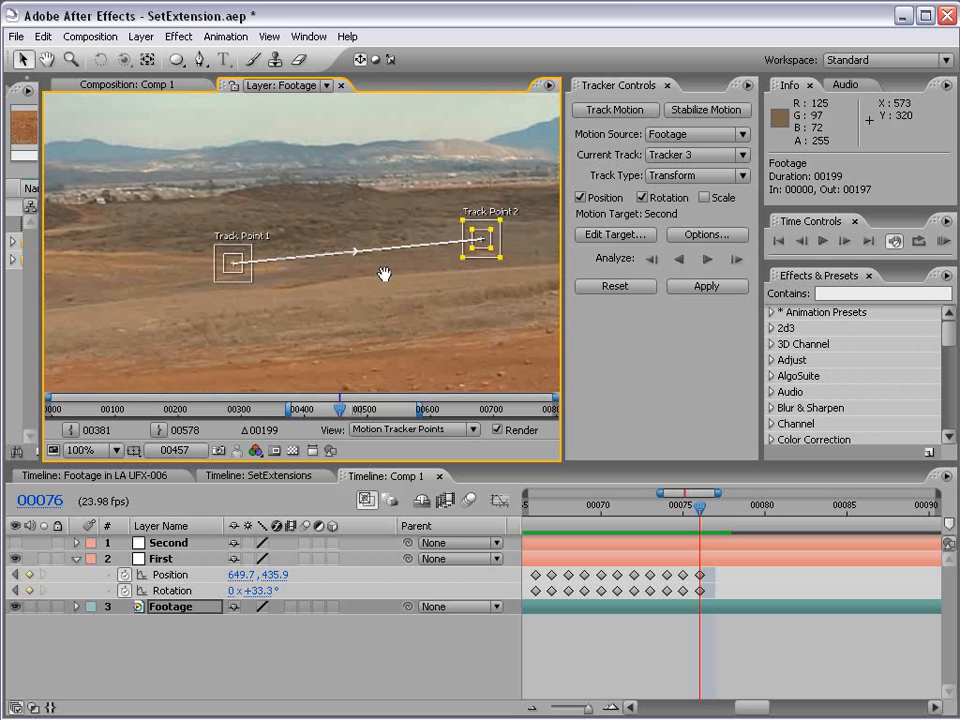
{"action": "left_click_drag", "start_coordinate": [240, 272], "coordinate": [107, 208]}
{"action": "scroll", "coordinate": [97, 209], "scroll_direction": "up", "scroll_amount": 1}
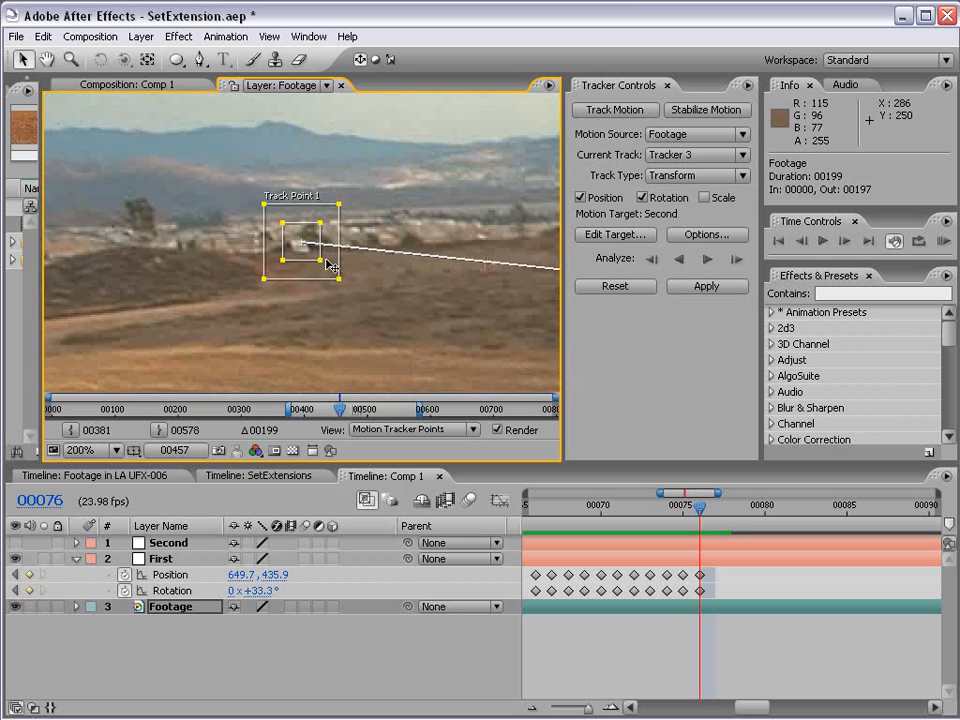
{"action": "mouse_move", "coordinate": [320, 261]}
{"action": "left_mouse_down"}
{"action": "mouse_move", "coordinate": [351, 291]}
{"action": "mouse_move", "coordinate": [315, 255]}
{"action": "left_mouse_up"}
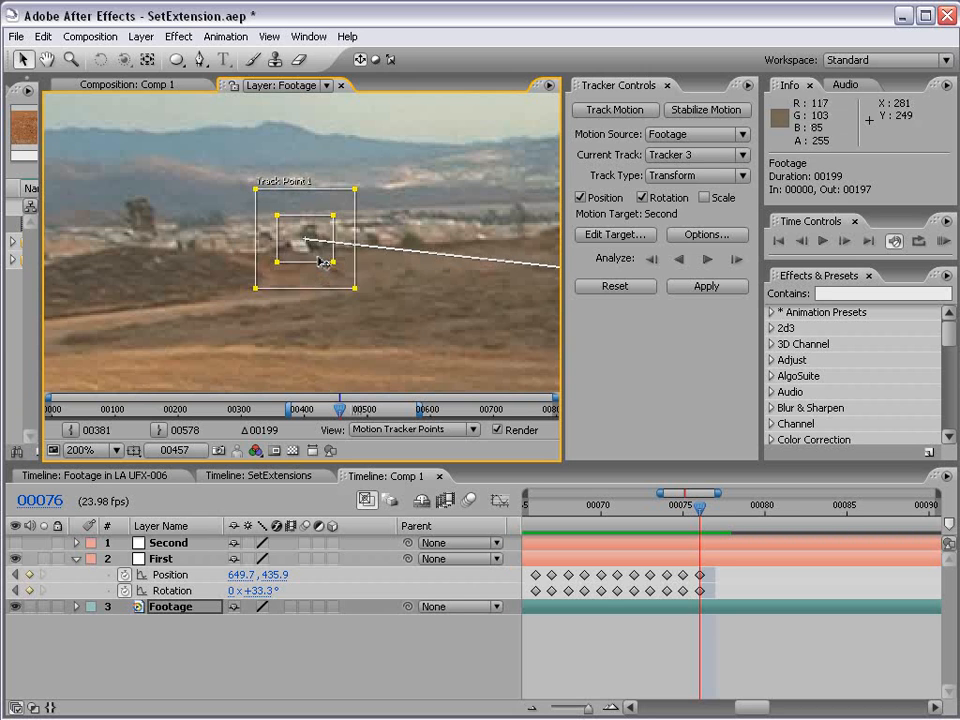
- Enlarge Track Point 2's feature region on the distant slope and check both track points' placement
{"action": "left_click_drag", "start_coordinate": [472, 268], "coordinate": [173, 249]}
{"action": "scroll", "coordinate": [173, 249], "scroll_direction": "down", "scroll_amount": 1}
{"action": "left_click_drag", "start_coordinate": [497, 294], "coordinate": [471, 291]}
{"action": "scroll", "coordinate": [390, 255], "scroll_direction": "up", "scroll_amount": 1}
{"action": "left_click_drag", "start_coordinate": [215, 242], "coordinate": [354, 272]}
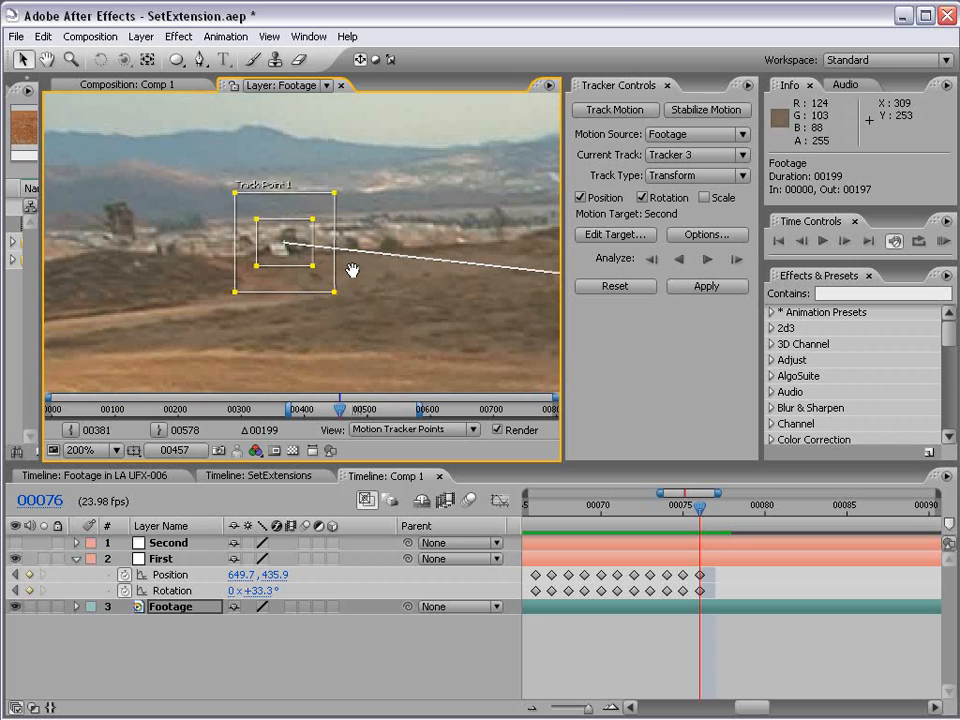
{"action": "left_click_drag", "start_coordinate": [540, 295], "coordinate": [349, 249]}
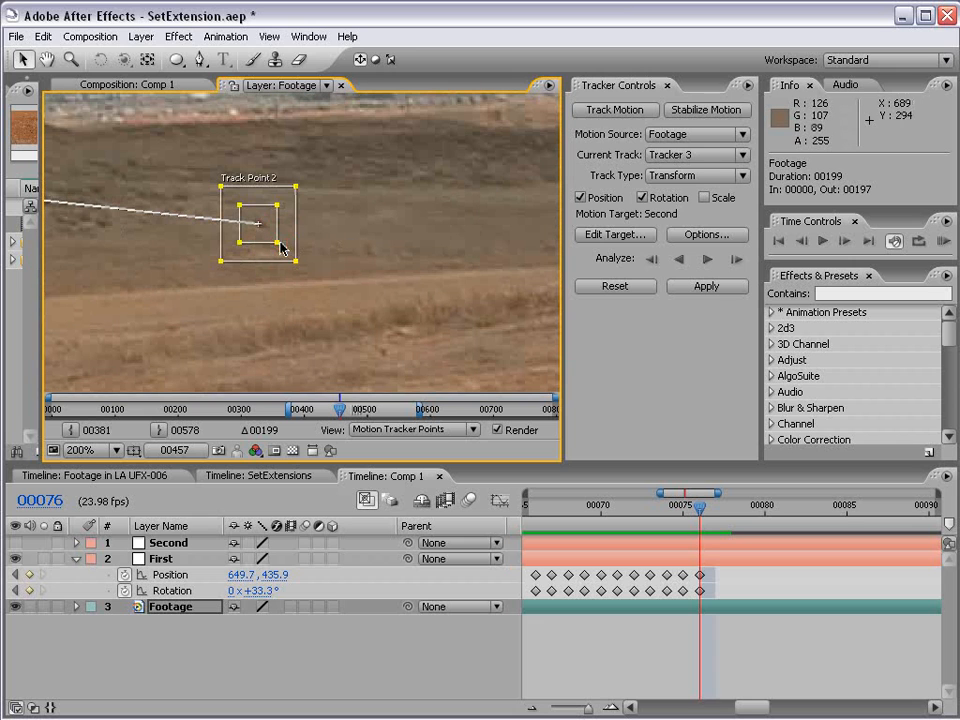
{"action": "left_click_drag", "start_coordinate": [277, 243], "coordinate": [300, 260]}
{"action": "scroll", "coordinate": [230, 248], "scroll_direction": "down", "scroll_amount": 1}
{"action": "scroll", "coordinate": [230, 252], "scroll_direction": "down", "scroll_amount": 1}
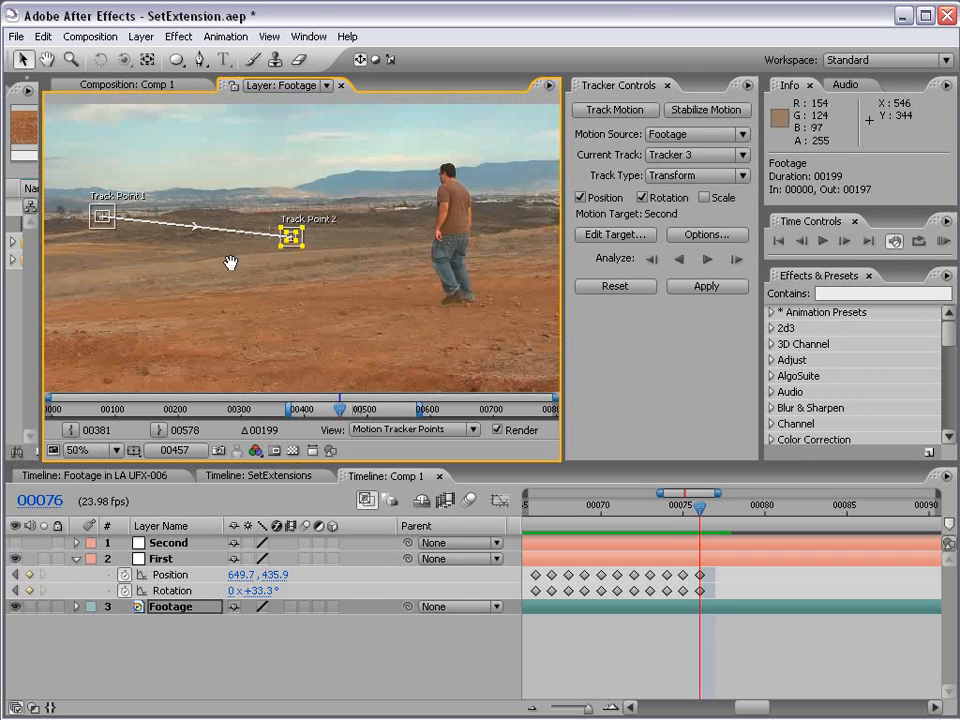
{"action": "left_click_drag", "start_coordinate": [231, 264], "coordinate": [325, 272]}
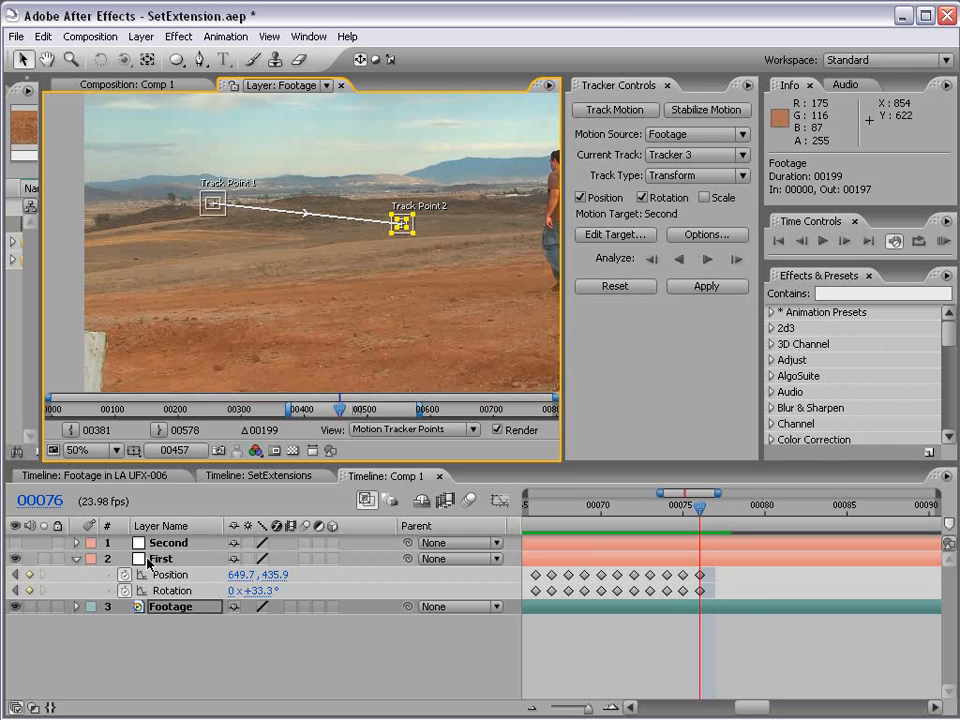
- Analyze both track points forward from frame 76 to the end of the clip, pausing partway to reframe the footage
{"action": "left_click", "coordinate": [708, 260]}
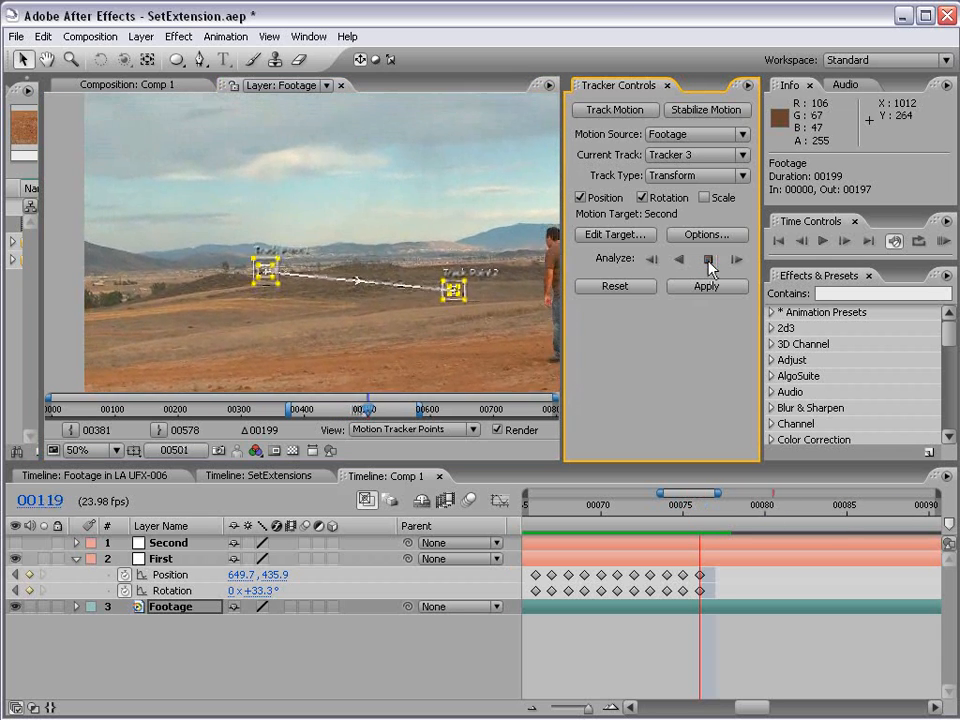
{"action": "left_click", "coordinate": [709, 266]}
{"action": "key", "text": "space"}
{"action": "left_click_drag", "start_coordinate": [483, 339], "coordinate": [378, 249]}
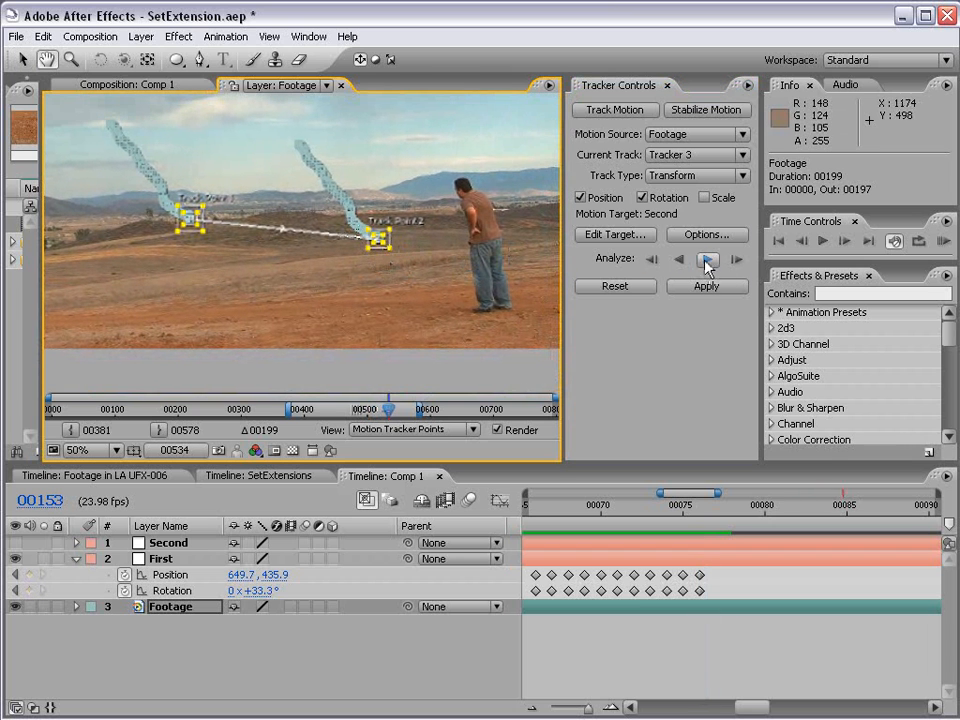
{"action": "left_click", "coordinate": [706, 262]}
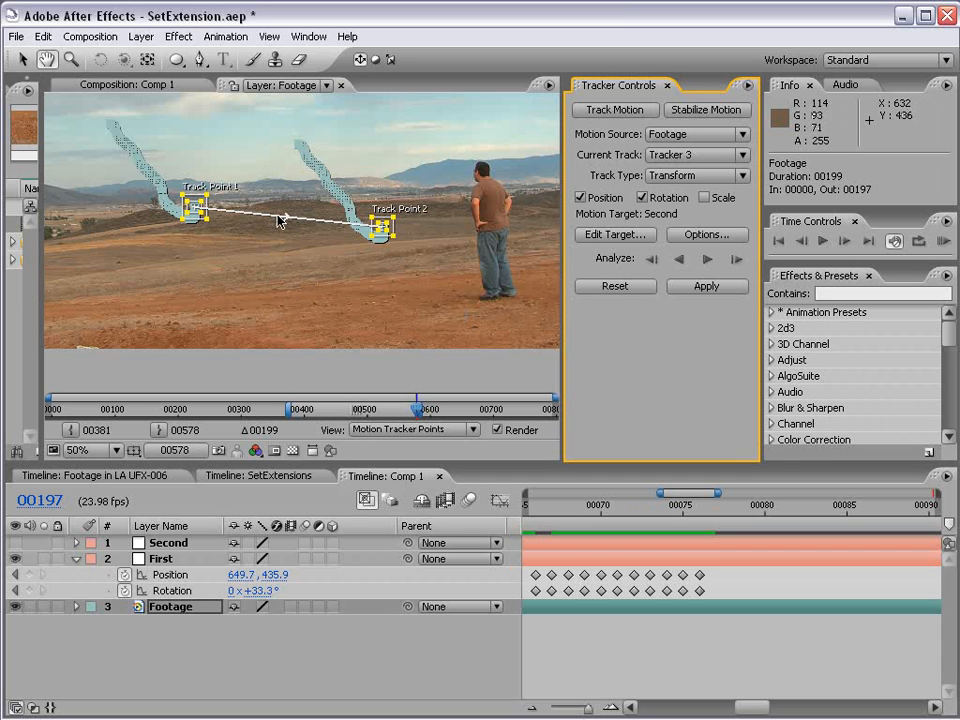
- Confirm Second as the motion target layer and apply the tracking data in X and Y
{"action": "left_click", "coordinate": [614, 234]}
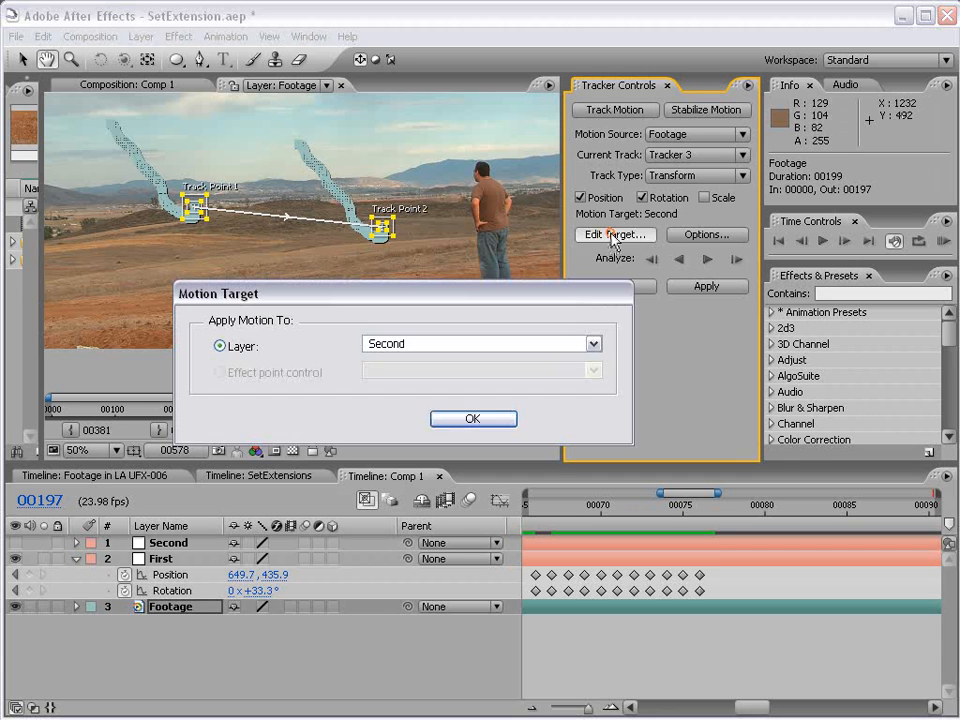
{"action": "left_click", "coordinate": [422, 343]}
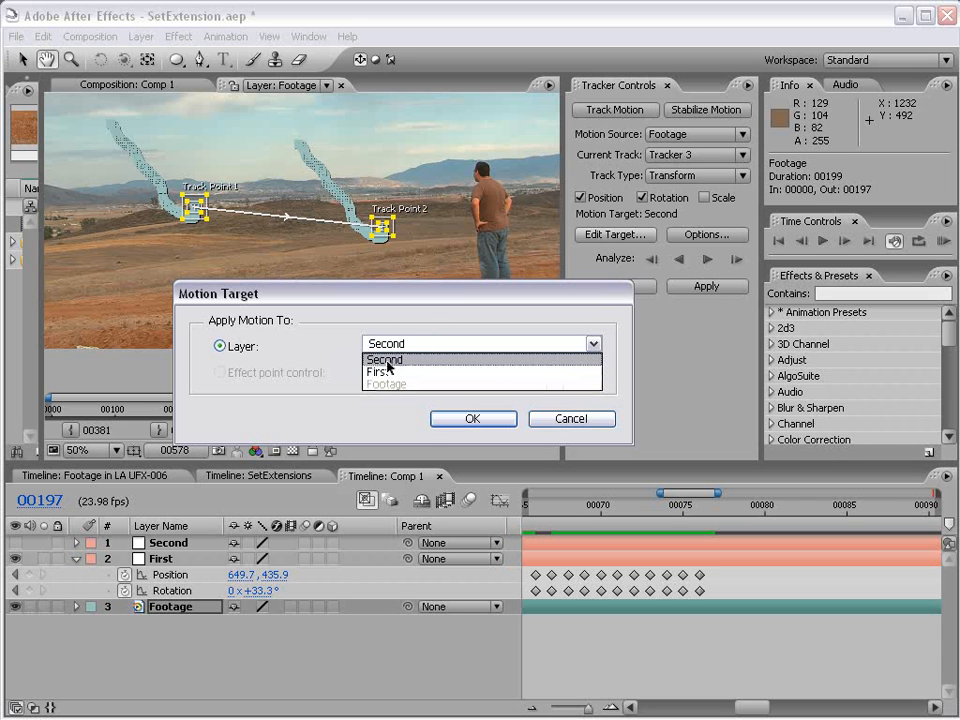
{"action": "left_click", "coordinate": [405, 360]}
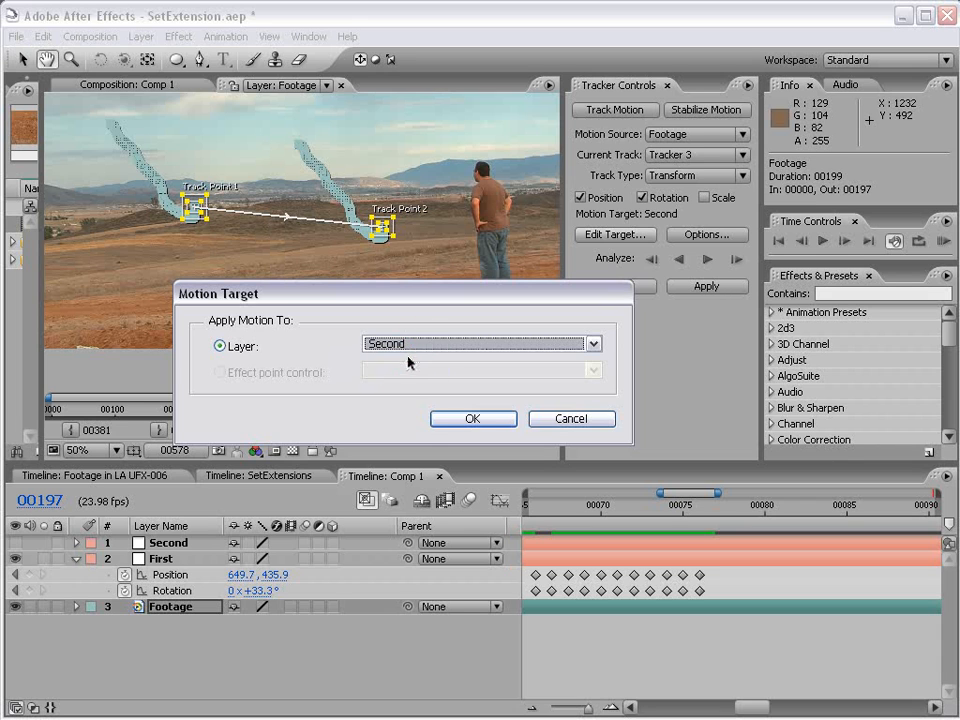
{"action": "left_click", "coordinate": [473, 421]}
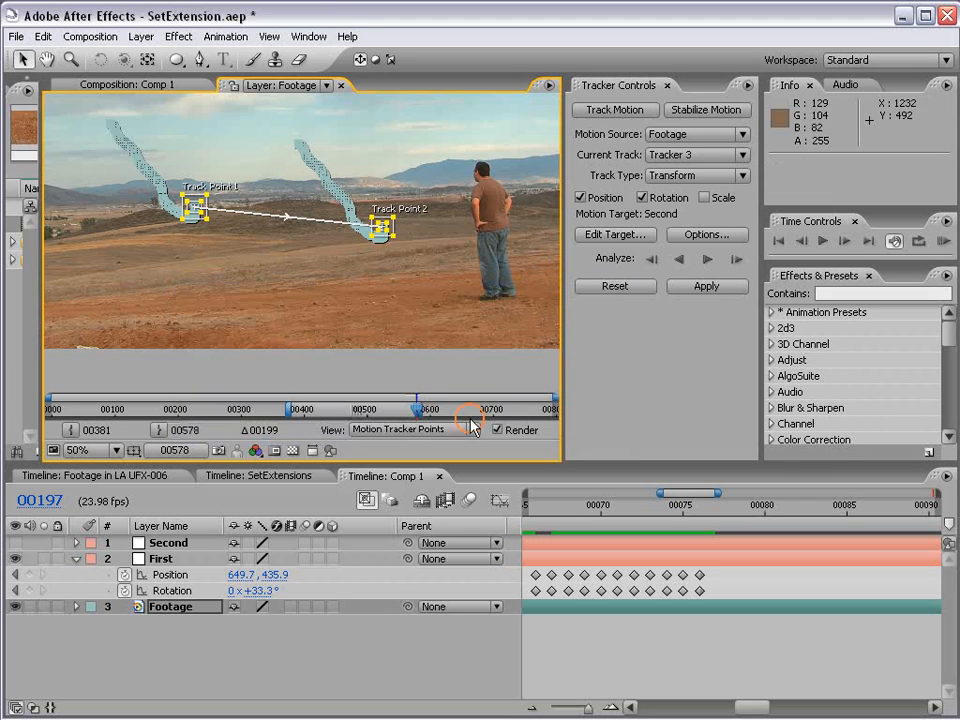
{"action": "left_click", "coordinate": [707, 287]}
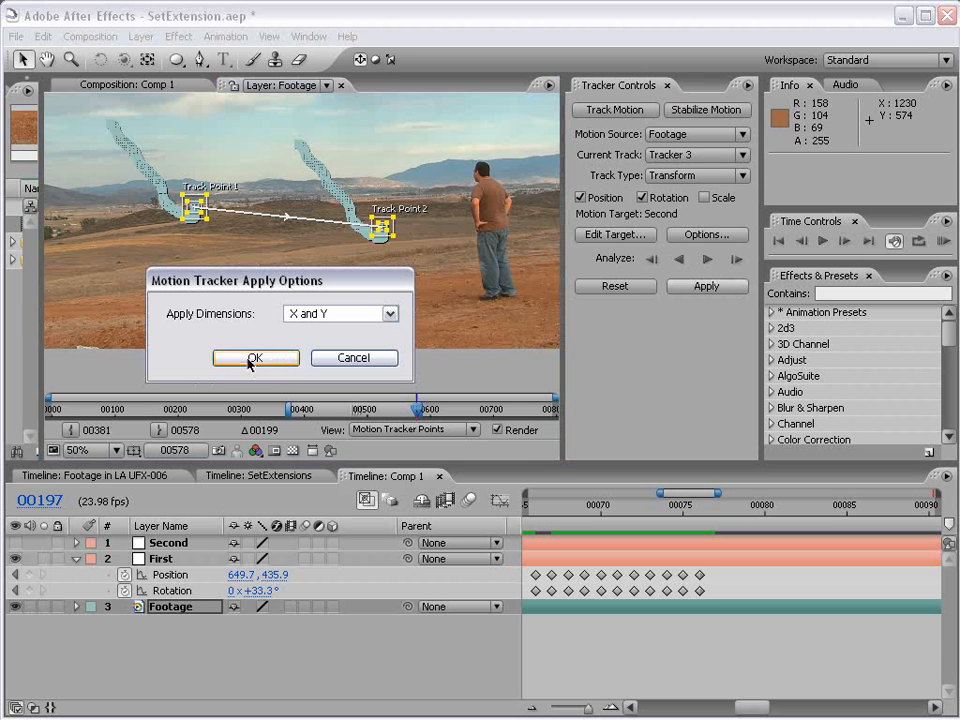
{"action": "left_click", "coordinate": [254, 359]}
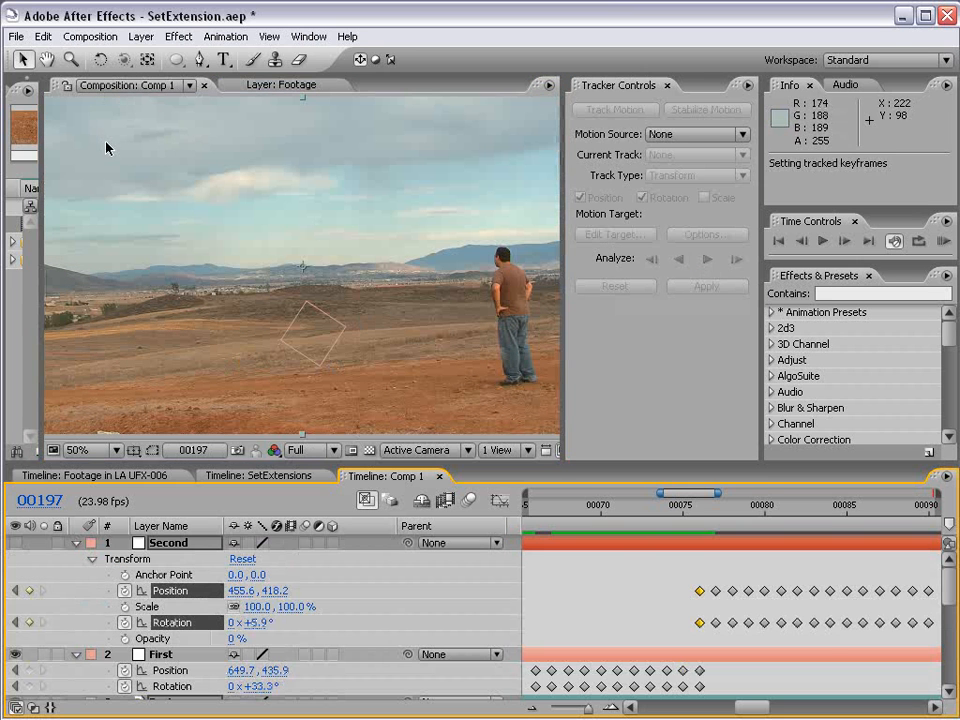
- Make the Second null visible and collapse the properties of all three layers
{"action": "left_click", "coordinate": [77, 545]}
{"action": "left_click", "coordinate": [77, 559]}
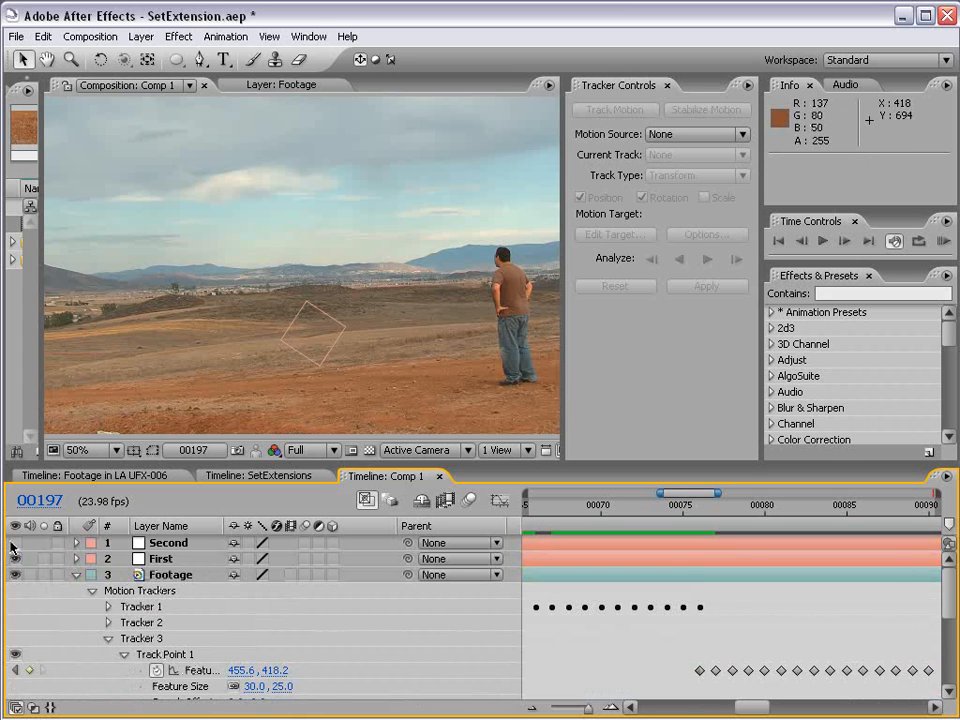
{"action": "left_click", "coordinate": [76, 575]}
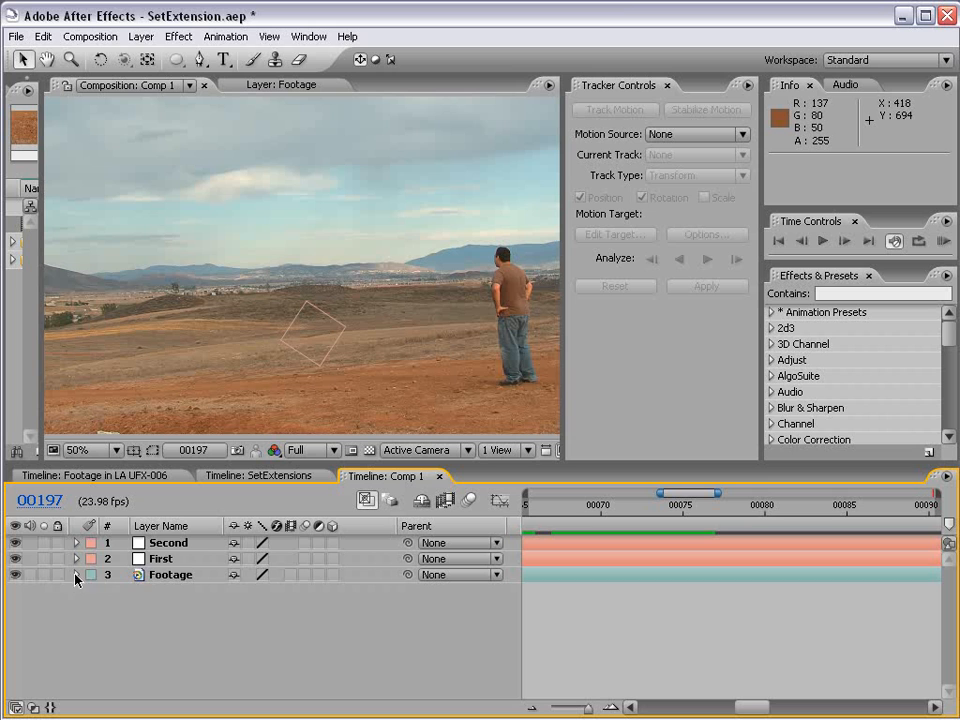
- Reveal the keyframed properties of Second and First, and show the composition's full duration in the timeline
{"action": "left_click", "coordinate": [166, 544]}
{"action": "left_click", "coordinate": [160, 561], "text": "shift"}
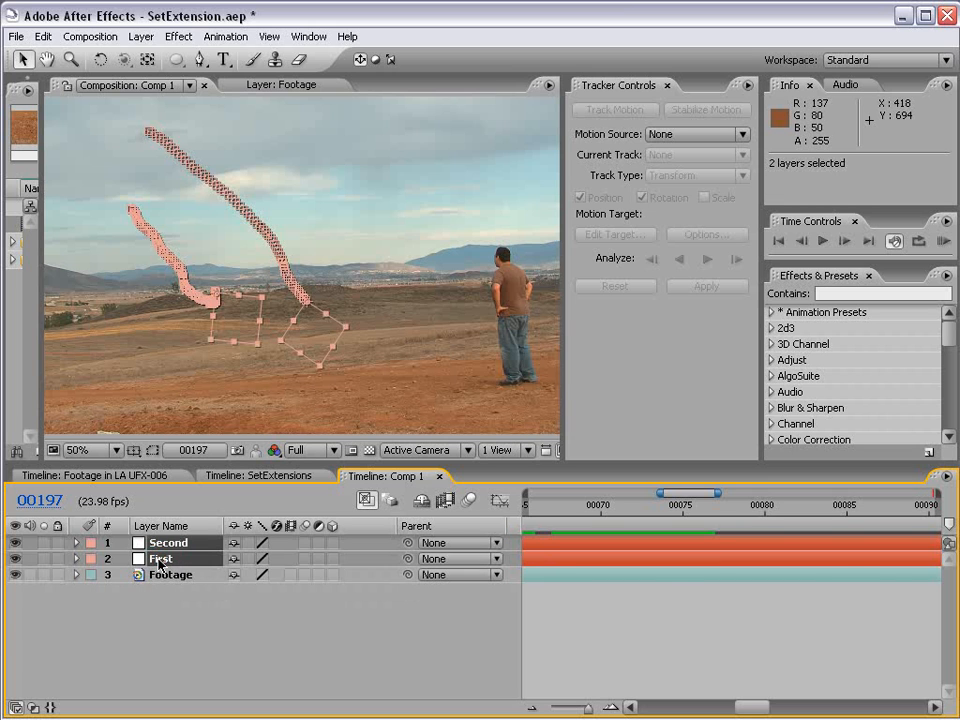
{"action": "key", "text": "u"}
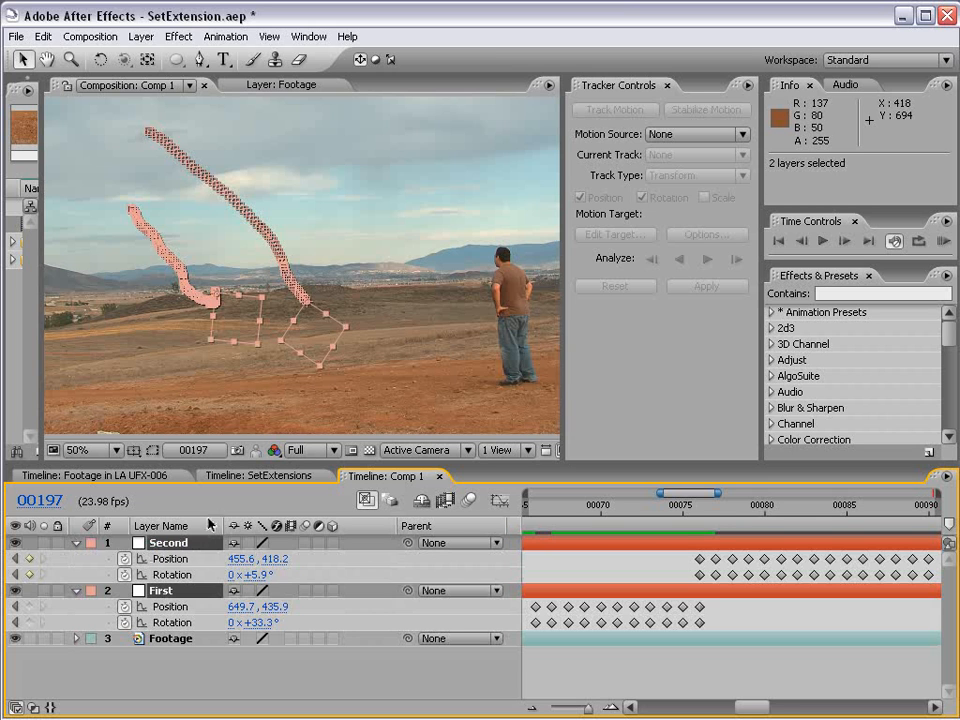
{"action": "key", "text": "minus"}
{"action": "key", "text": "minus"}
{"action": "key", "text": "minus"}
{"action": "left_click", "coordinate": [595, 668]}
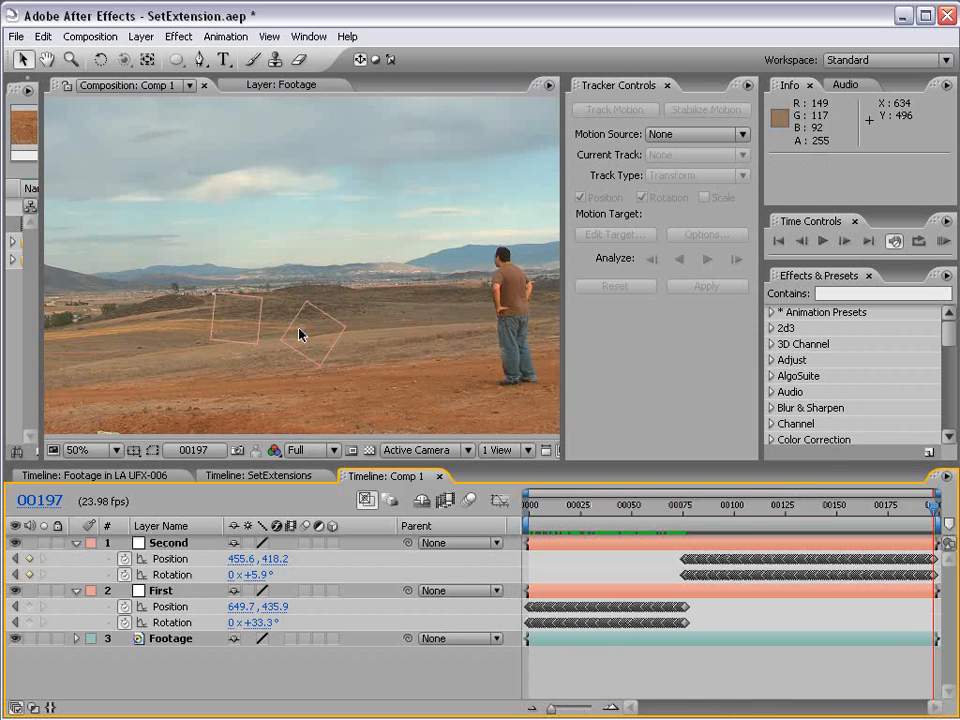
- At frame 75, parent the First null to the Second null
{"action": "left_click", "coordinate": [676, 512]}
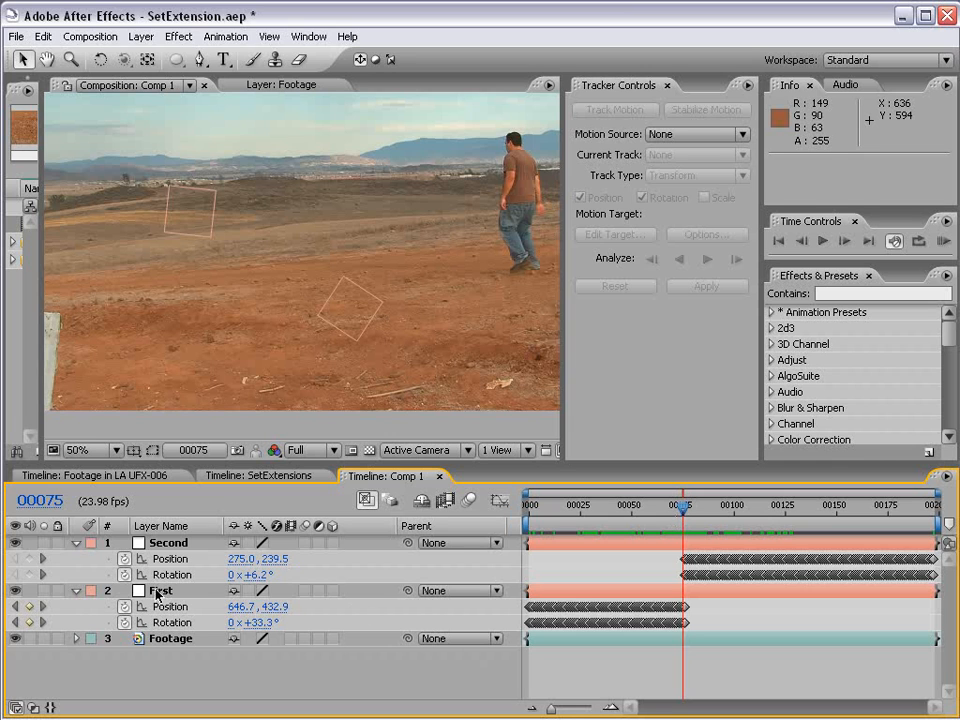
{"action": "left_click", "coordinate": [252, 595]}
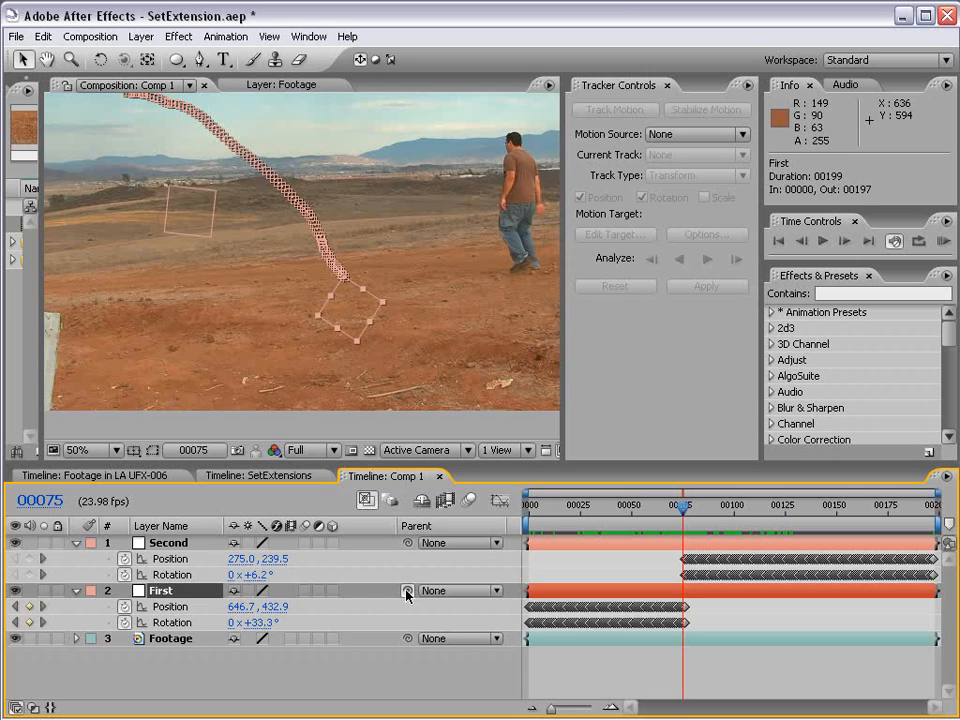
{"action": "left_click_drag", "start_coordinate": [407, 591], "coordinate": [178, 543]}
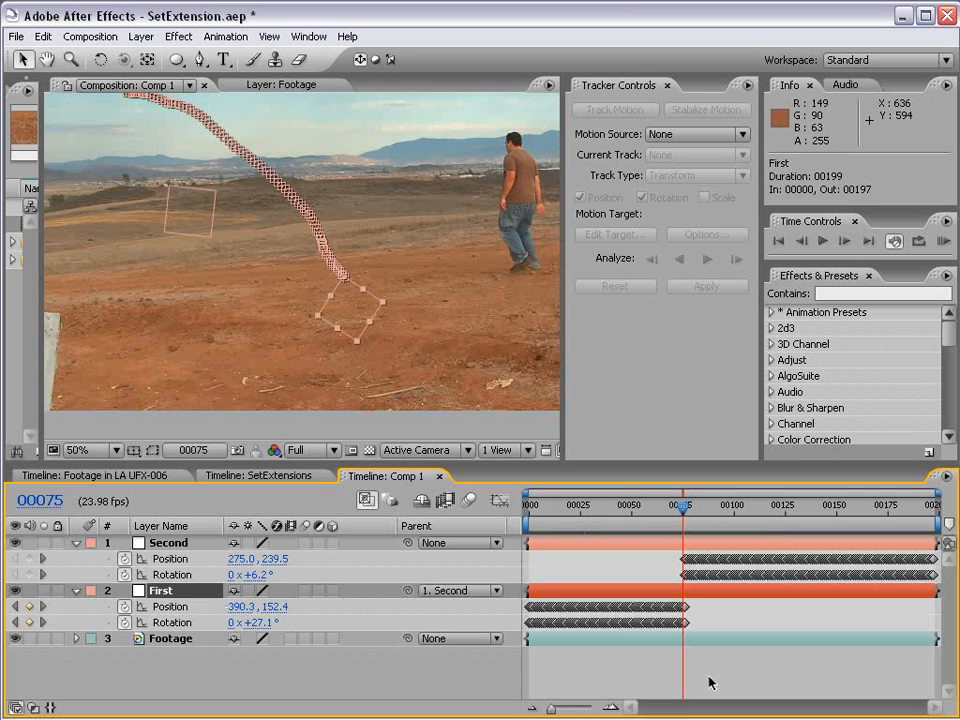
{"action": "left_click", "coordinate": [611, 681]}
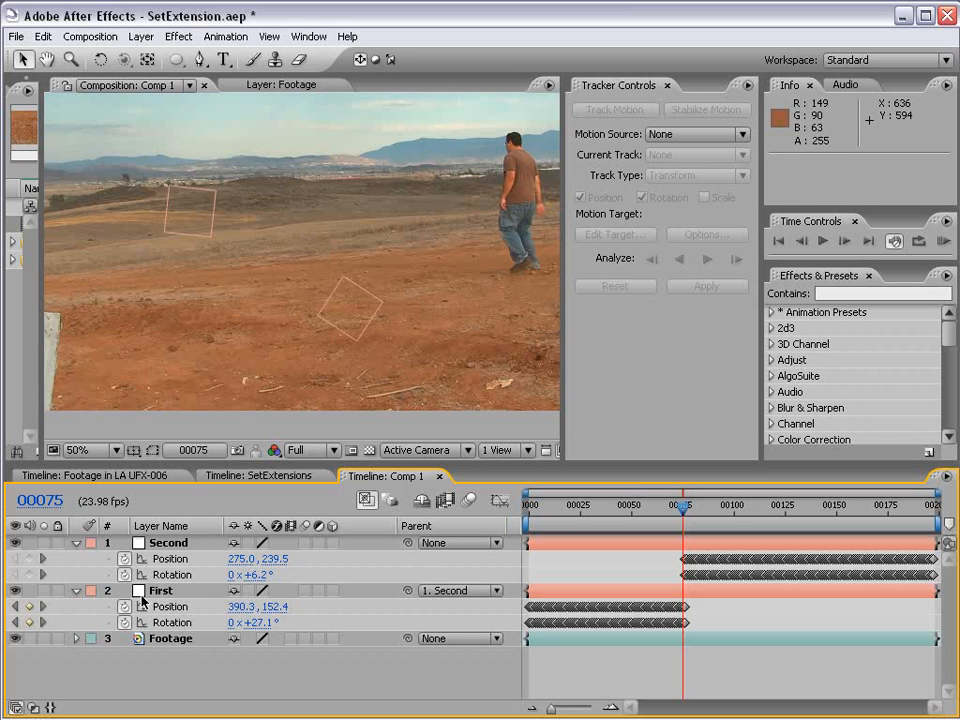
- Change the First null's label color to Aqua
{"action": "left_click", "coordinate": [80, 597]}
{"action": "left_click", "coordinate": [88, 591]}
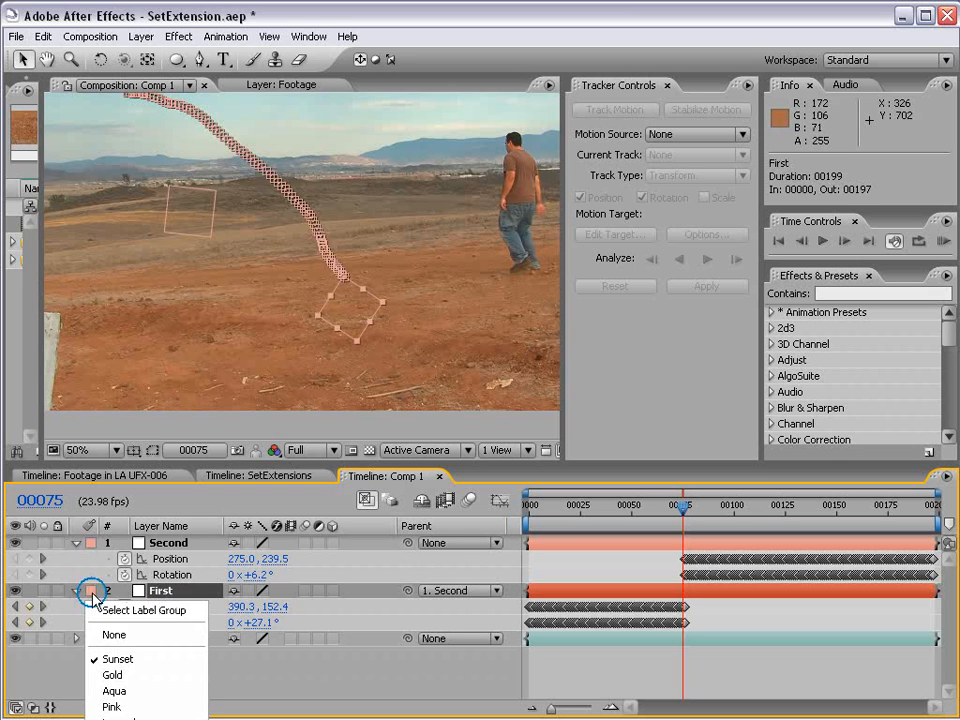
{"action": "left_click", "coordinate": [133, 691]}
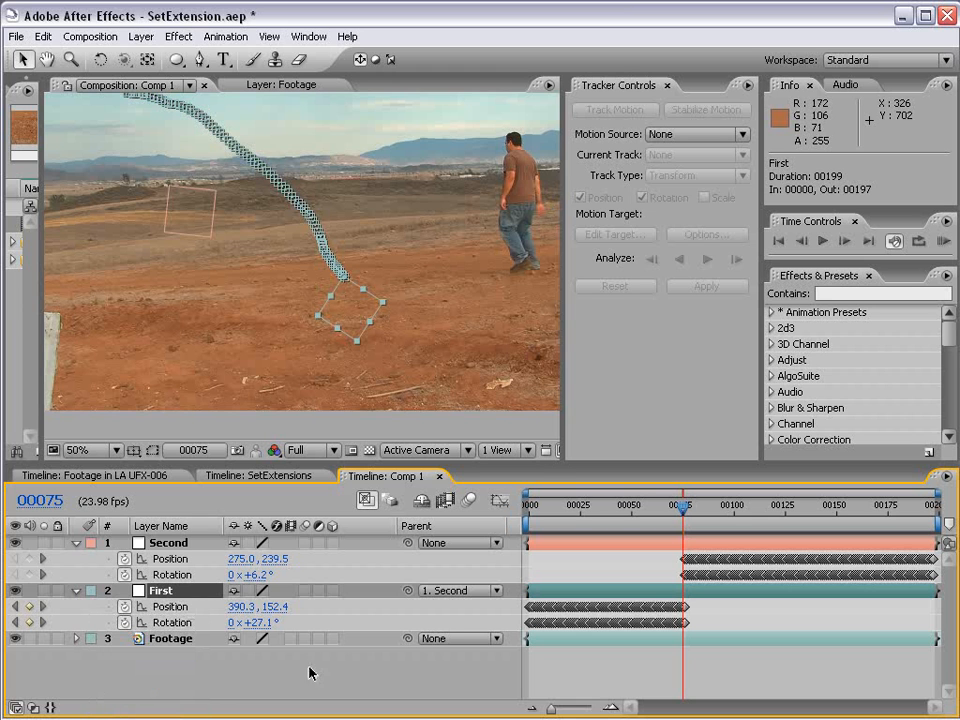
{"action": "left_click", "coordinate": [311, 671]}
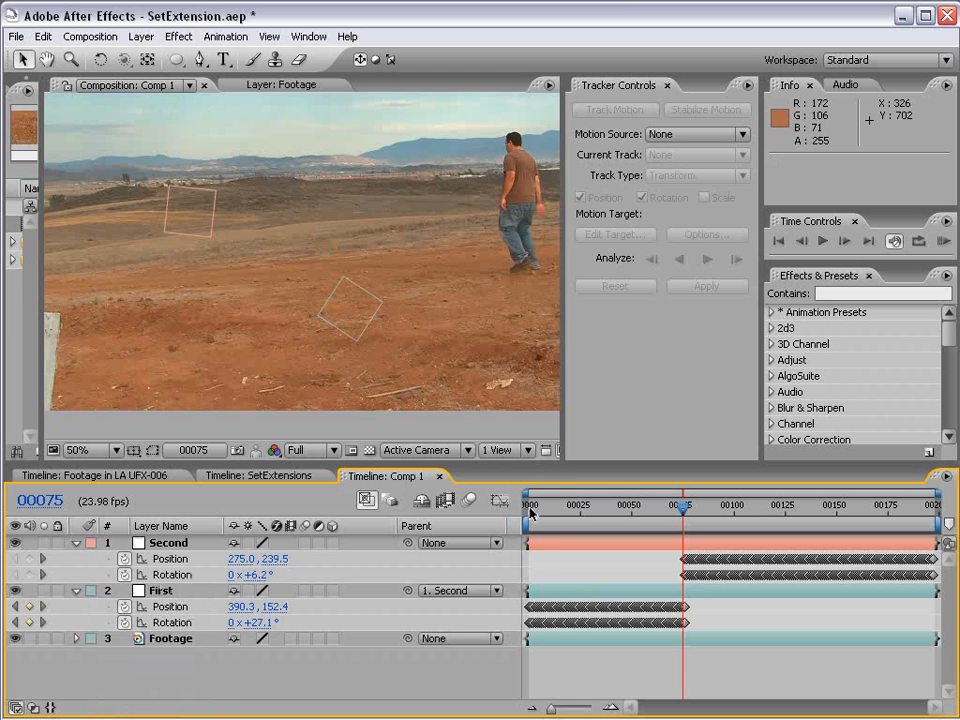
- Examine how First and Second move between frames 12 and 74, viewing the whole composition at 25%, and inspect Second's motion path
{"action": "left_click_drag", "start_coordinate": [531, 513], "coordinate": [552, 505]}
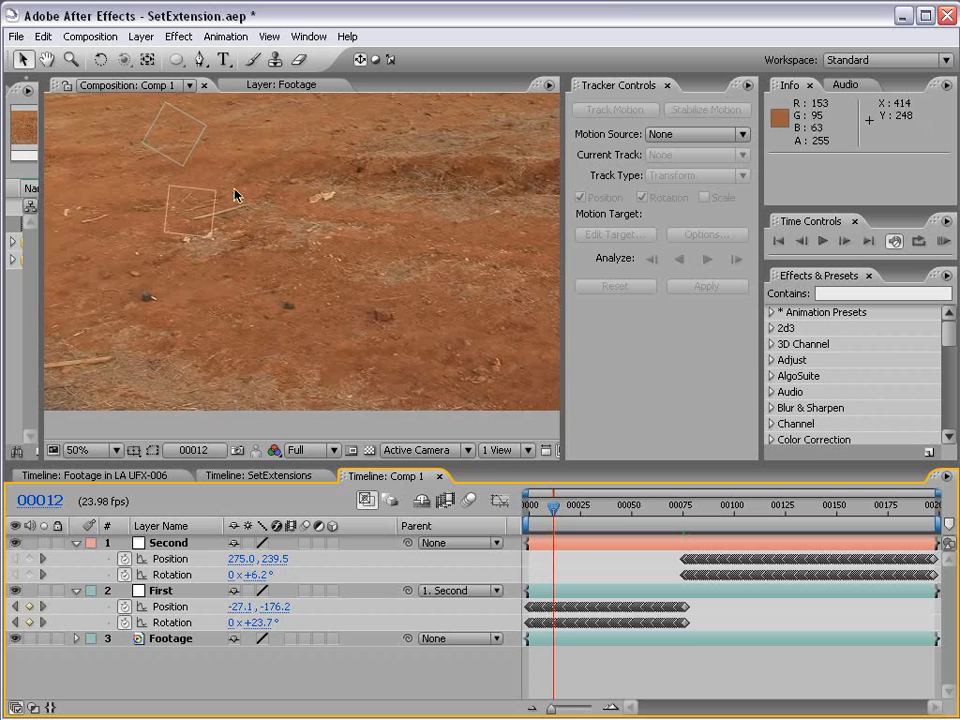
{"action": "scroll", "coordinate": [235, 190], "scroll_direction": "down", "scroll_amount": 1}
{"action": "key", "text": "space"}
{"action": "left_click_drag", "start_coordinate": [231, 182], "coordinate": [231, 199]}
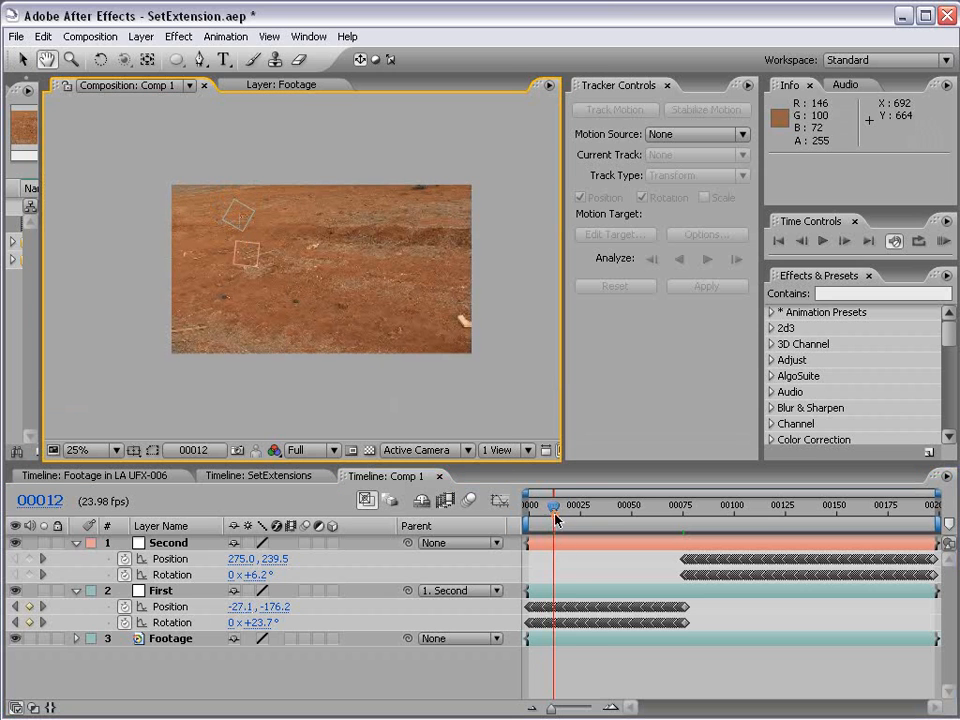
{"action": "left_click_drag", "start_coordinate": [555, 516], "coordinate": [681, 516]}
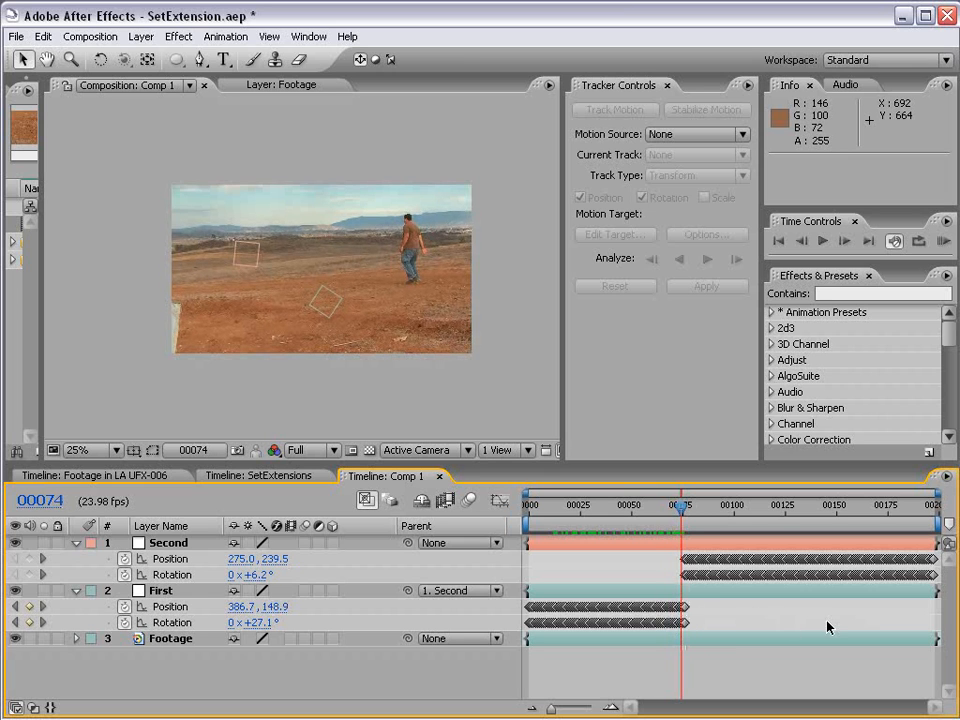
{"action": "left_click", "coordinate": [140, 543]}
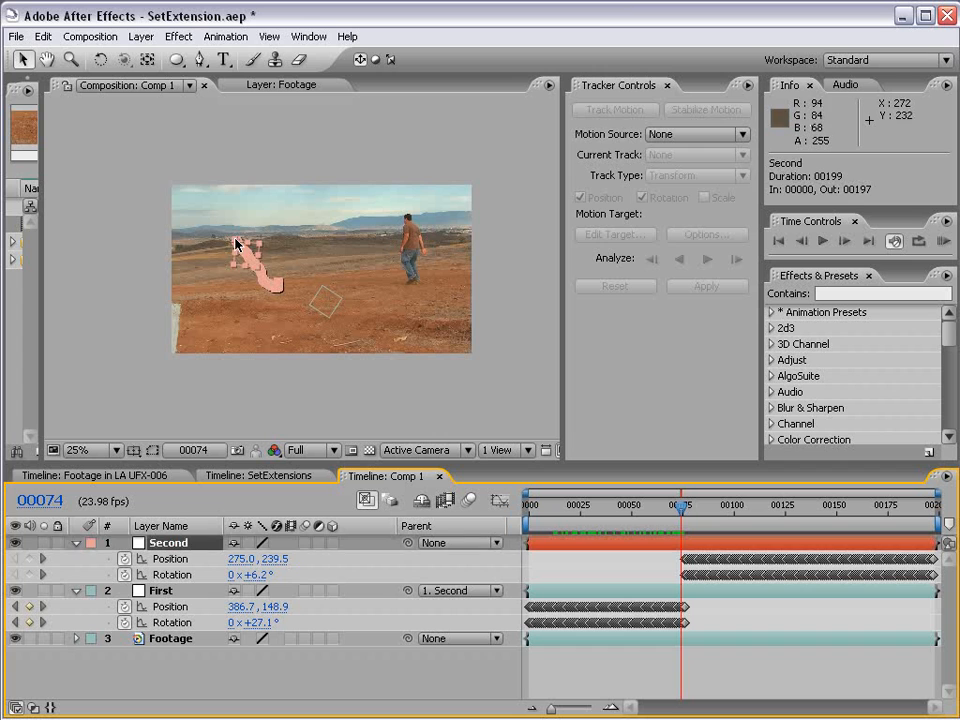
{"action": "left_click", "coordinate": [672, 620]}
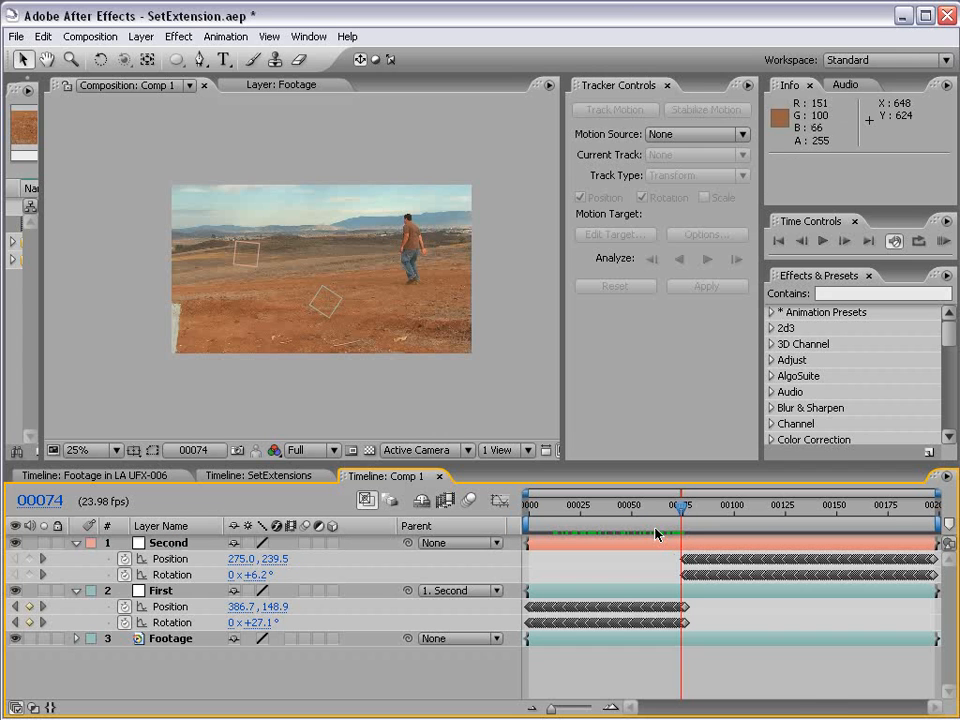
- Examine the handover between First's last keyframes and Second's first keyframes at frames 75 and 76
{"action": "key", "text": "equal"}
{"action": "key", "text": "equal"}
{"action": "left_click", "coordinate": [696, 508]}
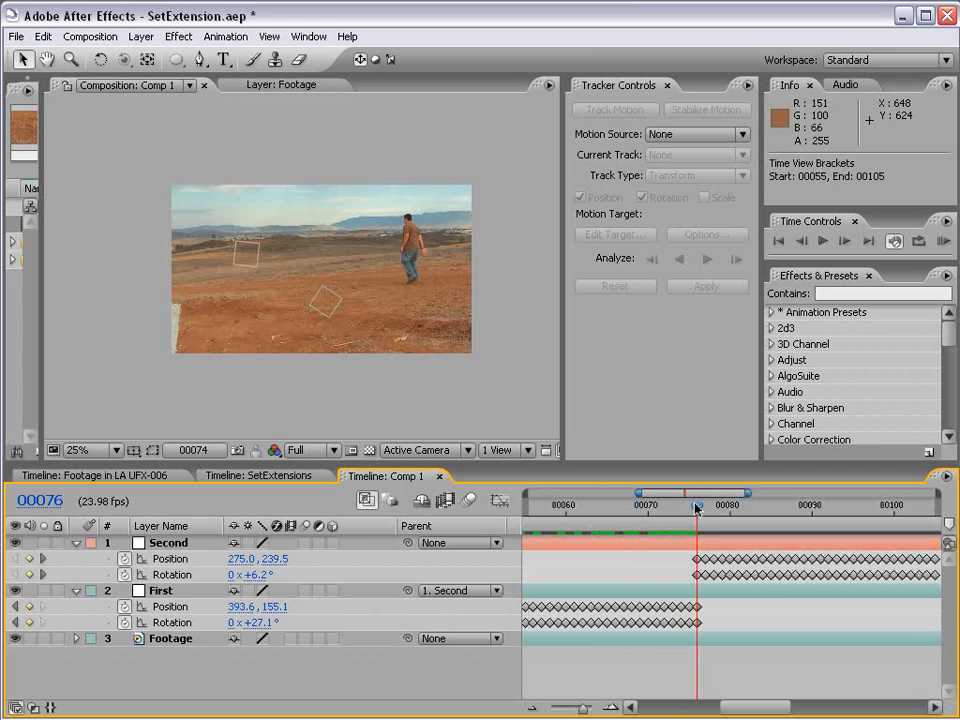
{"action": "key", "text": "Page_Up"}
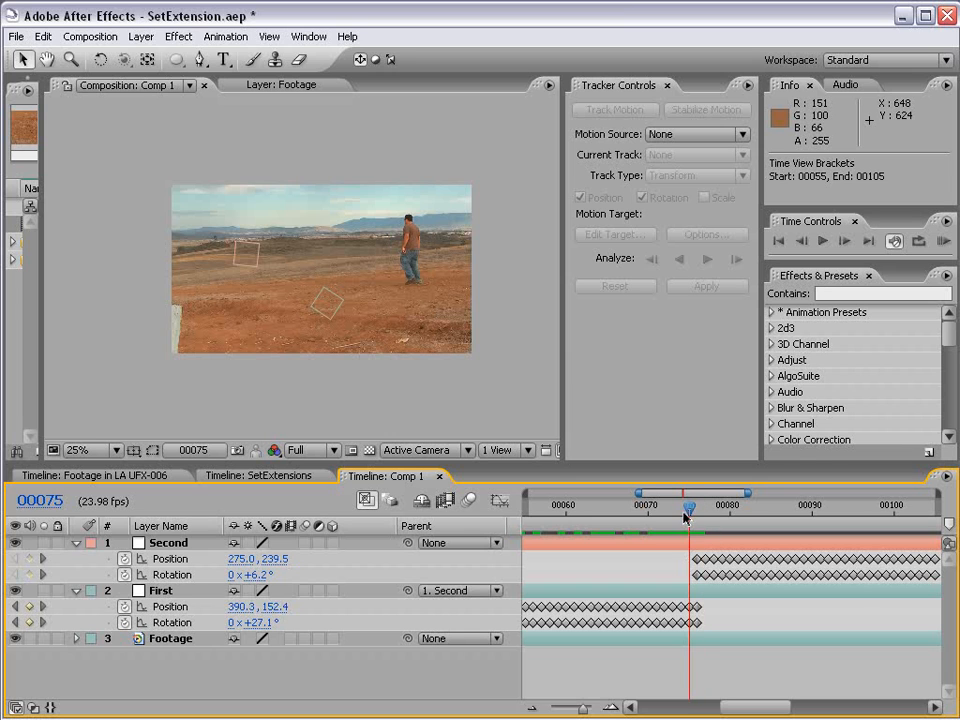
{"action": "key", "text": "Page_Down"}
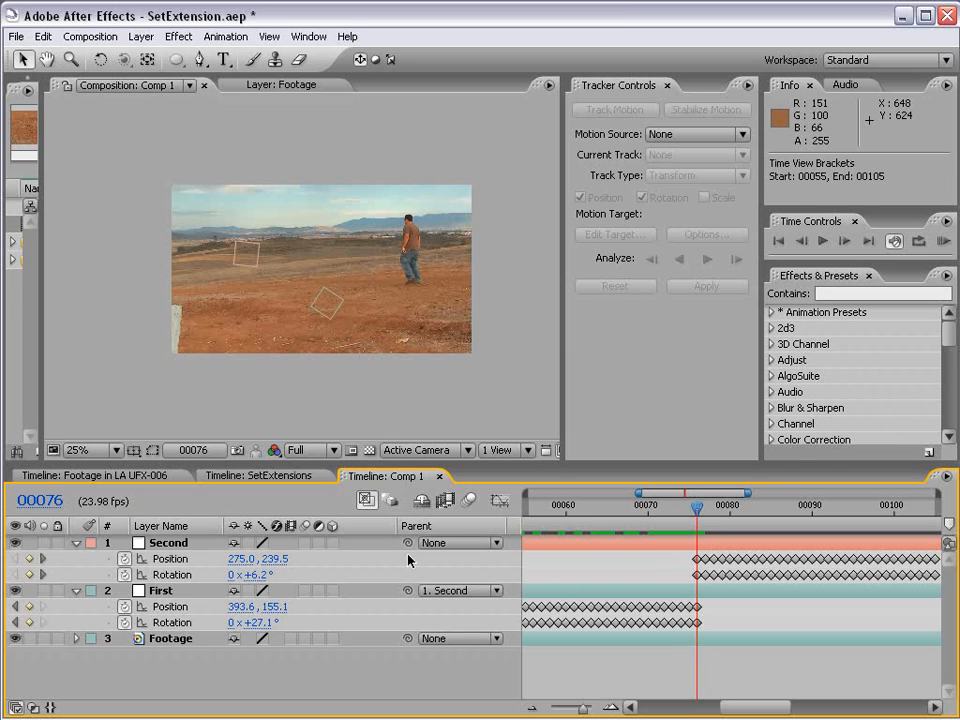
- Reassign Second as the parent of the First null at frame 76
{"action": "left_click", "coordinate": [175, 545]}
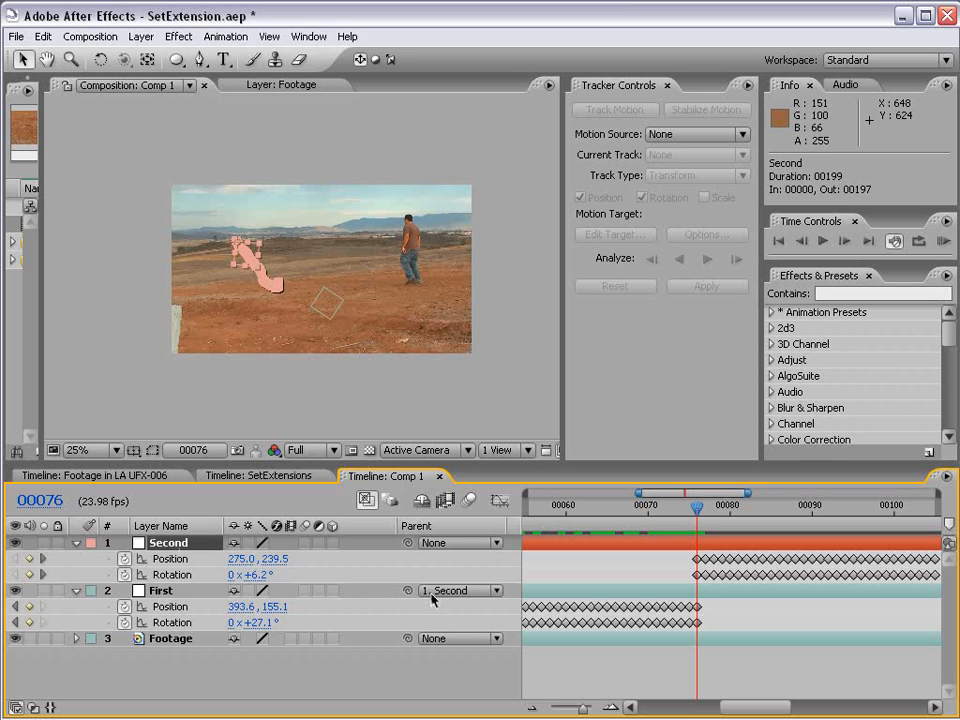
{"action": "left_click", "coordinate": [168, 591]}
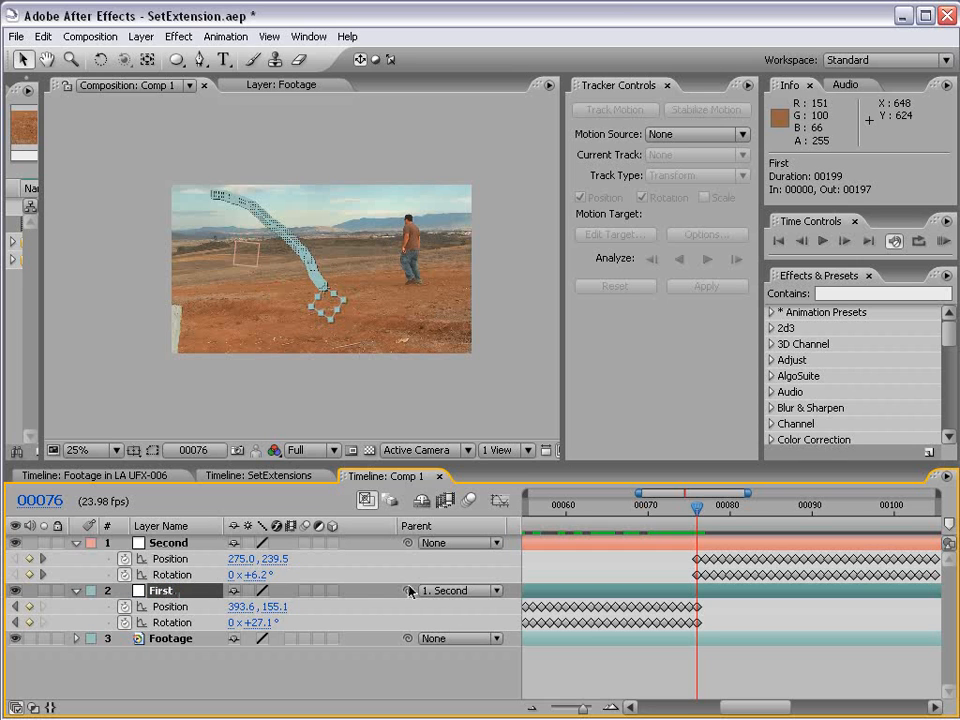
{"action": "left_click_drag", "start_coordinate": [413, 593], "coordinate": [186, 547]}
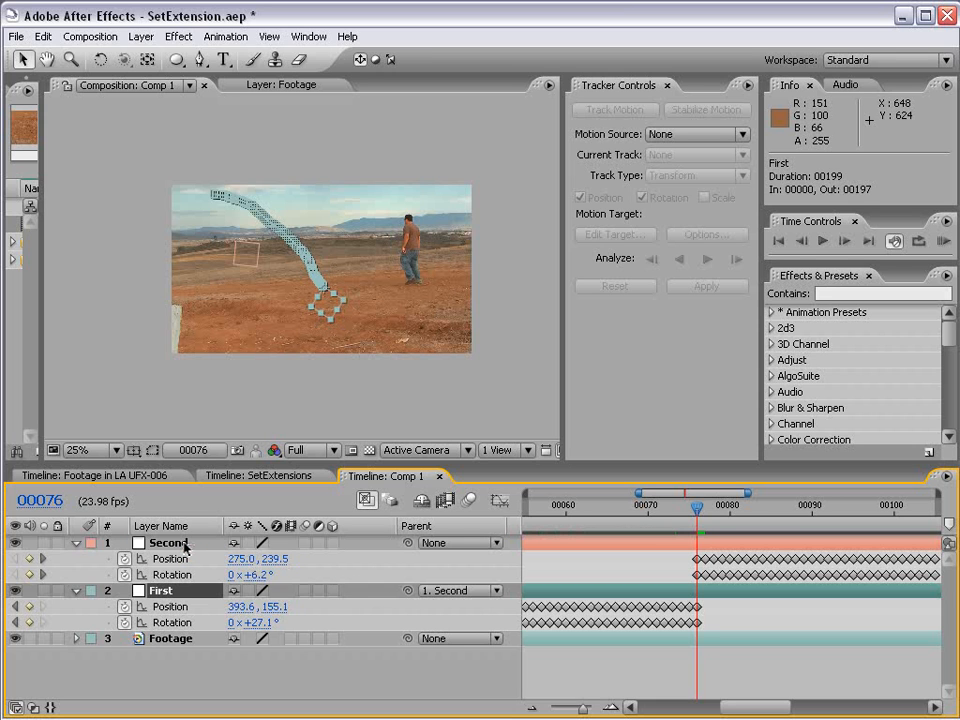
- Scrub past frame 76 and back to frame 29 to check First's motion across both tracked sections
{"action": "left_click_drag", "start_coordinate": [674, 519], "coordinate": [786, 514]}
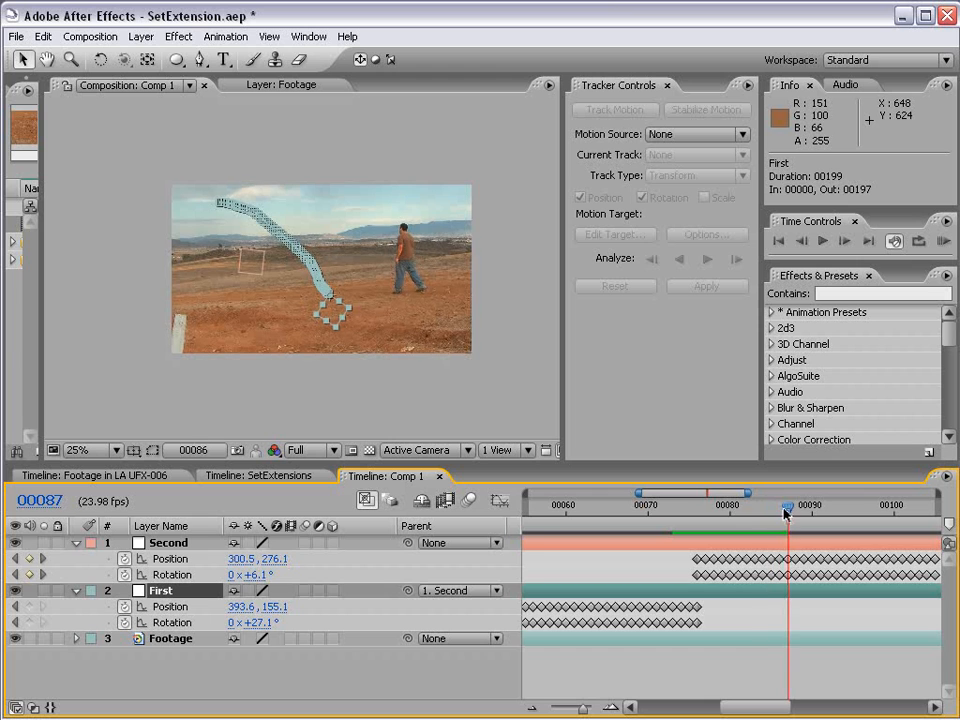
{"action": "key", "text": "minus"}
{"action": "key", "text": "minus"}
{"action": "key", "text": "minus"}
{"action": "left_click_drag", "start_coordinate": [707, 514], "coordinate": [588, 514]}
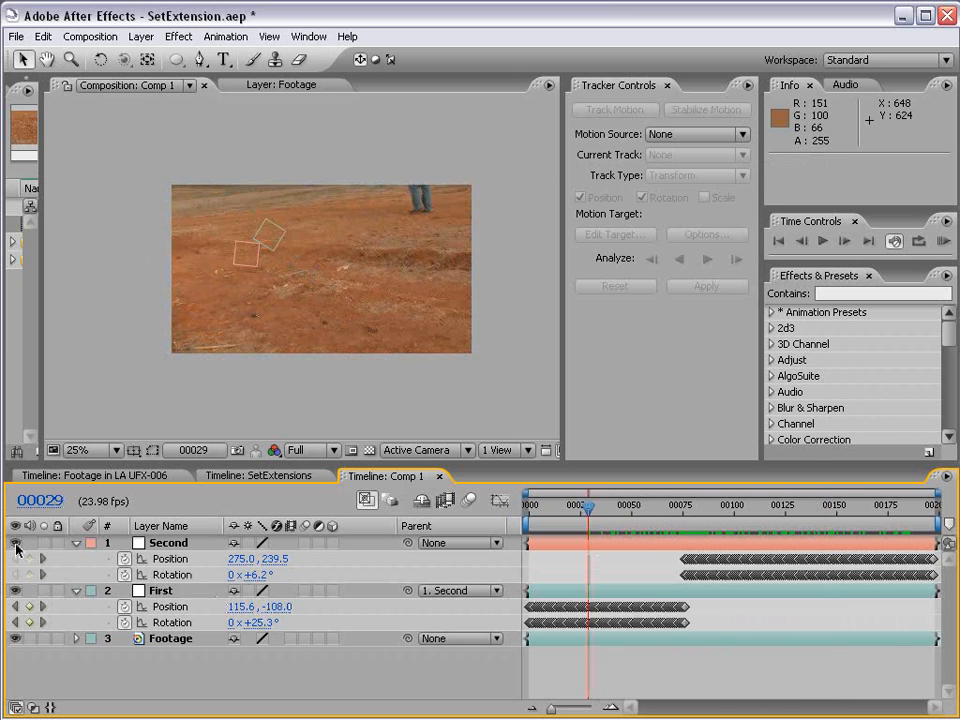
- Hide the Second null and collapse its properties
{"action": "left_click", "coordinate": [14, 543]}
{"action": "left_click", "coordinate": [76, 543]}
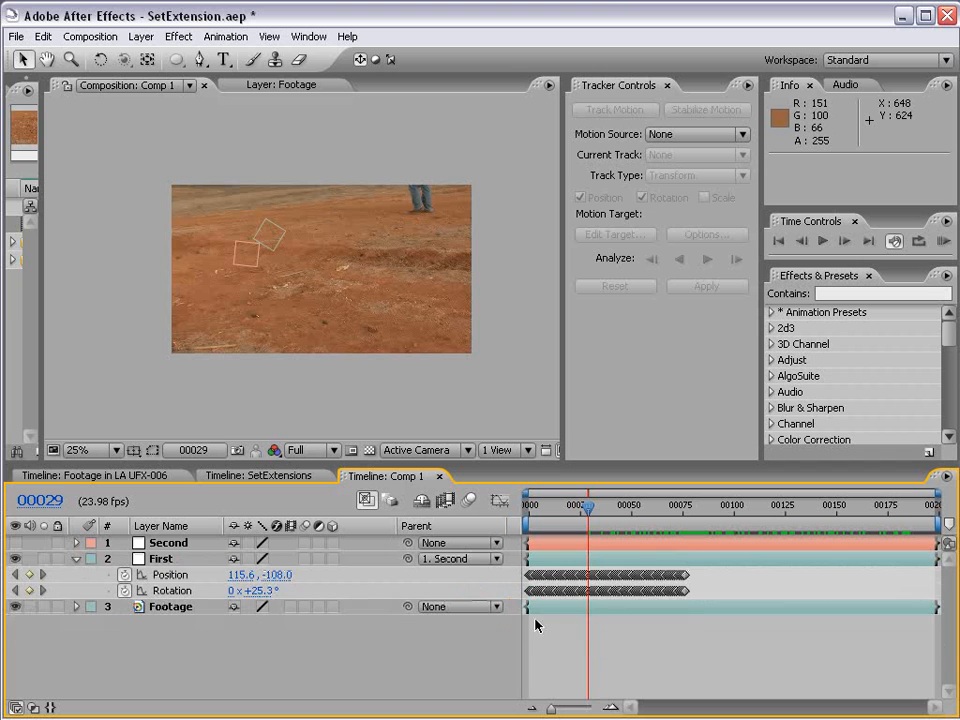
- Scrub through most of the composition and back to frame 73 to check how First follows the ground
{"action": "left_click_drag", "start_coordinate": [531, 505], "coordinate": [878, 520]}
{"action": "scroll", "coordinate": [456, 341], "scroll_direction": "up", "scroll_amount": 2}
{"action": "key", "text": "h"}
{"action": "left_click_drag", "start_coordinate": [383, 351], "coordinate": [366, 304]}
{"action": "left_click_drag", "start_coordinate": [877, 513], "coordinate": [678, 515]}
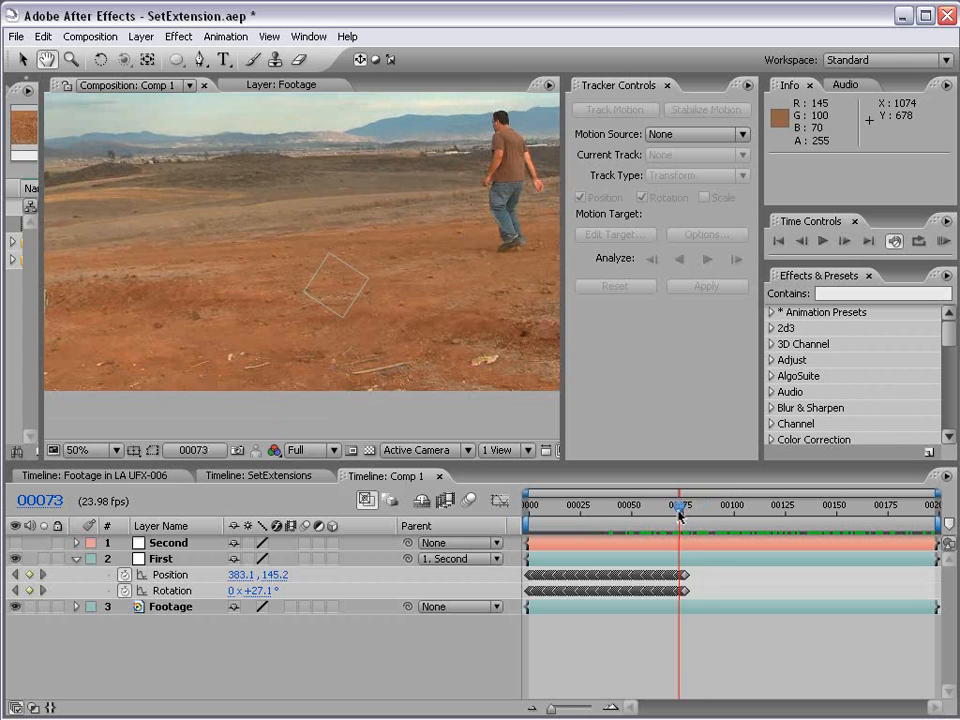
{"action": "key", "text": "v"}
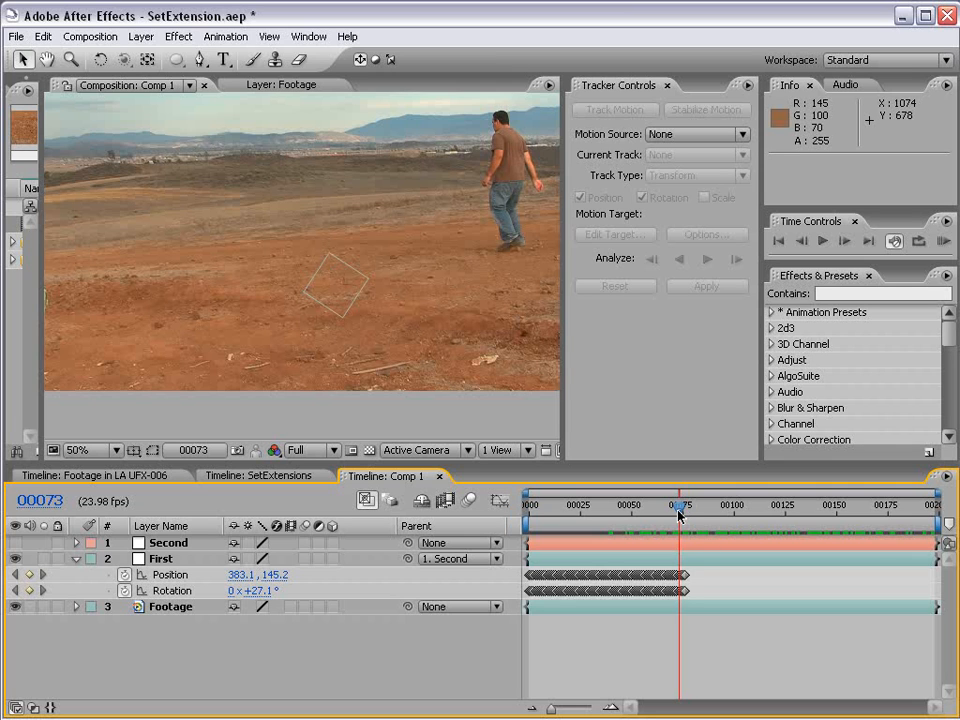
- Collapse the First null's properties and save the project
{"action": "left_click", "coordinate": [77, 562]}
{"action": "key", "text": "ctrl+s"}
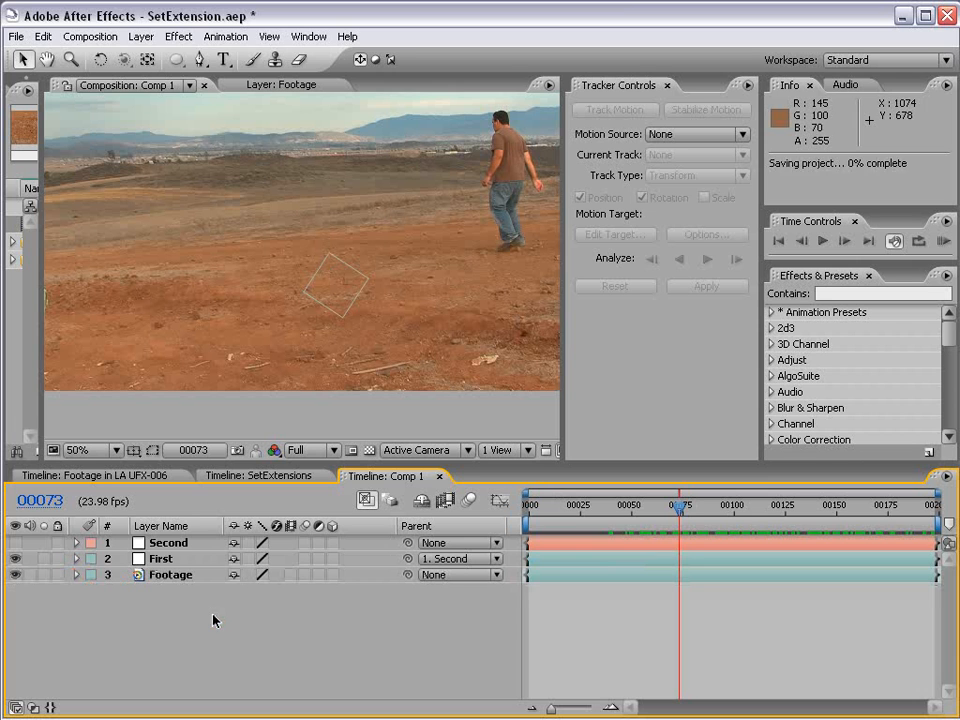
- Go to frame 173, where the man stands before the open landscape
{"action": "left_click_drag", "start_coordinate": [40, 262], "coordinate": [106, 262]}
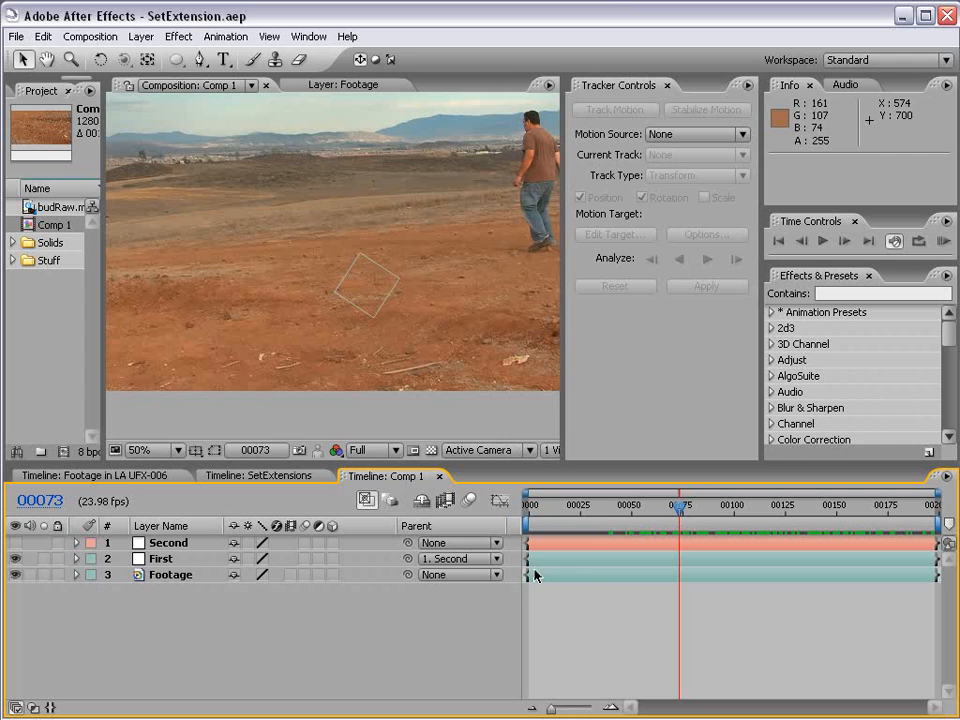
{"action": "key", "text": "h"}
{"action": "left_click_drag", "start_coordinate": [338, 229], "coordinate": [361, 279]}
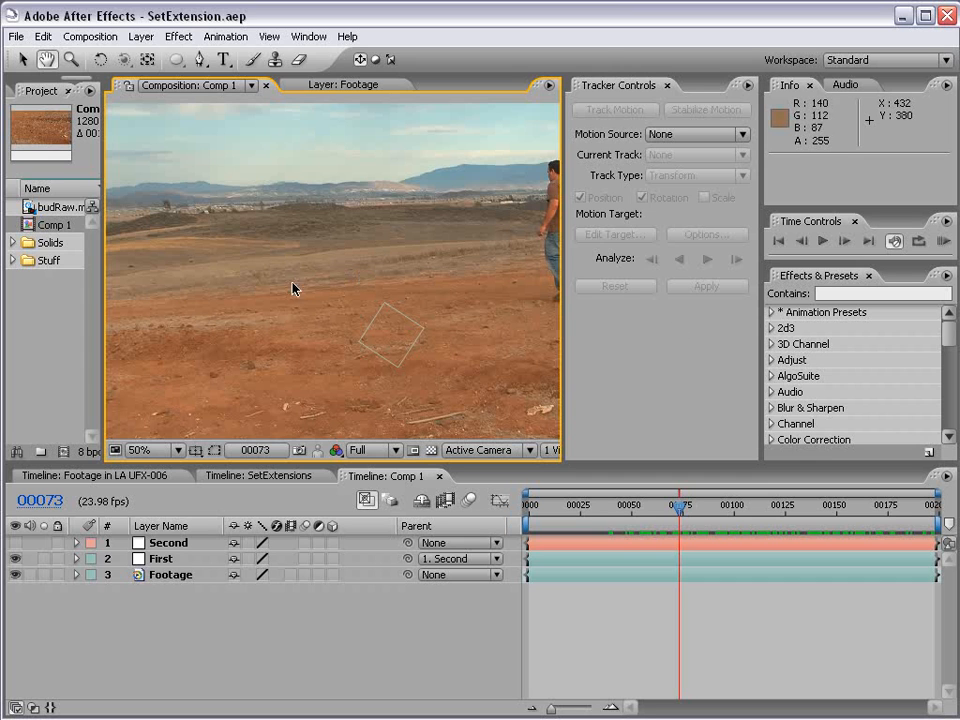
{"action": "key", "text": "comma"}
{"action": "left_click_drag", "start_coordinate": [682, 513], "coordinate": [883, 508]}
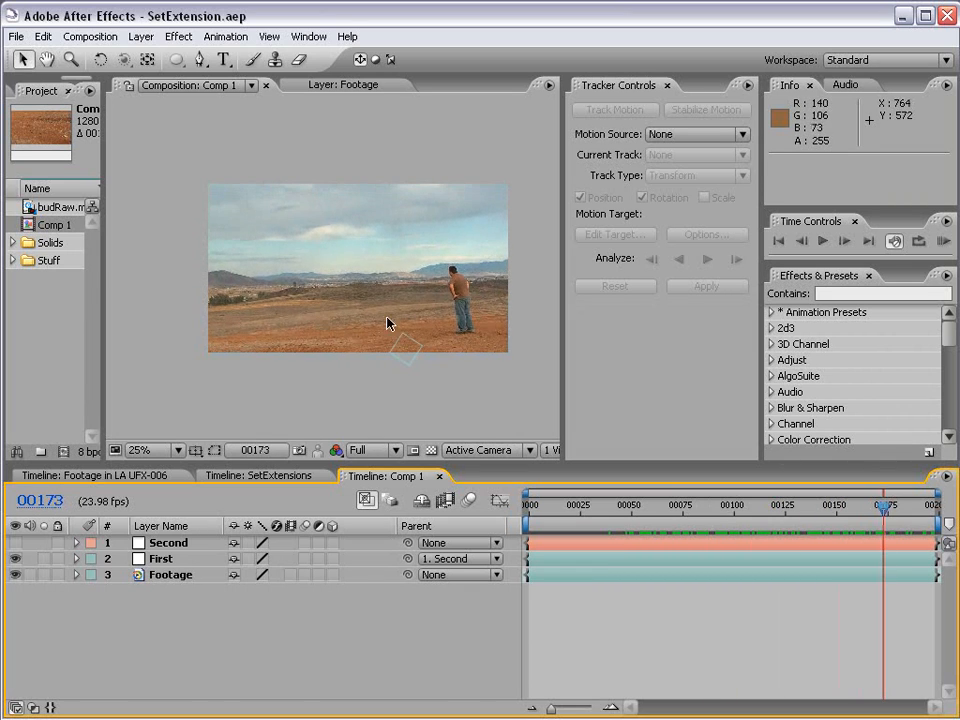
- Close the tracker controls and widen the composition view to show frame 173 at 50% magnification
{"action": "key", "text": "period"}
{"action": "key", "text": "grave"}
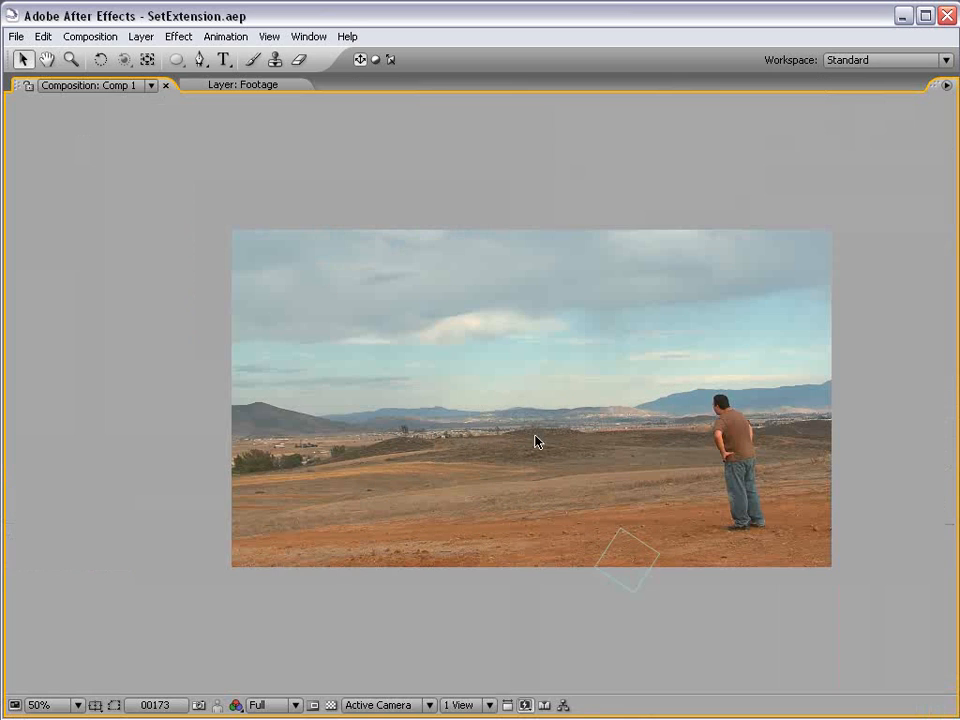
{"action": "key", "text": "grave"}
{"action": "left_click", "coordinate": [662, 95]}
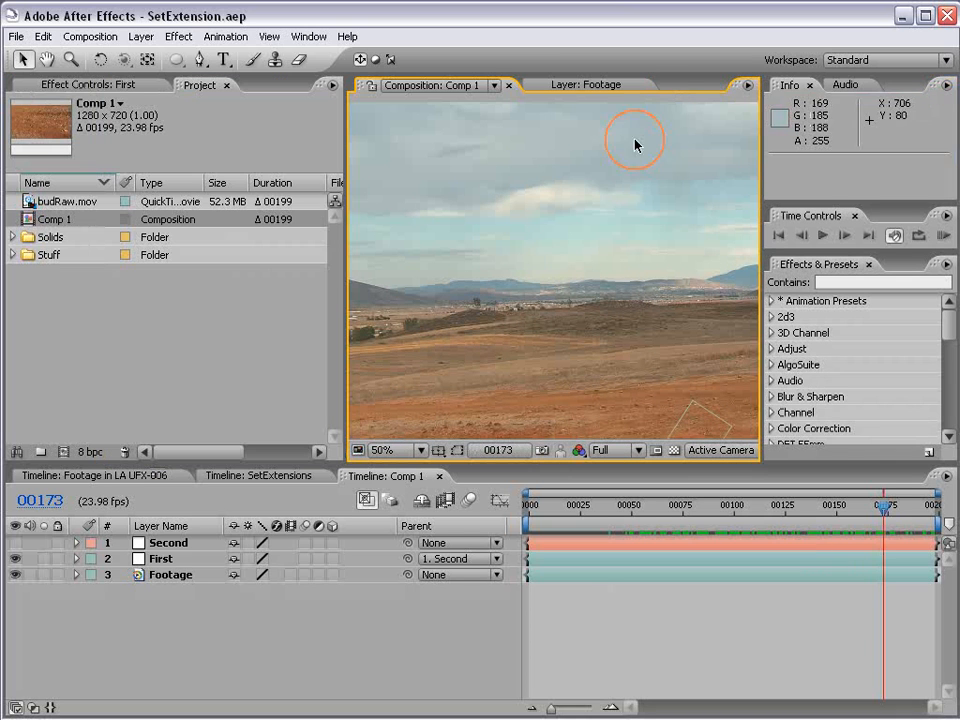
{"action": "left_click_drag", "start_coordinate": [346, 283], "coordinate": [159, 279]}
{"action": "key", "text": "comma"}
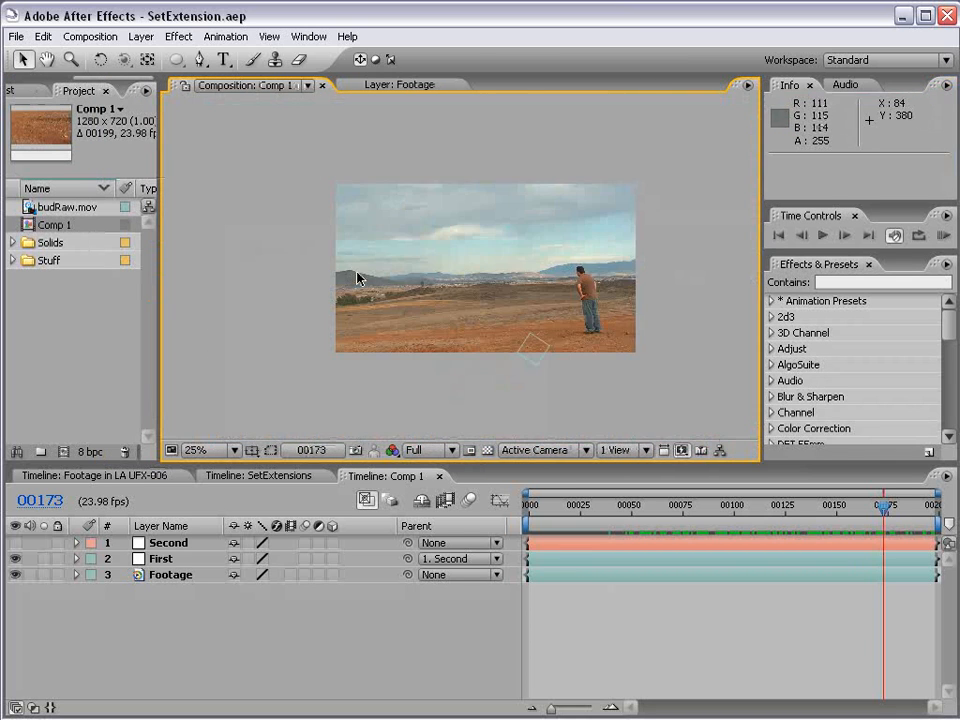
{"action": "left_click_drag", "start_coordinate": [473, 298], "coordinate": [499, 287]}
{"action": "key", "text": "period"}
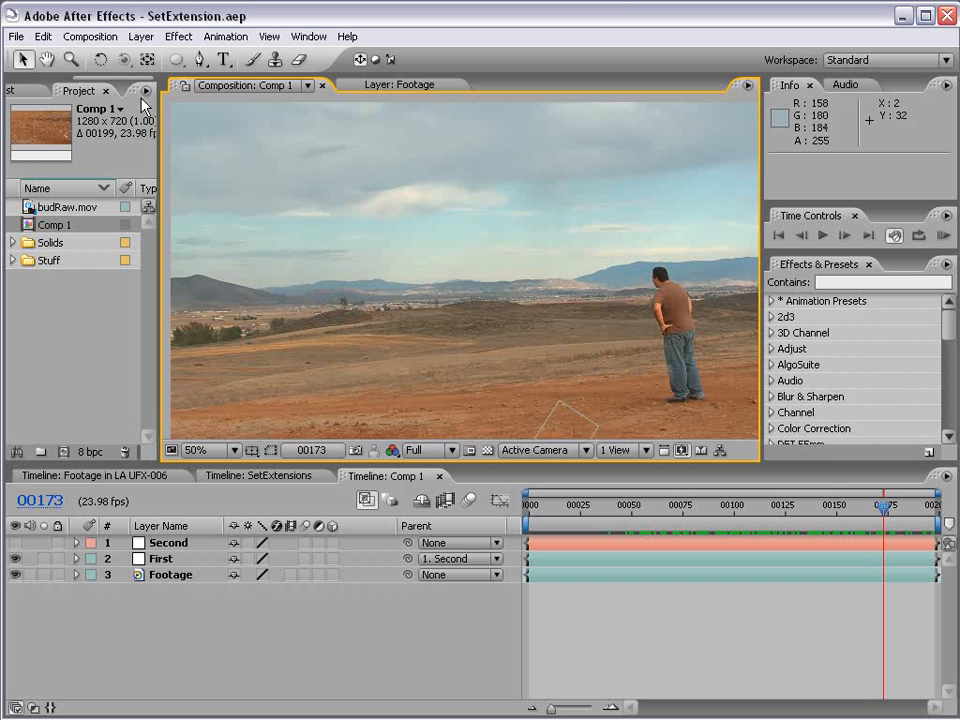
- Queue frame 173 of Comp 1 for output as a single still file
{"action": "left_click", "coordinate": [101, 39]}
{"action": "mouse_move", "coordinate": [137, 226]}
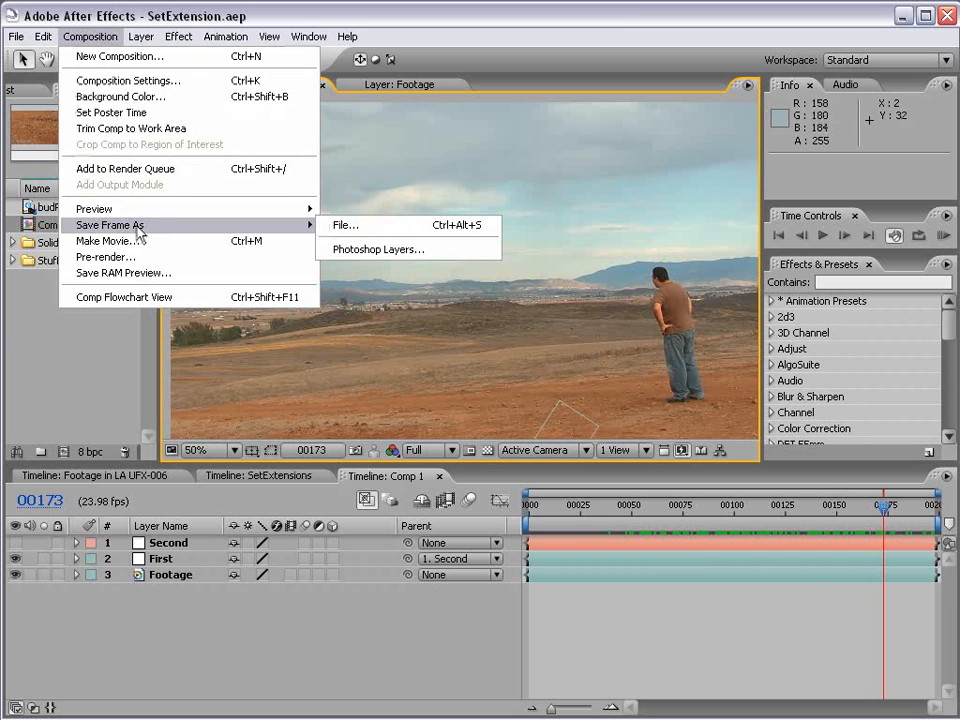
{"action": "left_click", "coordinate": [355, 227]}
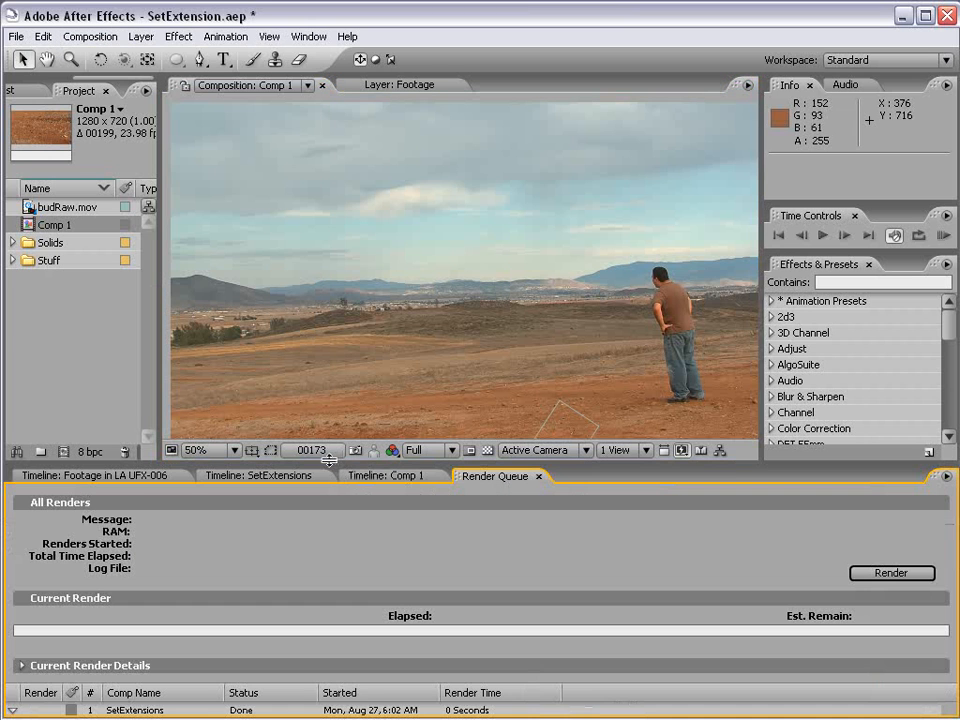
- Enlarge the render queue, collapse the finished renders, expand Comp 1's output settings, and save the project
{"action": "left_click_drag", "start_coordinate": [330, 465], "coordinate": [295, 310]}
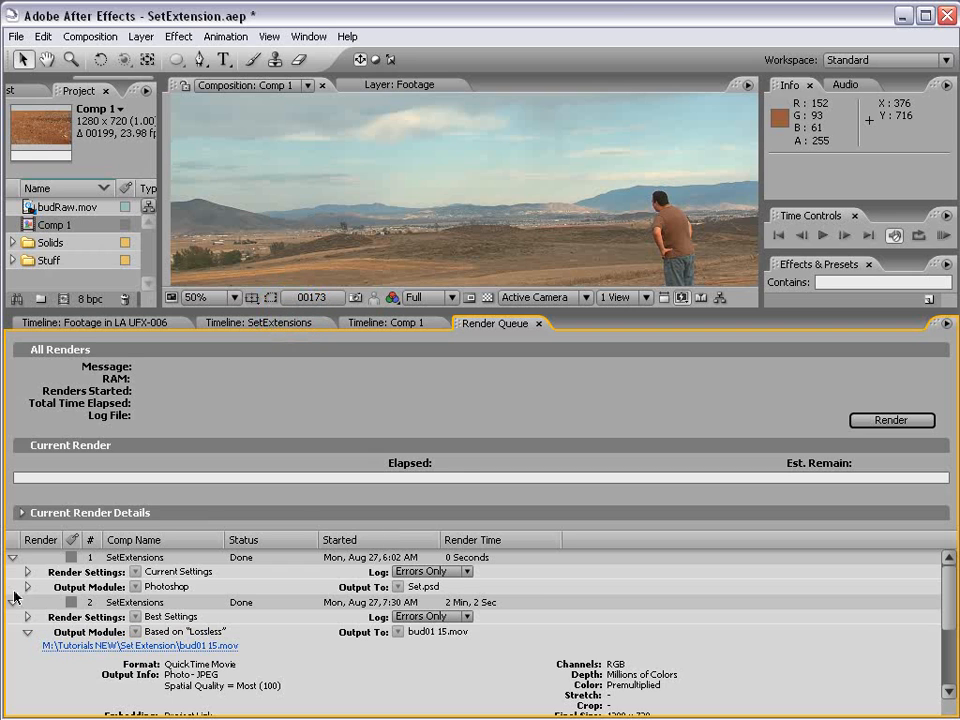
{"action": "key", "text": "ctrl+a"}
{"action": "left_click", "coordinate": [13, 557]}
{"action": "left_click", "coordinate": [217, 639]}
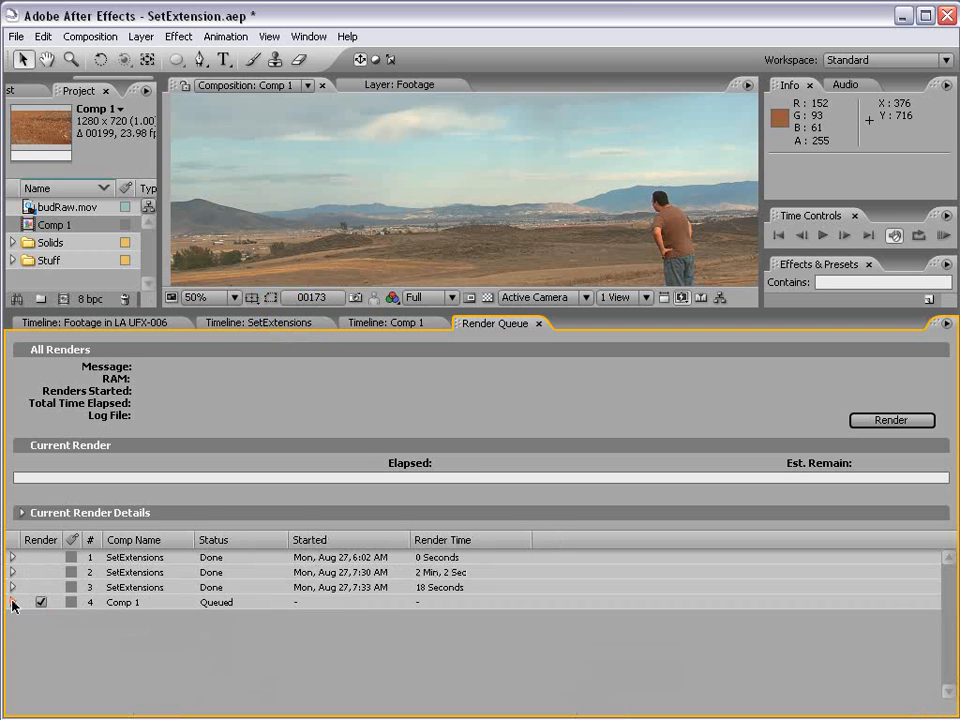
{"action": "left_click", "coordinate": [12, 602]}
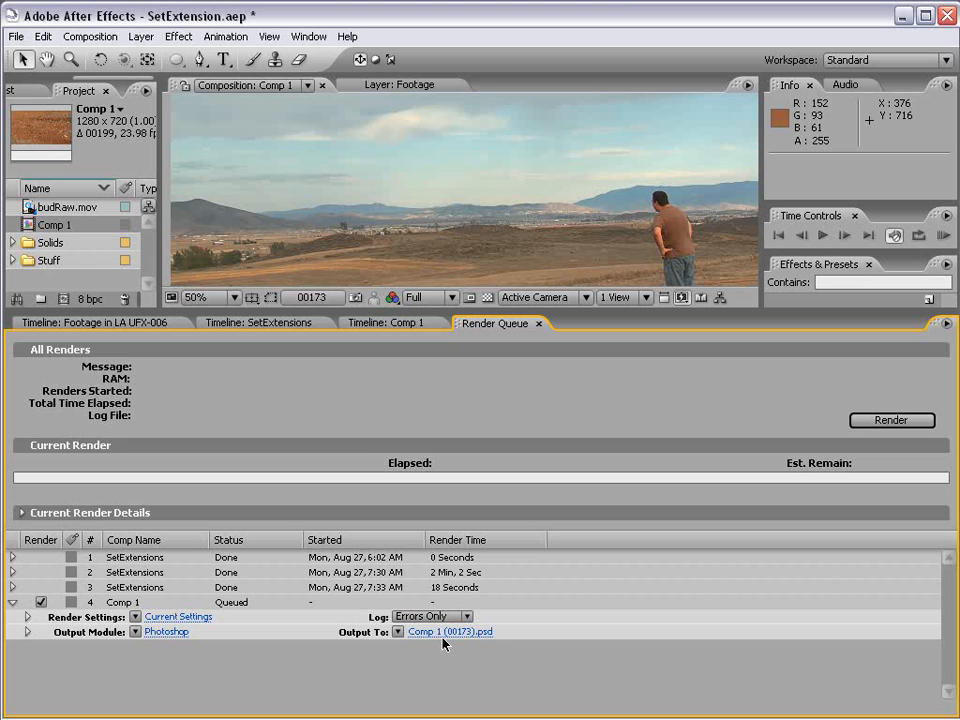
{"action": "key", "text": "ctrl+s"}
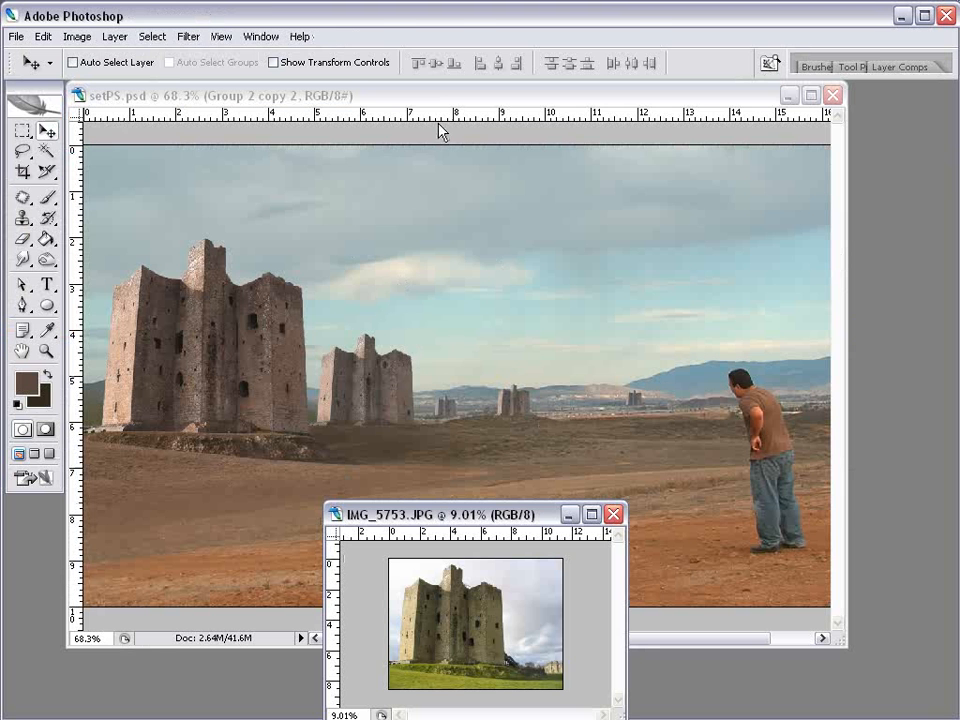
- In Photoshop, bring setPS.psd to the front and show a compact Layers palette beside the castles
{"action": "left_click", "coordinate": [441, 131]}
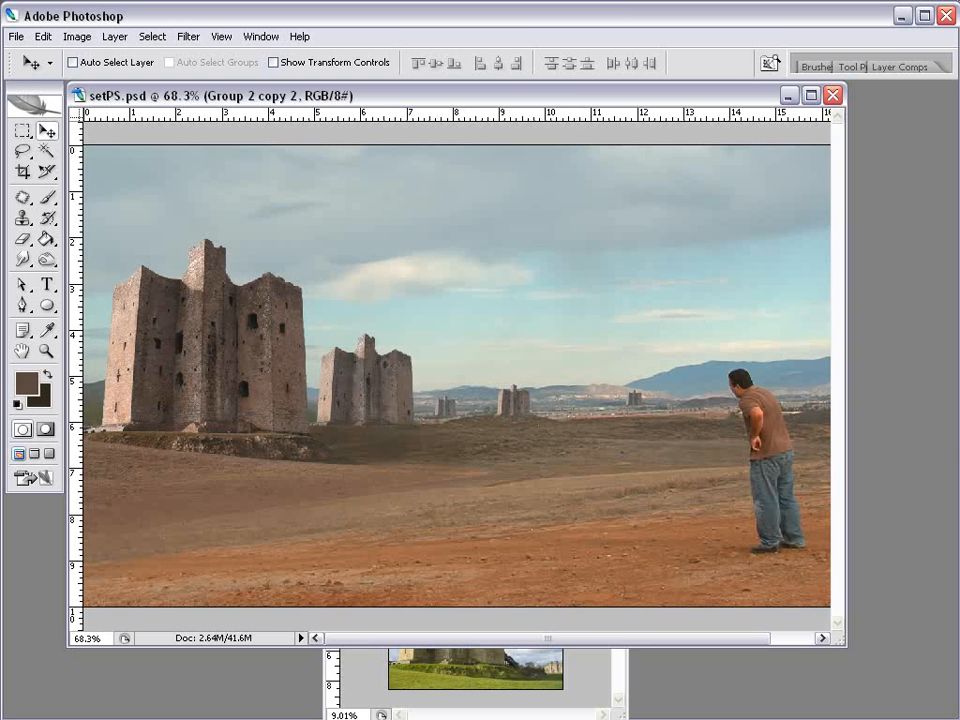
{"action": "key", "text": "F7"}
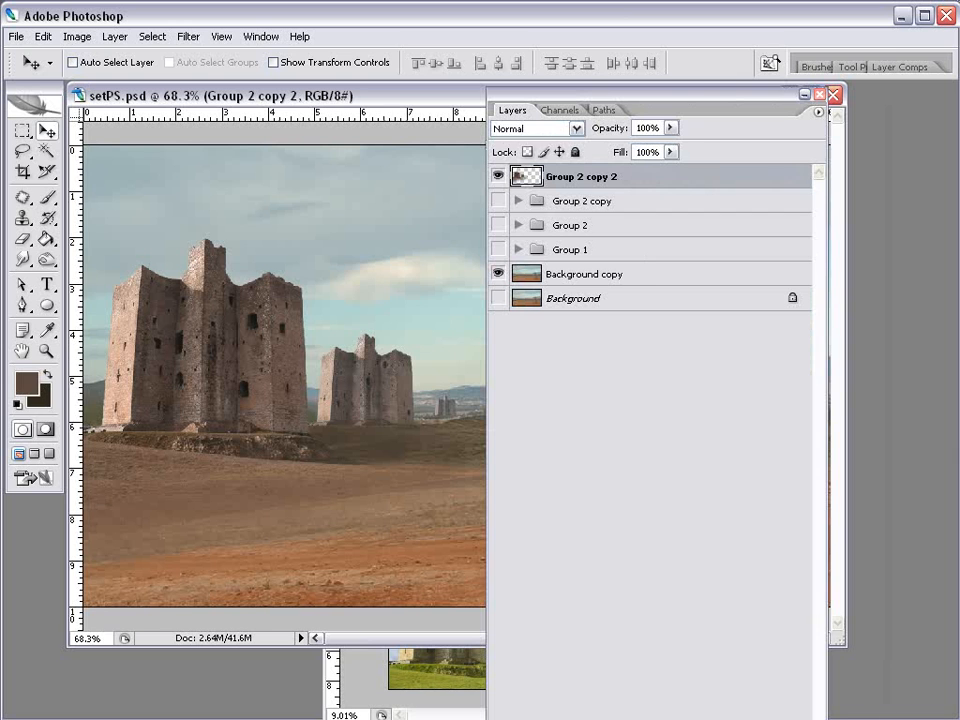
{"action": "left_click_drag", "start_coordinate": [820, 715], "coordinate": [713, 545]}
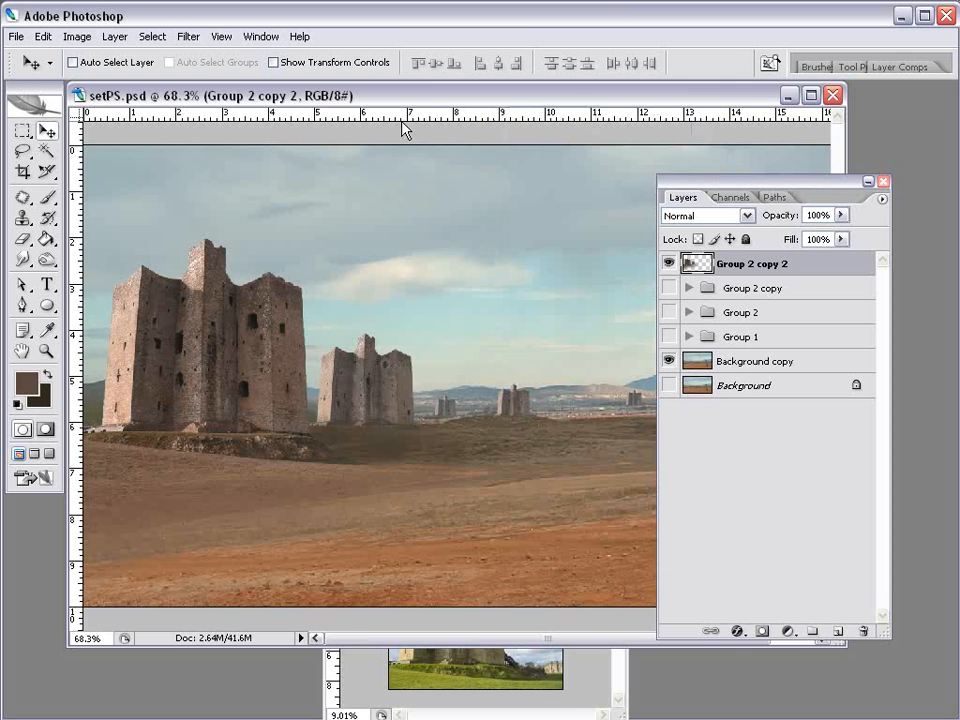
- Copy the castle photo from IMG_5753.JPG into setPS.psd as a new layer
{"action": "left_click", "coordinate": [577, 699]}
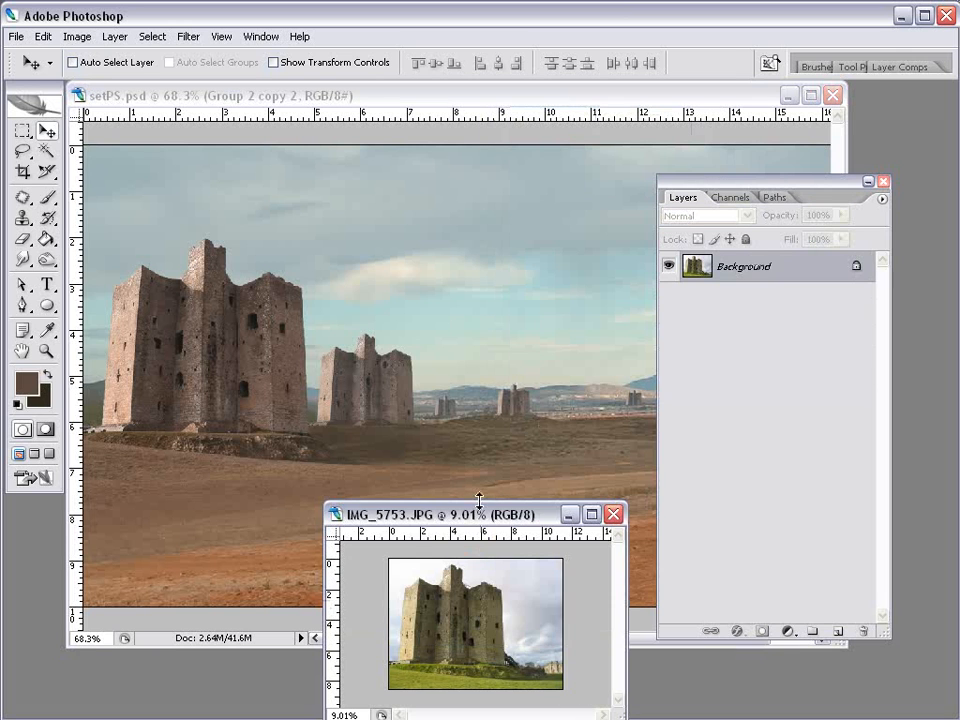
{"action": "left_click_drag", "start_coordinate": [479, 500], "coordinate": [472, 249]}
{"action": "scroll", "coordinate": [489, 441], "scroll_direction": "up", "scroll_amount": 5}
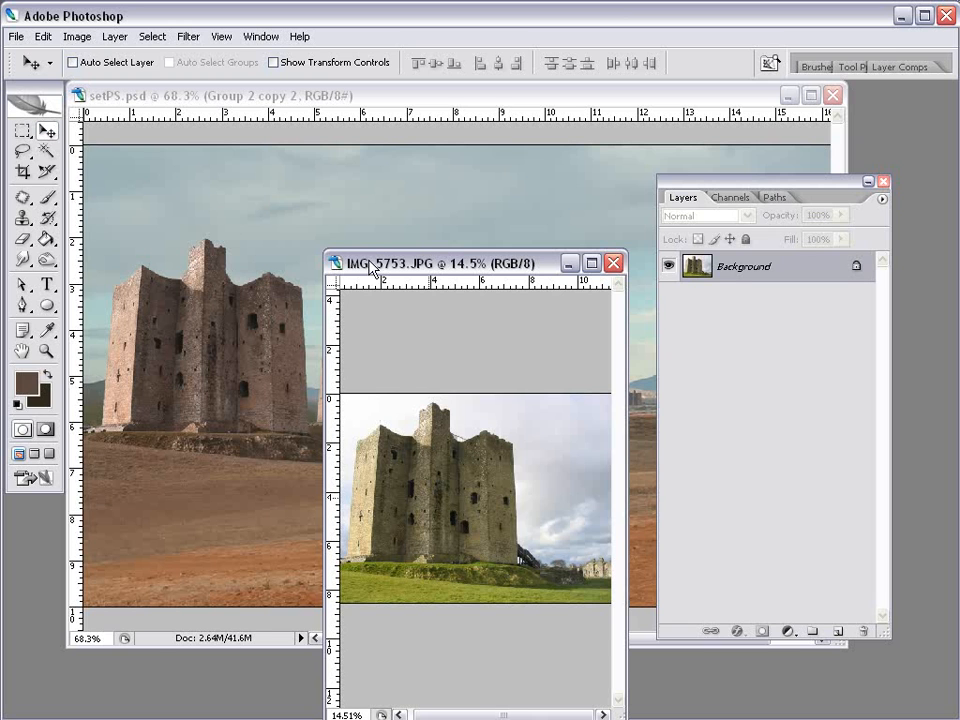
{"action": "left_click_drag", "start_coordinate": [370, 261], "coordinate": [221, 241]}
{"action": "left_click_drag", "start_coordinate": [388, 554], "coordinate": [377, 403]}
- Scale down the castle photo layer proportionally and place it between the large existing castle and the man
{"action": "scroll", "coordinate": [372, 398], "scroll_direction": "down", "scroll_amount": 10}
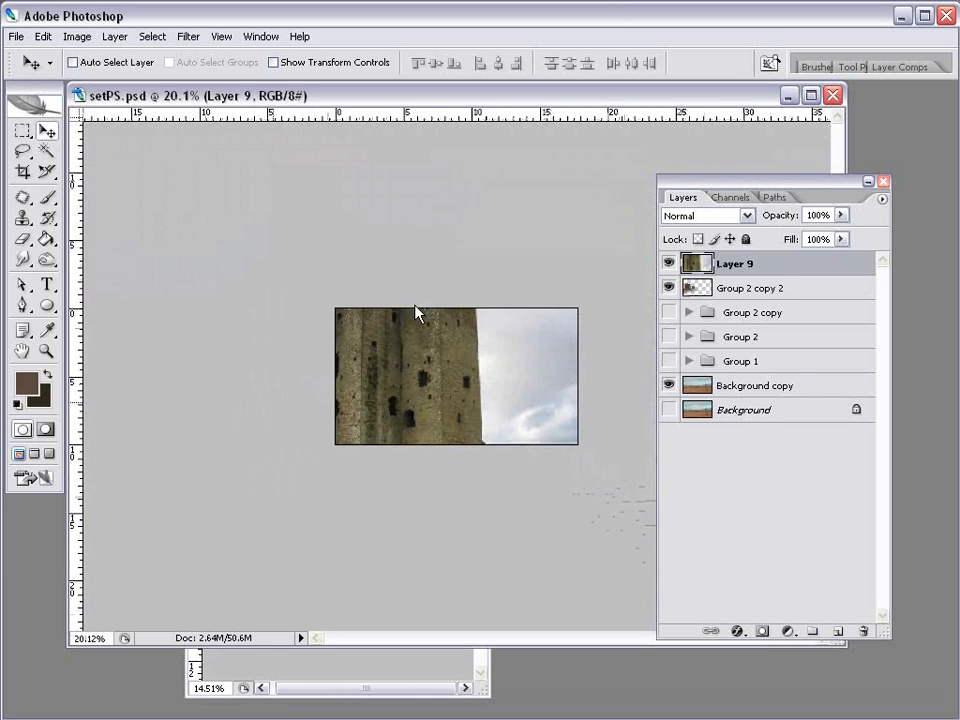
{"action": "left_click_drag", "start_coordinate": [523, 250], "coordinate": [277, 372]}
{"action": "left_click_drag", "start_coordinate": [236, 433], "coordinate": [270, 453]}
{"action": "key", "text": "ctrl+t"}
{"action": "left_click_drag", "start_coordinate": [236, 498], "coordinate": [526, 356]}
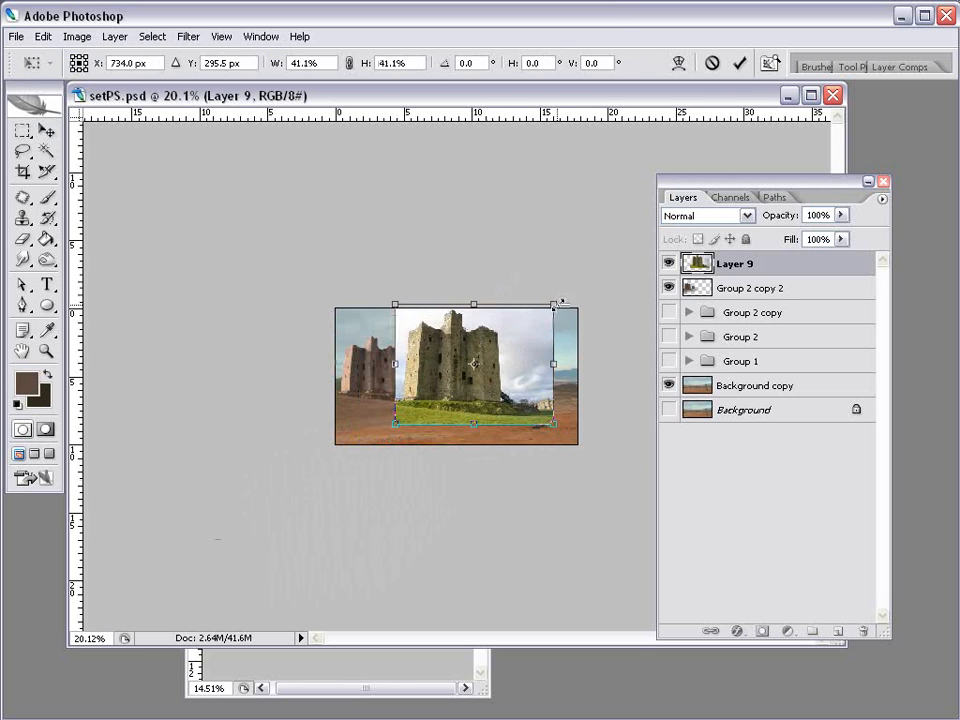
{"action": "left_click_drag", "start_coordinate": [562, 300], "coordinate": [497, 348]}
{"action": "key", "text": "Return"}
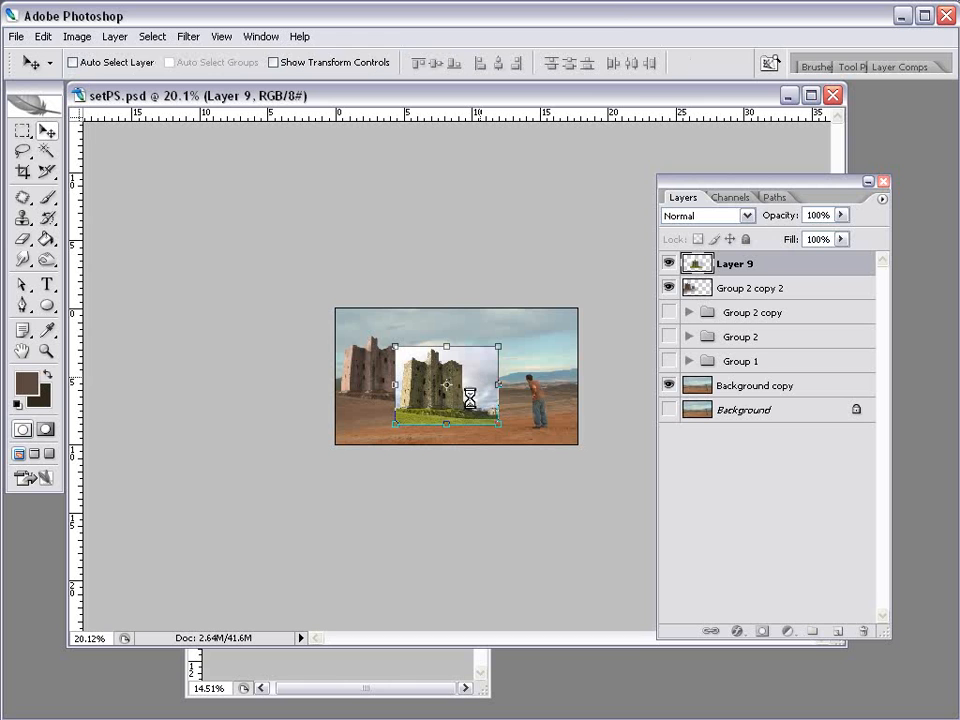
- Start a Color Range selection on the castle photo layer and sample the pale sky beside the tower
{"action": "scroll", "coordinate": [450, 394], "scroll_direction": "up", "scroll_amount": 13}
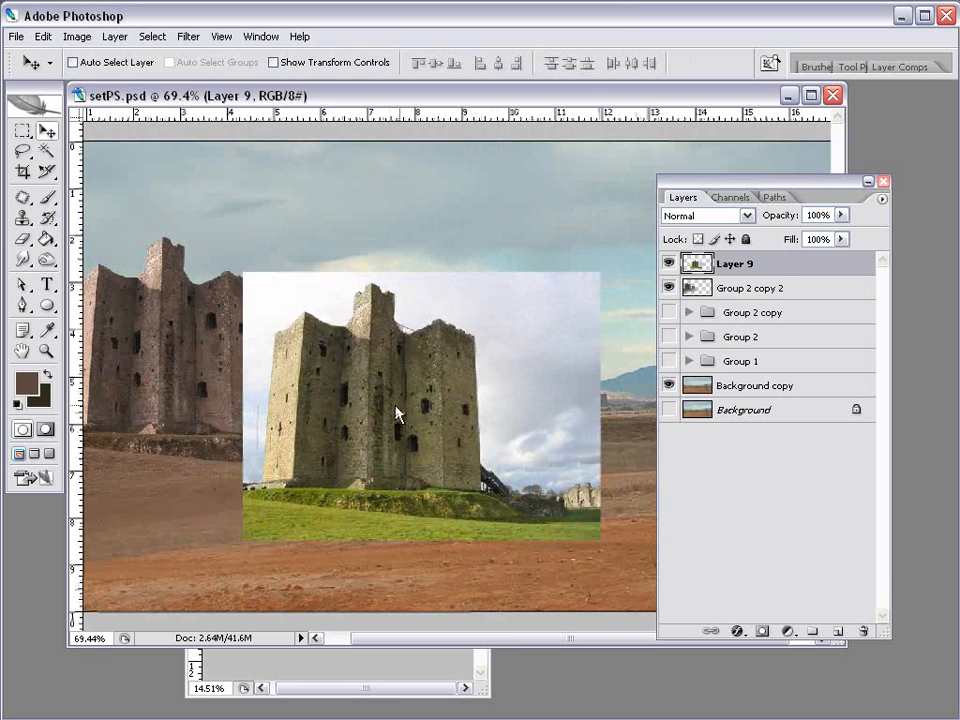
{"action": "left_click", "coordinate": [157, 37]}
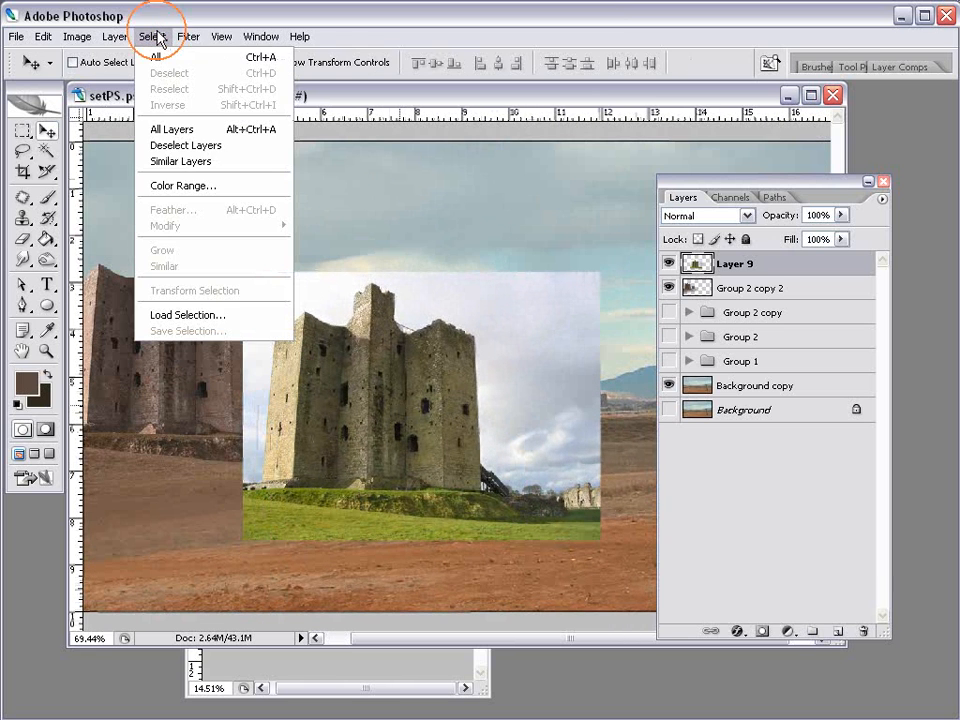
{"action": "left_click", "coordinate": [200, 186]}
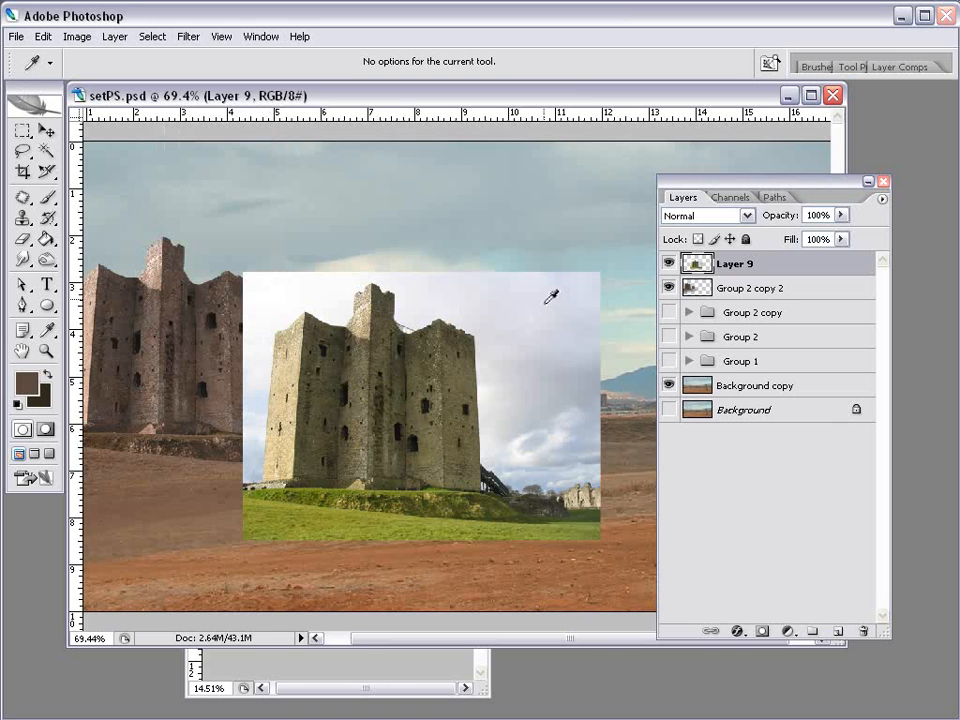
{"action": "left_click_drag", "start_coordinate": [590, 412], "coordinate": [515, 461]}
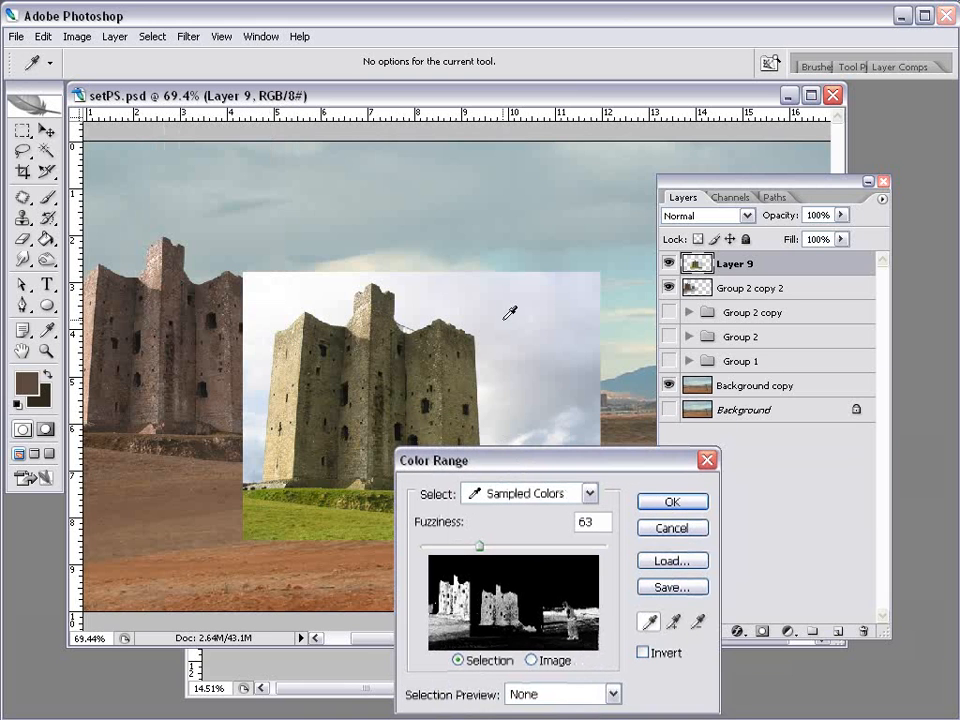
{"action": "left_click", "coordinate": [505, 323]}
{"action": "left_click_drag", "start_coordinate": [508, 366], "coordinate": [511, 391]}
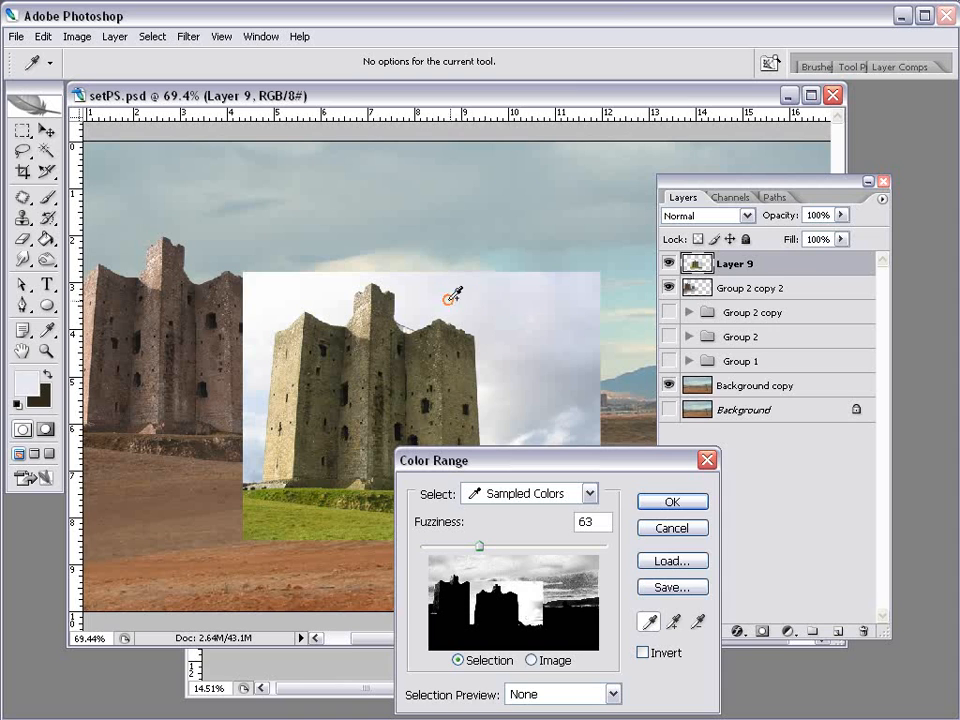
- Add the photo's remaining sky tones to the Color Range, lower the fuzziness slightly, and create the selection
{"action": "left_click", "coordinate": [559, 433]}
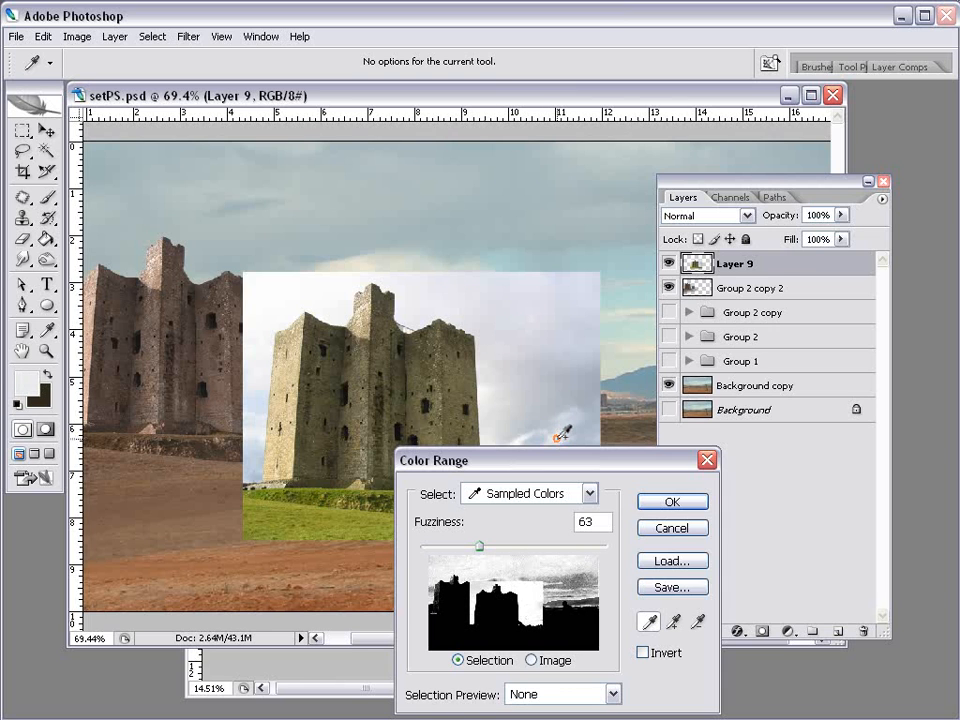
{"action": "left_click", "coordinate": [354, 261]}
{"action": "left_click", "coordinate": [253, 359]}
{"action": "left_click", "coordinate": [257, 402], "text": "shift"}
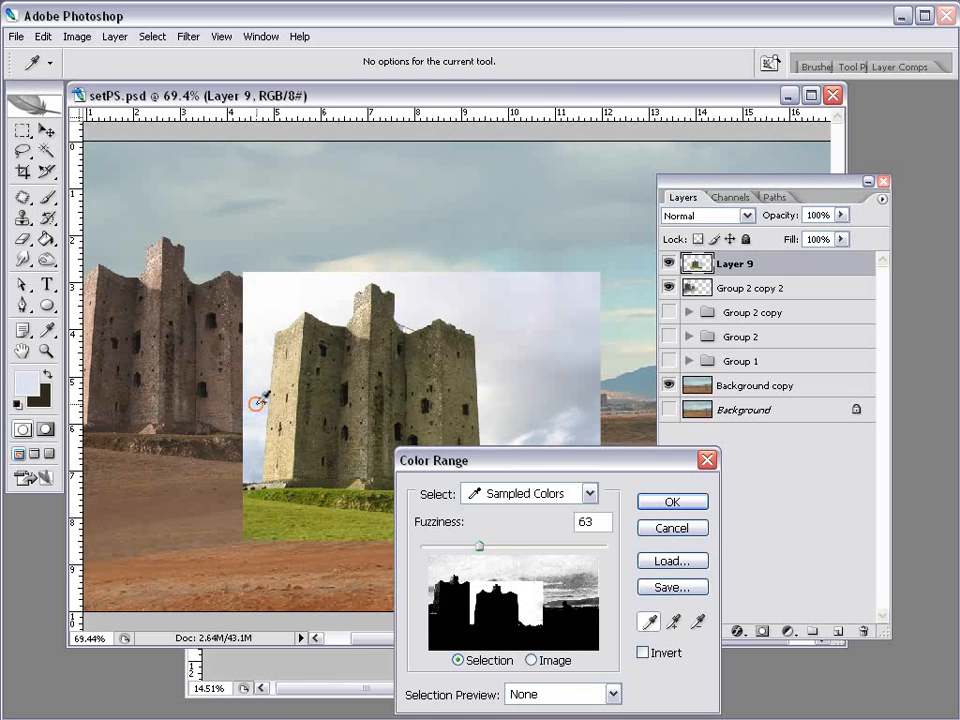
{"action": "left_click", "coordinate": [252, 419], "text": "shift"}
{"action": "mouse_move", "coordinate": [478, 545]}
{"action": "left_mouse_down"}
{"action": "mouse_move", "coordinate": [497, 544]}
{"action": "mouse_move", "coordinate": [474, 546]}
{"action": "left_mouse_up"}
{"action": "left_click", "coordinate": [670, 503]}
- Delete the selected sky from the castle photo layer and clear the selection
{"action": "key", "text": "v"}
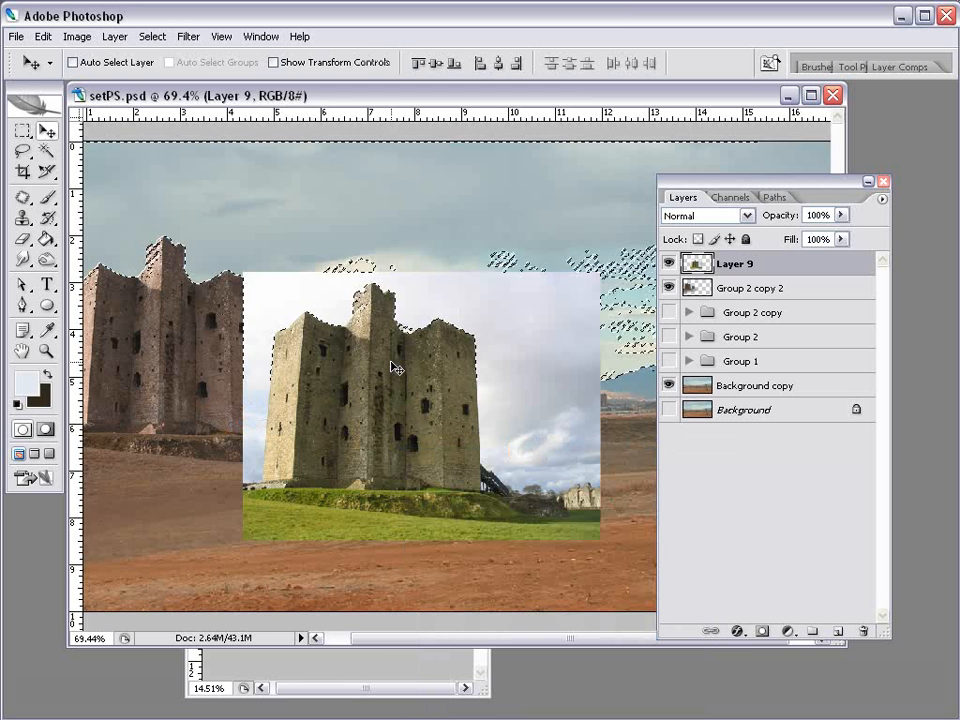
{"action": "key", "text": "Delete"}
{"action": "key", "text": "ctrl+d"}
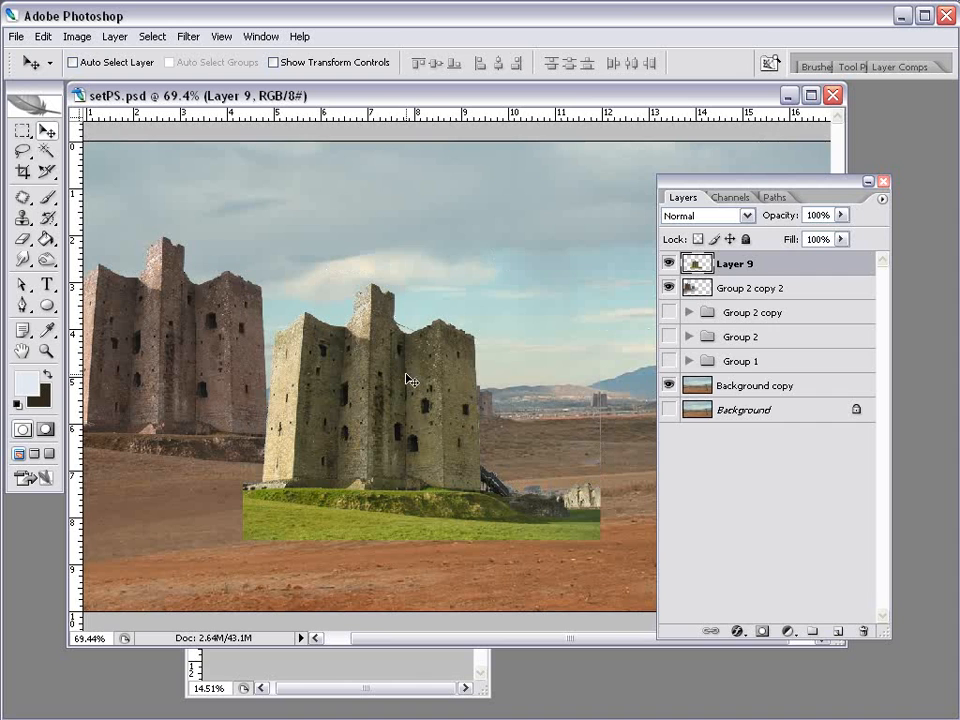
- Erase the leftover ruins and ground beside the castle's base on Layer 9 with a soft 93 px eraser
{"action": "left_click", "coordinate": [22, 239]}
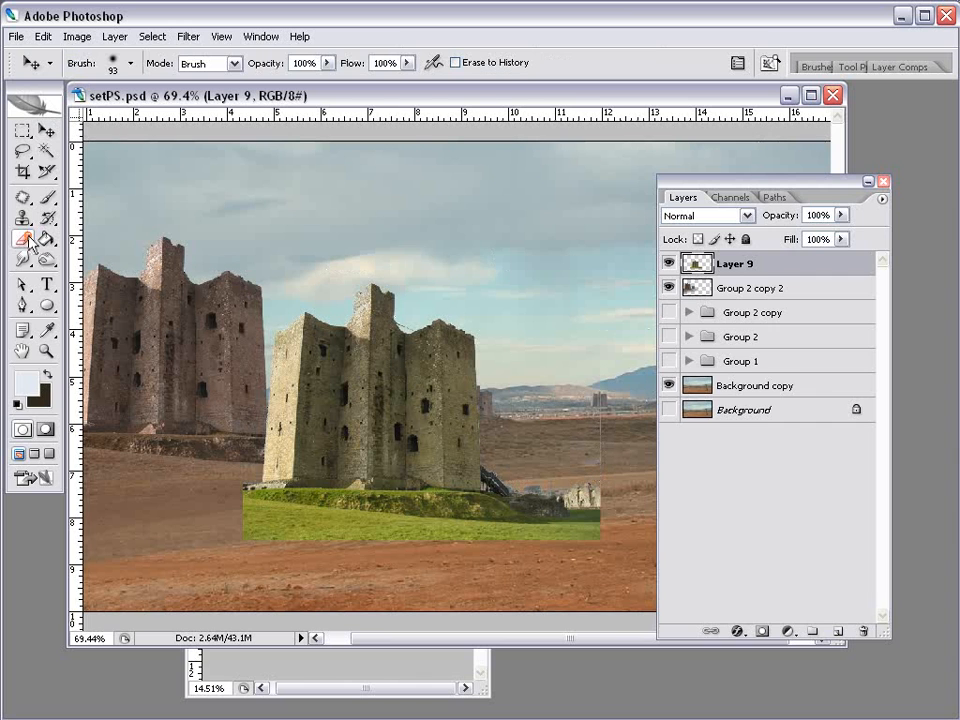
{"action": "right_click", "coordinate": [344, 283]}
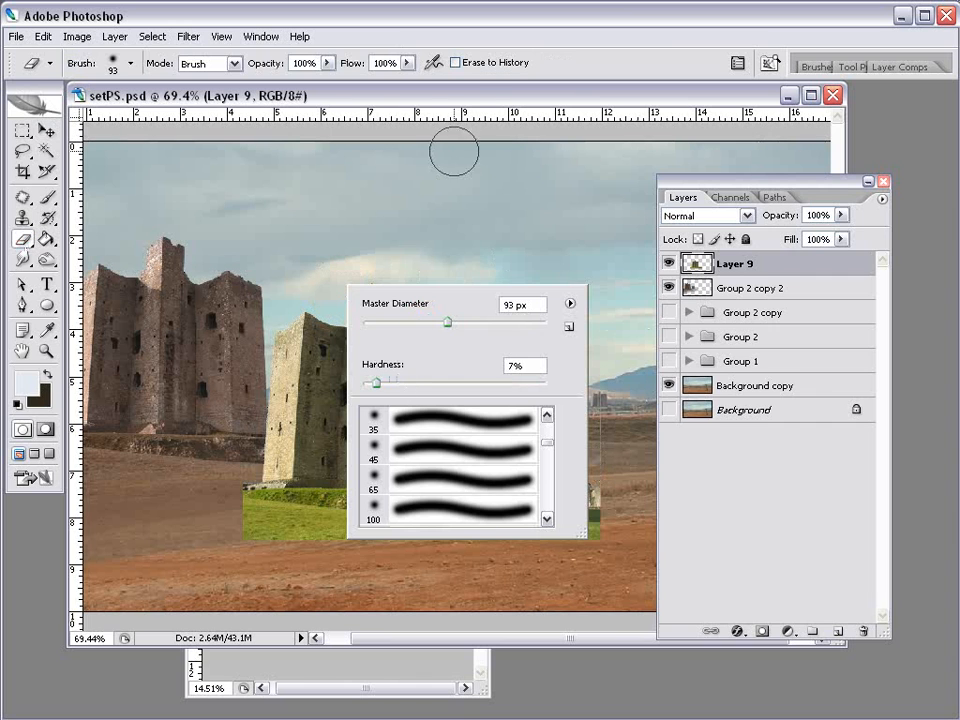
{"action": "left_click", "coordinate": [468, 76]}
{"action": "mouse_move", "coordinate": [608, 460]}
{"action": "left_mouse_down"}
{"action": "mouse_move", "coordinate": [598, 452]}
{"action": "mouse_move", "coordinate": [604, 539]}
{"action": "mouse_move", "coordinate": [553, 454]}
{"action": "mouse_move", "coordinate": [508, 461]}
{"action": "mouse_move", "coordinate": [551, 486]}
{"action": "mouse_move", "coordinate": [544, 474]}
{"action": "left_mouse_up"}
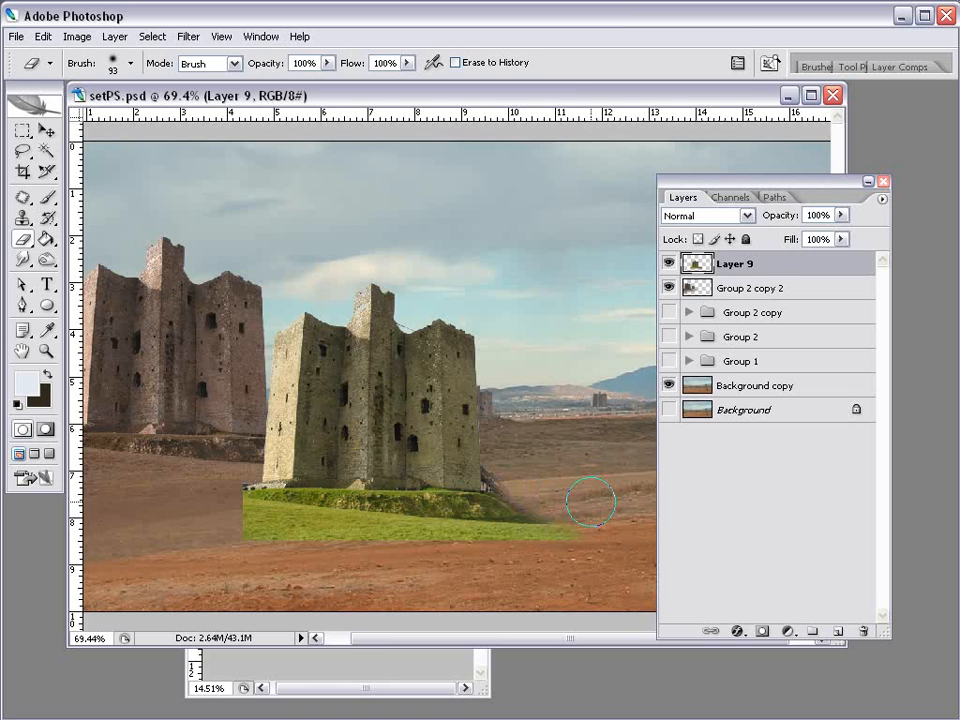
- Clone the layer's grass along its lower edge with a soft 31 px Clone Stamp to extend the lawn downward
{"action": "left_click", "coordinate": [22, 216]}
{"action": "right_click", "coordinate": [257, 466]}
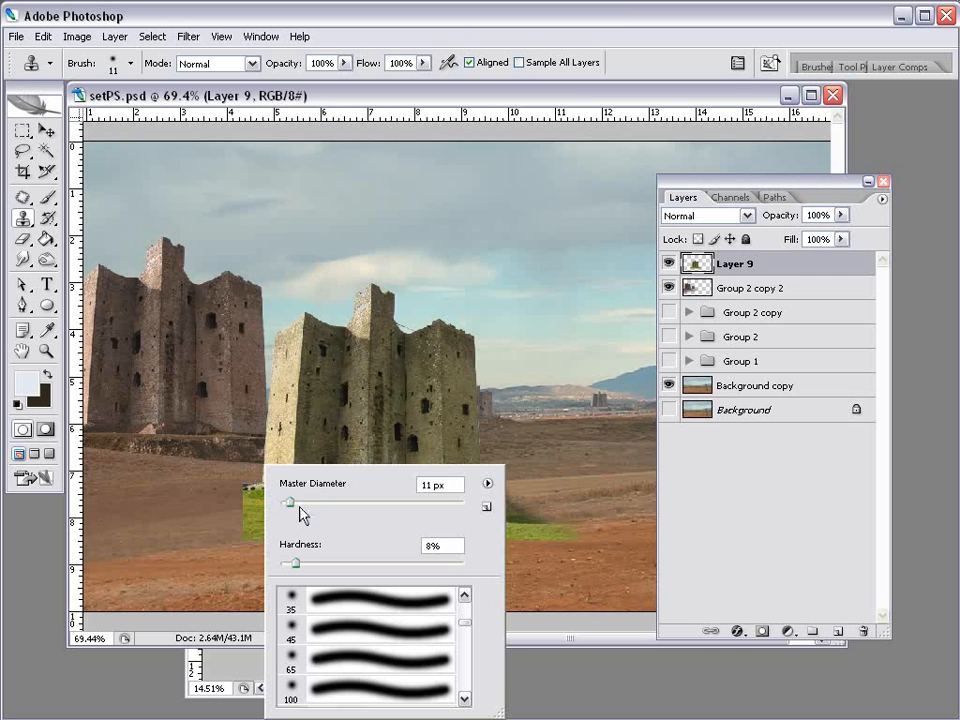
{"action": "left_click_drag", "start_coordinate": [296, 508], "coordinate": [289, 511]}
{"action": "left_click", "coordinate": [311, 96]}
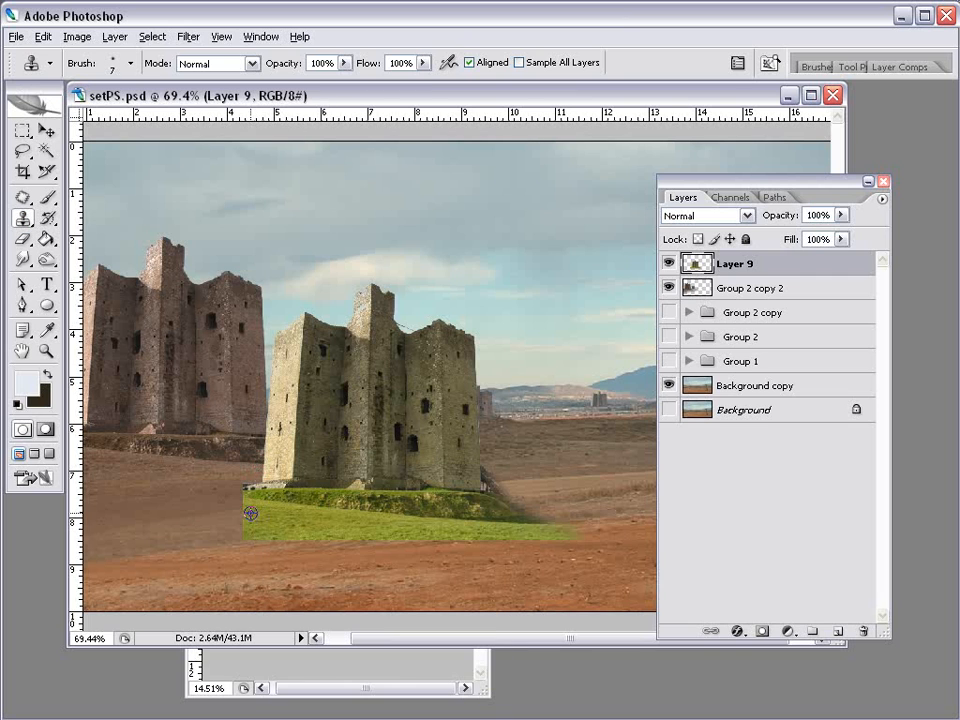
{"action": "right_click", "coordinate": [267, 521]}
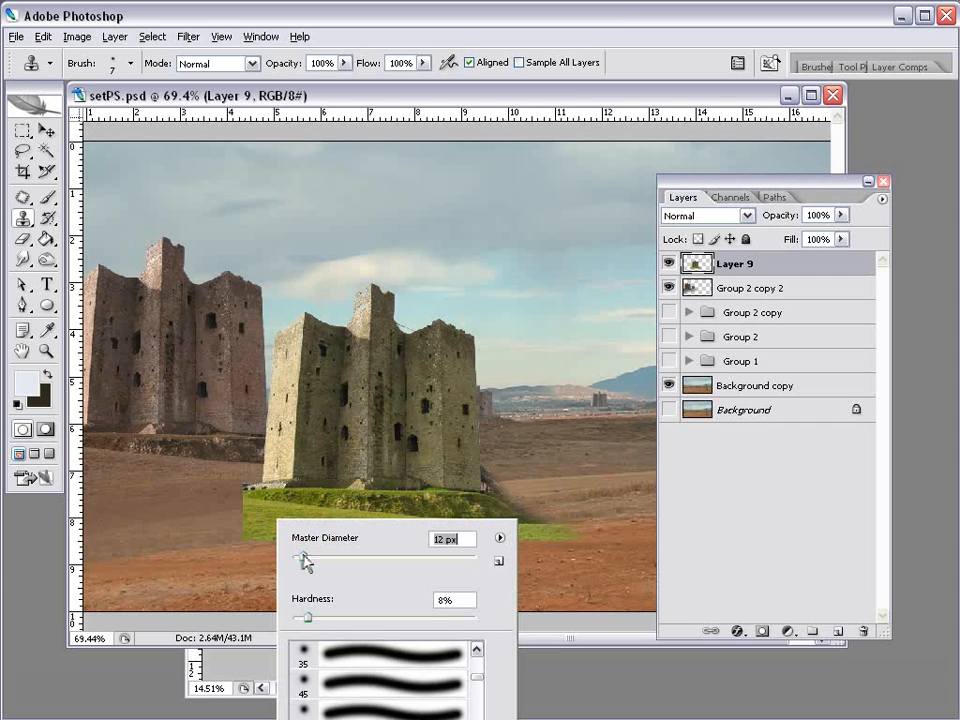
{"action": "left_click", "coordinate": [255, 508], "text": "alt"}
{"action": "left_click_drag", "start_coordinate": [257, 540], "coordinate": [400, 549]}
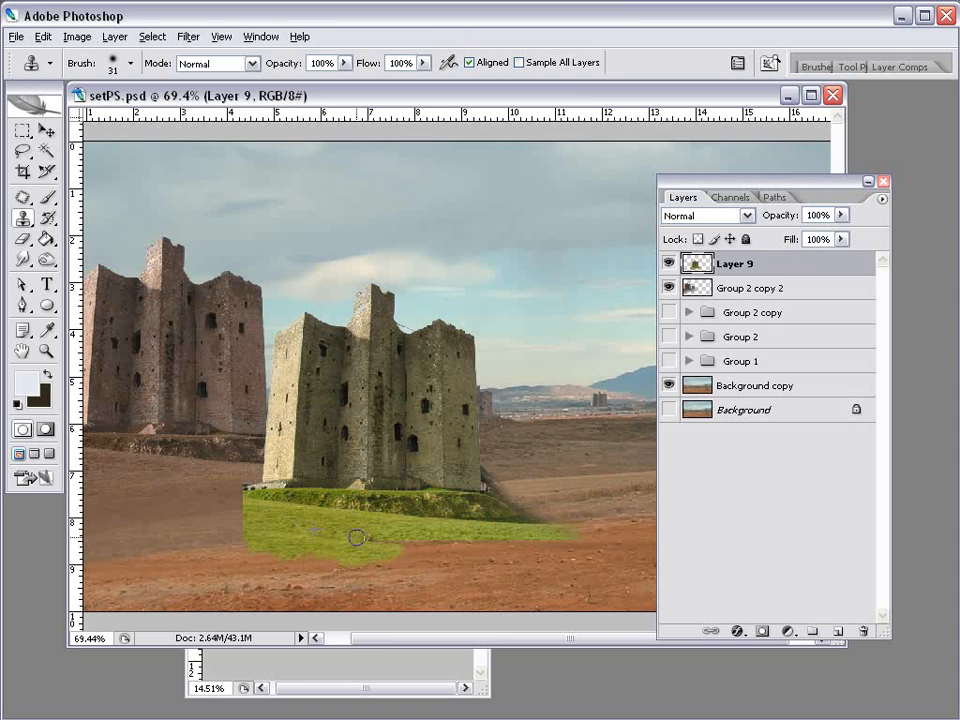
{"action": "left_click_drag", "start_coordinate": [418, 541], "coordinate": [527, 548]}
- Resample the grass and clone it beyond the lawn's straight left edge and further down the foreground
{"action": "left_click", "coordinate": [330, 525], "text": "alt"}
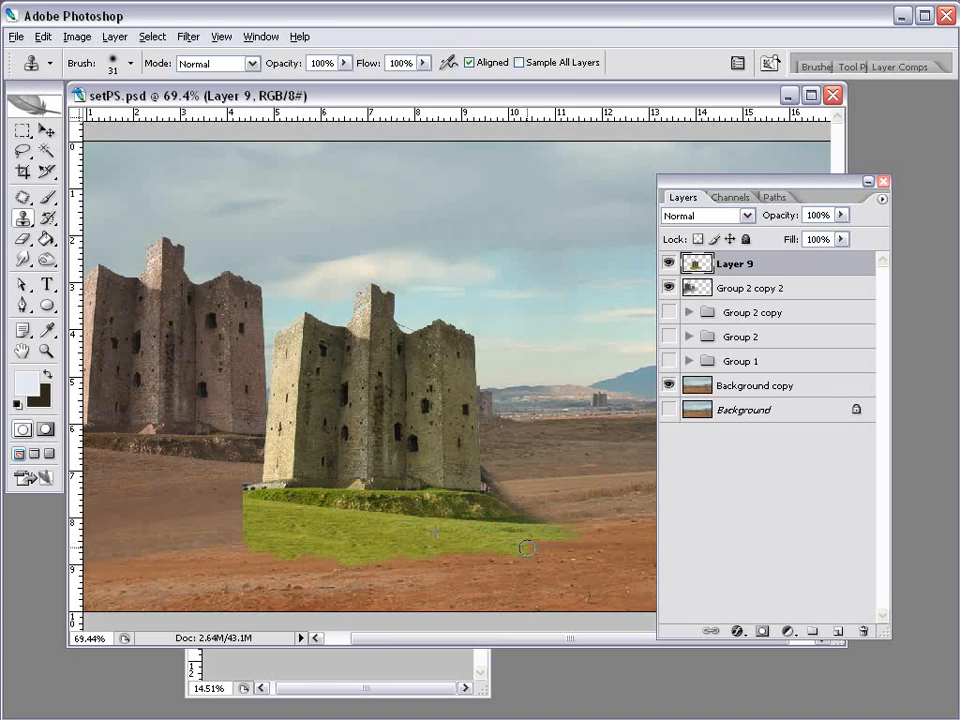
{"action": "mouse_move", "coordinate": [247, 517]}
{"action": "left_mouse_down"}
{"action": "mouse_move", "coordinate": [215, 519]}
{"action": "mouse_move", "coordinate": [283, 525]}
{"action": "mouse_move", "coordinate": [236, 512]}
{"action": "mouse_move", "coordinate": [249, 558]}
{"action": "mouse_move", "coordinate": [255, 516]}
{"action": "mouse_move", "coordinate": [246, 547]}
{"action": "mouse_move", "coordinate": [323, 568]}
{"action": "mouse_move", "coordinate": [353, 534]}
{"action": "mouse_move", "coordinate": [395, 556]}
{"action": "mouse_move", "coordinate": [428, 557]}
{"action": "mouse_move", "coordinate": [377, 544]}
{"action": "mouse_move", "coordinate": [506, 551]}
{"action": "mouse_move", "coordinate": [480, 561]}
{"action": "mouse_move", "coordinate": [401, 540]}
{"action": "mouse_move", "coordinate": [355, 569]}
{"action": "mouse_move", "coordinate": [385, 583]}
{"action": "mouse_move", "coordinate": [403, 568]}
{"action": "mouse_move", "coordinate": [333, 510]}
{"action": "mouse_move", "coordinate": [298, 522]}
{"action": "mouse_move", "coordinate": [349, 546]}
{"action": "mouse_move", "coordinate": [342, 608]}
{"action": "mouse_move", "coordinate": [325, 527]}
{"action": "mouse_move", "coordinate": [287, 564]}
{"action": "mouse_move", "coordinate": [314, 578]}
{"action": "left_mouse_up"}
{"action": "left_click", "coordinate": [326, 525], "text": "alt"}
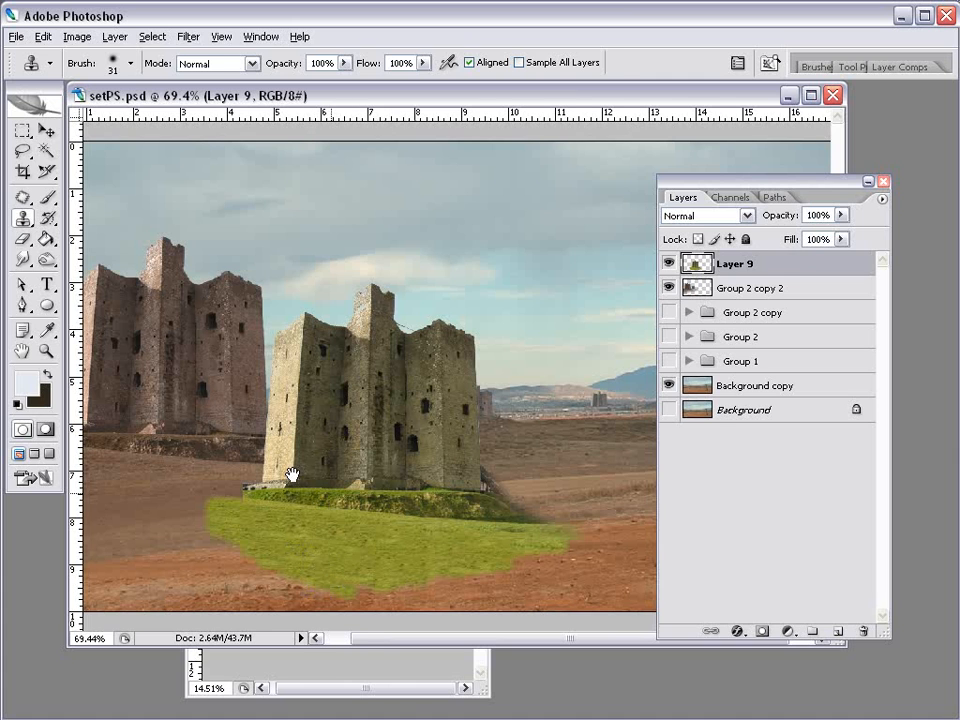
- Blend the outer edges of the cloned grass into the dirt with a soft 435 px eraser
{"action": "left_click_drag", "start_coordinate": [364, 414], "coordinate": [340, 411]}
{"action": "left_click", "coordinate": [22, 238]}
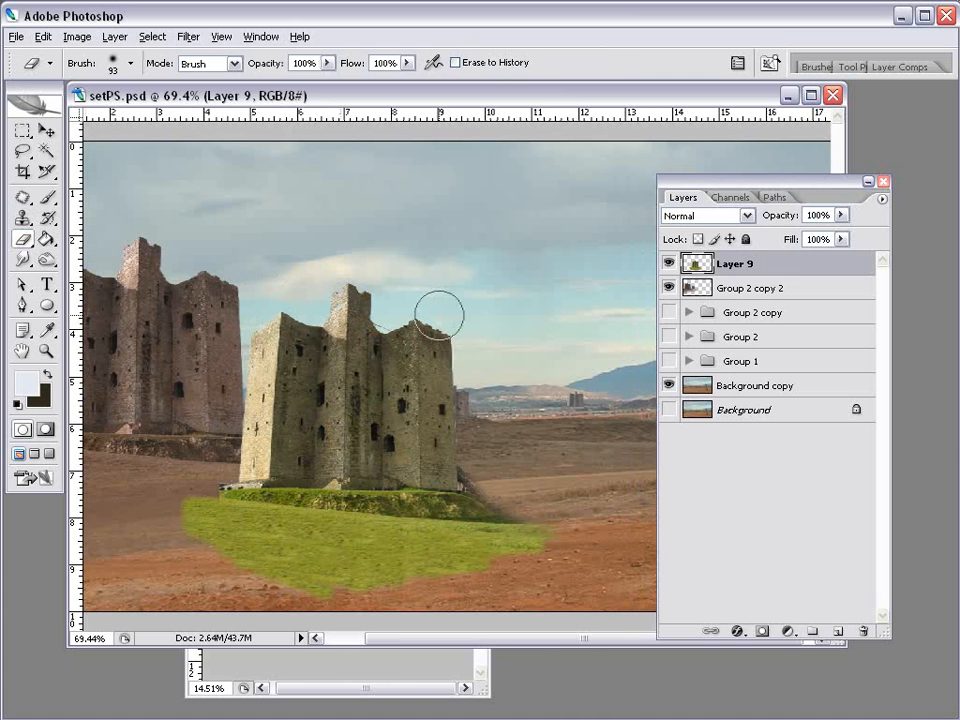
{"action": "right_click", "coordinate": [447, 314]}
{"action": "left_click_drag", "start_coordinate": [546, 358], "coordinate": [622, 354]}
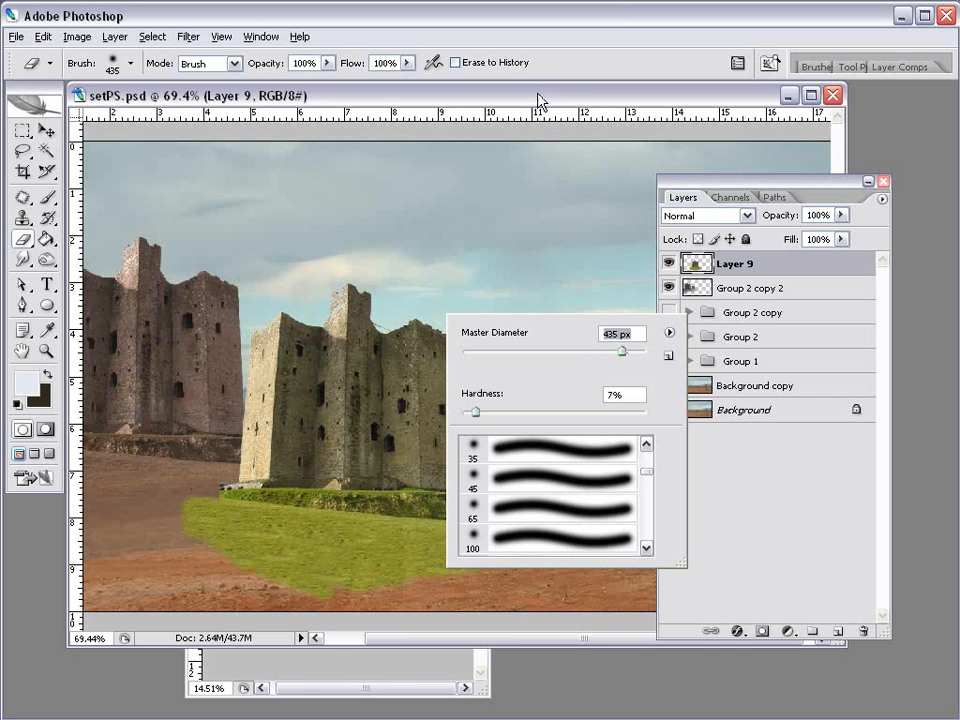
{"action": "left_click_drag", "start_coordinate": [538, 94], "coordinate": [532, 68]}
{"action": "scroll", "coordinate": [385, 383], "scroll_direction": "down", "scroll_amount": 3}
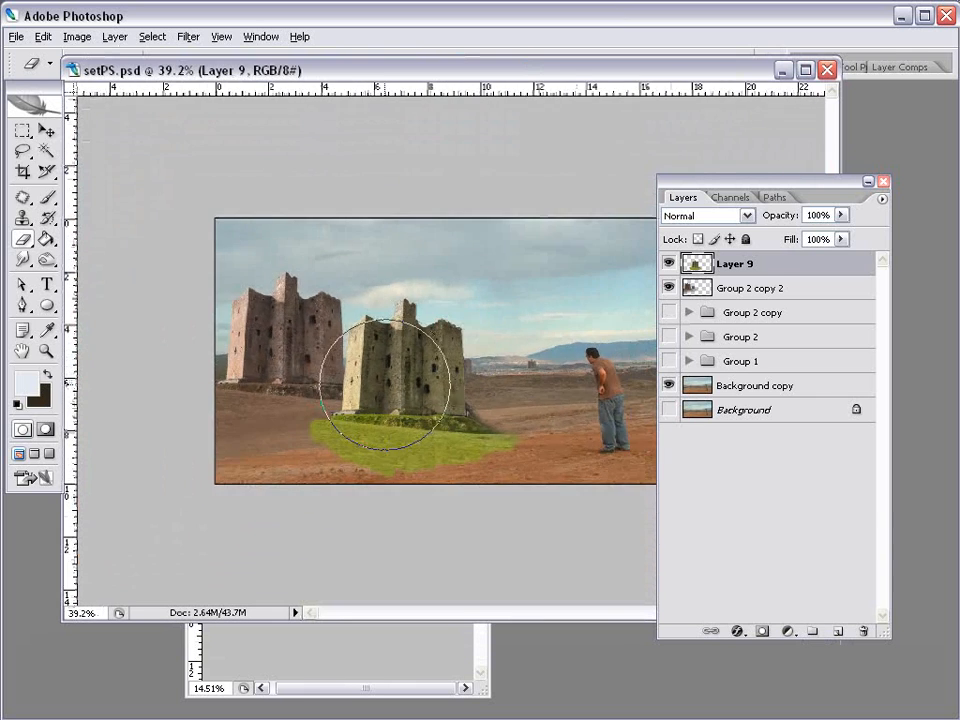
{"action": "scroll", "coordinate": [385, 383], "scroll_direction": "down", "scroll_amount": 2}
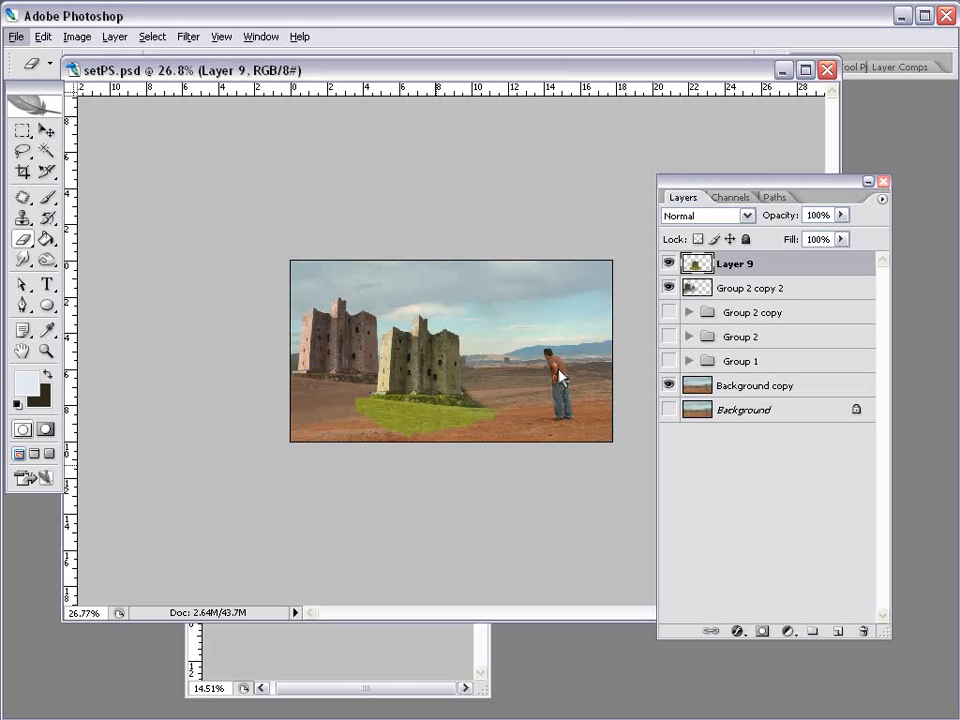
{"action": "left_click", "coordinate": [23, 243]}
{"action": "left_click_drag", "start_coordinate": [431, 484], "coordinate": [549, 536]}
{"action": "mouse_move", "coordinate": [497, 461]}
{"action": "left_mouse_down"}
{"action": "mouse_move", "coordinate": [386, 484]}
{"action": "mouse_move", "coordinate": [290, 462]}
{"action": "mouse_move", "coordinate": [355, 463]}
{"action": "mouse_move", "coordinate": [322, 462]}
{"action": "mouse_move", "coordinate": [277, 391]}
{"action": "mouse_move", "coordinate": [335, 437]}
{"action": "left_mouse_up"}
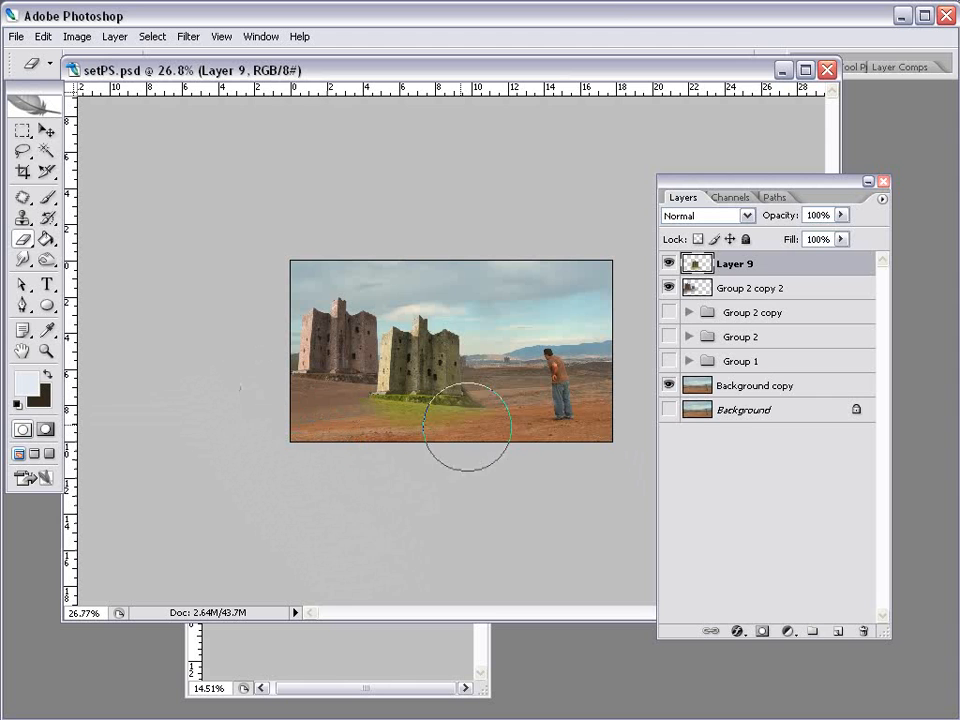
- Hide the Group 2 copy 2 layer and move the Layer 9 castle left to take the old castle's place
{"action": "scroll", "coordinate": [461, 435], "scroll_direction": "up", "scroll_amount": 2}
{"action": "left_click", "coordinate": [46, 131]}
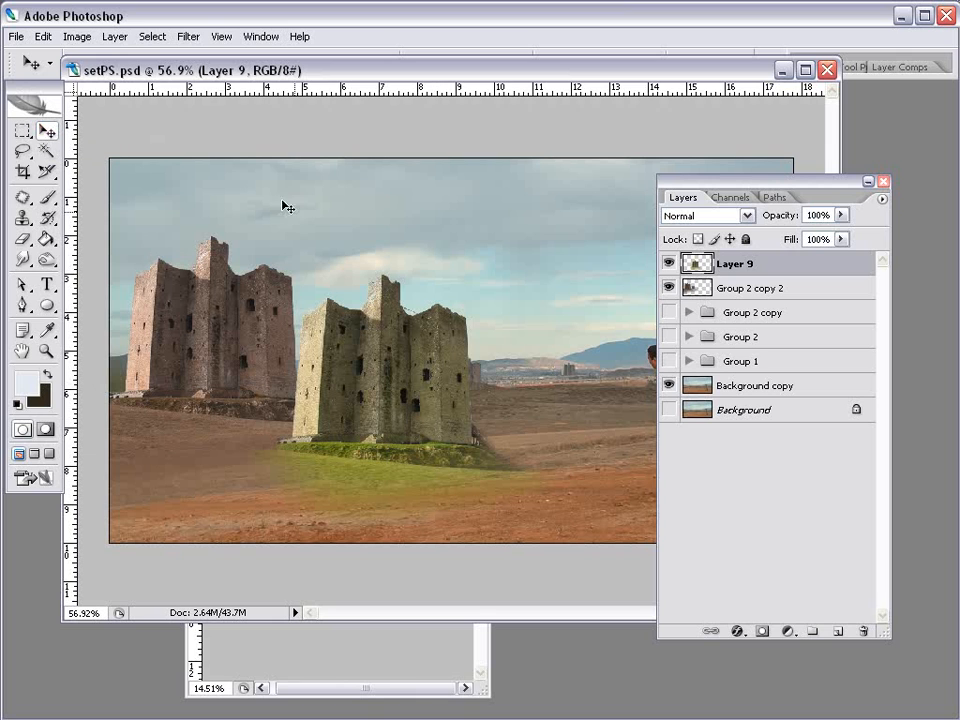
{"action": "left_click", "coordinate": [669, 288]}
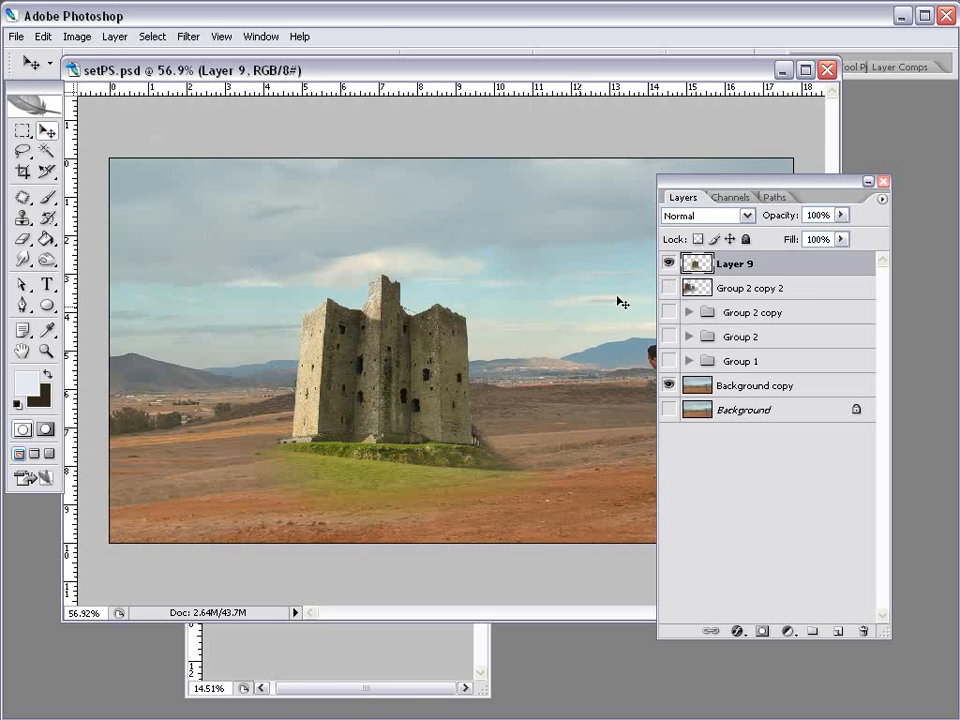
{"action": "left_click_drag", "start_coordinate": [326, 380], "coordinate": [199, 355]}
{"action": "left_click_drag", "start_coordinate": [265, 401], "coordinate": [285, 398]}
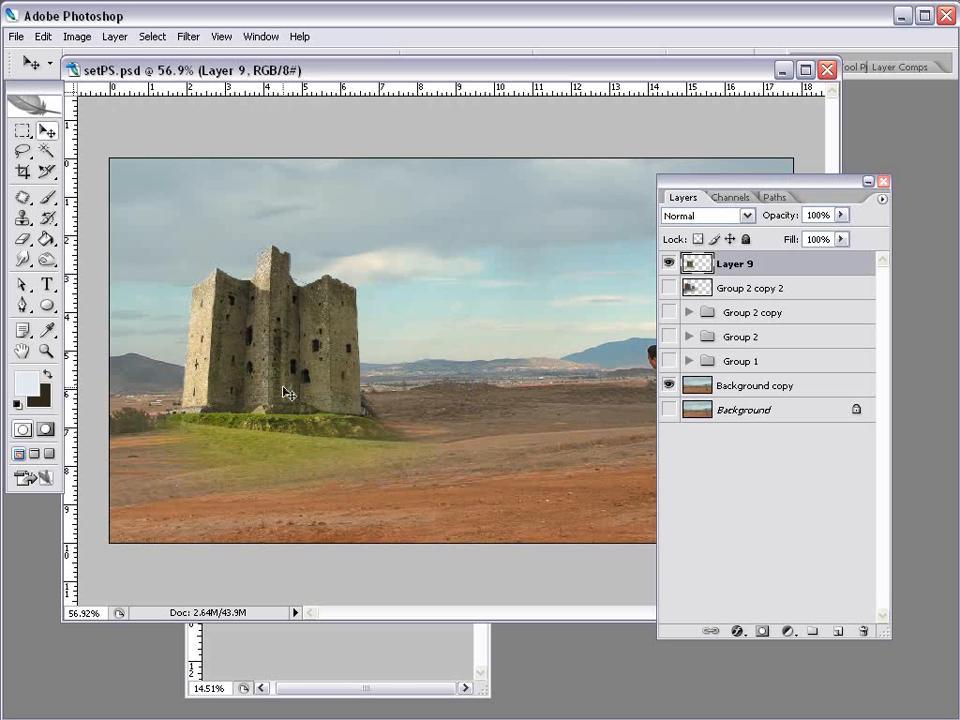
{"action": "mouse_move", "coordinate": [275, 358]}
{"action": "left_mouse_down"}
{"action": "mouse_move", "coordinate": [297, 357]}
{"action": "mouse_move", "coordinate": [289, 356]}
{"action": "left_mouse_up"}
- Apply a Hue/Saturation adjustment to the Layer 9 castle with Hue -26 and Saturation about -16
{"action": "left_click", "coordinate": [77, 36]}
{"action": "mouse_move", "coordinate": [100, 84]}
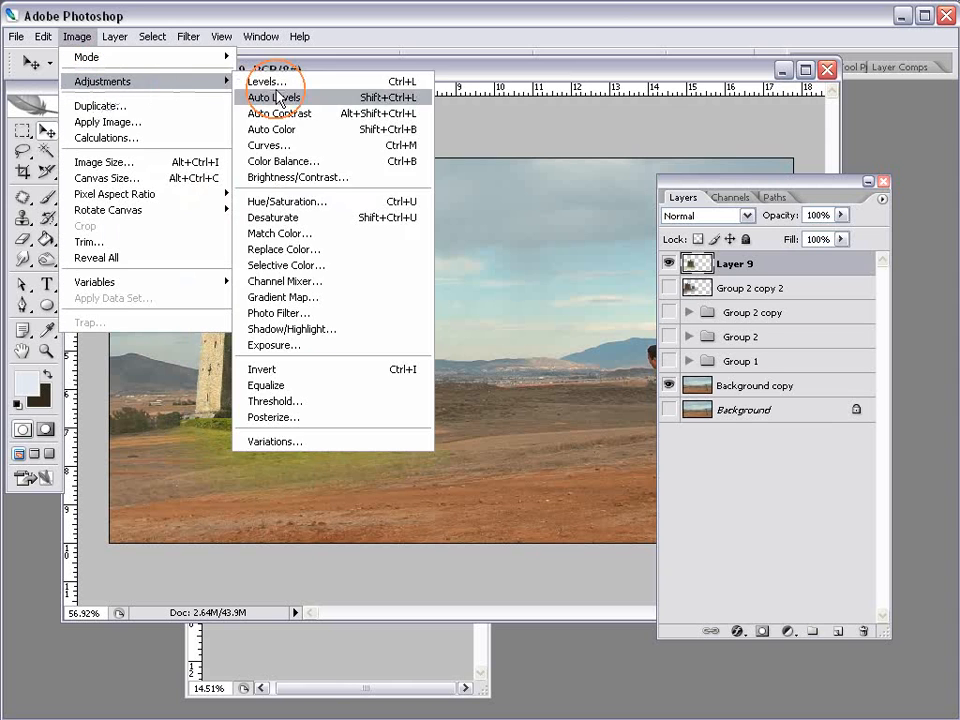
{"action": "left_click", "coordinate": [284, 204]}
{"action": "left_click_drag", "start_coordinate": [670, 640], "coordinate": [566, 445]}
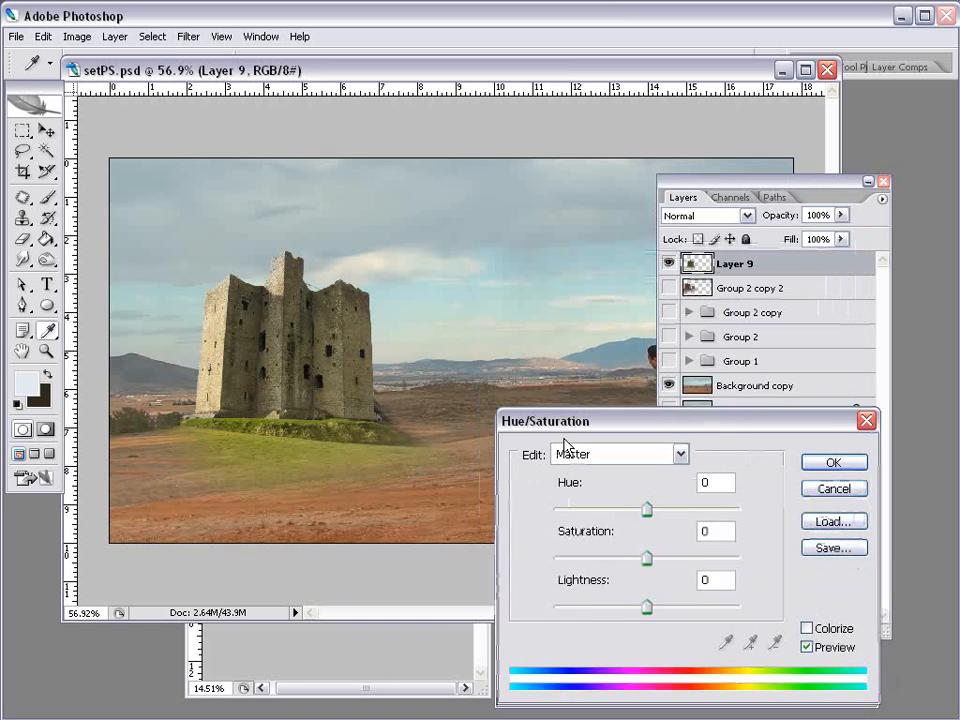
{"action": "left_click_drag", "start_coordinate": [651, 491], "coordinate": [621, 491]}
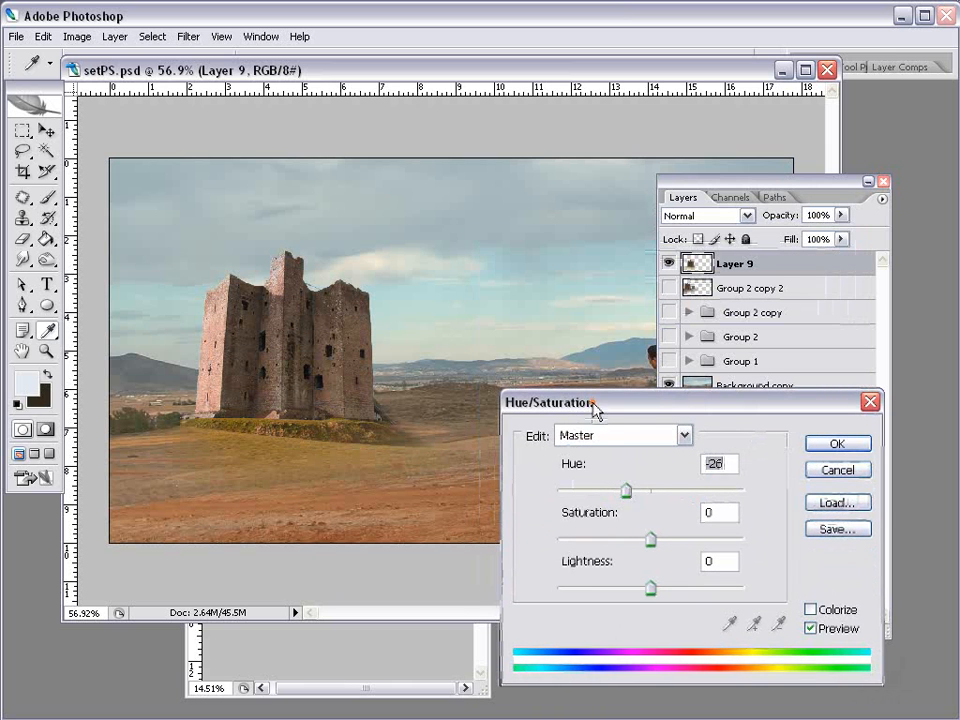
{"action": "left_click_drag", "start_coordinate": [594, 410], "coordinate": [583, 361]}
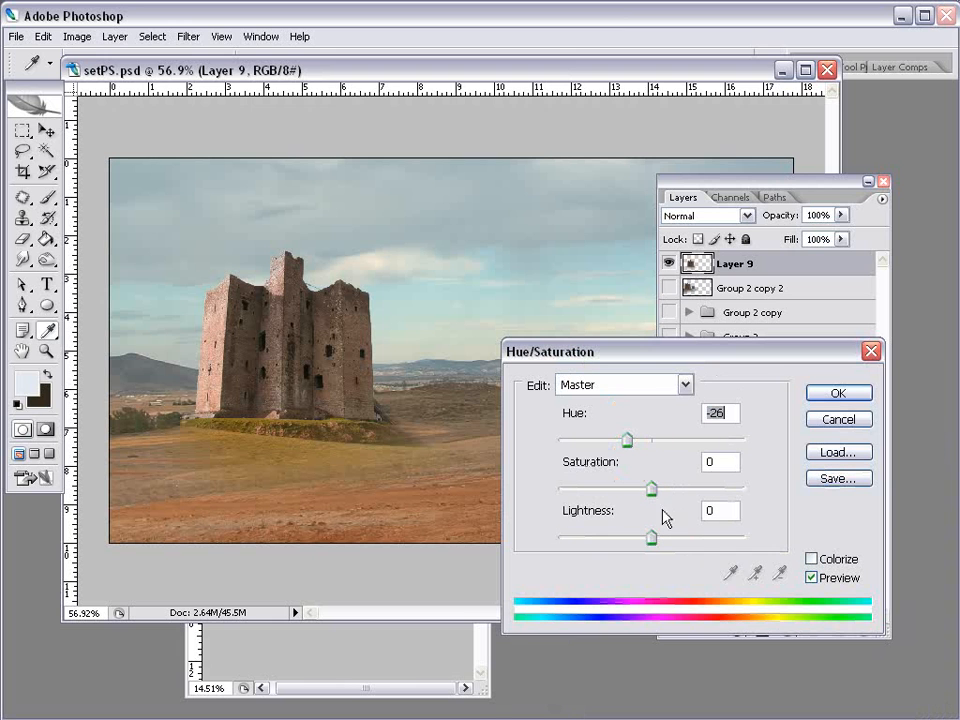
{"action": "mouse_move", "coordinate": [651, 488]}
{"action": "left_mouse_down"}
{"action": "mouse_move", "coordinate": [634, 490]}
{"action": "mouse_move", "coordinate": [640, 496]}
{"action": "left_mouse_up"}
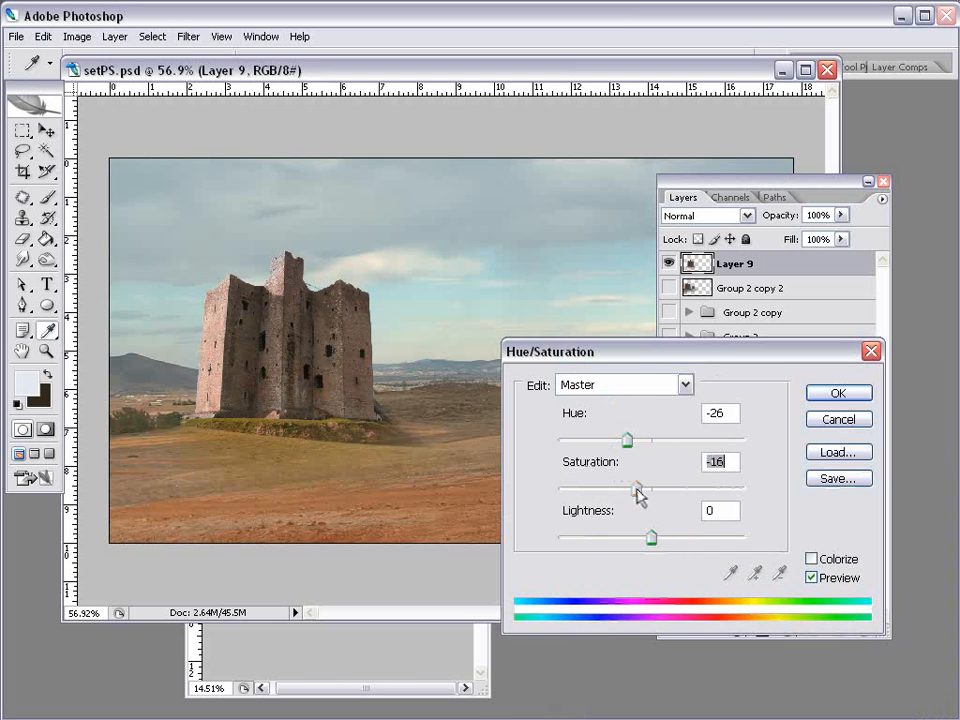
{"action": "left_click_drag", "start_coordinate": [641, 356], "coordinate": [500, 505]}
{"action": "left_click", "coordinate": [702, 549]}
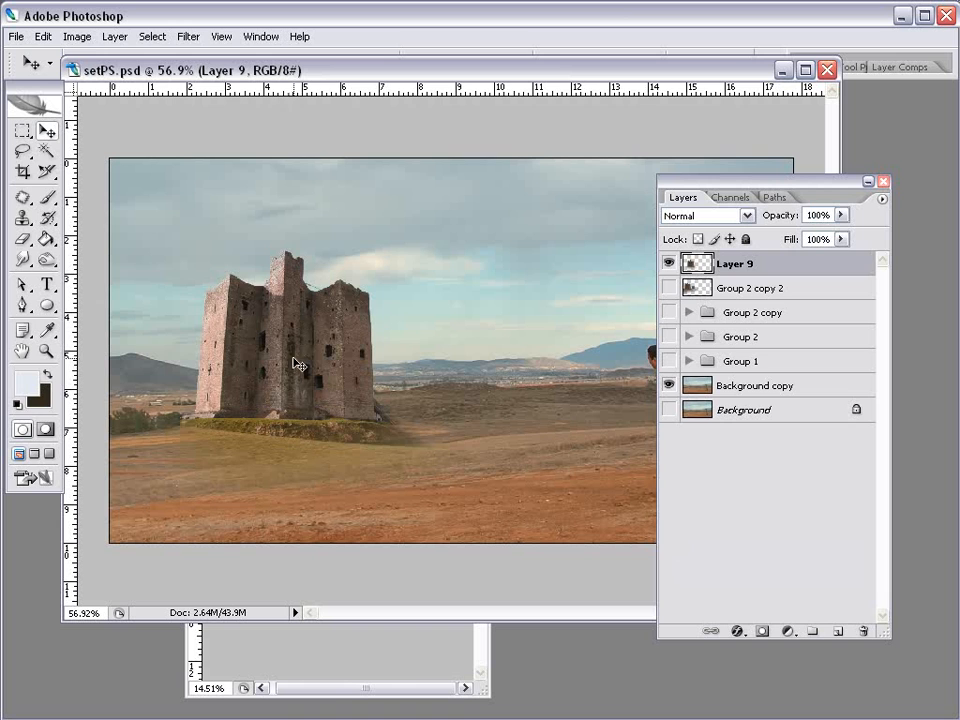
- Shift the castle slightly left and place a duplicate up and to its right, stacked beneath Layer 9
{"action": "left_click_drag", "start_coordinate": [297, 365], "coordinate": [270, 363]}
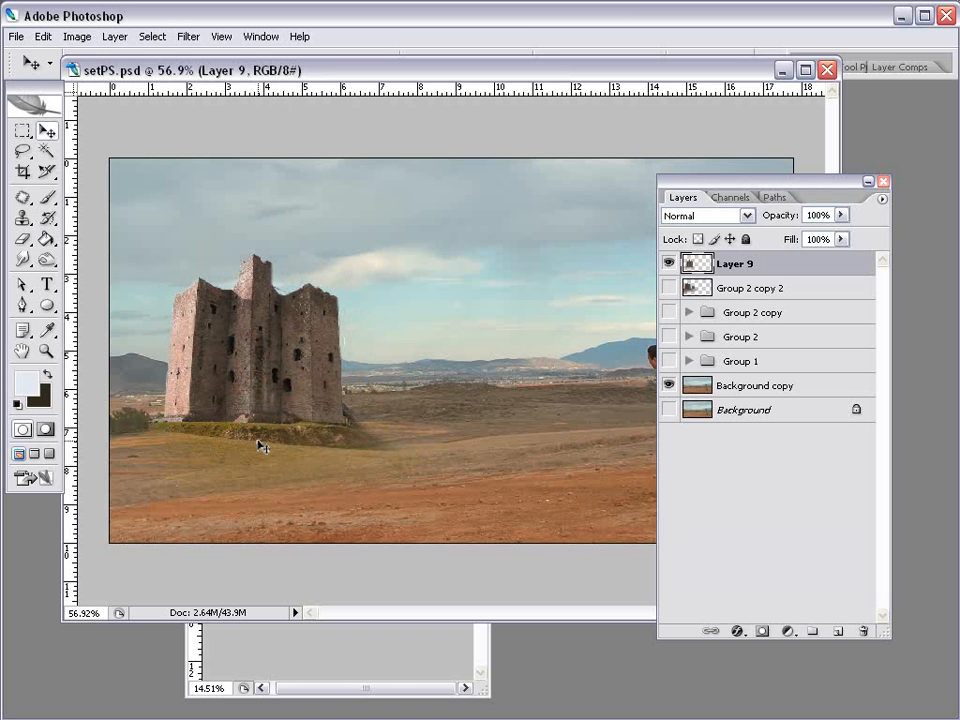
{"action": "key", "text": "ctrl+t"}
{"action": "key", "text": "Escape"}
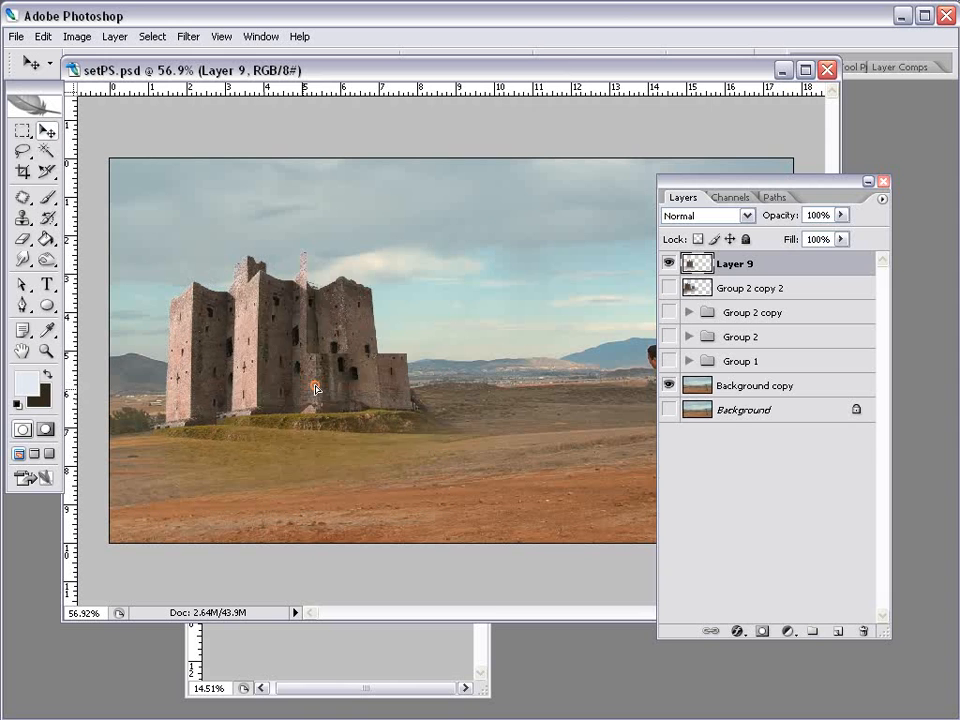
{"action": "left_click_drag", "start_coordinate": [315, 390], "coordinate": [373, 360]}
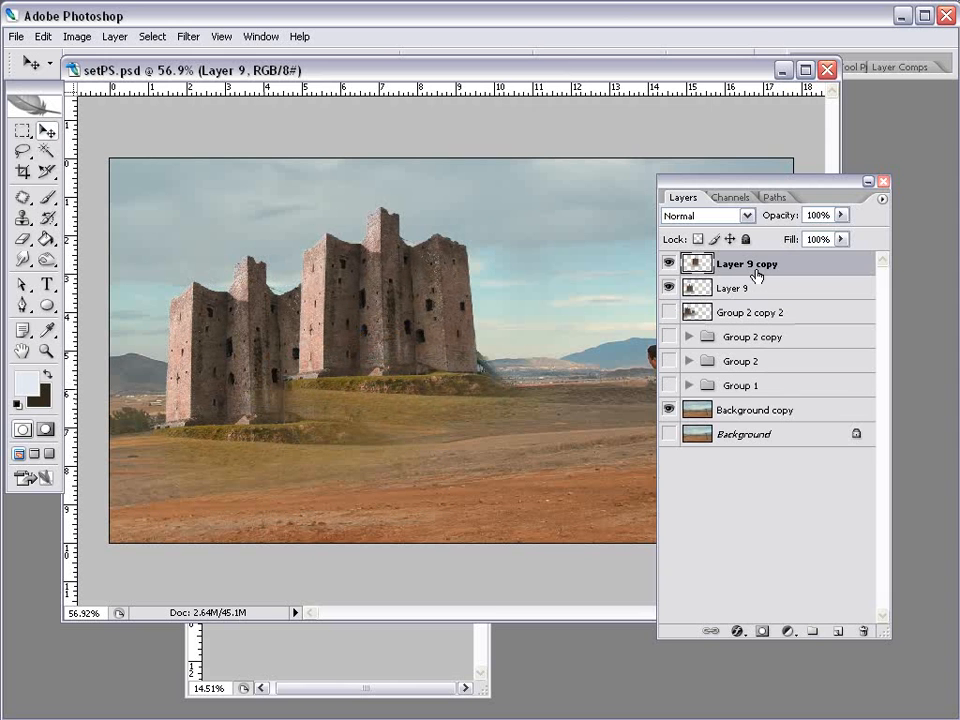
{"action": "left_click_drag", "start_coordinate": [754, 268], "coordinate": [728, 313]}
- Scale the duplicated castle down to a small distant tower beside the large castle and apply the transform
{"action": "key", "text": "ctrl+t"}
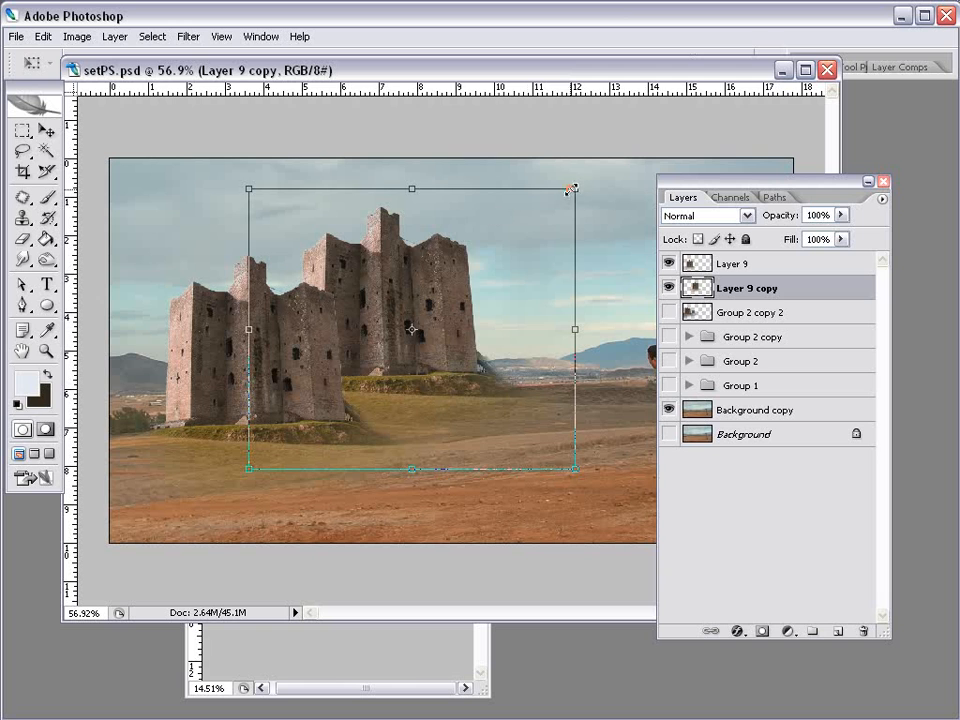
{"action": "left_click_drag", "start_coordinate": [572, 188], "coordinate": [415, 366]}
{"action": "key", "text": "Return"}
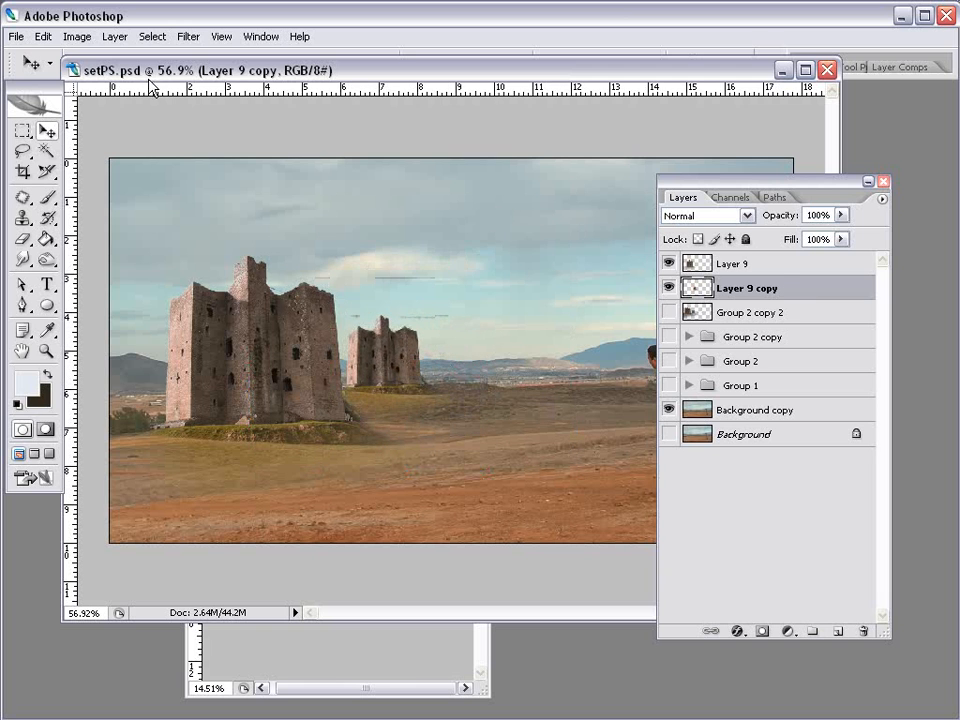
- Add a Color Overlay layer style to the small castle on Layer 9 copy
{"action": "left_click", "coordinate": [817, 288]}
{"action": "key", "text": "space"}
{"action": "double_click", "coordinate": [817, 288]}
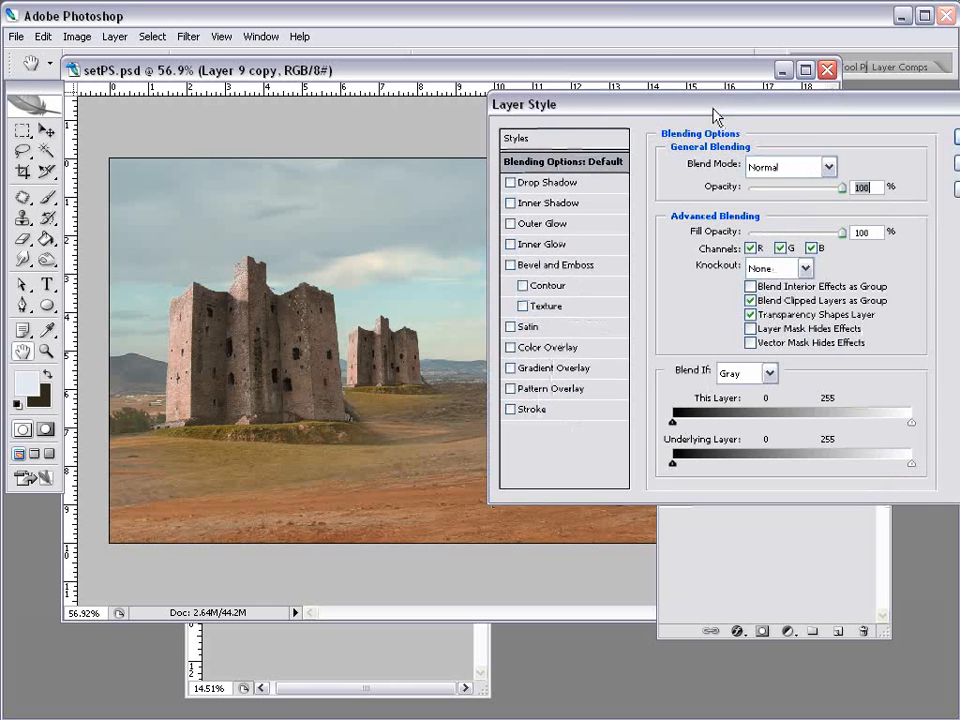
{"action": "left_click", "coordinate": [514, 349]}
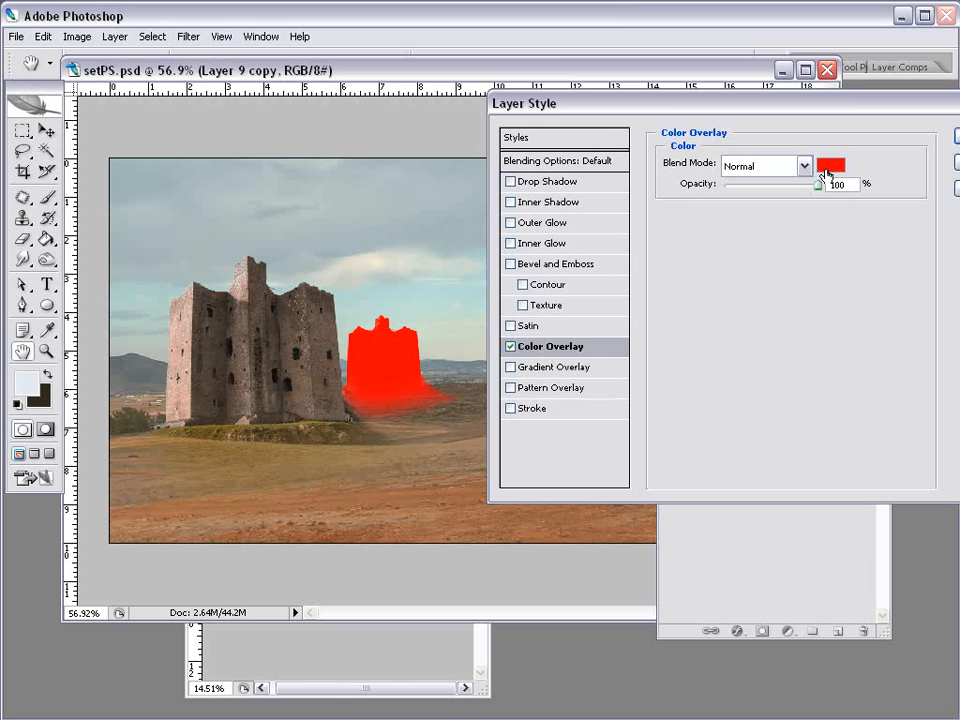
- Set the small castle's overlay color to a hazy grey-blue sampled from the distant mountains beside it
{"action": "left_click", "coordinate": [449, 363]}
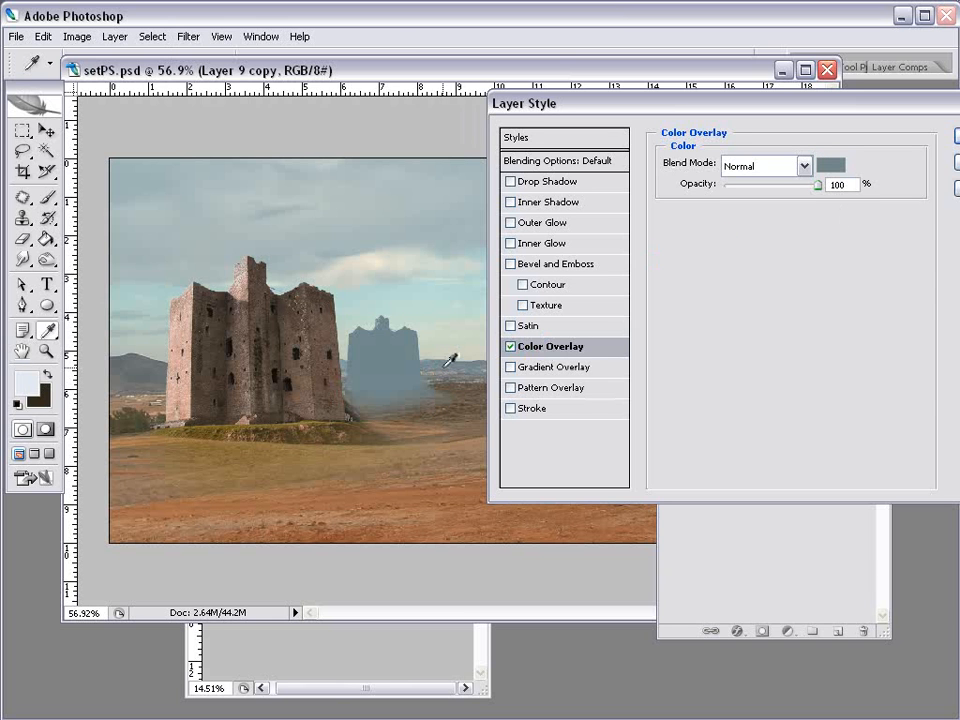
{"action": "left_click", "coordinate": [830, 164]}
{"action": "left_click_drag", "start_coordinate": [802, 465], "coordinate": [740, 288]}
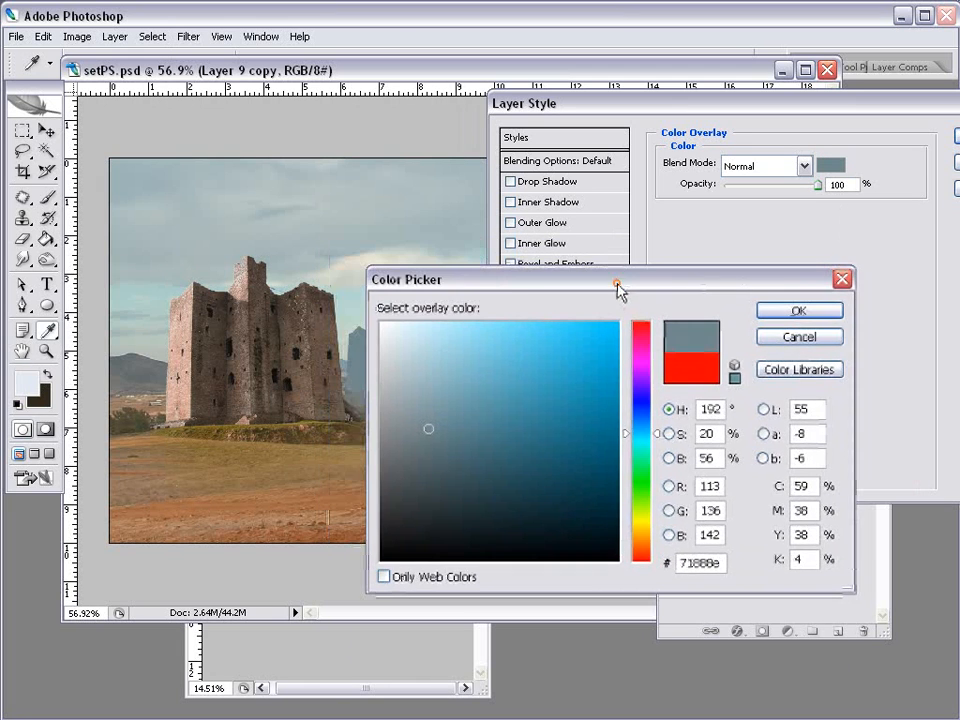
{"action": "left_click_drag", "start_coordinate": [618, 290], "coordinate": [589, 435]}
{"action": "left_click", "coordinate": [457, 357]}
{"action": "left_click", "coordinate": [770, 482]}
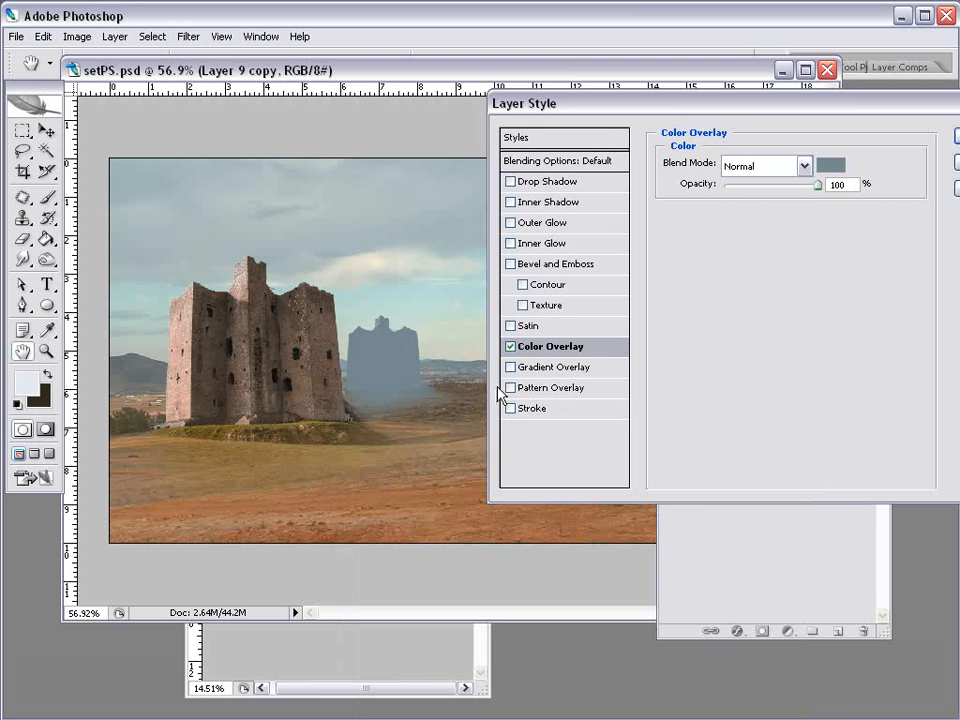
- Lower the small castle's Color Overlay opacity to 24% and apply the layer style
{"action": "left_click_drag", "start_coordinate": [812, 188], "coordinate": [748, 188]}
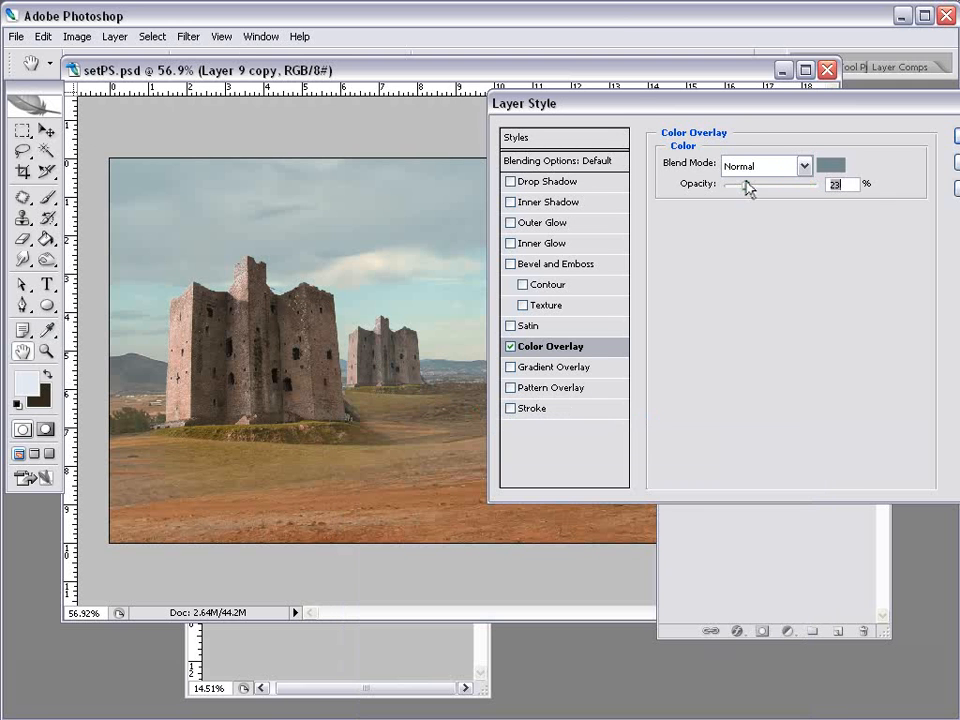
{"action": "left_click_drag", "start_coordinate": [648, 124], "coordinate": [668, 237]}
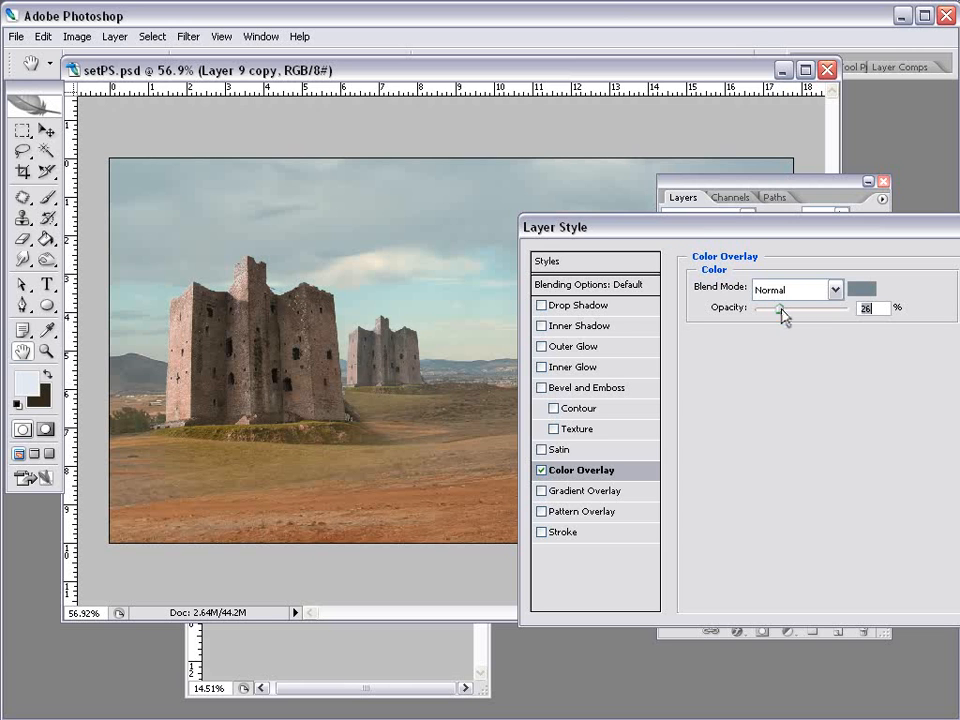
{"action": "left_click_drag", "start_coordinate": [782, 312], "coordinate": [783, 312]}
{"action": "left_click_drag", "start_coordinate": [665, 235], "coordinate": [586, 392]}
{"action": "left_click", "coordinate": [936, 422]}
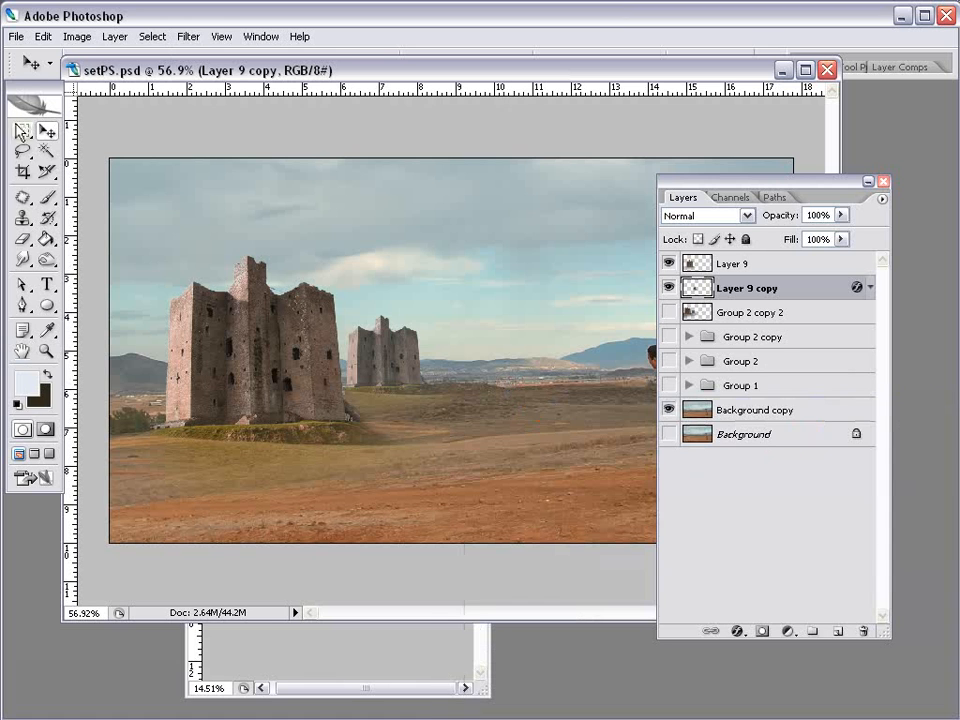
- Duplicate the small castle to its right and scale the copy down to a tiny tower on the horizon
{"action": "left_click_drag", "start_coordinate": [397, 376], "coordinate": [498, 370]}
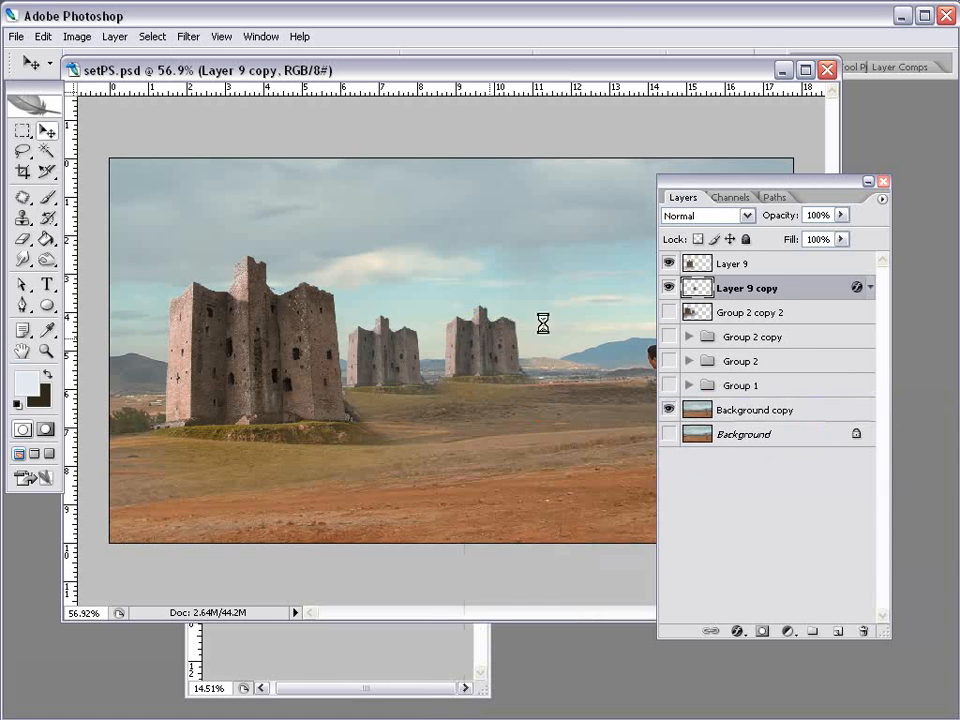
{"action": "key", "text": "ctrl+t"}
{"action": "left_click_drag", "start_coordinate": [561, 296], "coordinate": [466, 391]}
{"action": "key", "text": "Return"}
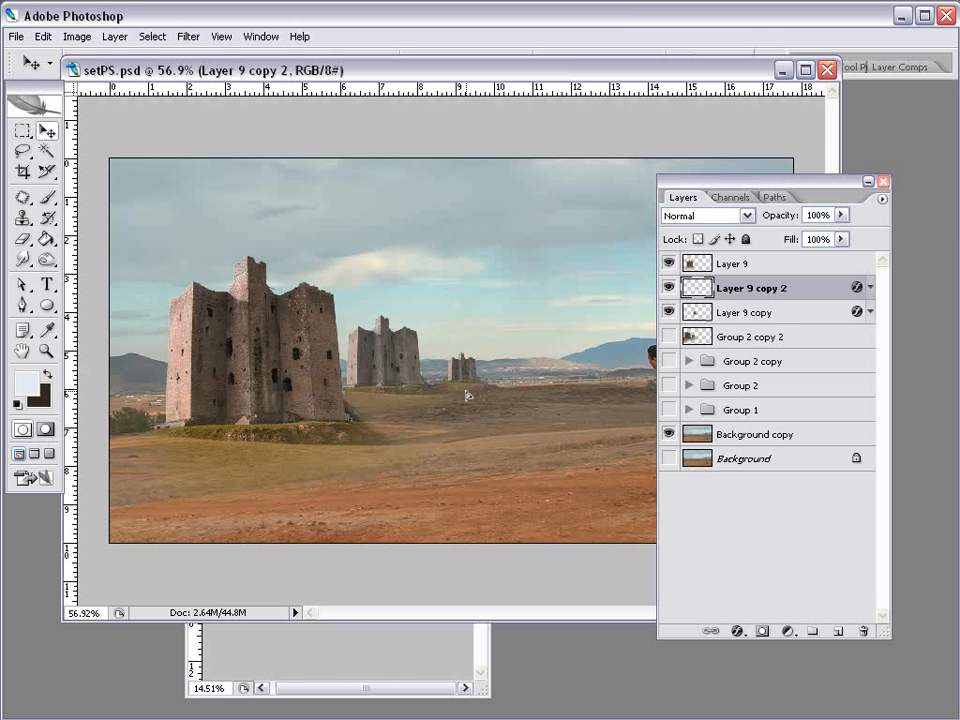
- Set the Color Overlay opacity of the tiny castle on Layer 9 copy 2 to 52%
{"action": "double_click", "coordinate": [857, 289]}
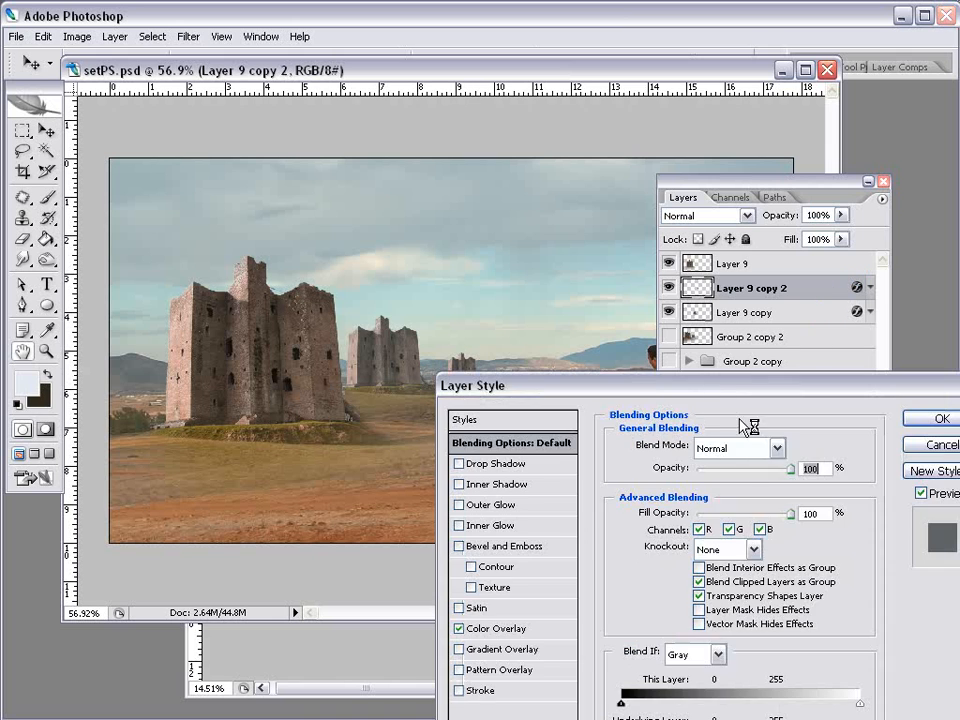
{"action": "left_click", "coordinate": [560, 550]}
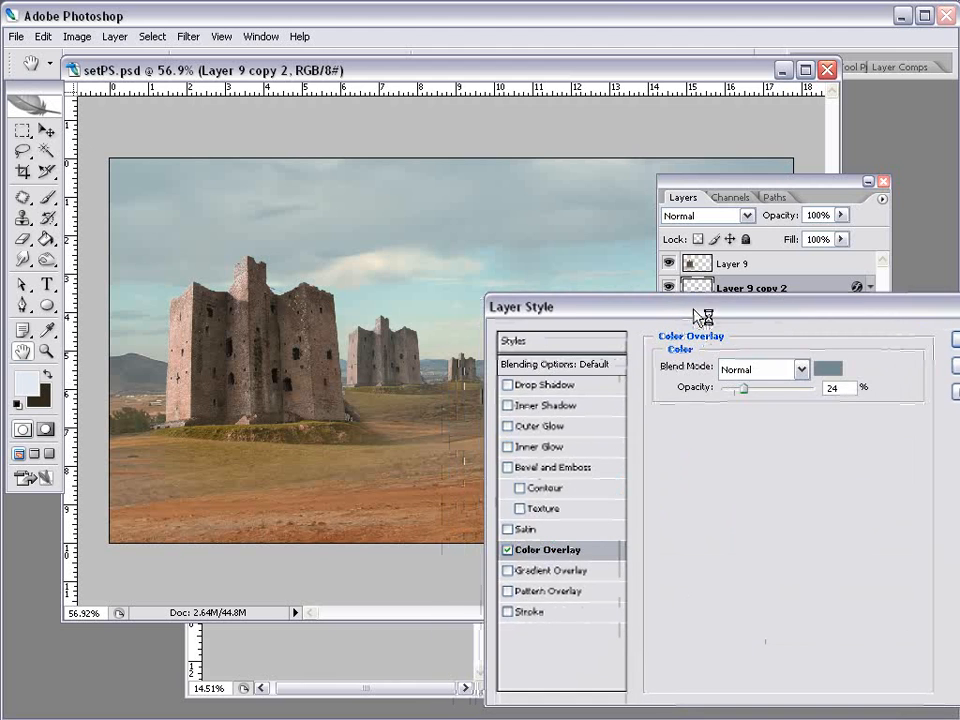
{"action": "left_click_drag", "start_coordinate": [703, 312], "coordinate": [741, 284]}
{"action": "left_click_drag", "start_coordinate": [790, 370], "coordinate": [818, 369]}
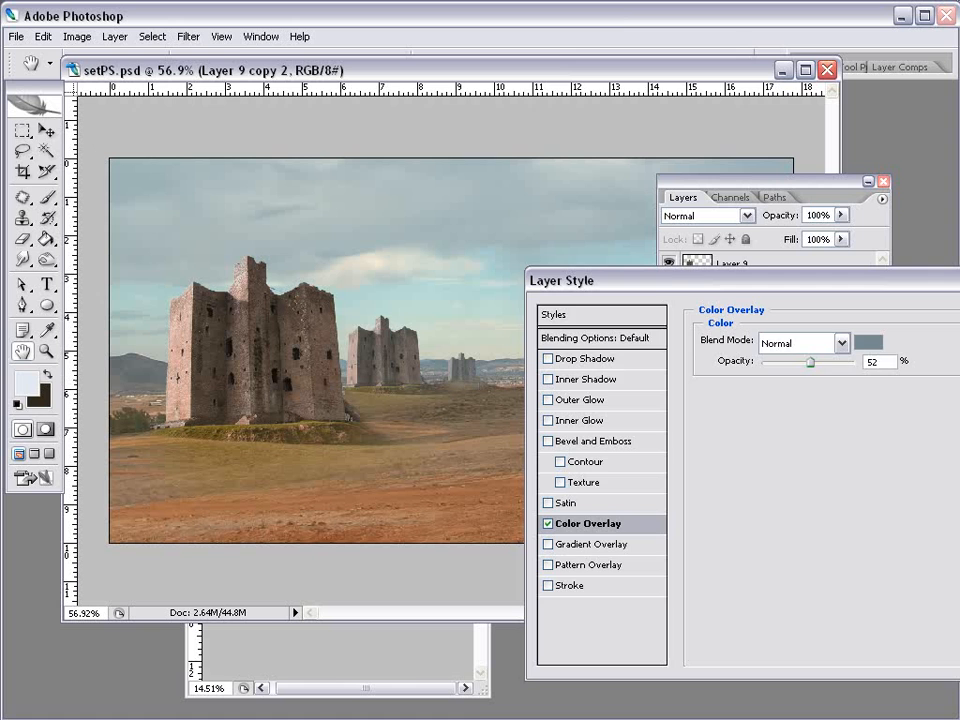
{"action": "key", "text": "Return"}
{"action": "left_click_drag", "start_coordinate": [713, 183], "coordinate": [744, 185]}
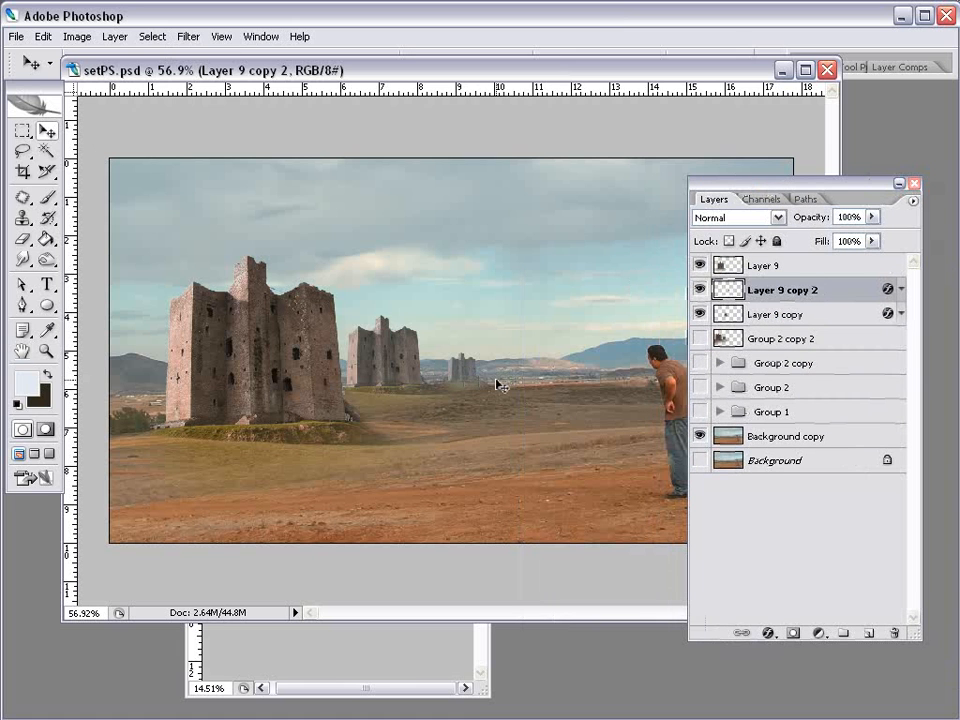
- Cover a dark window in the right part of the large Layer 9 castle with stone using the Clone Stamp
{"action": "left_click", "coordinate": [23, 217]}
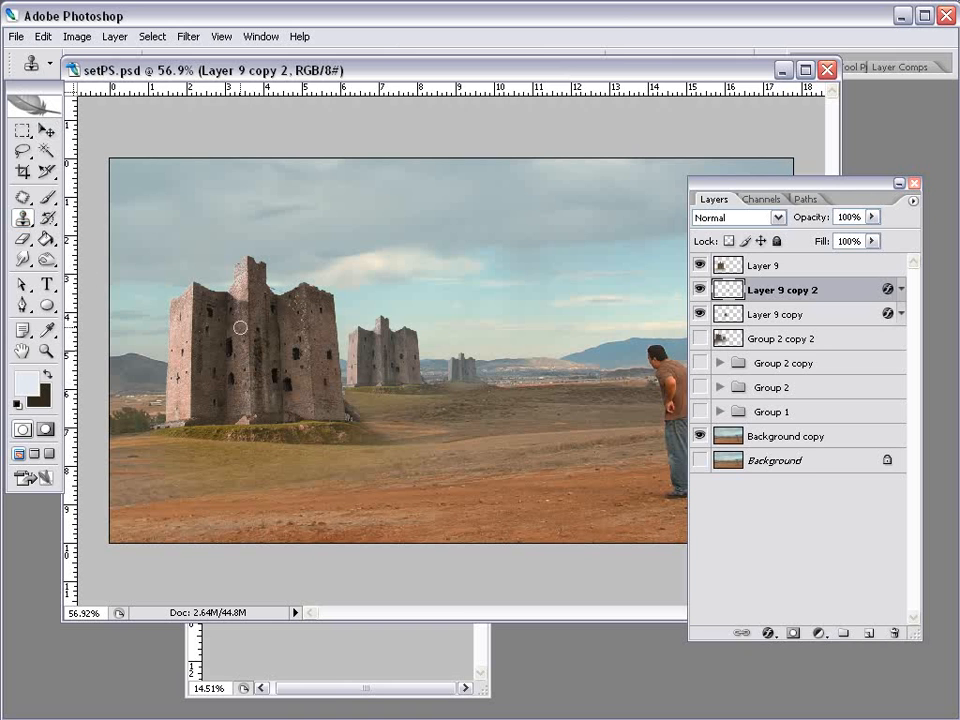
{"action": "left_click", "coordinate": [748, 268]}
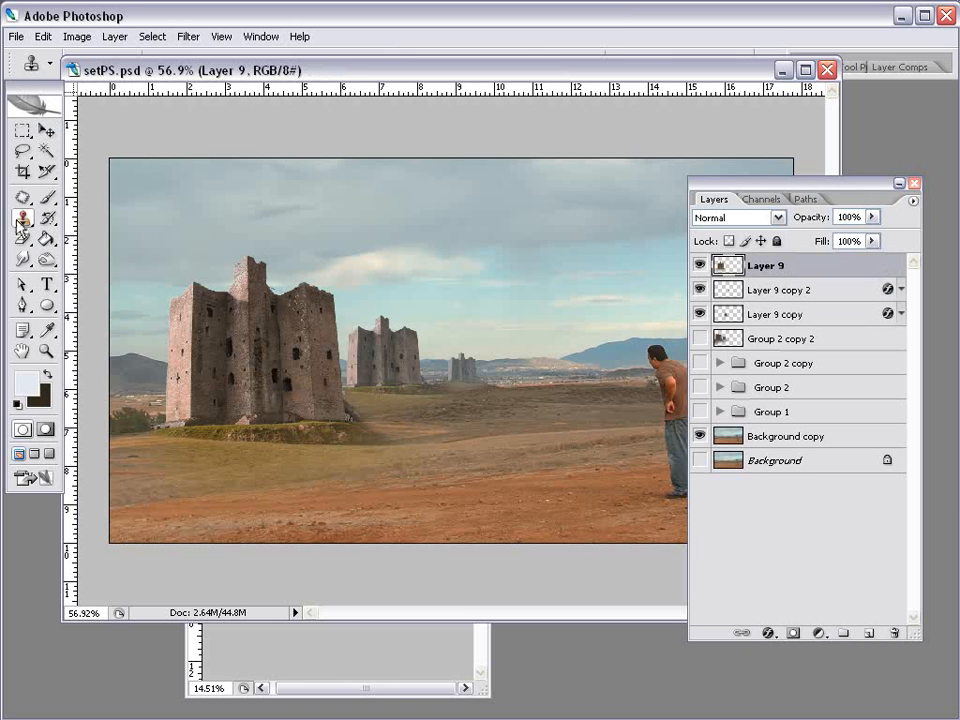
{"action": "scroll", "coordinate": [208, 332], "scroll_direction": "up", "scroll_amount": 9}
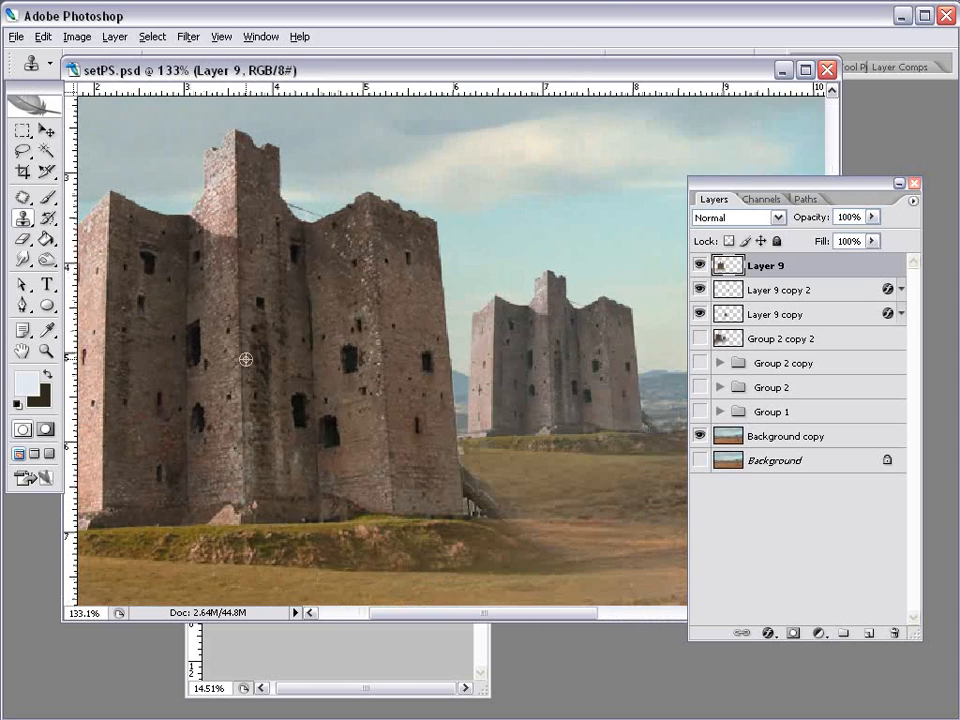
{"action": "left_click_drag", "start_coordinate": [222, 393], "coordinate": [300, 344]}
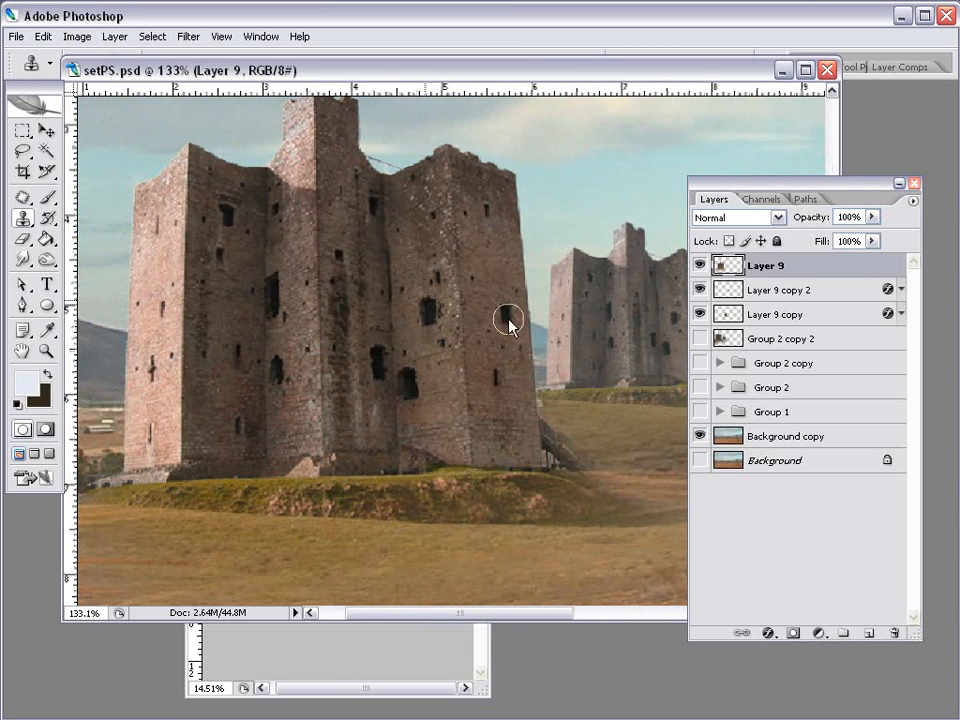
{"action": "left_click_drag", "start_coordinate": [632, 366], "coordinate": [539, 364]}
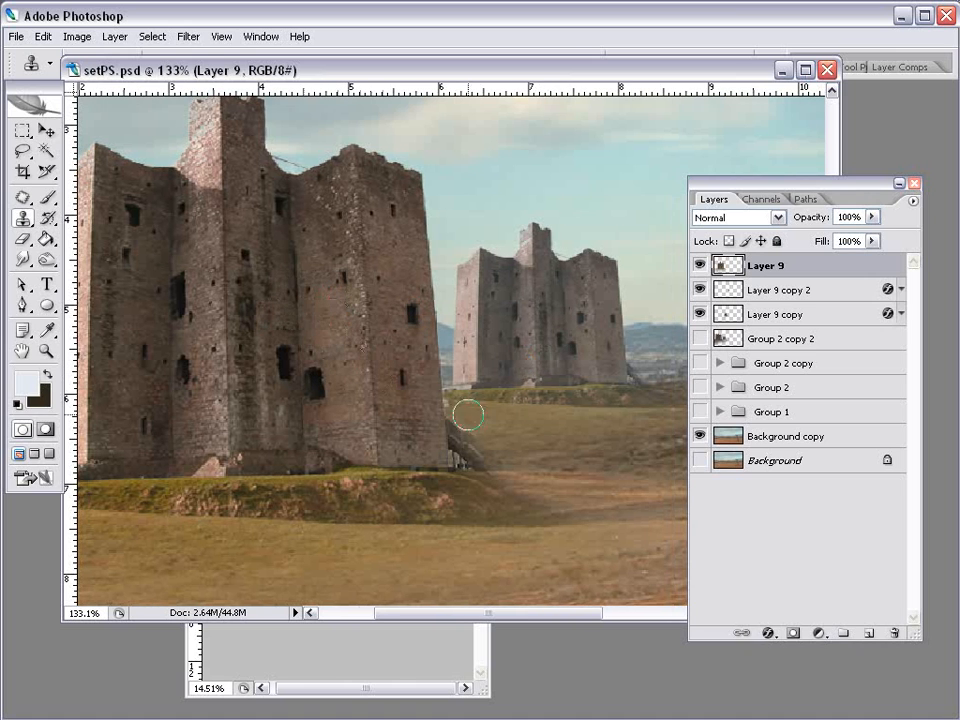
- Clone the right-hand window of the Layer 9 copy castle higher up its wall with a smaller soft brush
{"action": "left_click", "coordinate": [43, 134]}
{"action": "left_click", "coordinate": [504, 322]}
{"action": "left_click", "coordinate": [24, 219]}
{"action": "scroll", "coordinate": [574, 357], "scroll_direction": "up", "scroll_amount": 5}
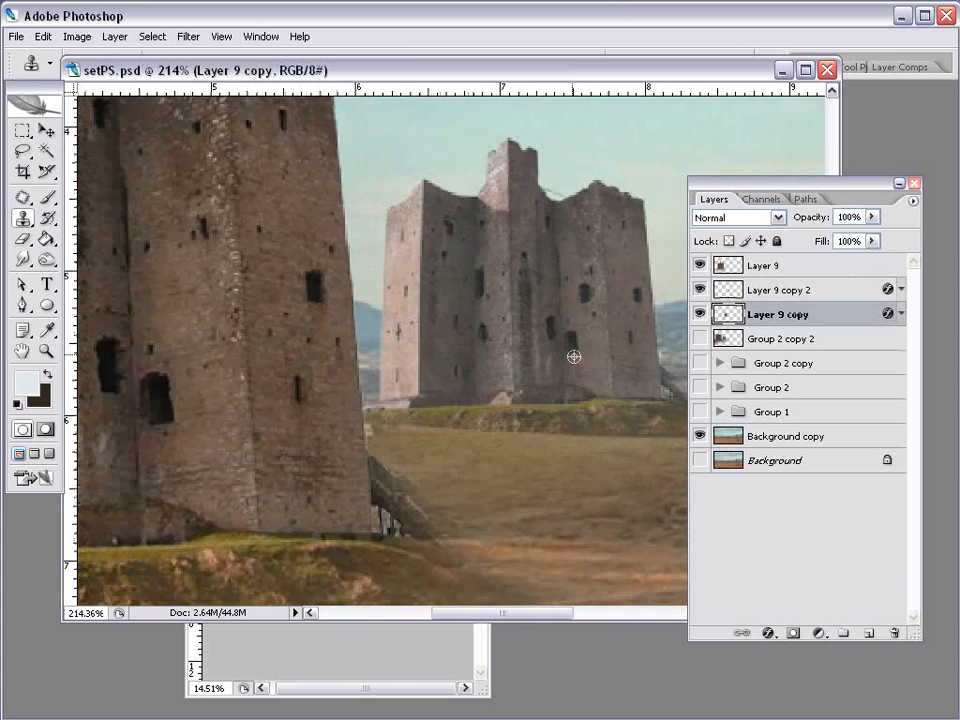
{"action": "scroll", "coordinate": [574, 357], "scroll_direction": "up", "scroll_amount": 3}
{"action": "key", "text": "alt+space"}
{"action": "left_click_drag", "start_coordinate": [590, 275], "coordinate": [466, 317]}
{"action": "right_click", "coordinate": [481, 320]}
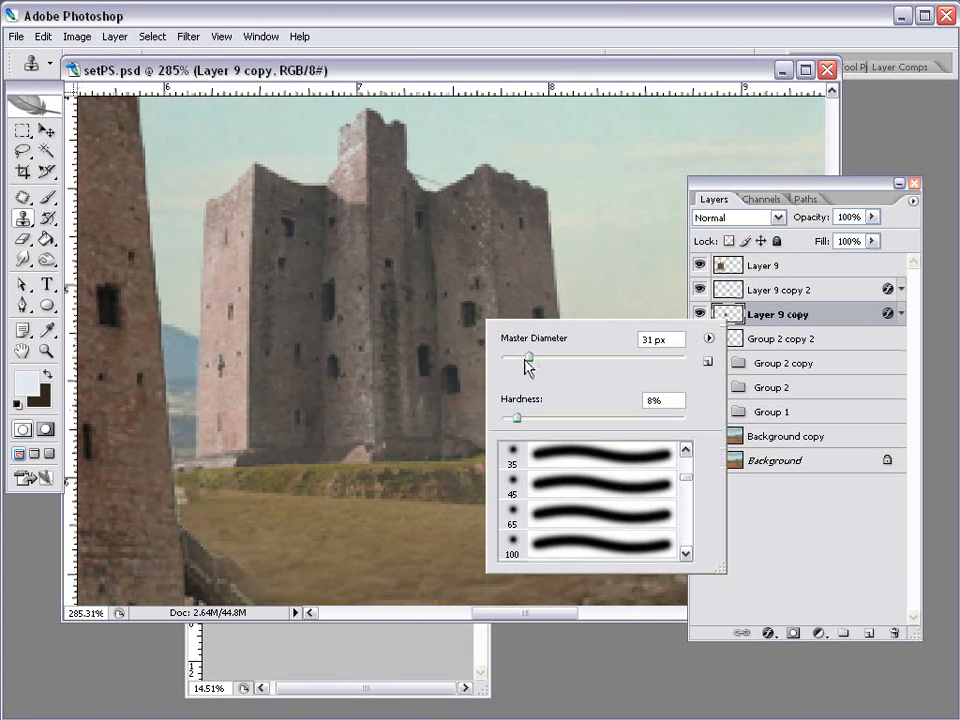
{"action": "left_click_drag", "start_coordinate": [525, 361], "coordinate": [514, 361]}
{"action": "left_click", "coordinate": [465, 306], "text": "alt"}
{"action": "left_click", "coordinate": [468, 229]}
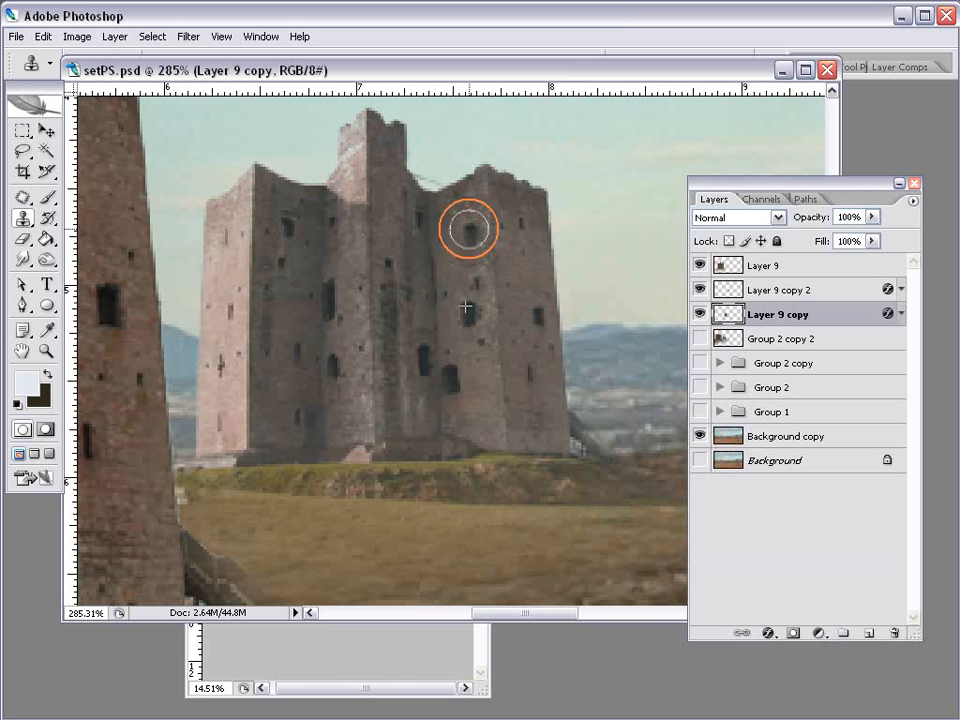
- Clone stone texture from the lower wall over the original window of the Layer 9 copy castle
{"action": "left_click", "coordinate": [490, 423], "text": "alt"}
{"action": "left_click", "coordinate": [469, 318]}
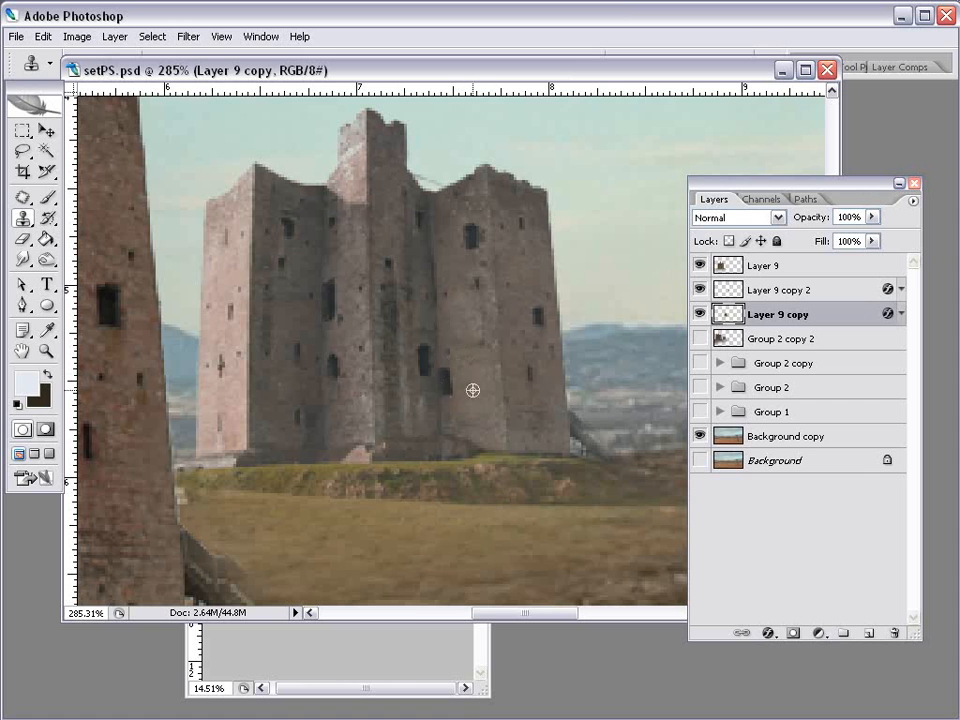
{"action": "scroll", "coordinate": [421, 441], "scroll_direction": "down", "scroll_amount": 1}
{"action": "scroll", "coordinate": [421, 441], "scroll_direction": "down", "scroll_amount": 6}
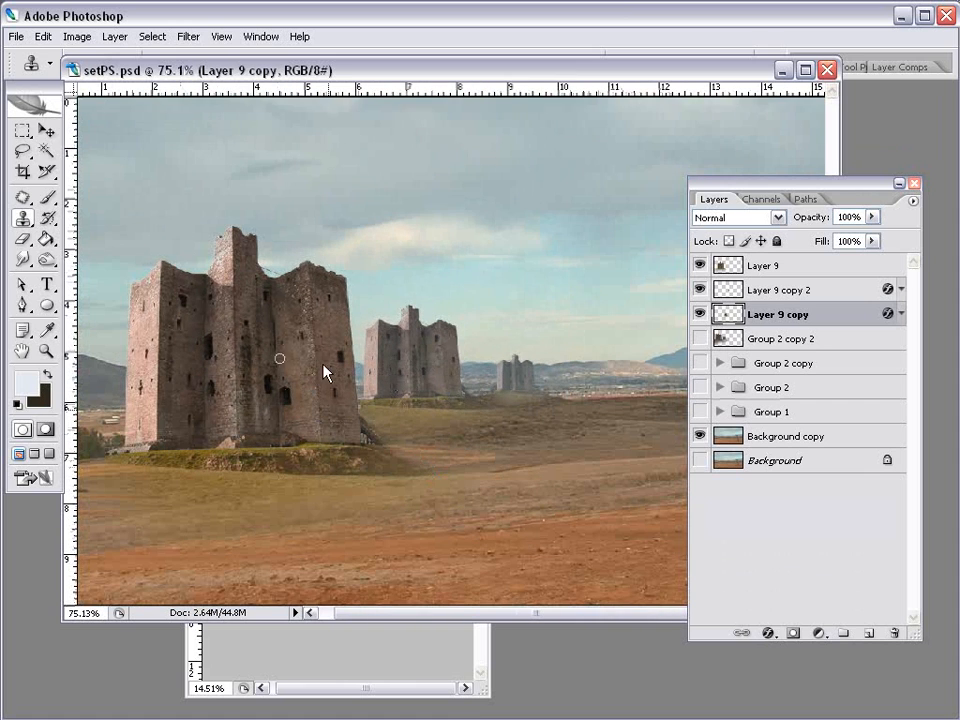
{"action": "scroll", "coordinate": [323, 372], "scroll_direction": "down", "scroll_amount": 4}
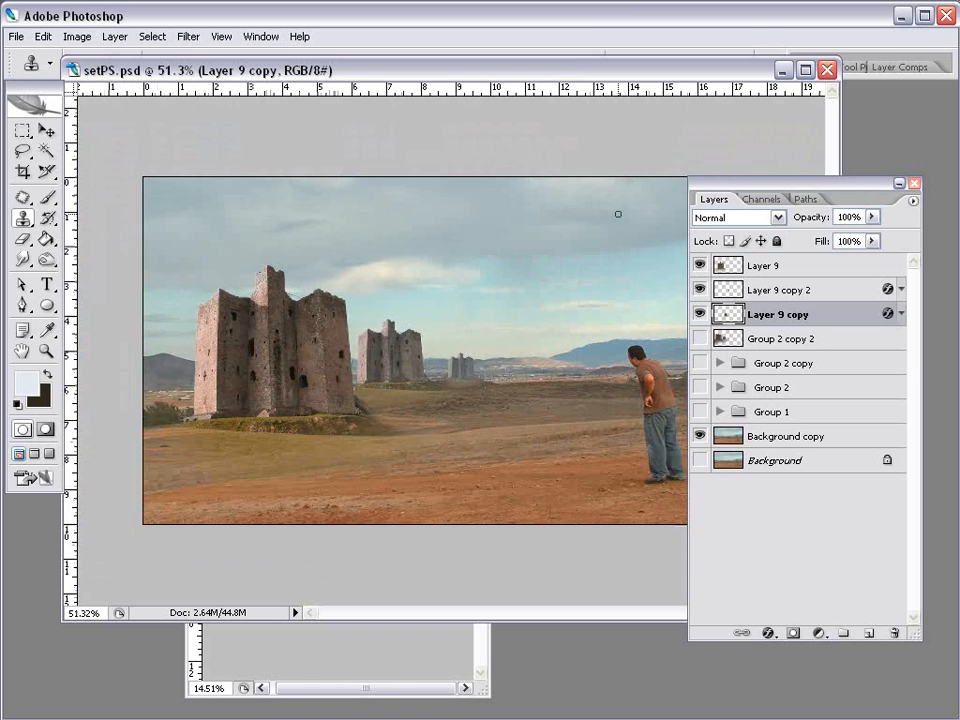
- Gather the three castle layers, Layer 9, Layer 9 copy 2 and Layer 9 copy, into a new group
{"action": "left_click", "coordinate": [46, 131]}
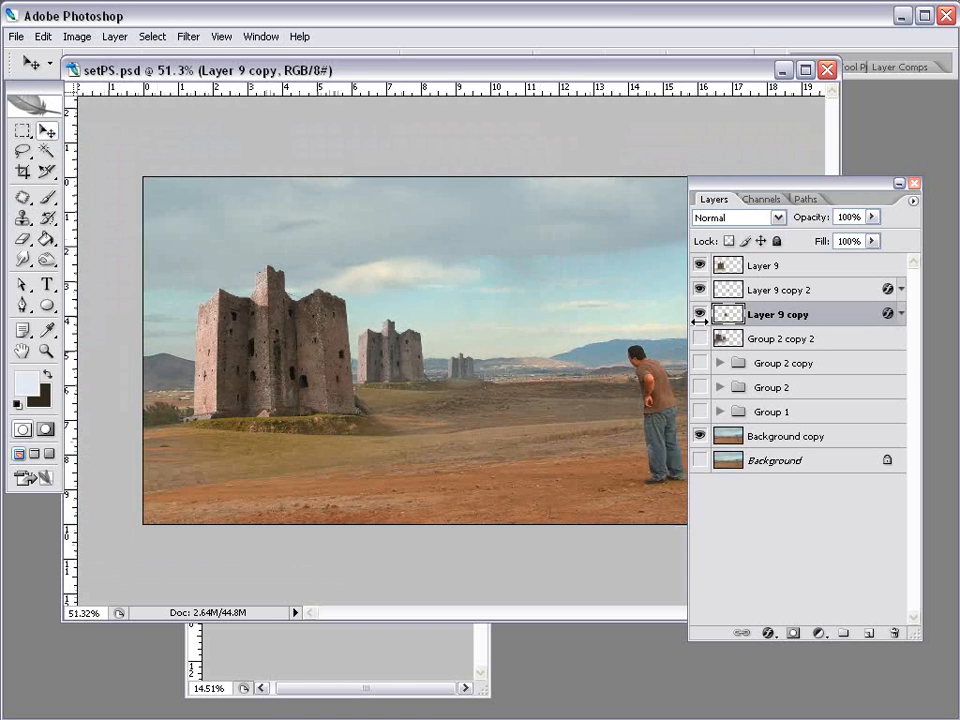
{"action": "left_click", "coordinate": [700, 265]}
{"action": "left_click", "coordinate": [699, 264]}
{"action": "left_click", "coordinate": [748, 265], "text": "shift"}
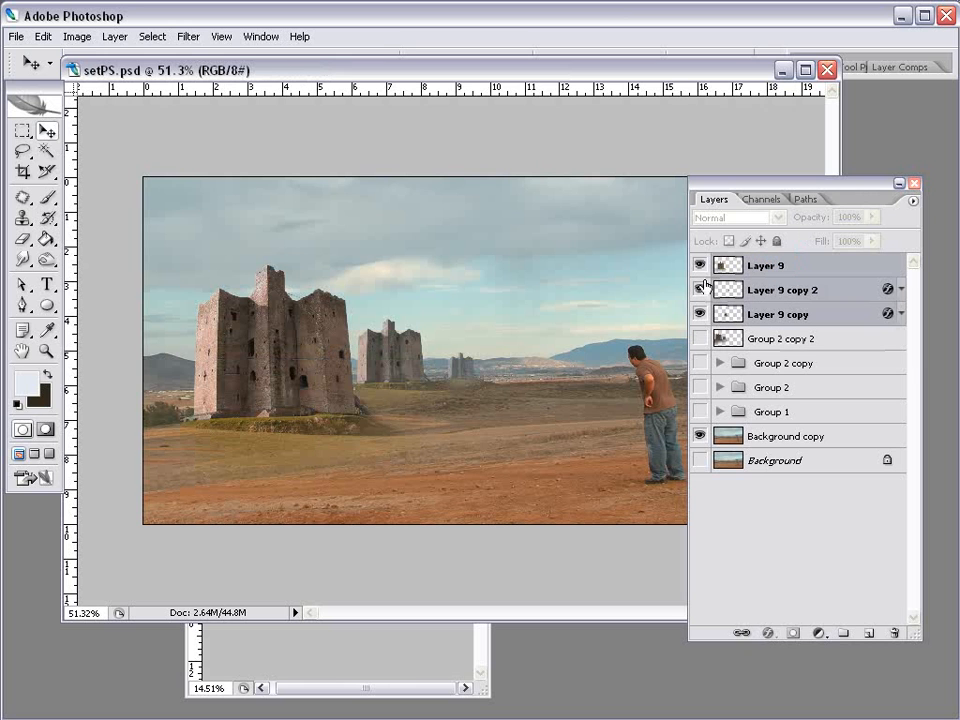
{"action": "left_click_drag", "start_coordinate": [768, 318], "coordinate": [843, 633]}
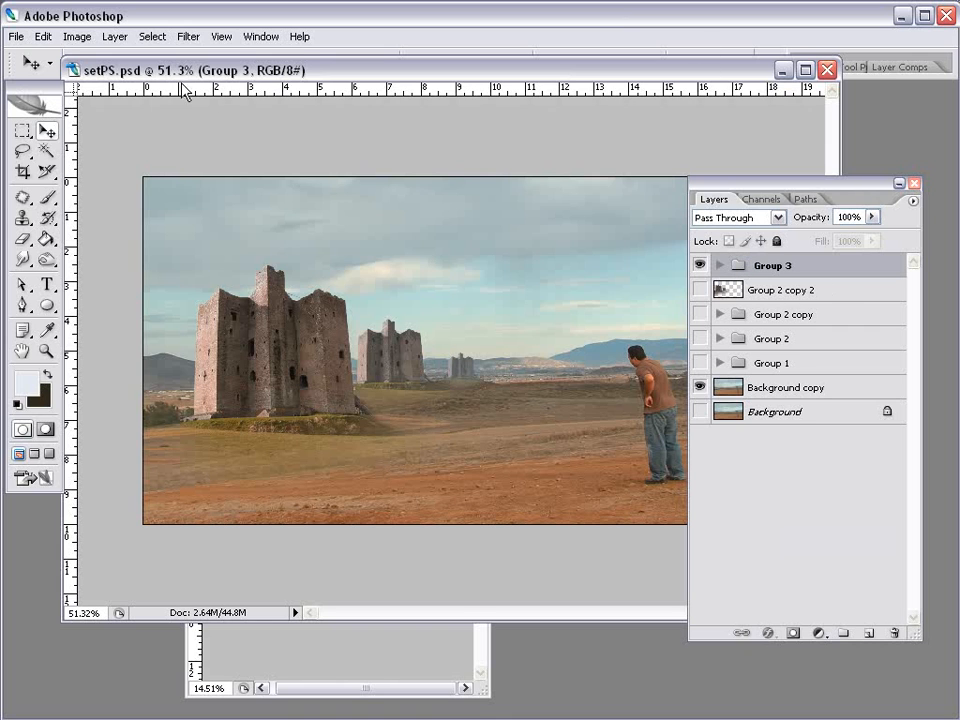
- Duplicate Group 3 within setPS.psd as Group 3 copy
{"action": "left_click", "coordinate": [118, 37]}
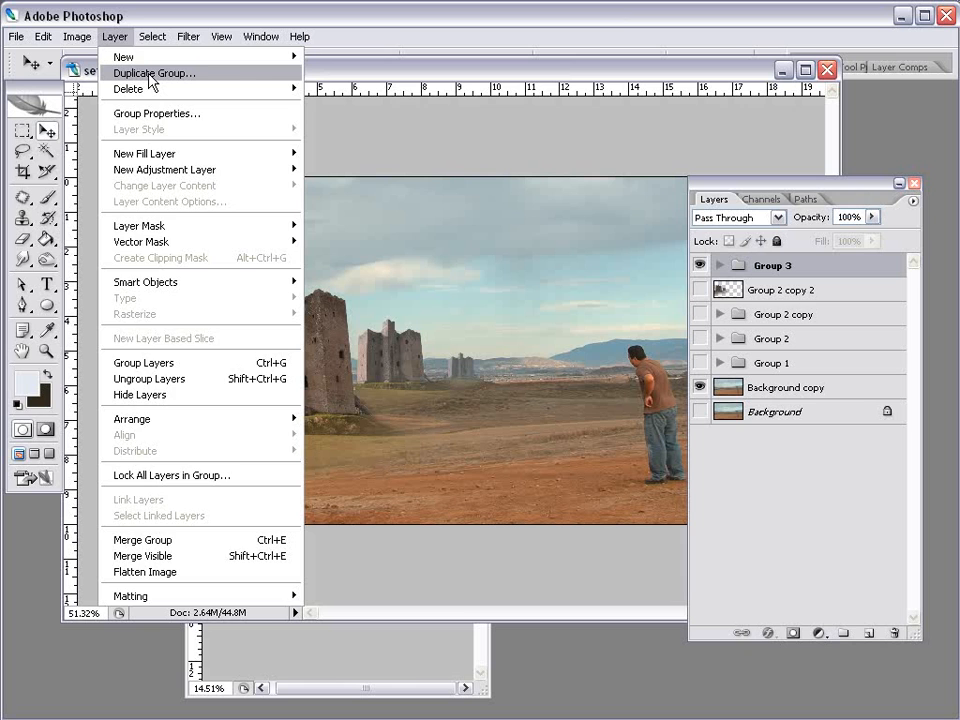
{"action": "left_click", "coordinate": [152, 76]}
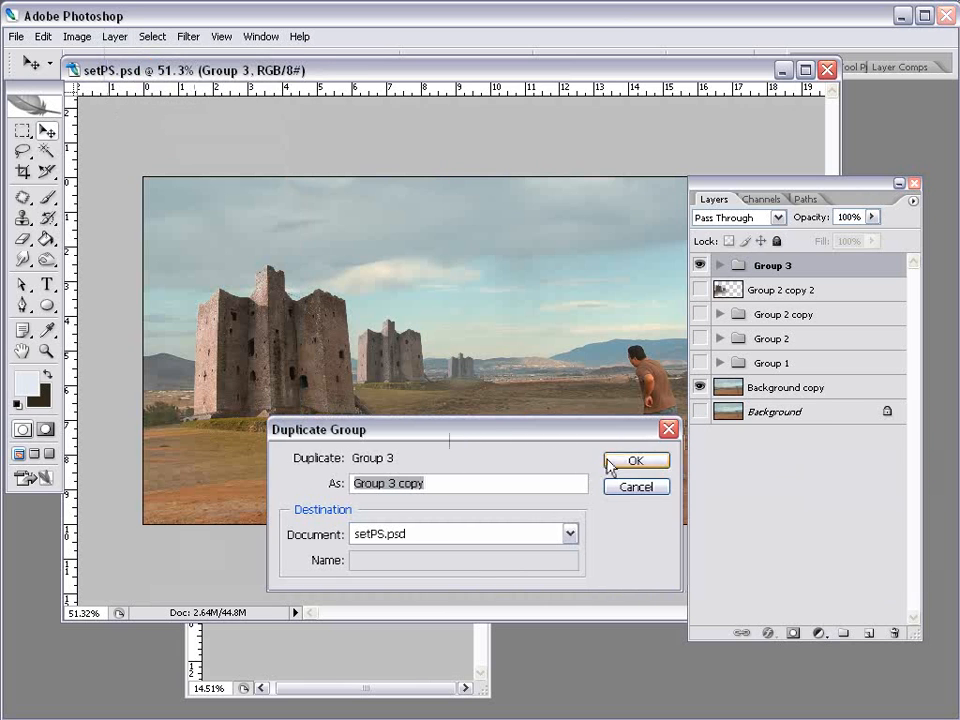
{"action": "left_click", "coordinate": [624, 462]}
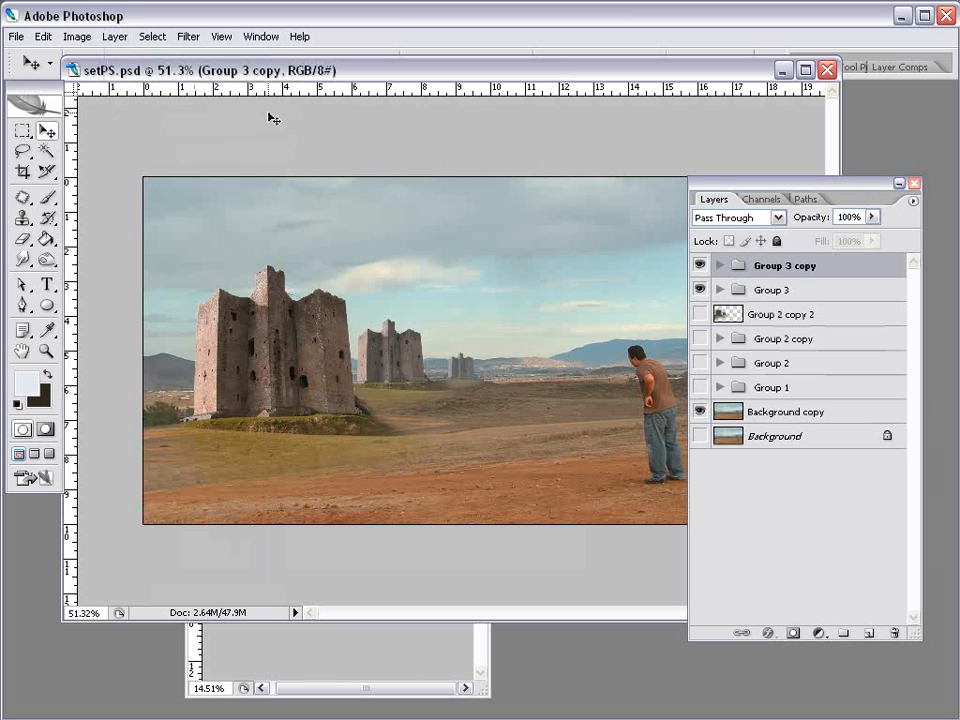
- Merge Group 3 copy into a single layer and hide the original Group 3
{"action": "left_click_drag", "start_coordinate": [864, 193], "coordinate": [612, 178]}
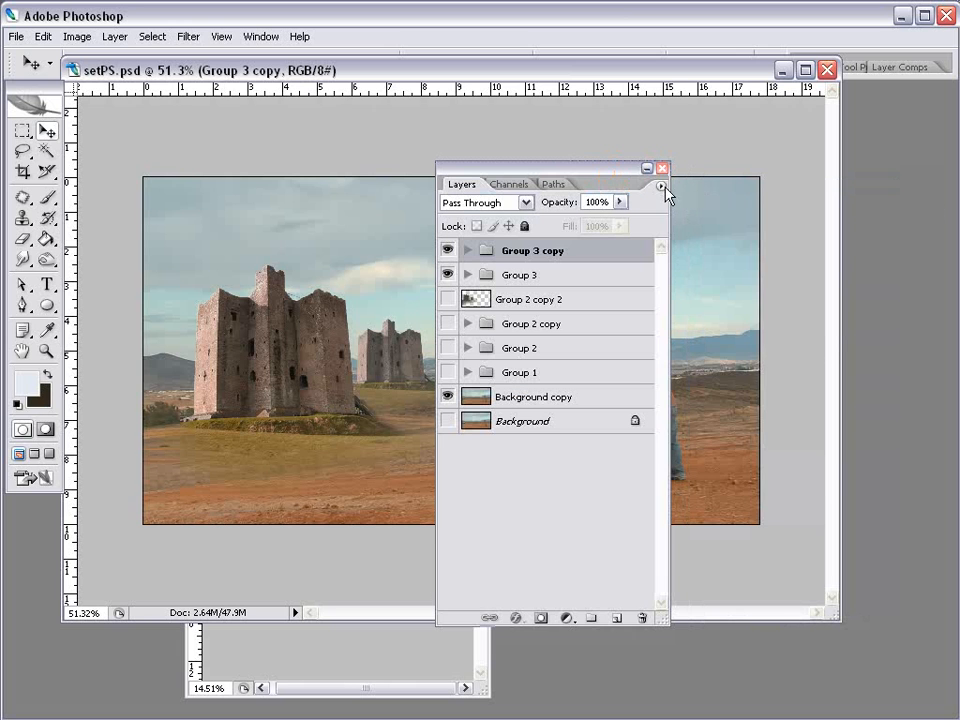
{"action": "left_click", "coordinate": [660, 186]}
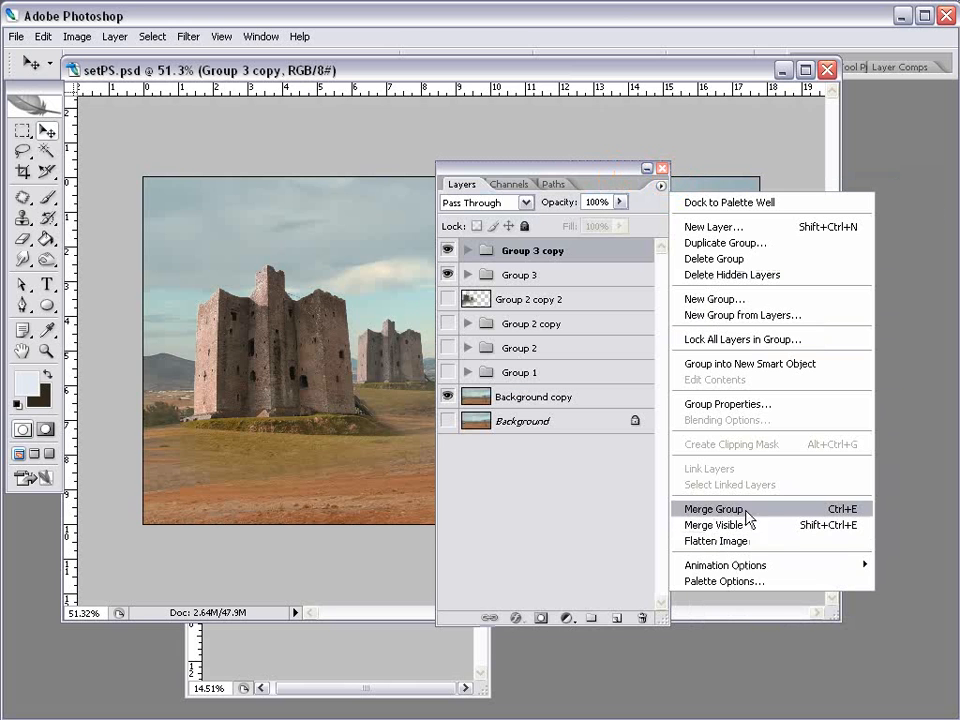
{"action": "left_click", "coordinate": [714, 509]}
{"action": "left_click", "coordinate": [447, 275]}
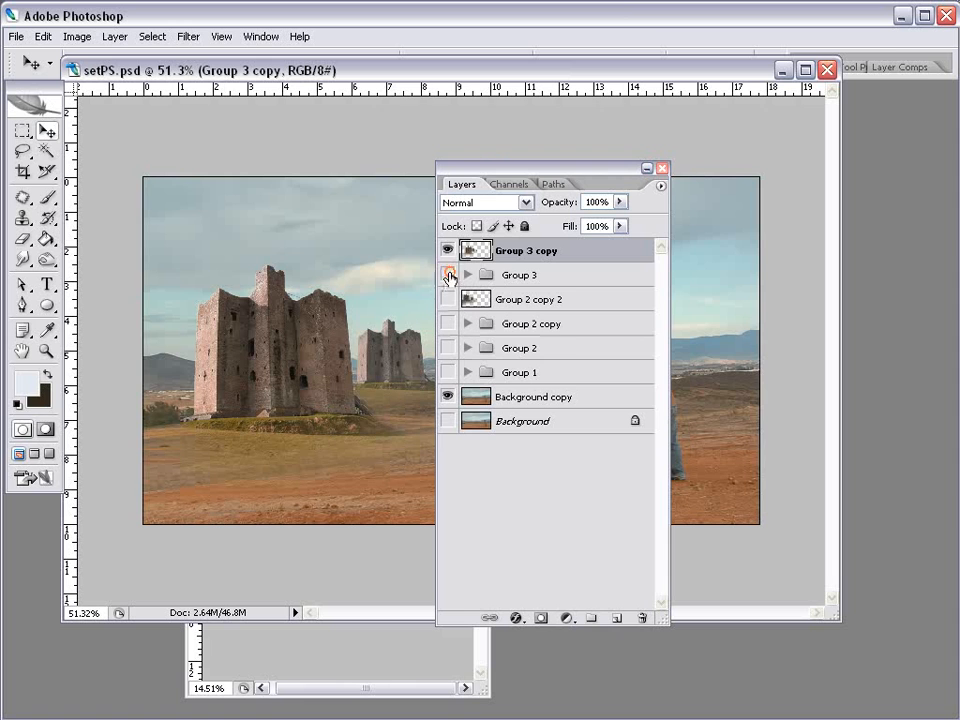
{"action": "left_click_drag", "start_coordinate": [504, 171], "coordinate": [643, 216]}
{"action": "left_click_drag", "start_coordinate": [302, 400], "coordinate": [325, 403]}
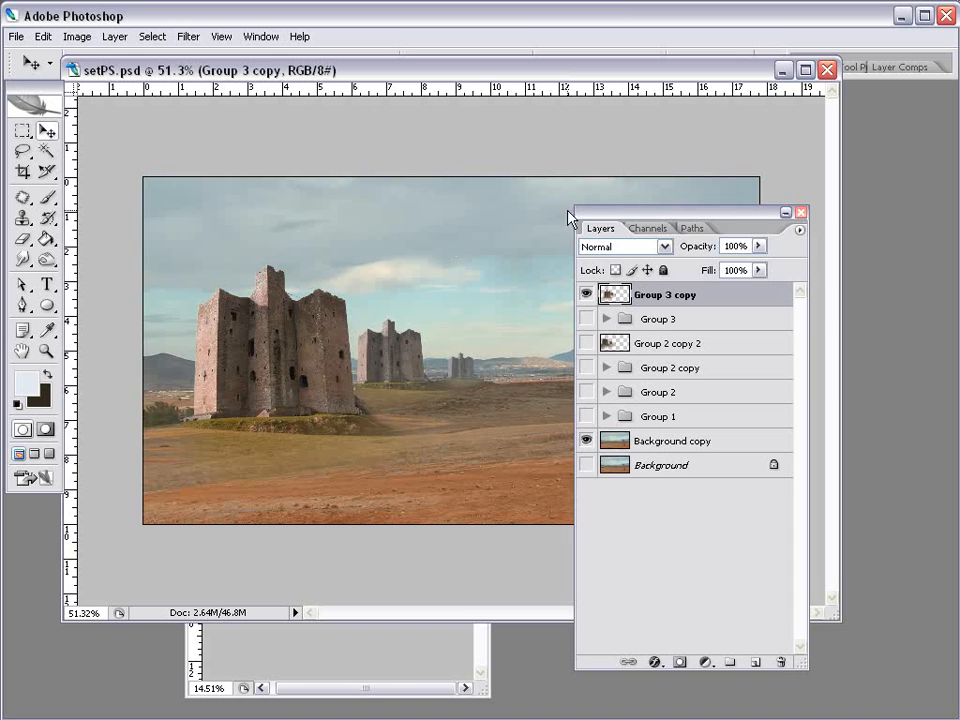
{"action": "left_click_drag", "start_coordinate": [647, 222], "coordinate": [762, 212]}
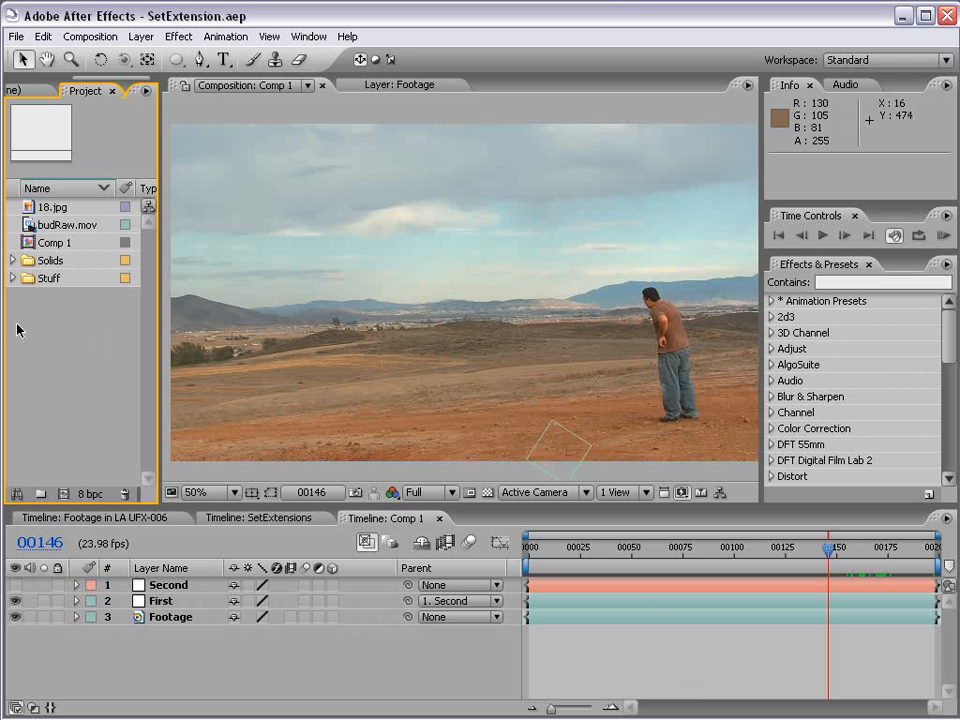
- Import setNEW.psd from the Set Extension folder as a Composition with footage dimensions set to Document Size
{"action": "double_click", "coordinate": [55, 323]}
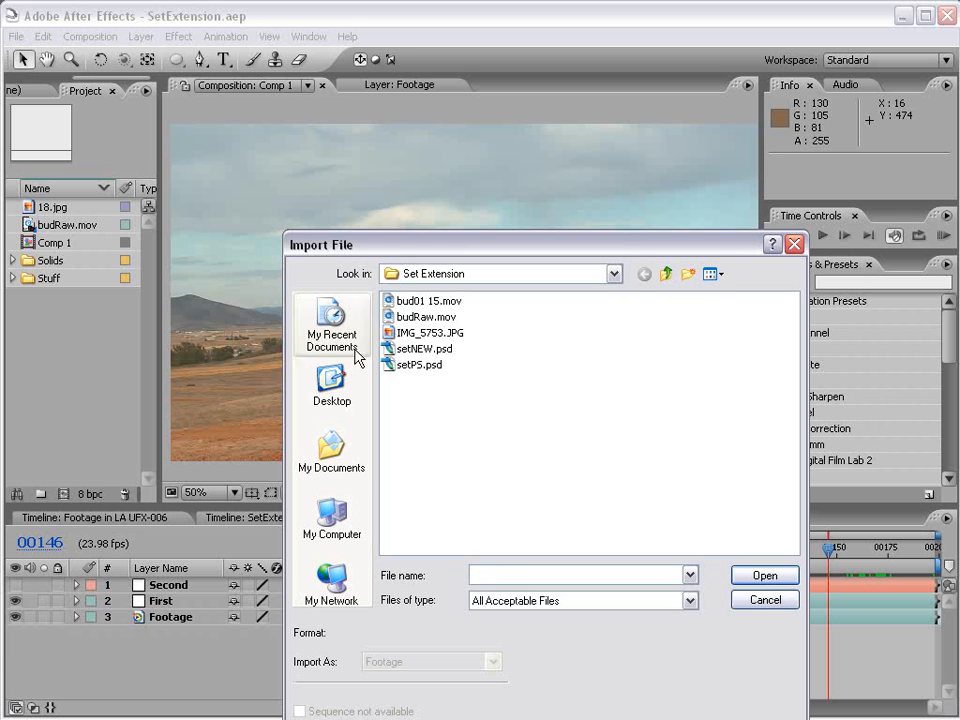
{"action": "left_click", "coordinate": [418, 348]}
{"action": "left_click", "coordinate": [764, 576]}
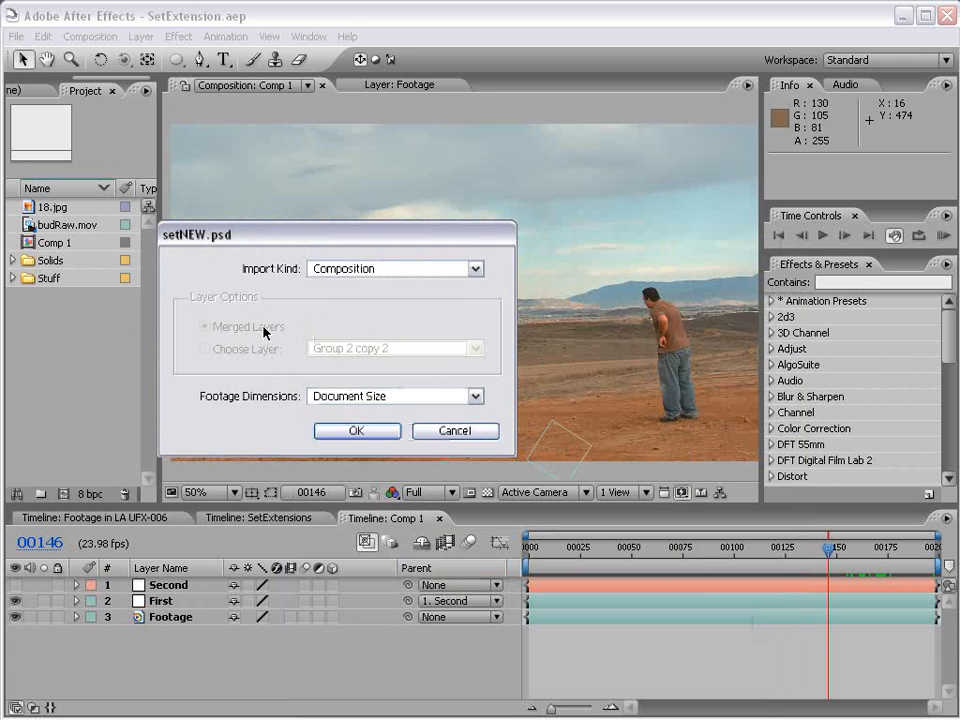
{"action": "left_click", "coordinate": [343, 269]}
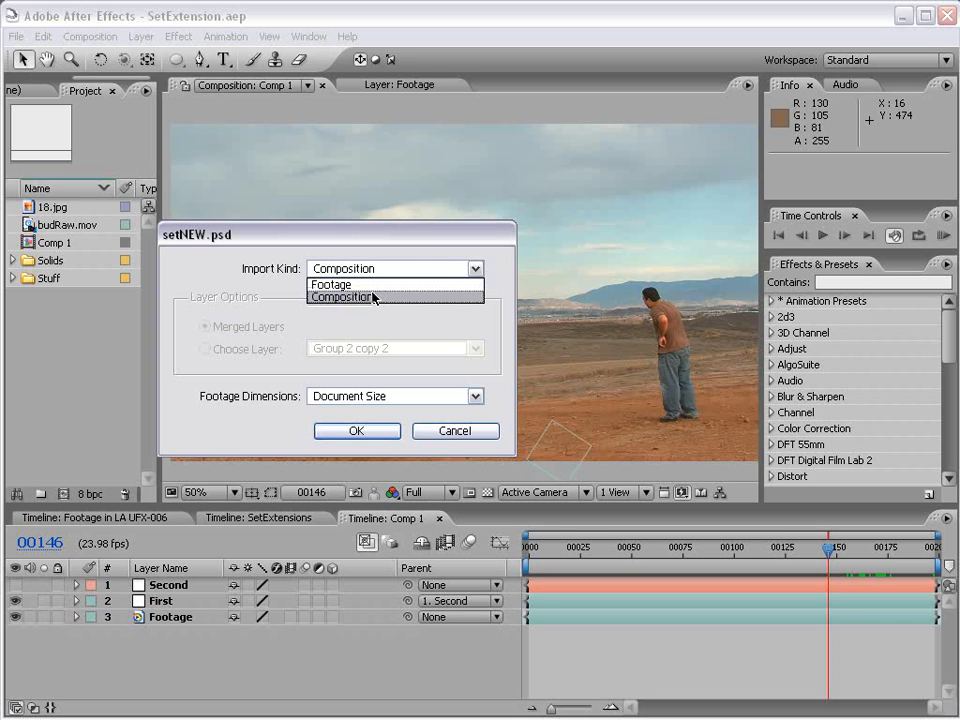
{"action": "left_click", "coordinate": [412, 297]}
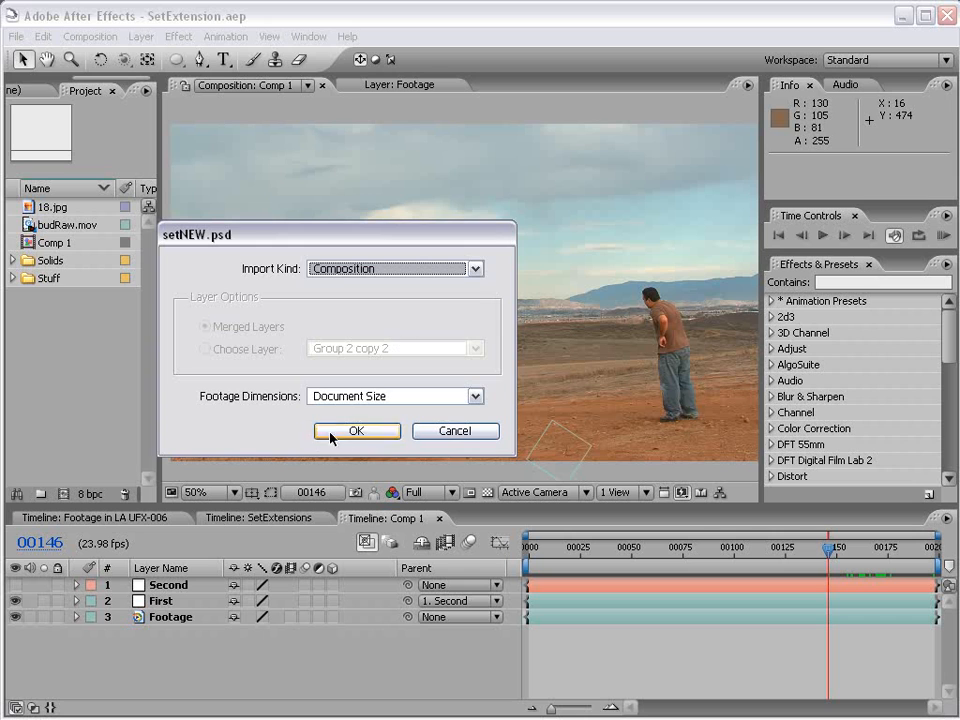
{"action": "left_click", "coordinate": [355, 431]}
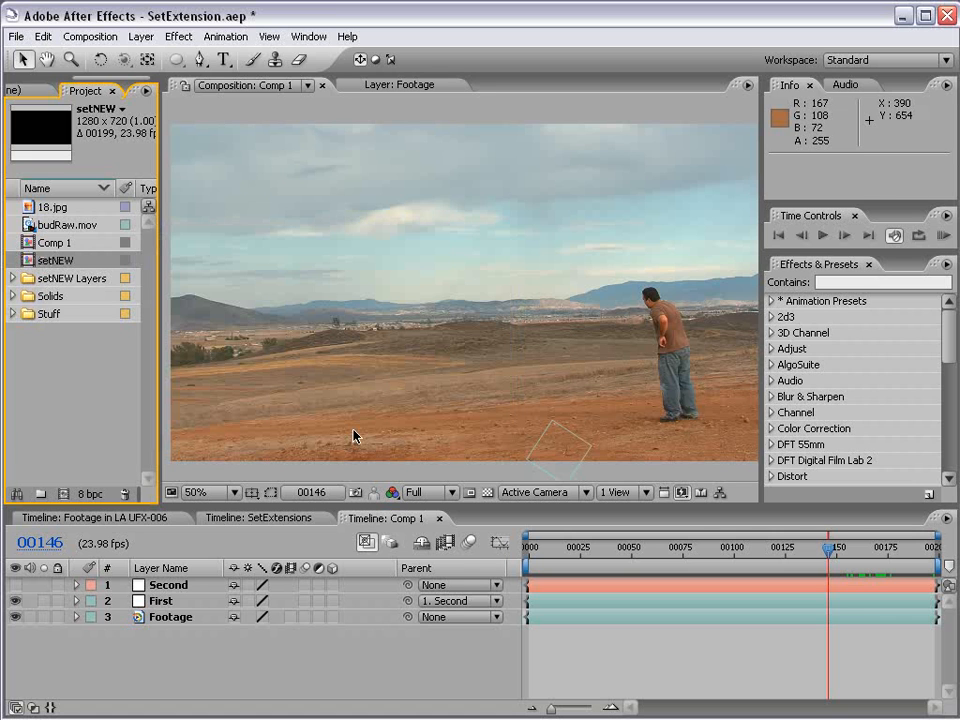
- Open the setNEW composition, hide its visible Background layer, and select the castle layer Group 2 copy 2
{"action": "double_click", "coordinate": [30, 261]}
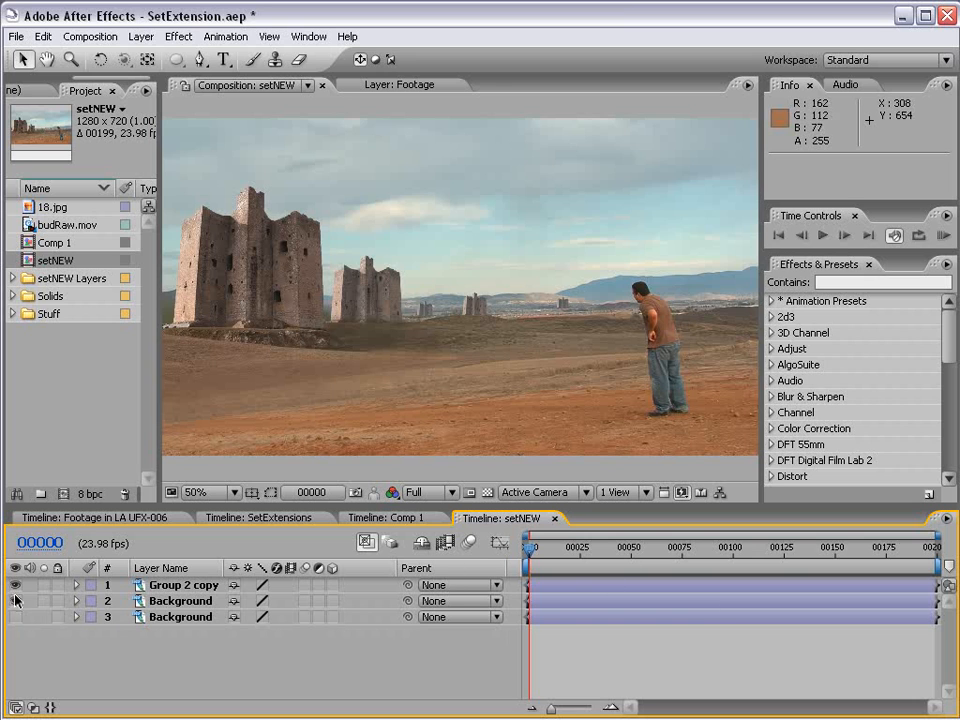
{"action": "left_click", "coordinate": [15, 600]}
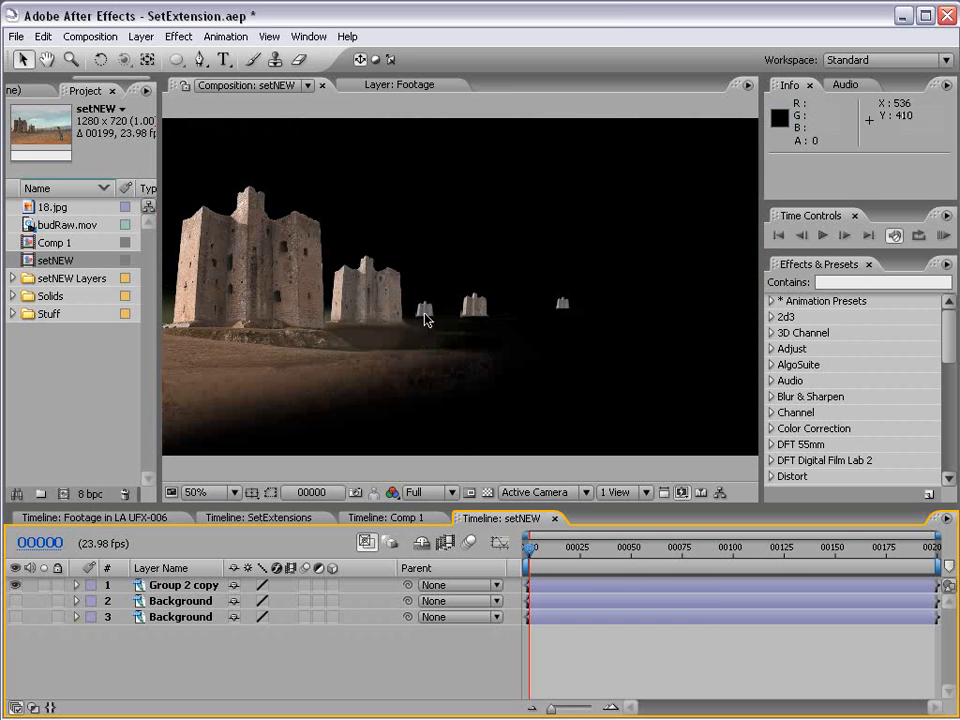
{"action": "left_click", "coordinate": [180, 588]}
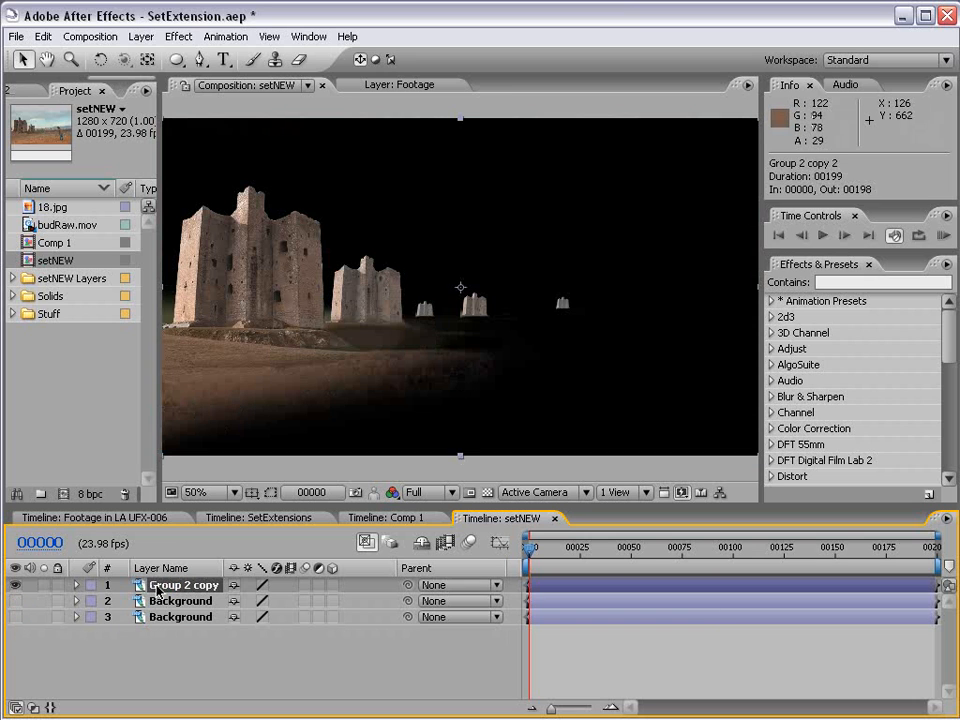
- Copy the castle layer Group 2 copy from the setNEW composition and paste it into Comp 1
{"action": "left_click", "coordinate": [15, 600]}
{"action": "left_click", "coordinate": [15, 600]}
{"action": "key", "text": "ctrl+c"}
{"action": "left_click", "coordinate": [370, 518]}
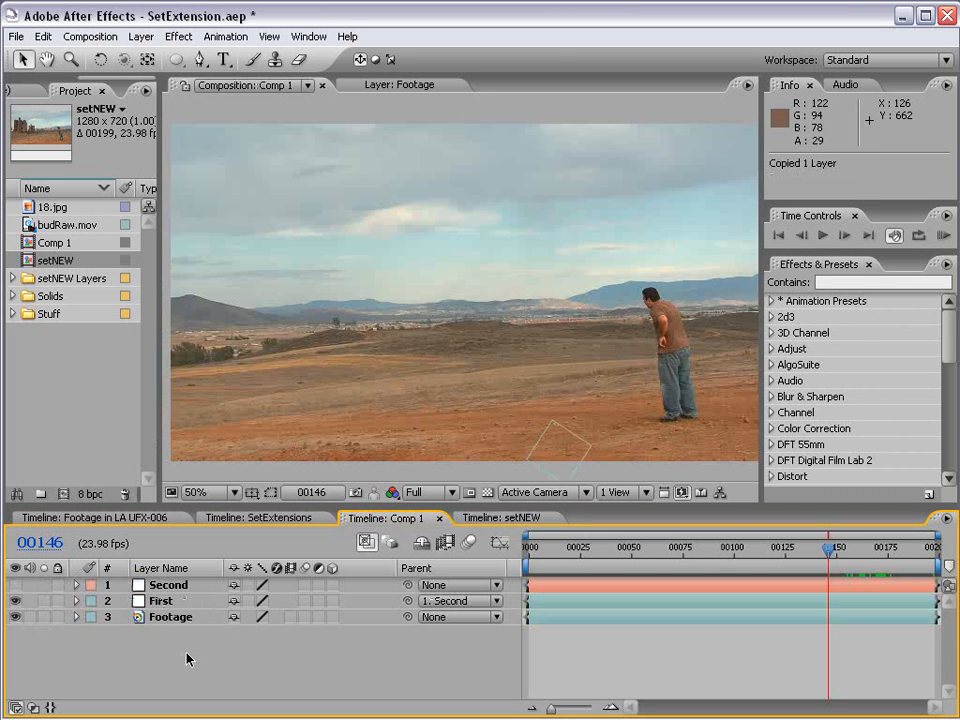
{"action": "key", "text": "ctrl+v"}
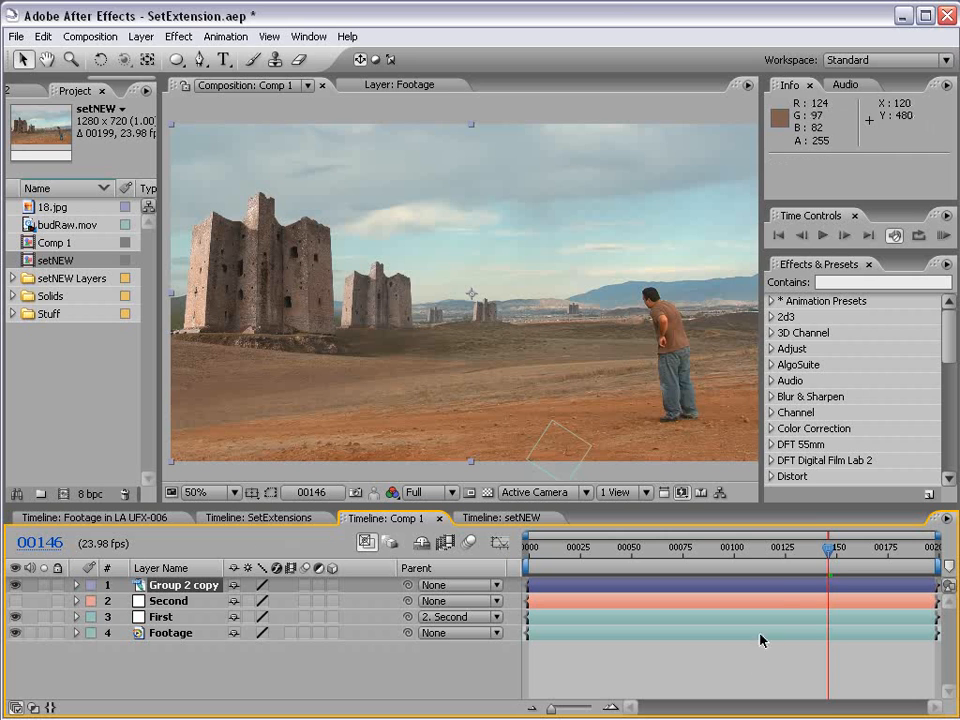
- Parent the pasted castle layer to the First null so it follows the tracked camera motion
{"action": "mouse_move", "coordinate": [828, 550]}
{"action": "left_mouse_down"}
{"action": "mouse_move", "coordinate": [750, 553]}
{"action": "mouse_move", "coordinate": [828, 555]}
{"action": "left_mouse_up"}
{"action": "left_click_drag", "start_coordinate": [410, 585], "coordinate": [166, 622]}
{"action": "left_click", "coordinate": [170, 621]}
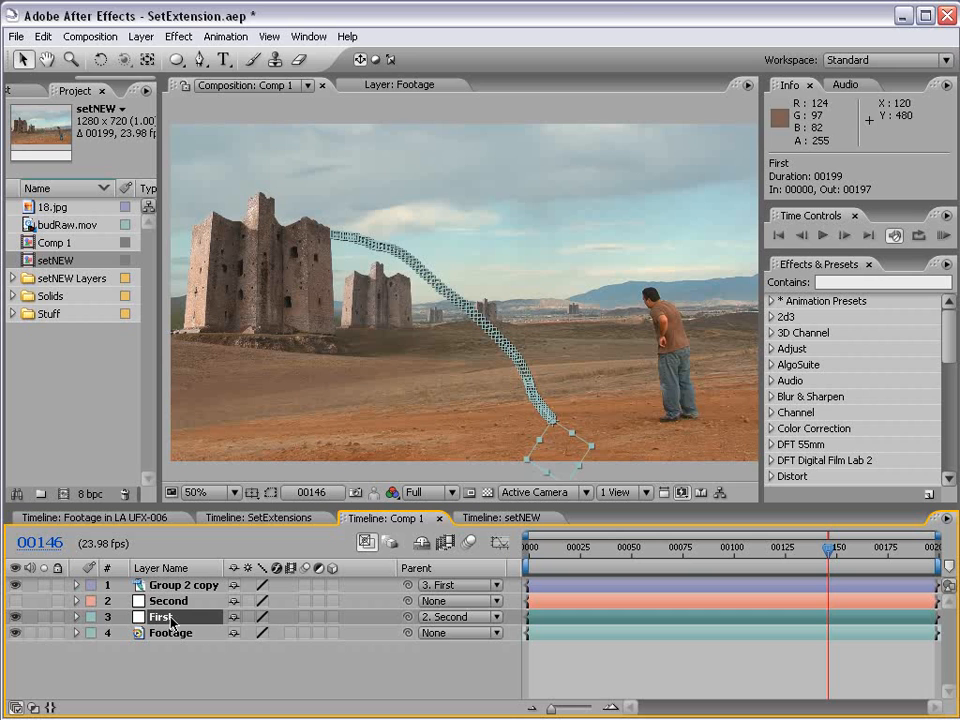
{"action": "left_click", "coordinate": [758, 686]}
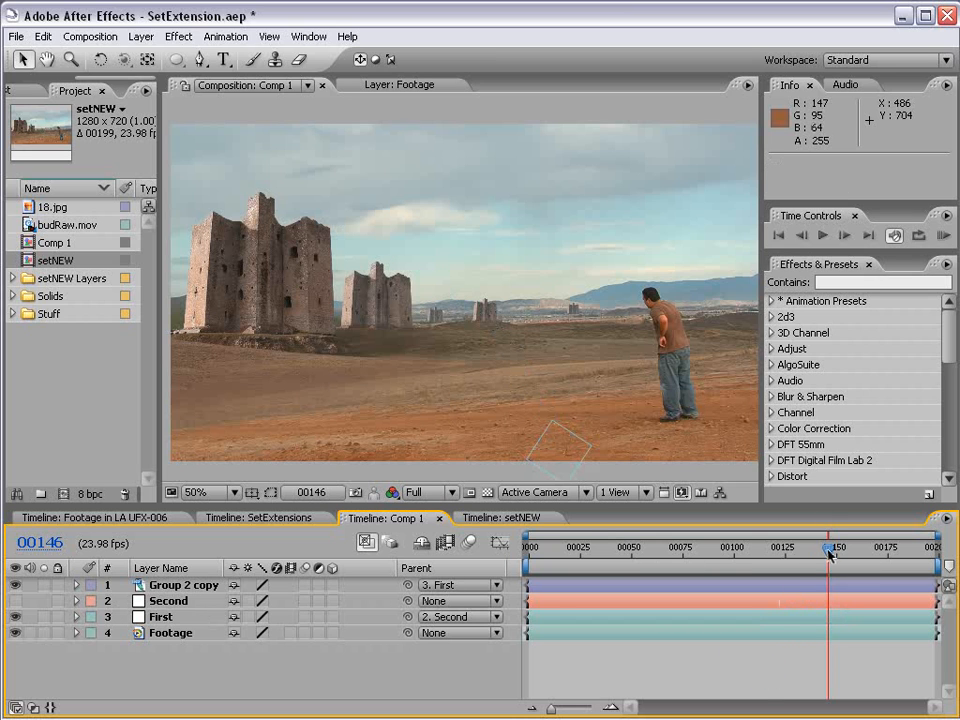
- At frame 197, shift the castle layer left to cover the gap at the frame edge, then return to frame 172
{"action": "left_click_drag", "start_coordinate": [829, 555], "coordinate": [920, 571]}
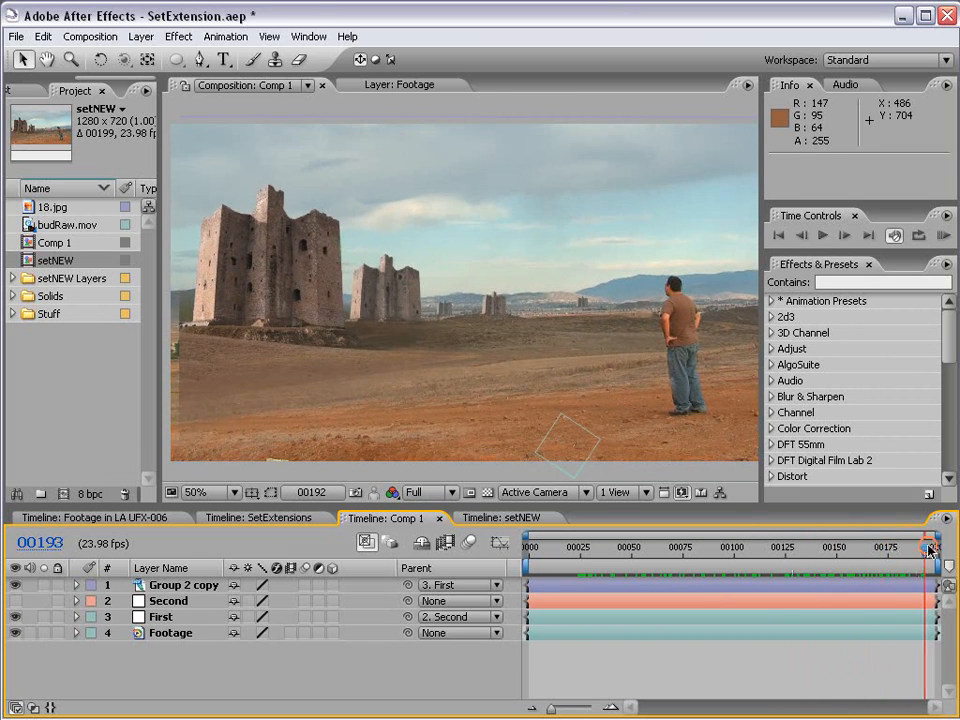
{"action": "left_click", "coordinate": [944, 549]}
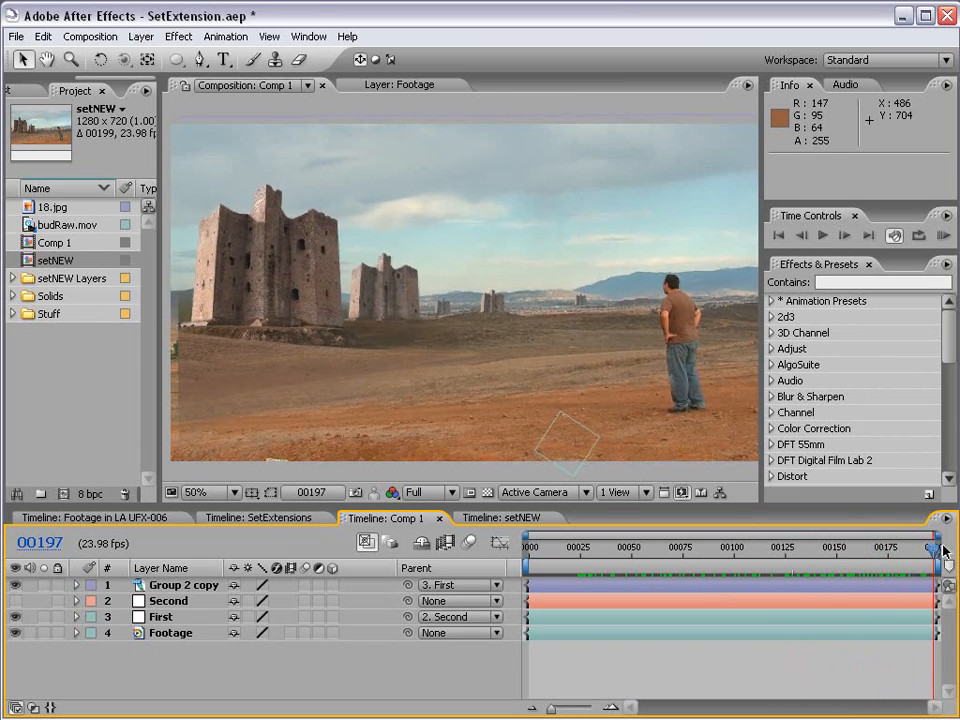
{"action": "left_click", "coordinate": [188, 588]}
{"action": "left_click_drag", "start_coordinate": [240, 377], "coordinate": [238, 382]}
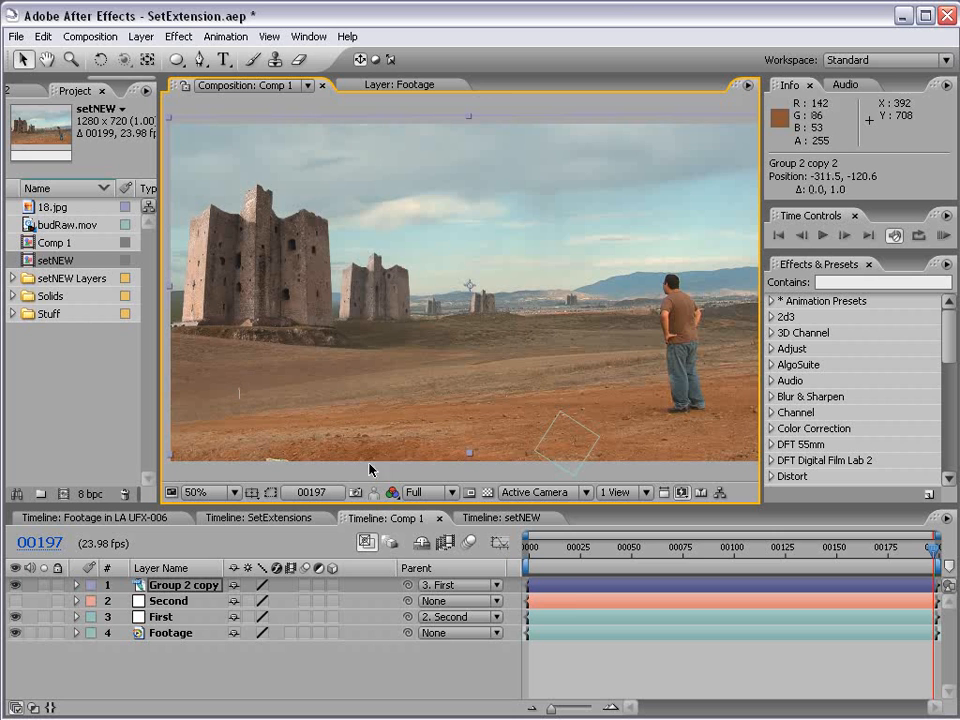
{"action": "left_click_drag", "start_coordinate": [933, 549], "coordinate": [881, 556]}
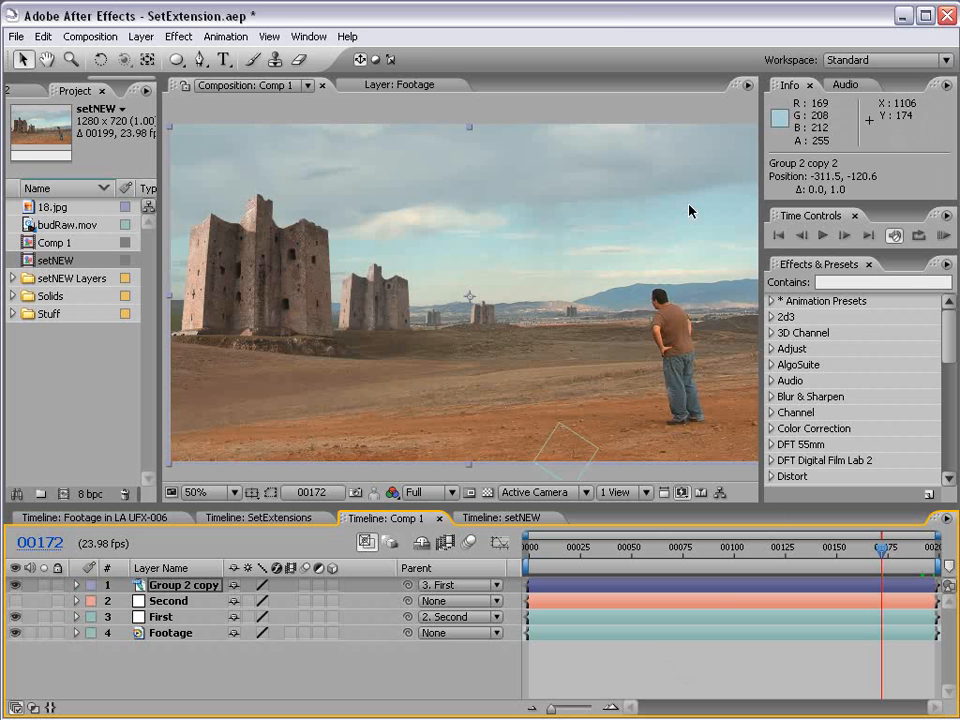
- Add 18.jpg to Comp 1, scale it to about 29%, and move it up over the sky
{"action": "left_click_drag", "start_coordinate": [62, 208], "coordinate": [464, 285]}
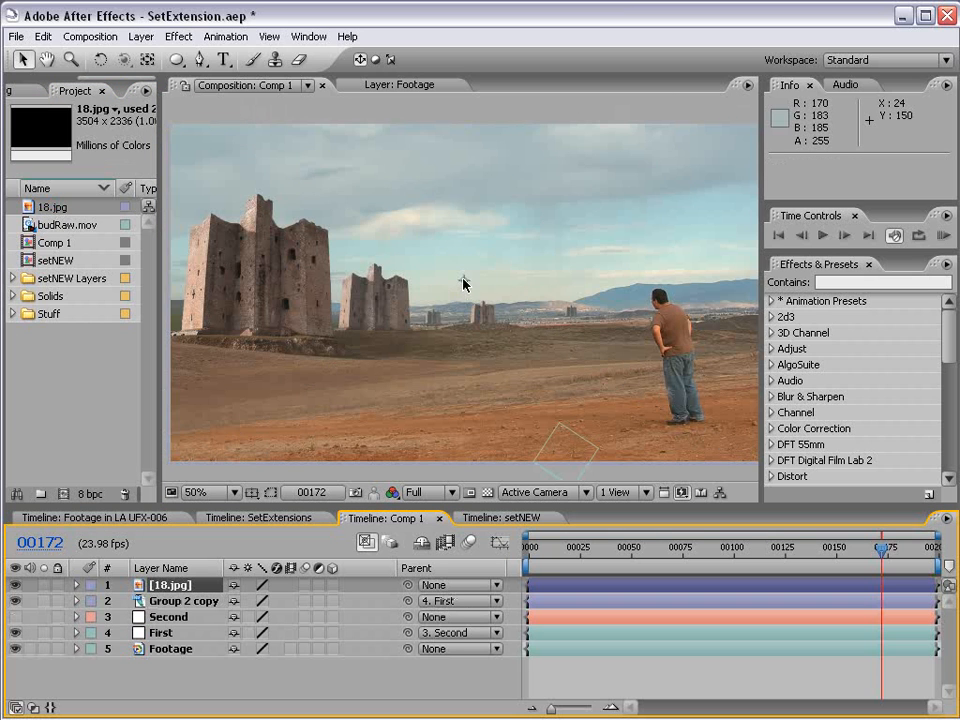
{"action": "key", "text": "comma"}
{"action": "key", "text": "comma"}
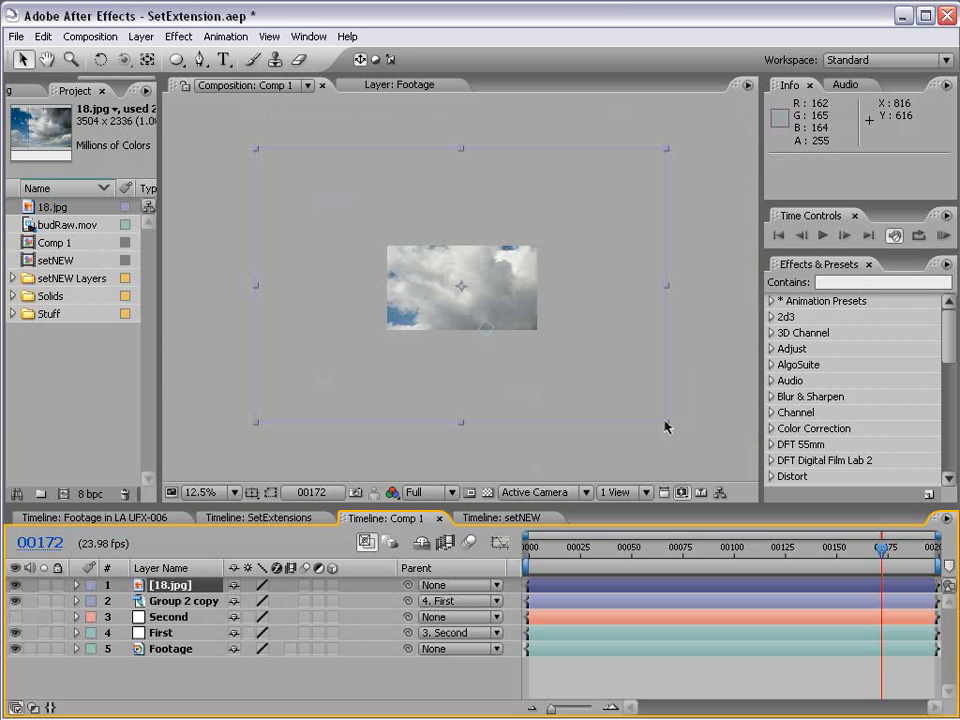
{"action": "left_click_drag", "start_coordinate": [666, 422], "coordinate": [534, 334]}
{"action": "key", "text": "period"}
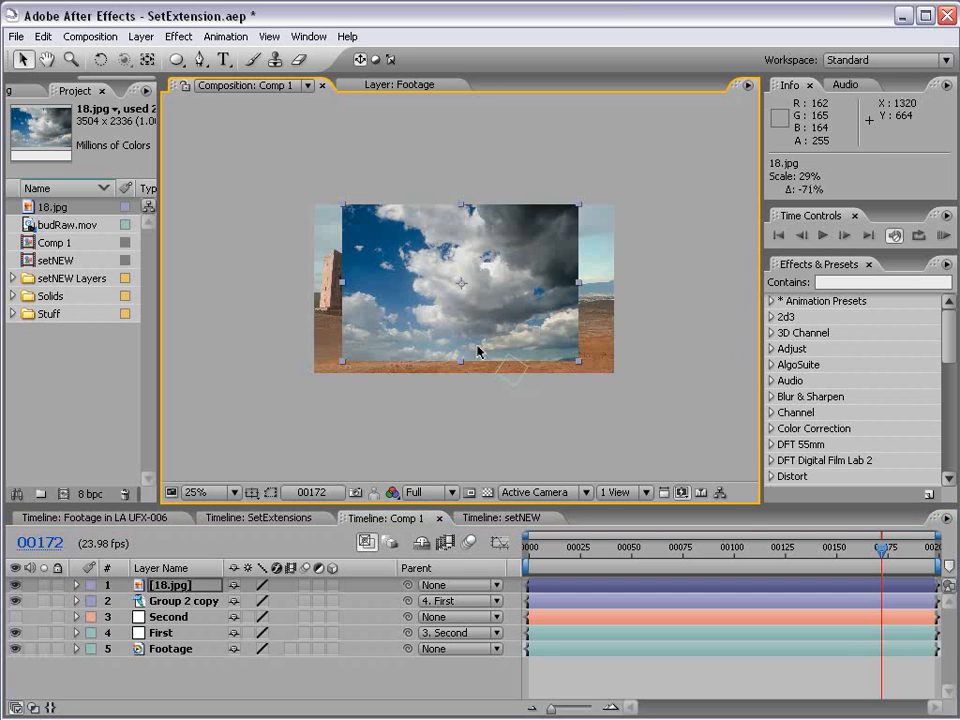
{"action": "left_click_drag", "start_coordinate": [450, 317], "coordinate": [427, 258]}
- Set the opacity of the 18.jpg sky layer to 50%
{"action": "key", "text": "t"}
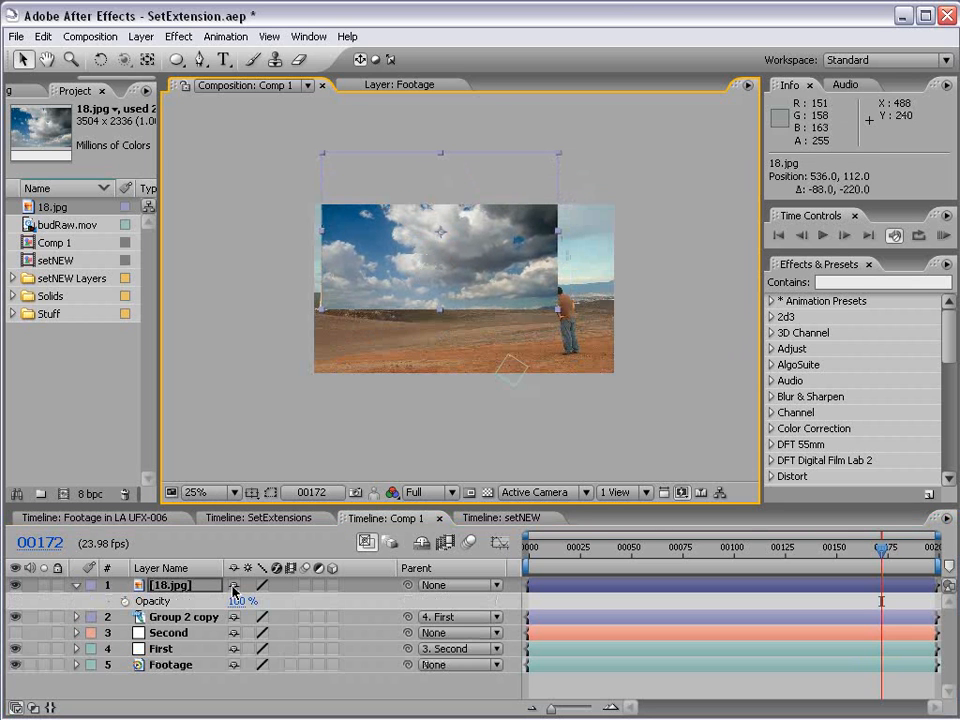
{"action": "left_click", "coordinate": [240, 601]}
{"action": "type", "text": "50"}
{"action": "key", "text": "Return"}
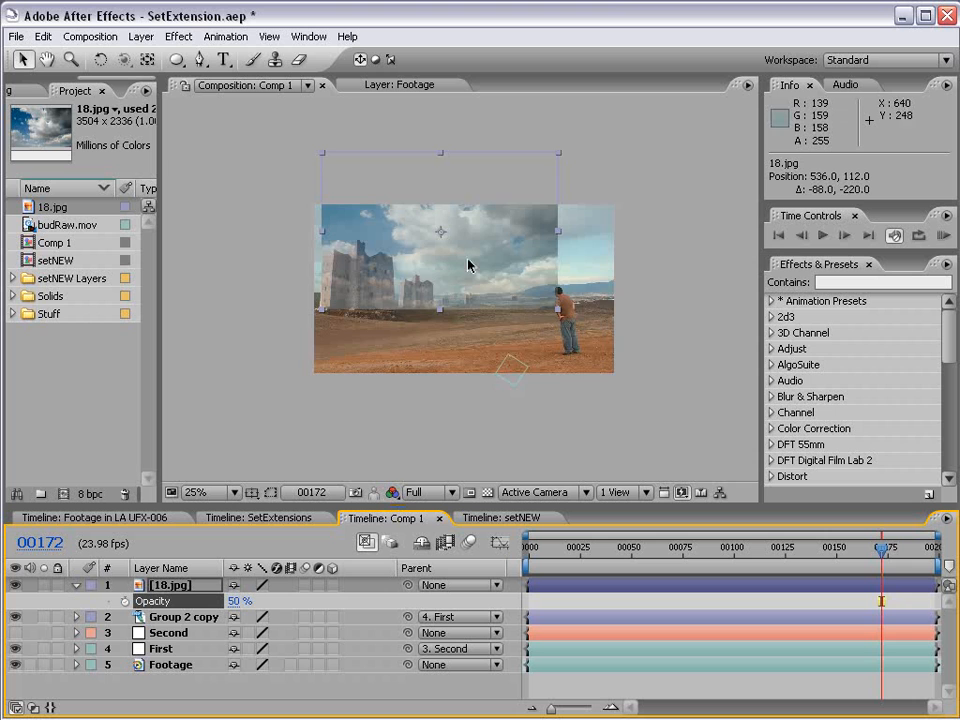
- Scale the sky image to about 43%, position it above the horizon, and place its layer beneath the castle layer
{"action": "key", "text": "period"}
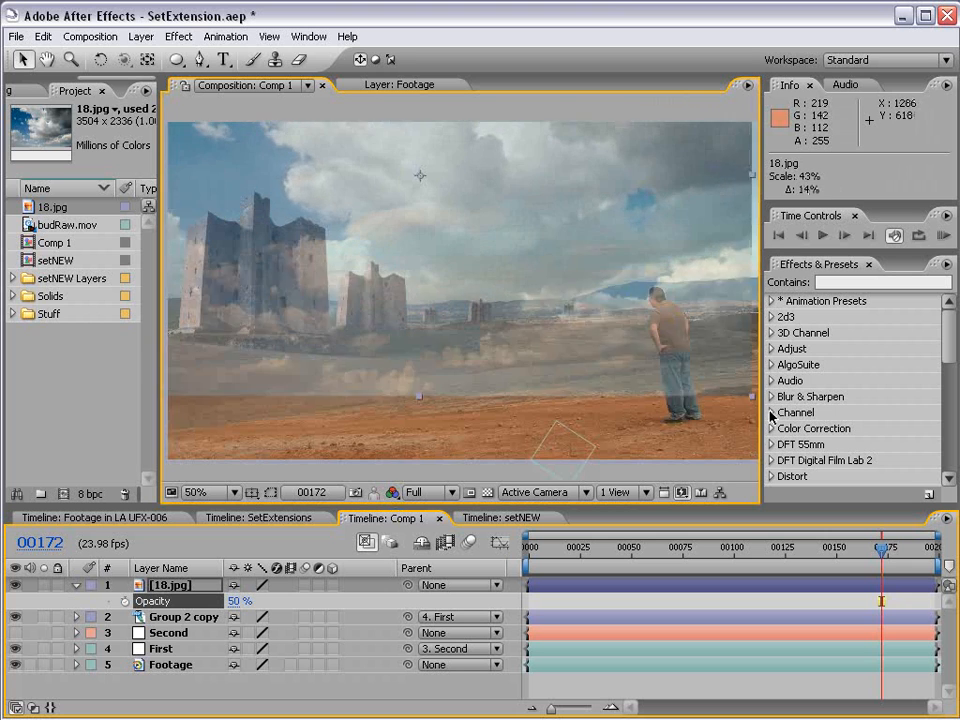
{"action": "key", "text": "comma"}
{"action": "left_click_drag", "start_coordinate": [444, 288], "coordinate": [459, 236]}
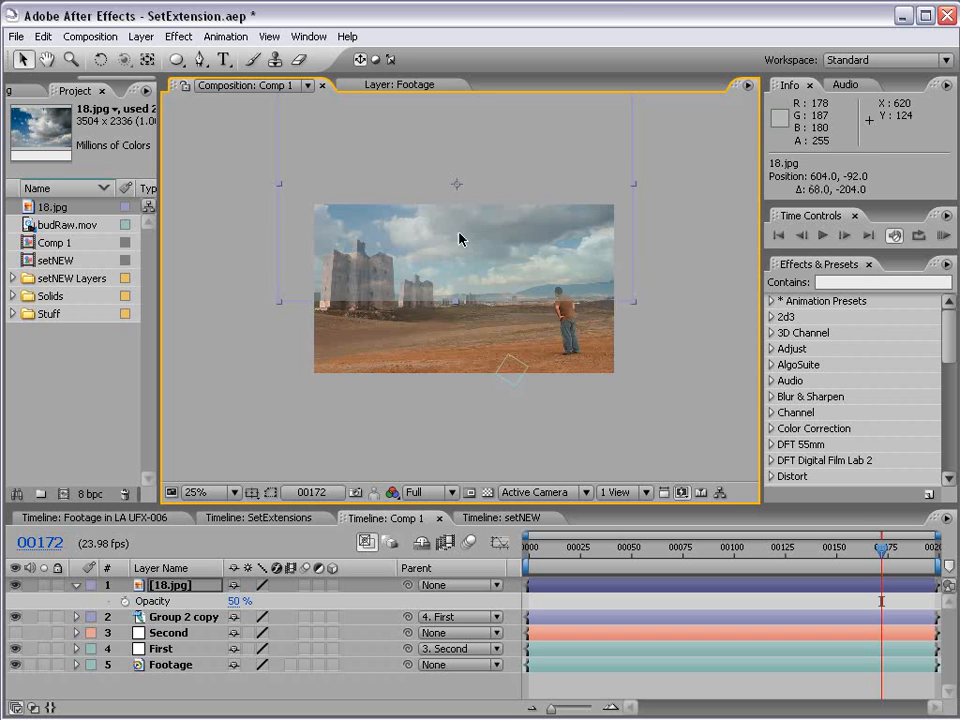
{"action": "left_click_drag", "start_coordinate": [172, 591], "coordinate": [163, 629]}
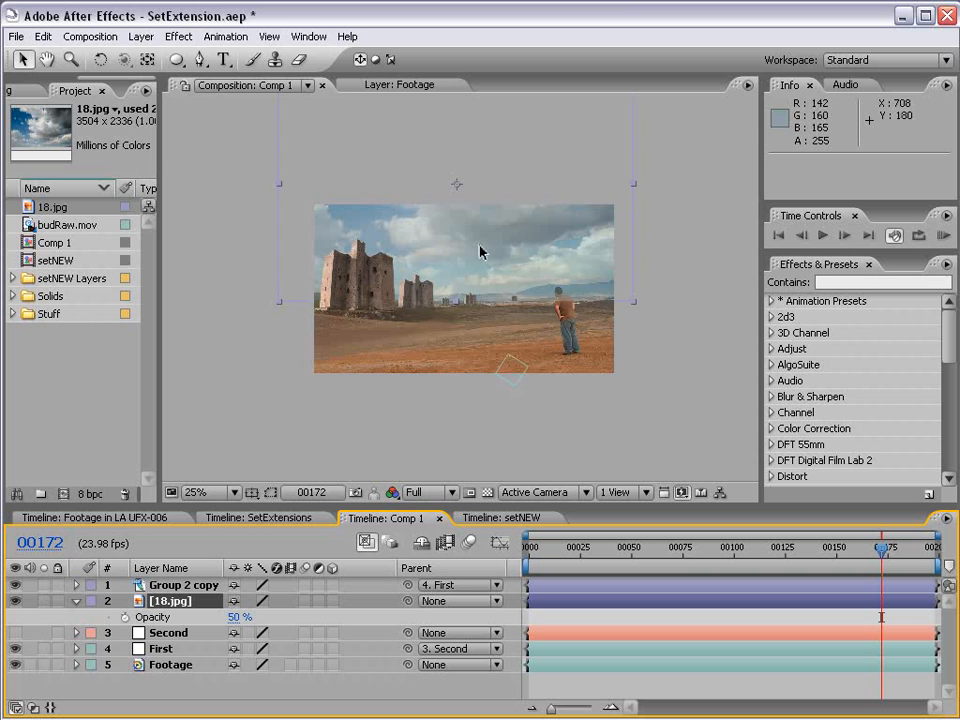
{"action": "key", "text": "period"}
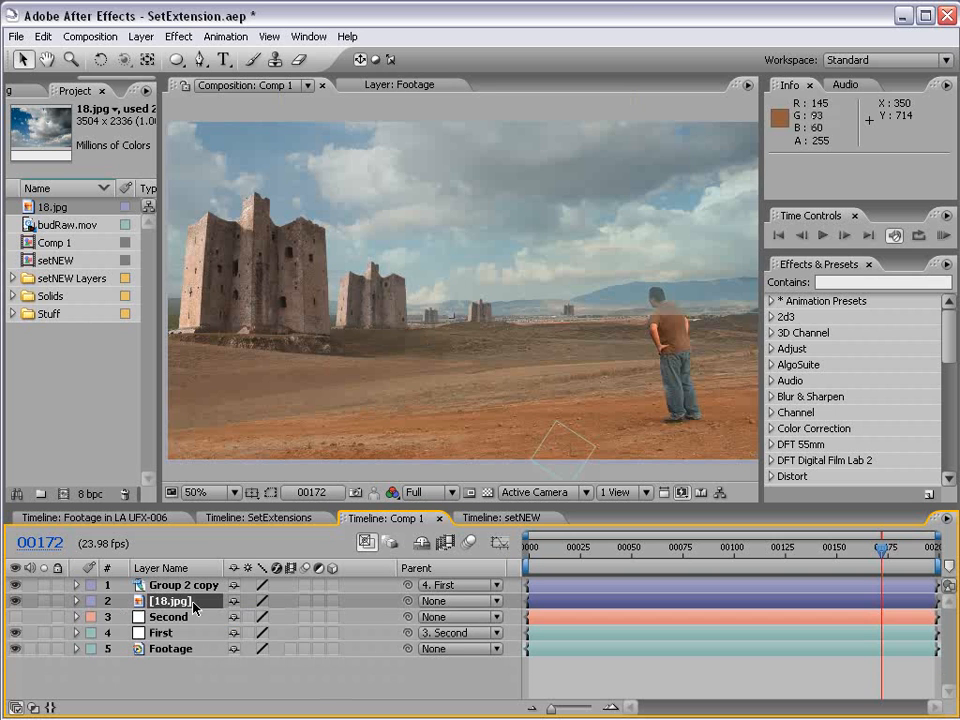
- Raise the 18.jpg layer's opacity to 75% and parent it to the First null
{"action": "left_click_drag", "start_coordinate": [236, 617], "coordinate": [258, 617]}
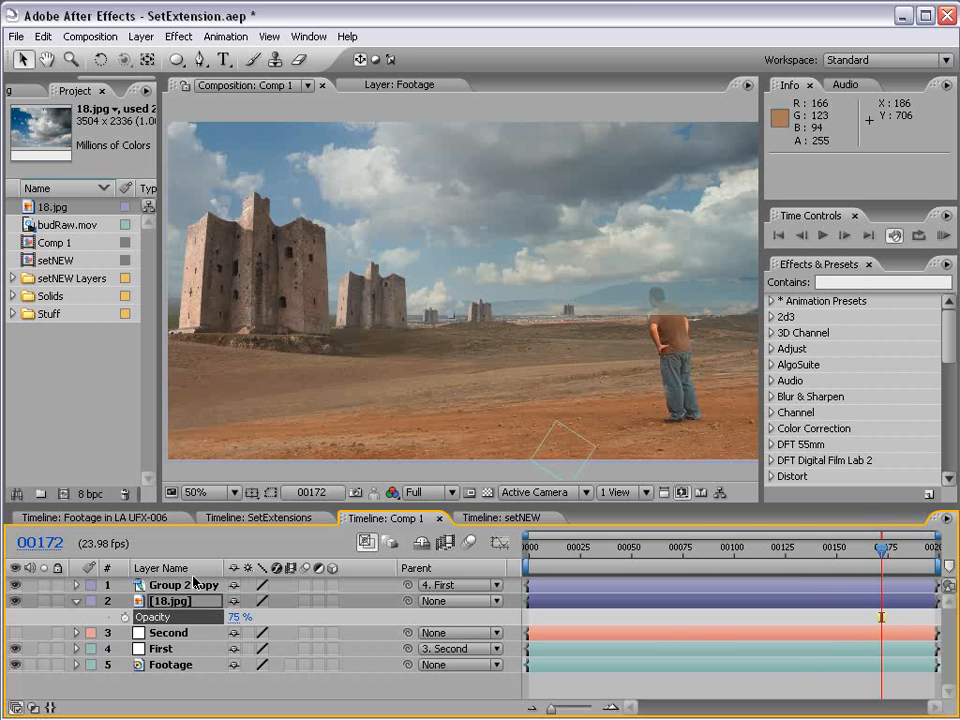
{"action": "mouse_move", "coordinate": [881, 550]}
{"action": "left_mouse_down"}
{"action": "mouse_move", "coordinate": [797, 553]}
{"action": "mouse_move", "coordinate": [880, 563]}
{"action": "left_mouse_up"}
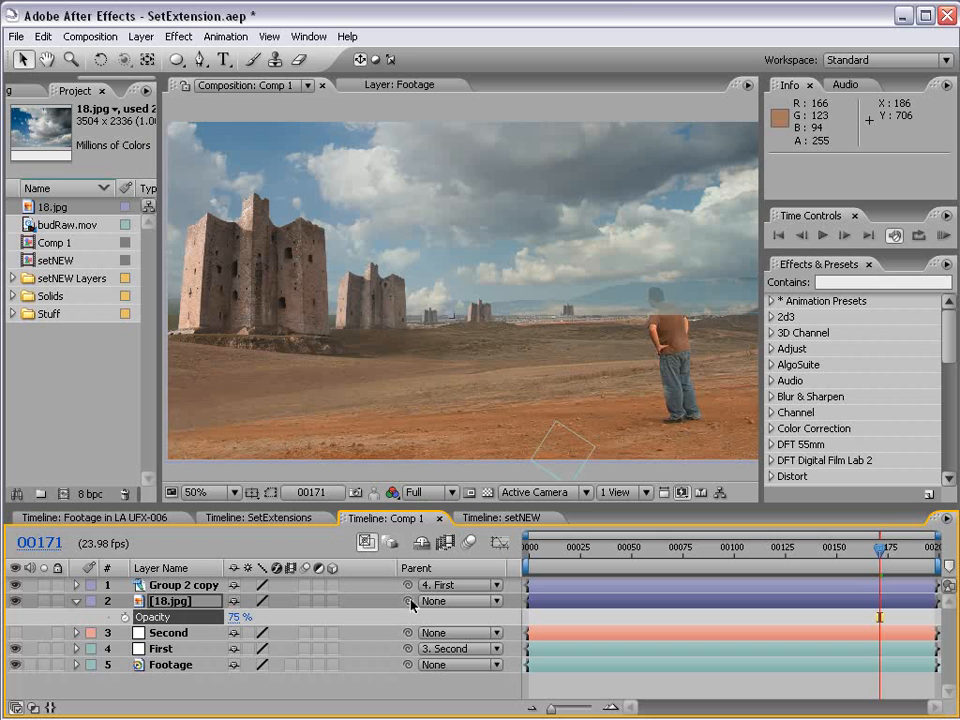
{"action": "left_click_drag", "start_coordinate": [409, 601], "coordinate": [170, 655]}
- At frame 78, draw a tall rectangular mask on the 18.jpg layer enclosing the man and the sky beside him
{"action": "left_click_drag", "start_coordinate": [879, 550], "coordinate": [685, 562]}
{"action": "key", "text": "comma"}
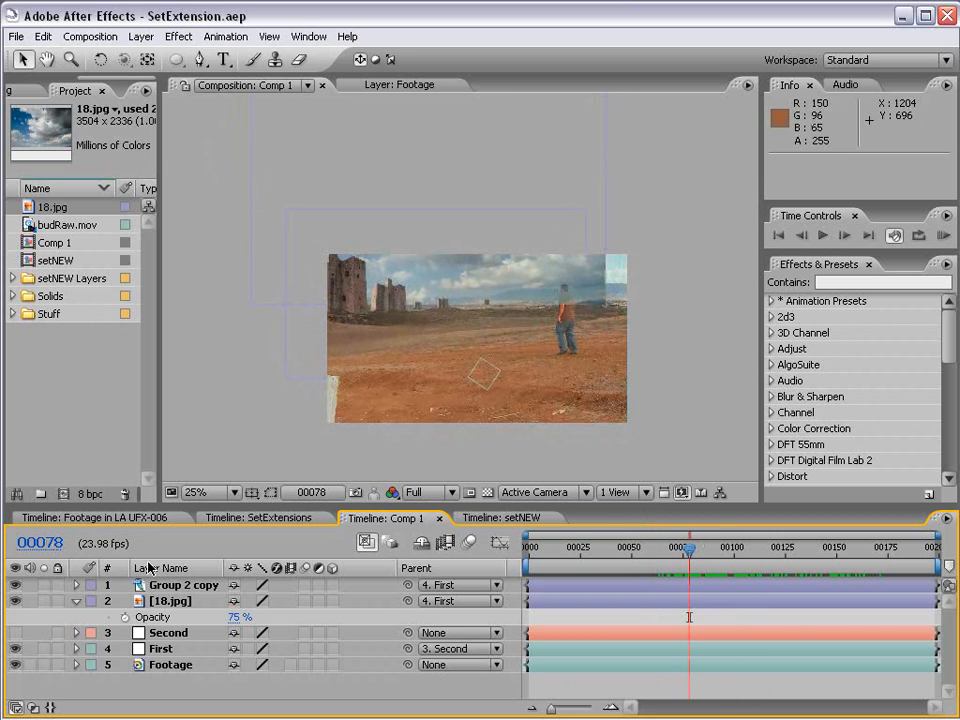
{"action": "left_click", "coordinate": [176, 603]}
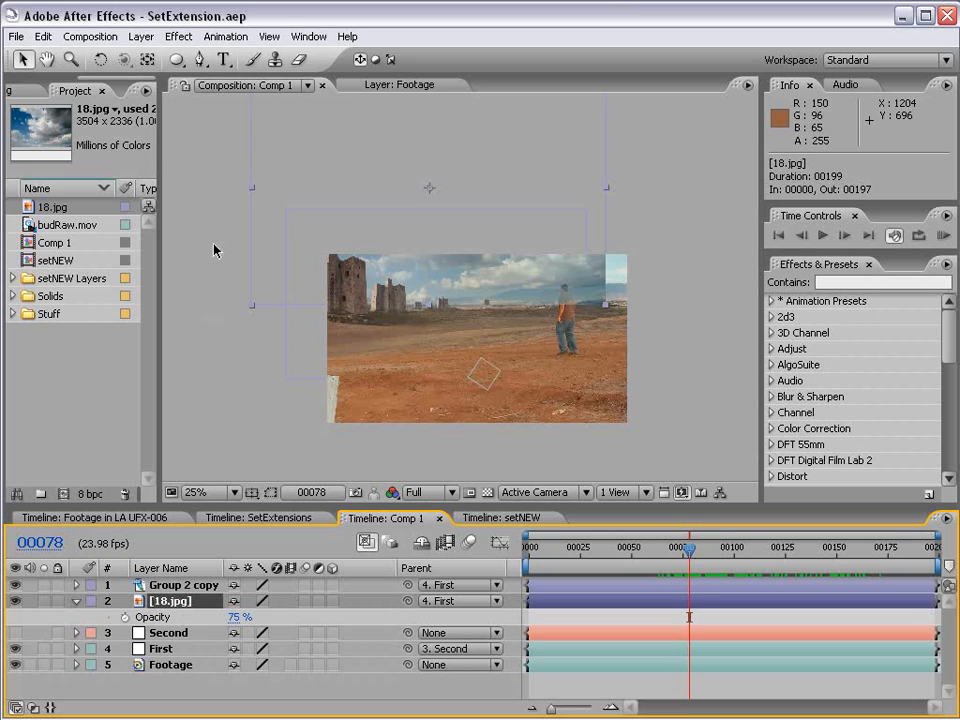
{"action": "left_click", "coordinate": [179, 62]}
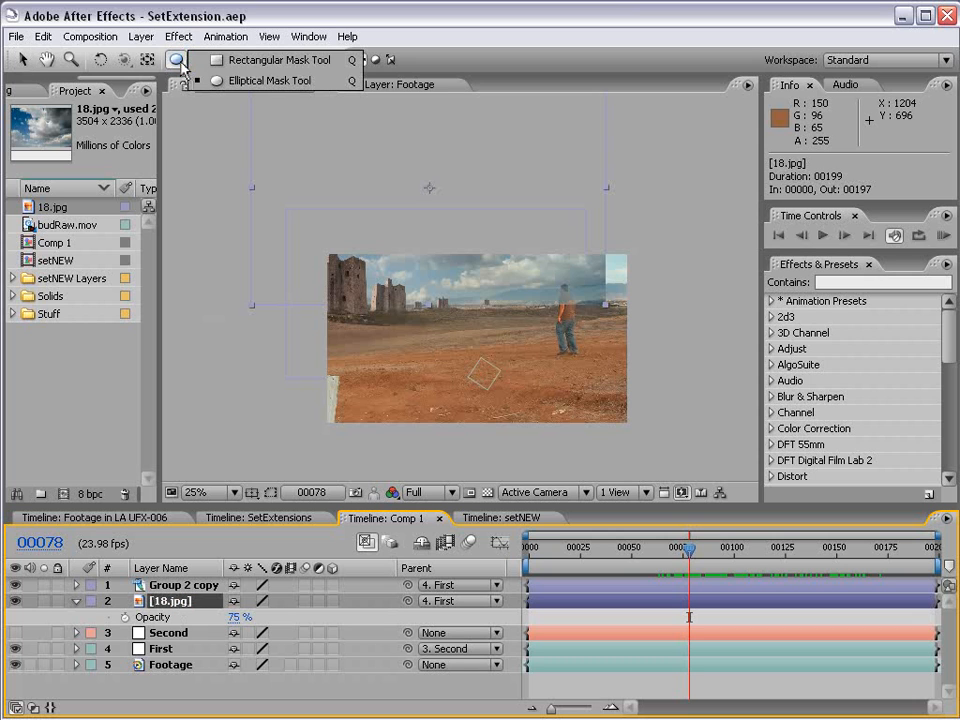
{"action": "left_click", "coordinate": [252, 60]}
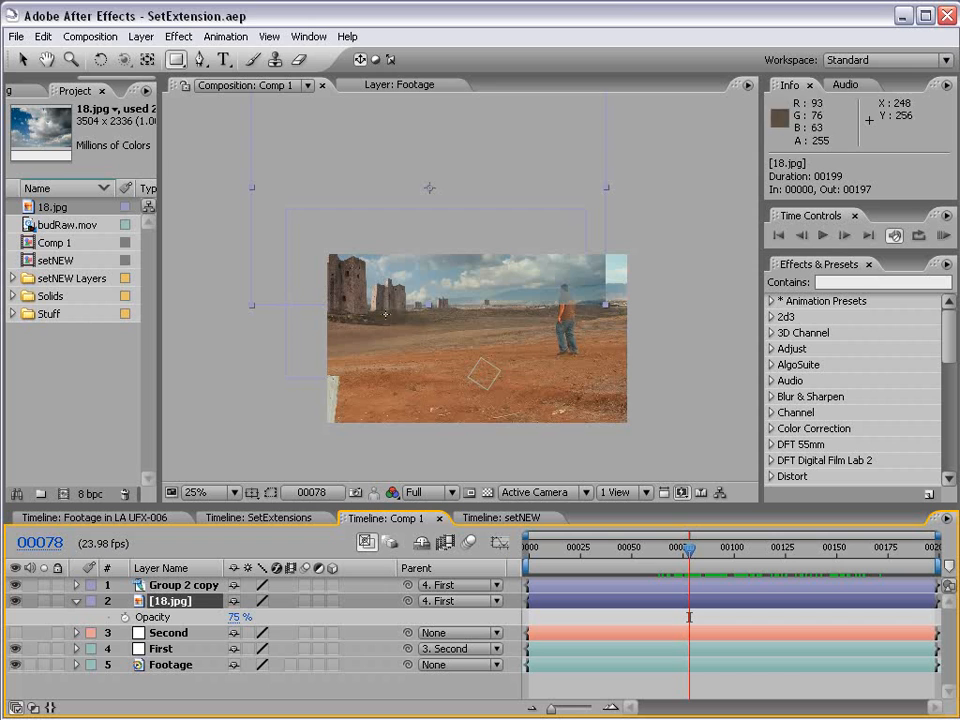
{"action": "key", "text": "space"}
{"action": "left_click_drag", "start_coordinate": [429, 216], "coordinate": [388, 298]}
{"action": "left_click_drag", "start_coordinate": [684, 131], "coordinate": [499, 433]}
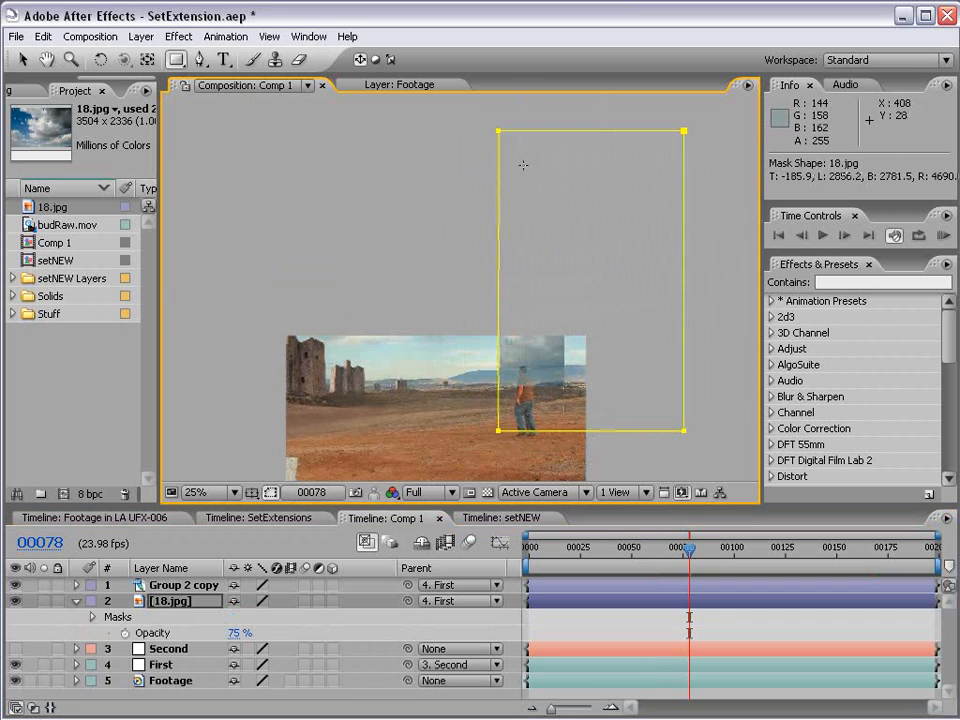
- Set Mask 1 of the 18.jpg layer to Subtract mode
{"action": "left_click", "coordinate": [172, 602]}
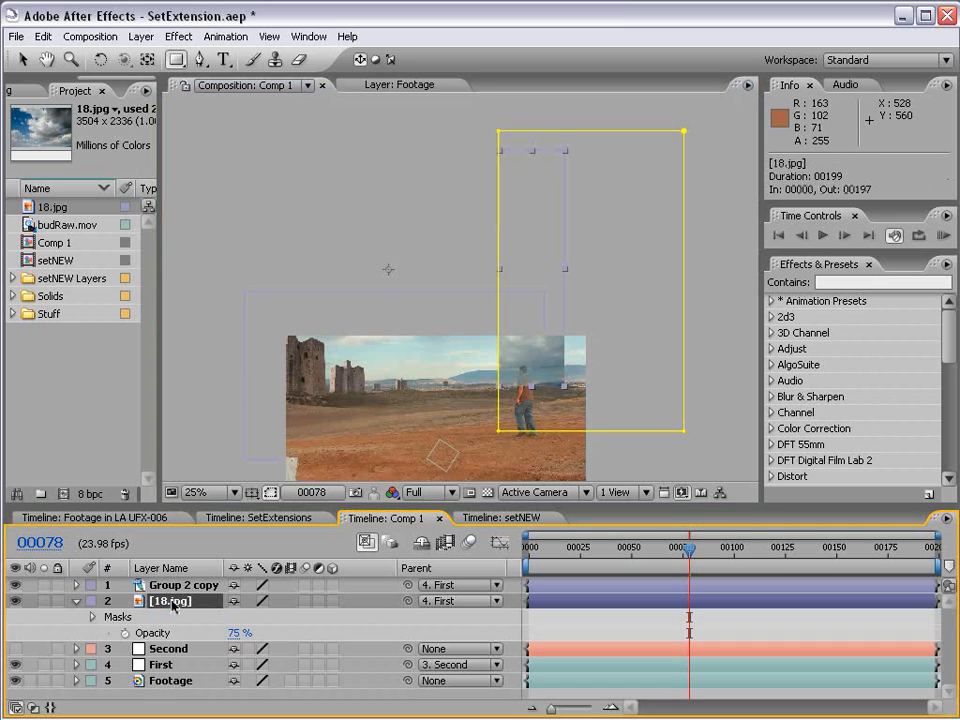
{"action": "key", "text": "m"}
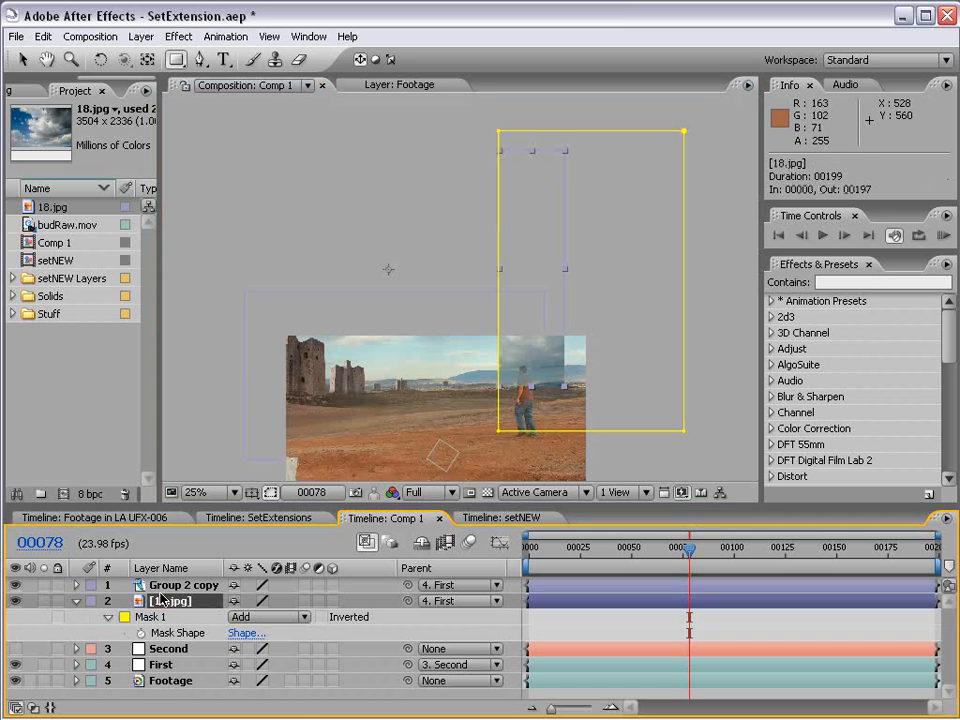
{"action": "left_click", "coordinate": [240, 617]}
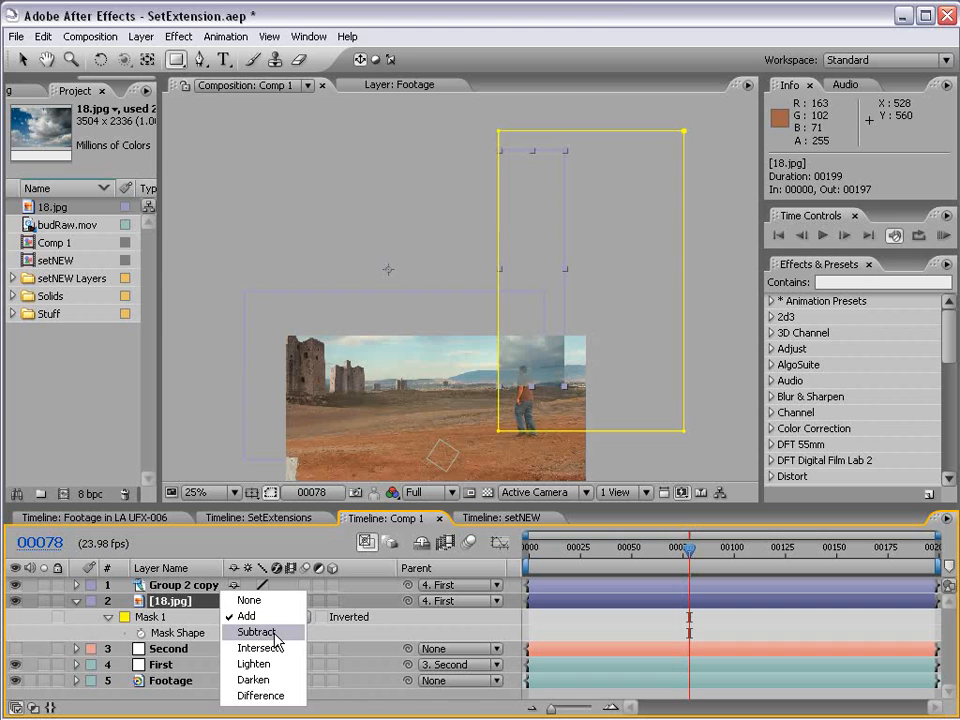
{"action": "left_click", "coordinate": [274, 571]}
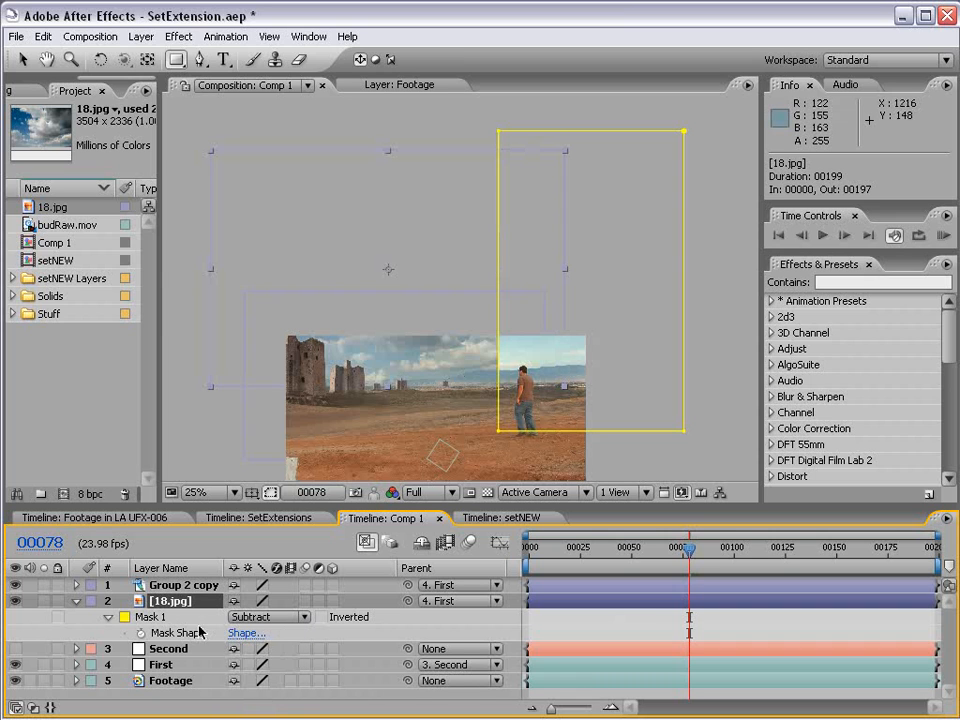
- Feather Mask 1 on the 18.jpg layer by 780 pixels to blend the new sky around the man
{"action": "key", "text": "m"}
{"action": "key", "text": "m"}
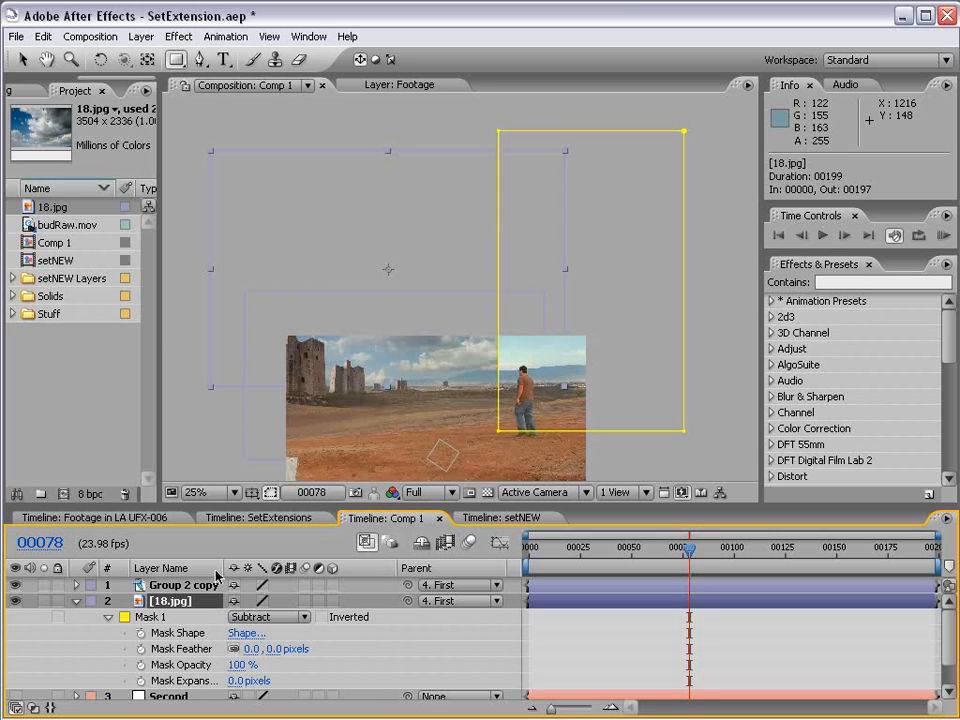
{"action": "left_click_drag", "start_coordinate": [223, 568], "coordinate": [244, 568]}
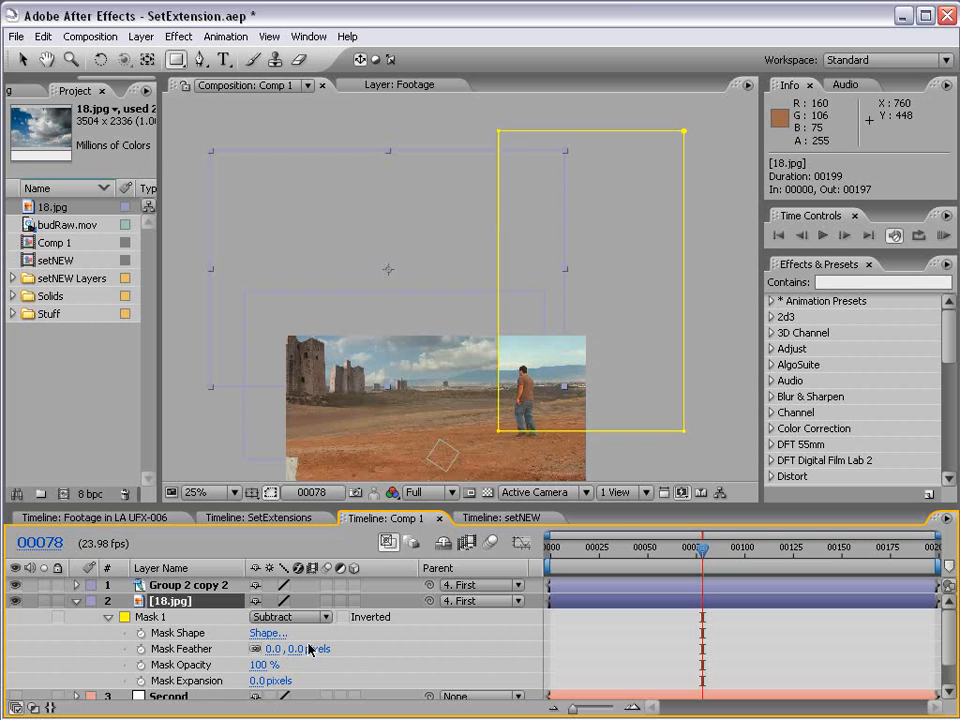
{"action": "left_click_drag", "start_coordinate": [271, 649], "coordinate": [485, 650]}
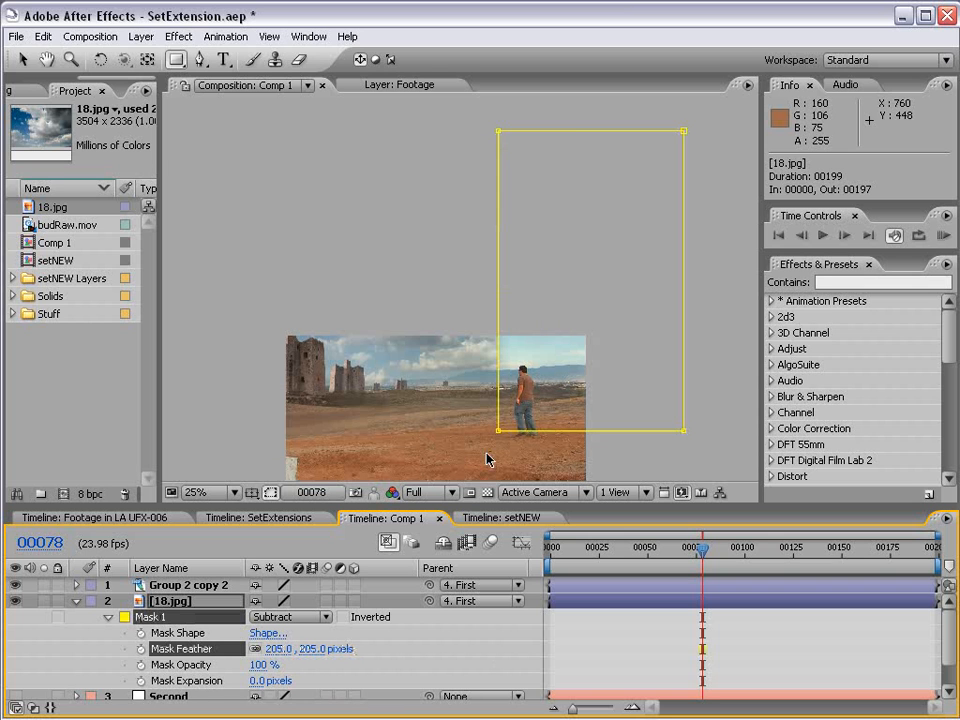
{"action": "key", "text": "h"}
{"action": "left_click_drag", "start_coordinate": [439, 415], "coordinate": [437, 289]}
{"action": "scroll", "coordinate": [440, 311], "scroll_direction": "up", "scroll_amount": 2}
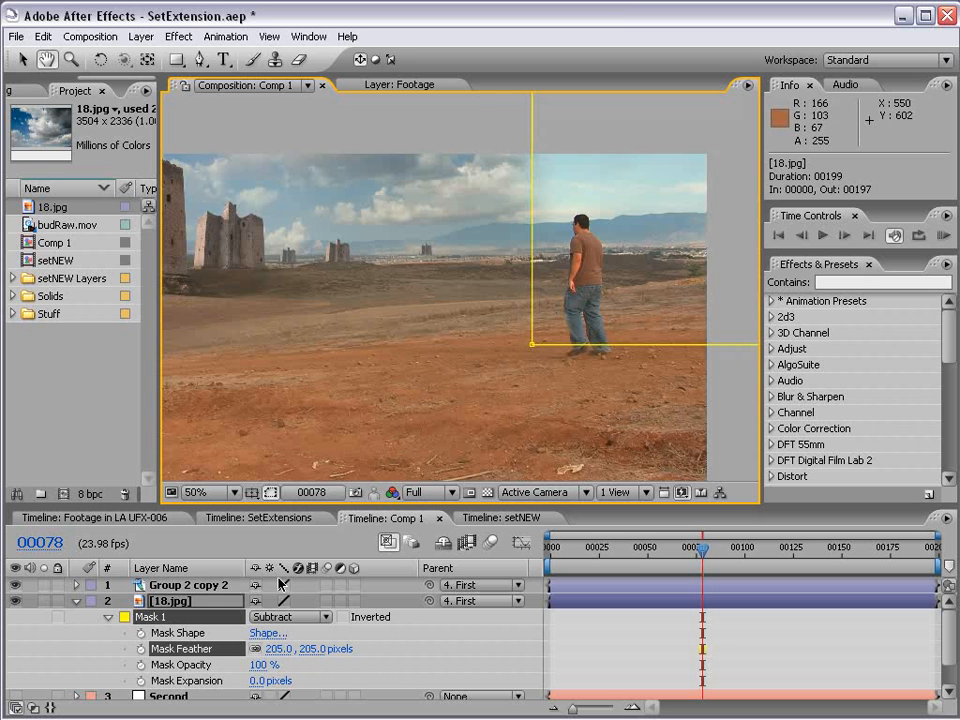
{"action": "left_click_drag", "start_coordinate": [312, 649], "coordinate": [746, 658]}
{"action": "left_click_drag", "start_coordinate": [322, 649], "coordinate": [412, 650]}
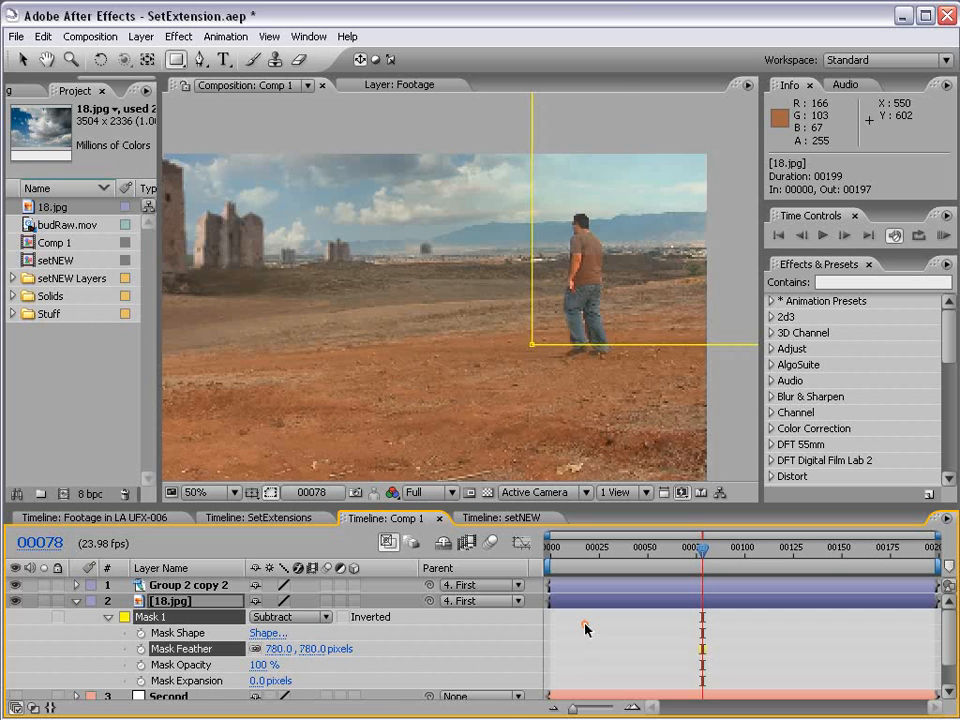
{"action": "left_click", "coordinate": [585, 628]}
{"action": "scroll", "coordinate": [446, 274], "scroll_direction": "down", "scroll_amount": 2}
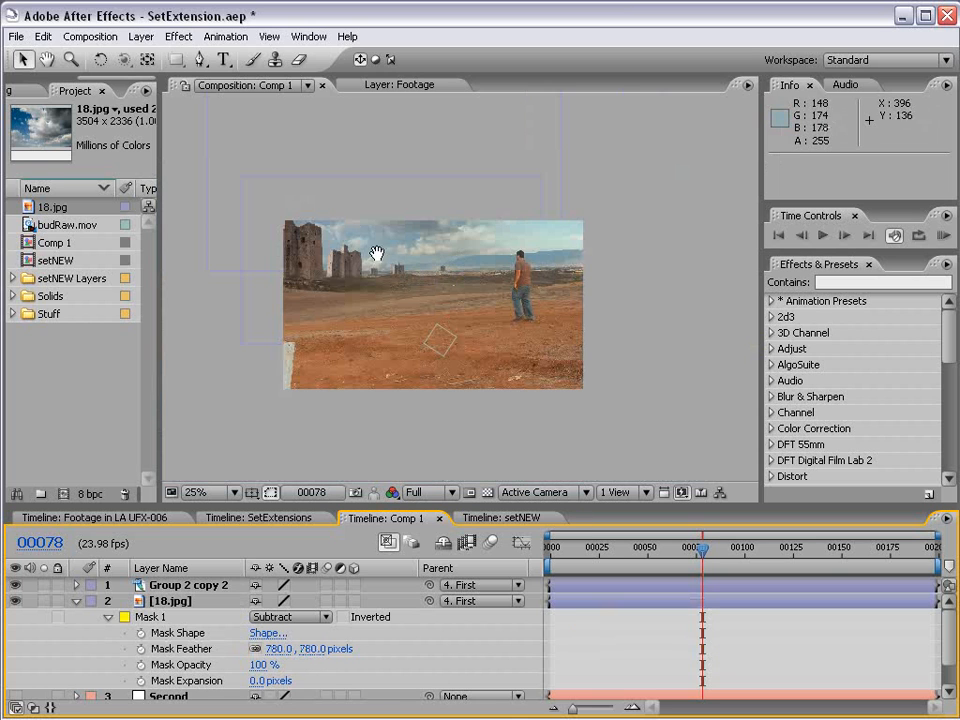
{"action": "key", "text": "h"}
{"action": "left_click_drag", "start_coordinate": [479, 327], "coordinate": [542, 360]}
{"action": "mouse_move", "coordinate": [703, 548]}
{"action": "left_mouse_down"}
{"action": "mouse_move", "coordinate": [885, 555]}
{"action": "mouse_move", "coordinate": [703, 556]}
{"action": "left_mouse_up"}
{"action": "left_click", "coordinate": [22, 59]}
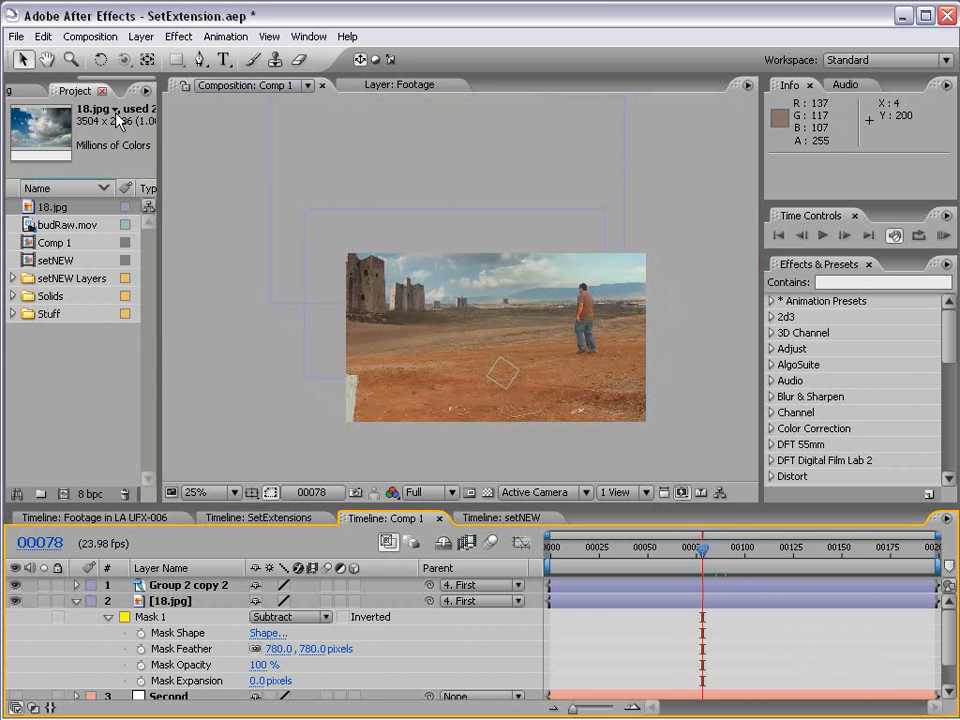
- Draw a wide rectangular mask on the 18.jpg layer spanning the full frame width, from just above the horizon down over the ground
{"action": "left_click", "coordinate": [587, 601]}
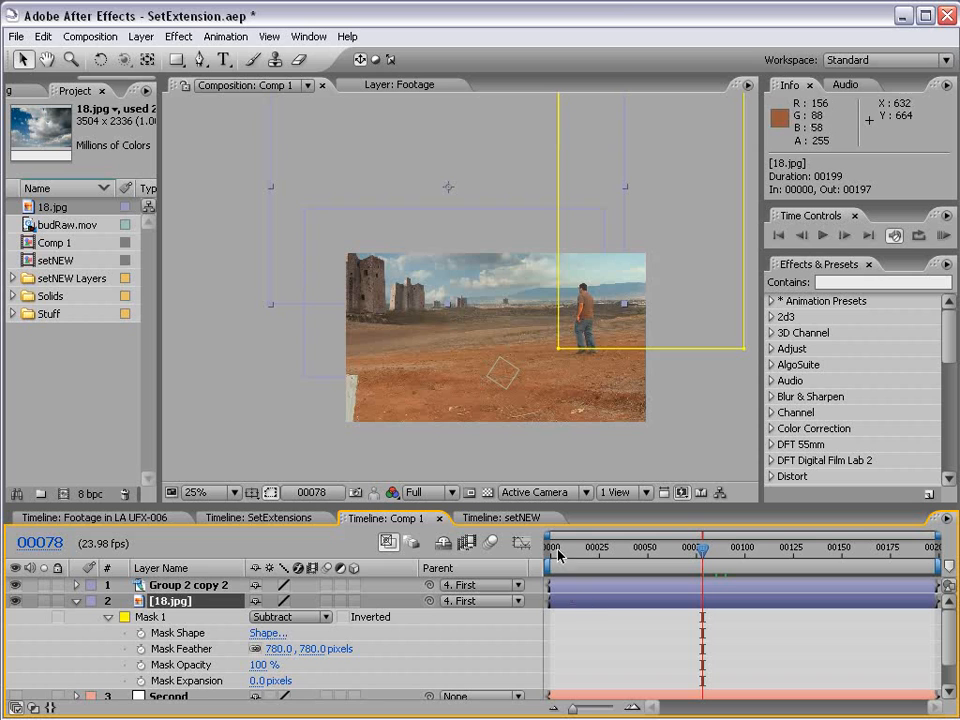
{"action": "left_click", "coordinate": [177, 59]}
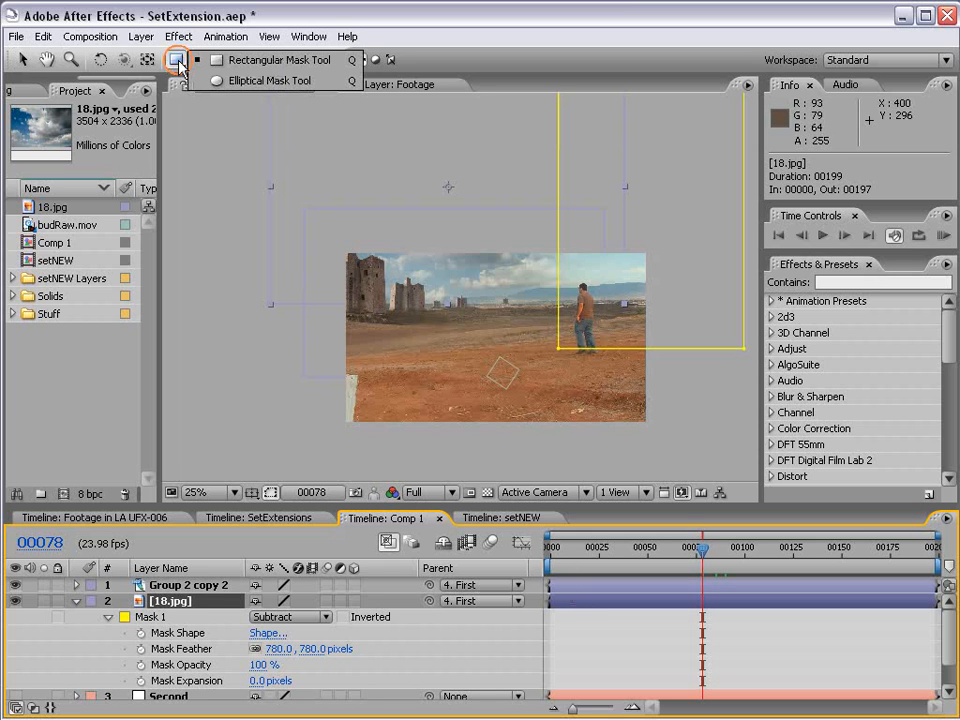
{"action": "left_click", "coordinate": [239, 62]}
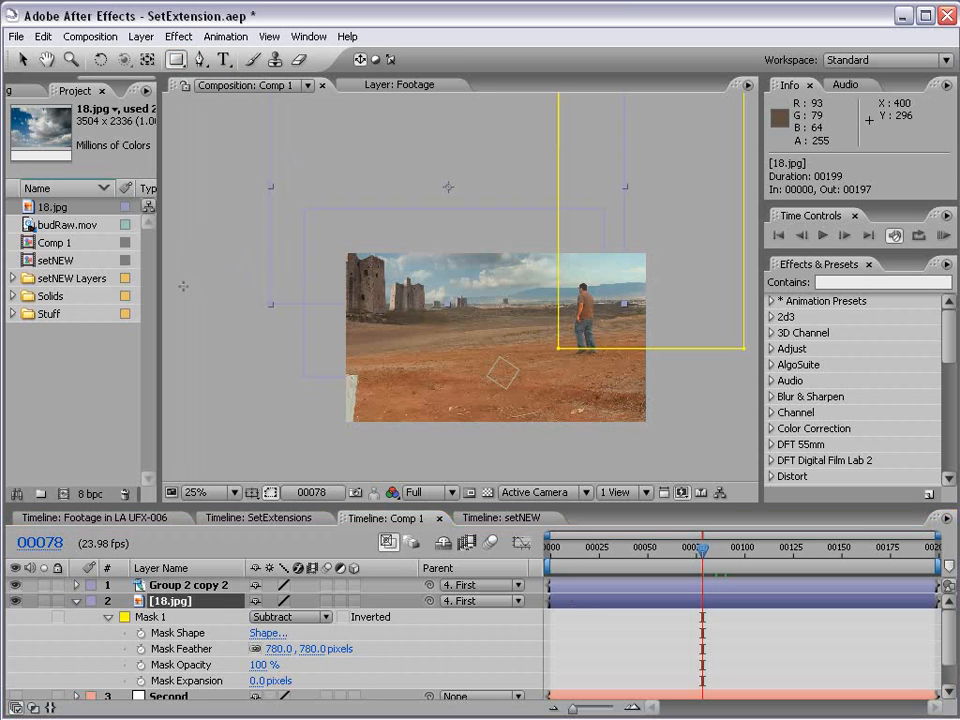
{"action": "left_click_drag", "start_coordinate": [170, 274], "coordinate": [794, 407]}
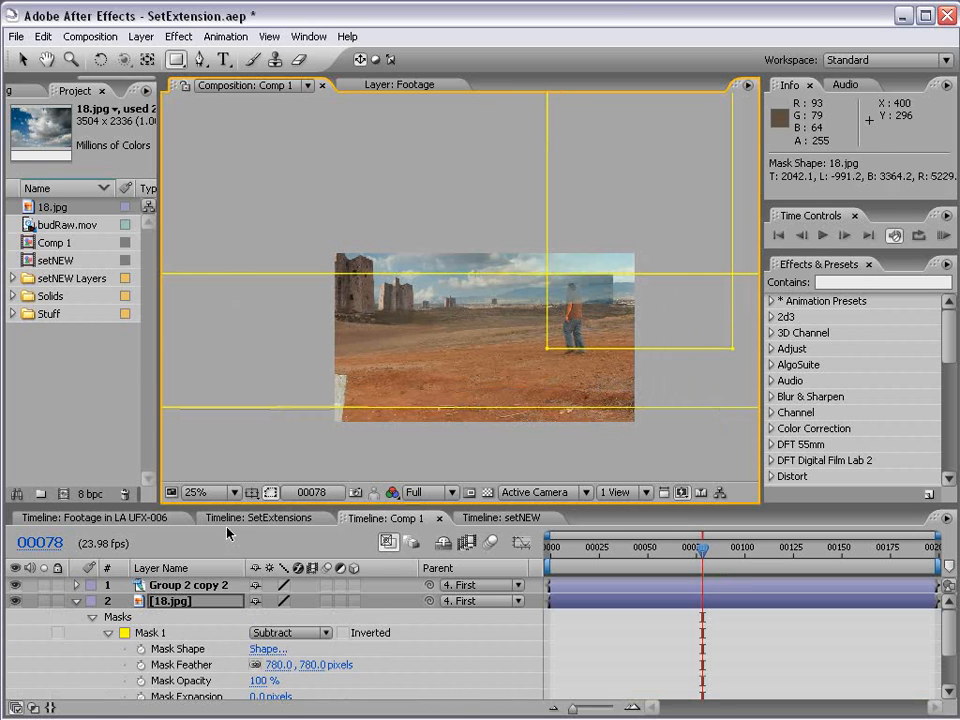
- Set Mask 2 of the 18.jpg layer to Subtract mode and feather it by 500 pixels
{"action": "scroll", "coordinate": [200, 621], "scroll_direction": "down", "scroll_amount": 5}
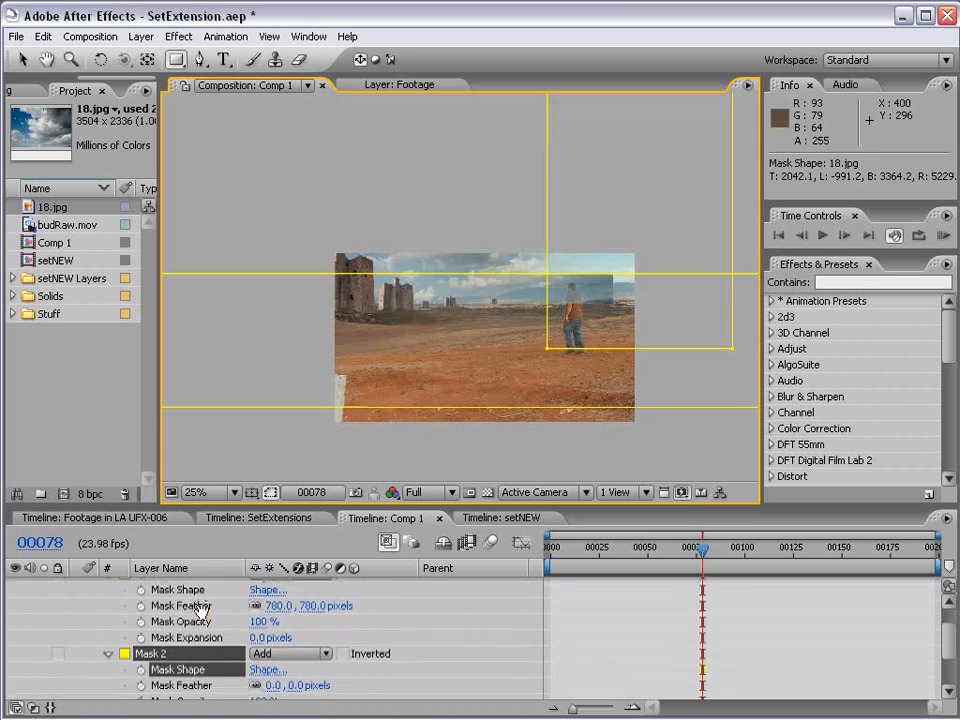
{"action": "left_click", "coordinate": [311, 598]}
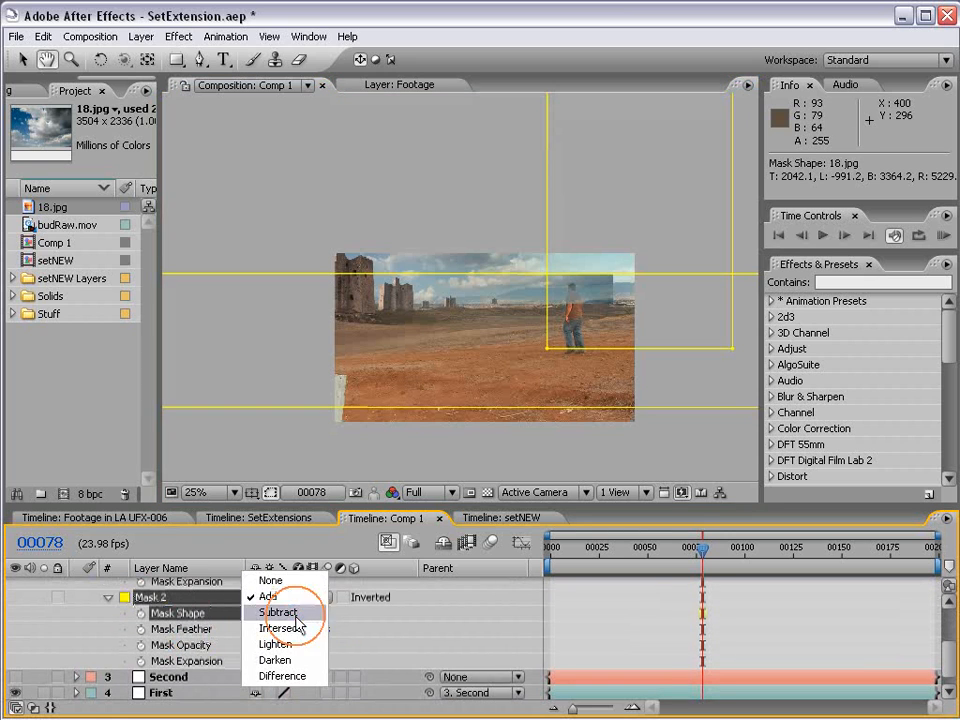
{"action": "left_click", "coordinate": [290, 614]}
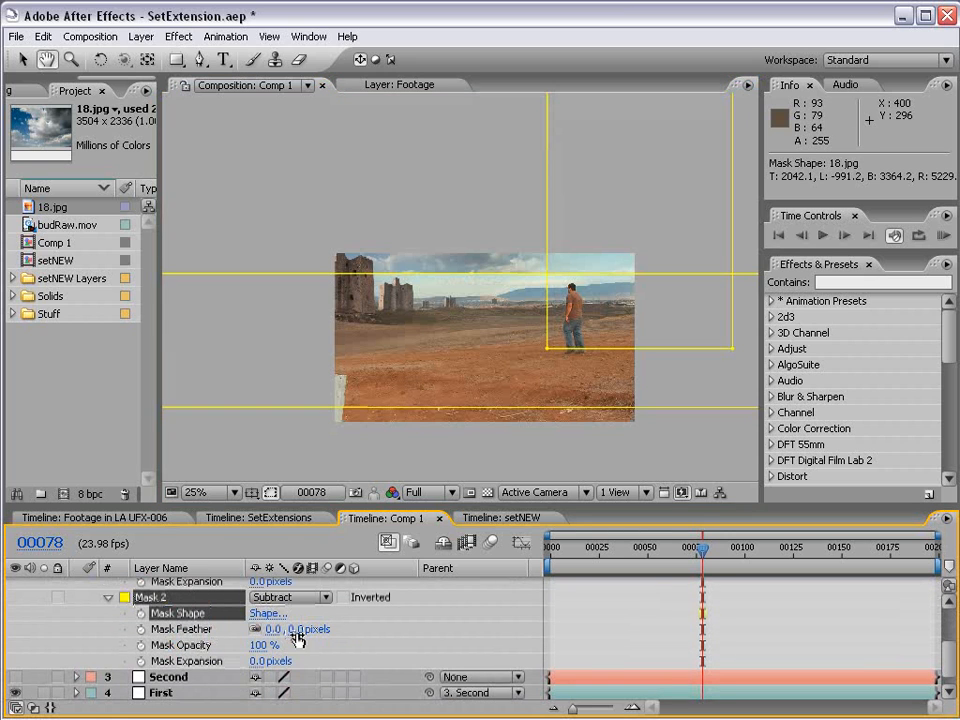
{"action": "left_click_drag", "start_coordinate": [272, 629], "coordinate": [354, 632]}
{"action": "key", "text": "v"}
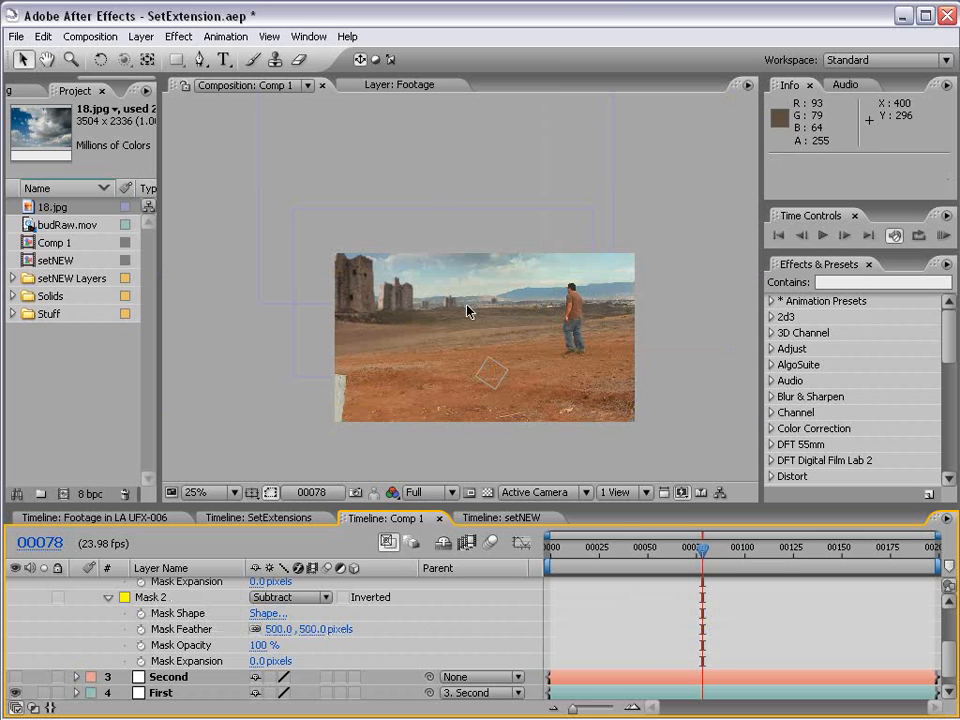
- Inspect the blended sky and castles at frame 197, and collapse the 18.jpg layer's mask properties
{"action": "left_click_drag", "start_coordinate": [702, 549], "coordinate": [930, 565]}
{"action": "scroll", "coordinate": [432, 374], "scroll_direction": "up", "scroll_amount": 2}
{"action": "left_click_drag", "start_coordinate": [432, 374], "coordinate": [393, 282]}
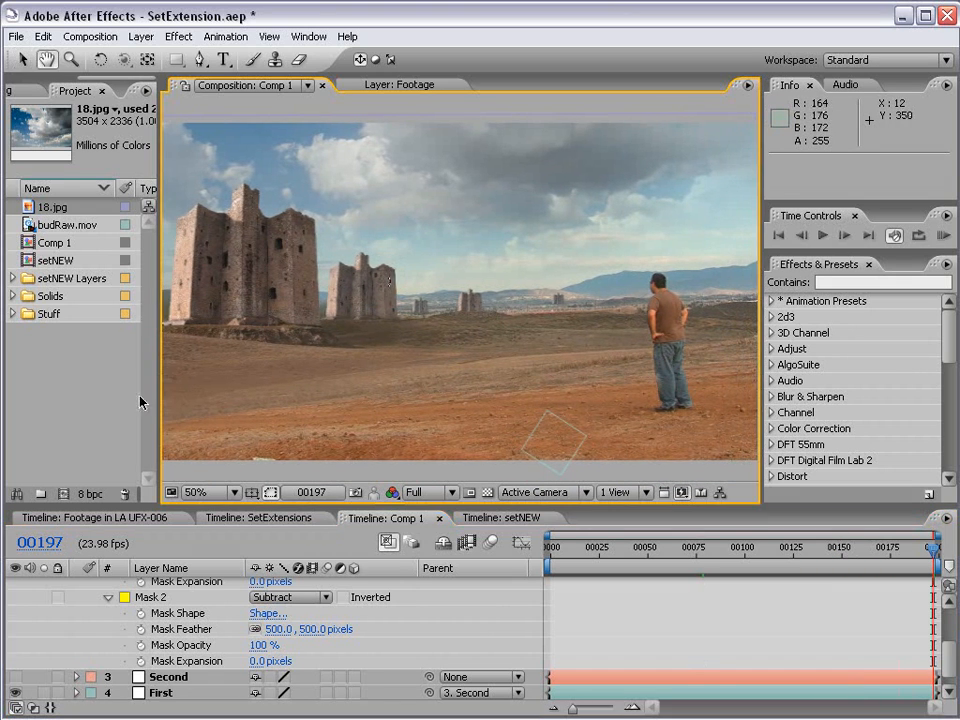
{"action": "scroll", "coordinate": [140, 620], "scroll_direction": "up", "scroll_amount": 3}
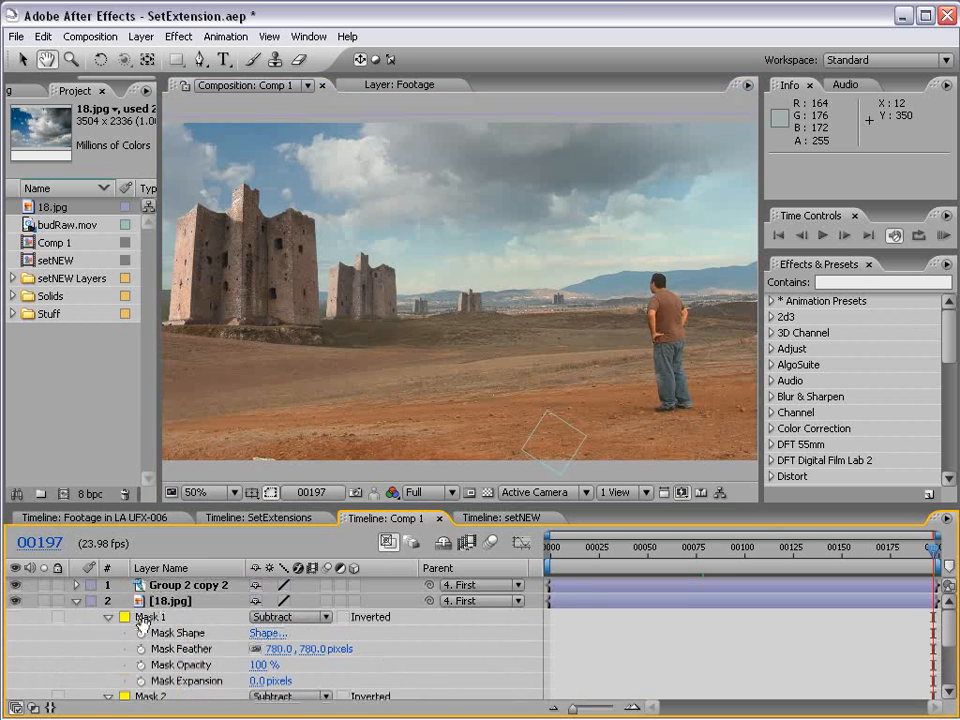
{"action": "left_click", "coordinate": [77, 601]}
{"action": "key", "text": "v"}
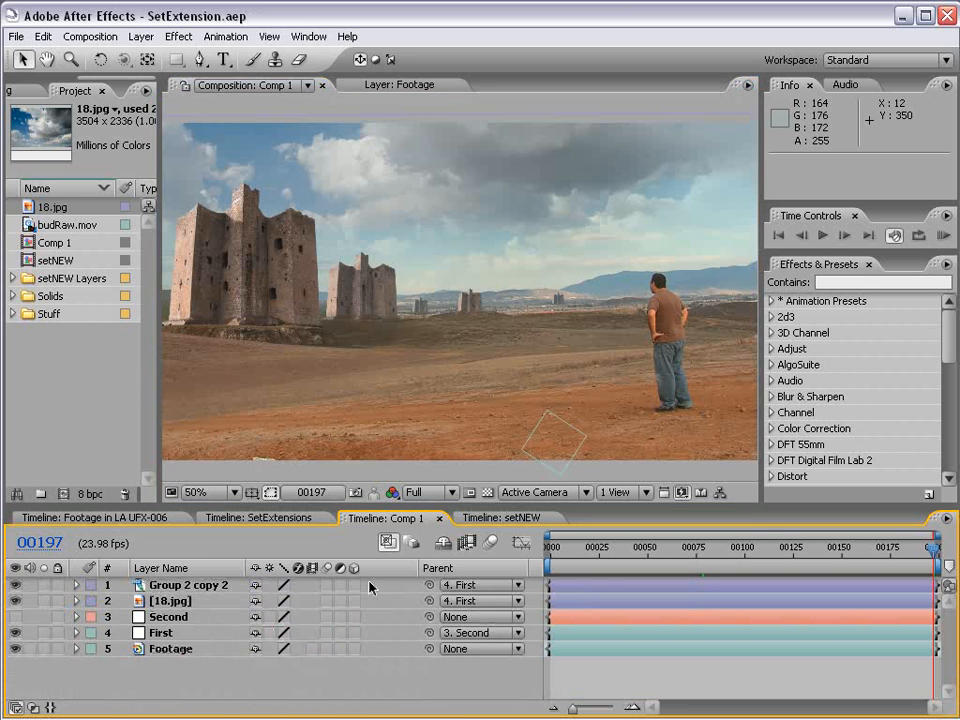
- Scrub through the later part of the shot and compare the composite with the Group 2 copy 2 castle layer hidden and shown
{"action": "left_click_drag", "start_coordinate": [157, 338], "coordinate": [112, 338]}
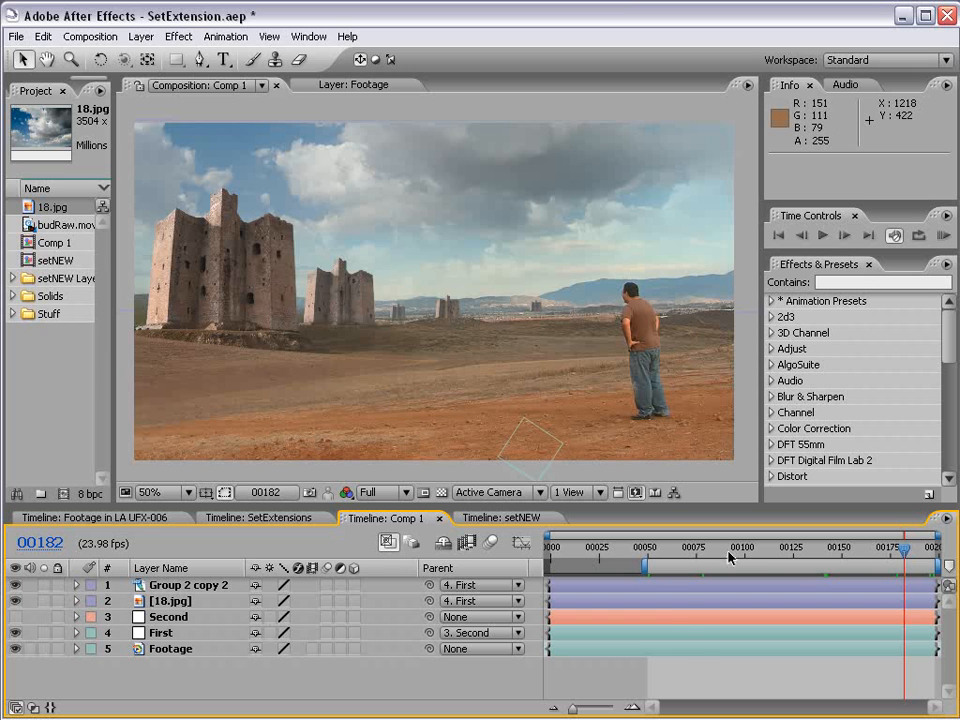
{"action": "left_click", "coordinate": [688, 548]}
{"action": "left_click_drag", "start_coordinate": [688, 548], "coordinate": [873, 569]}
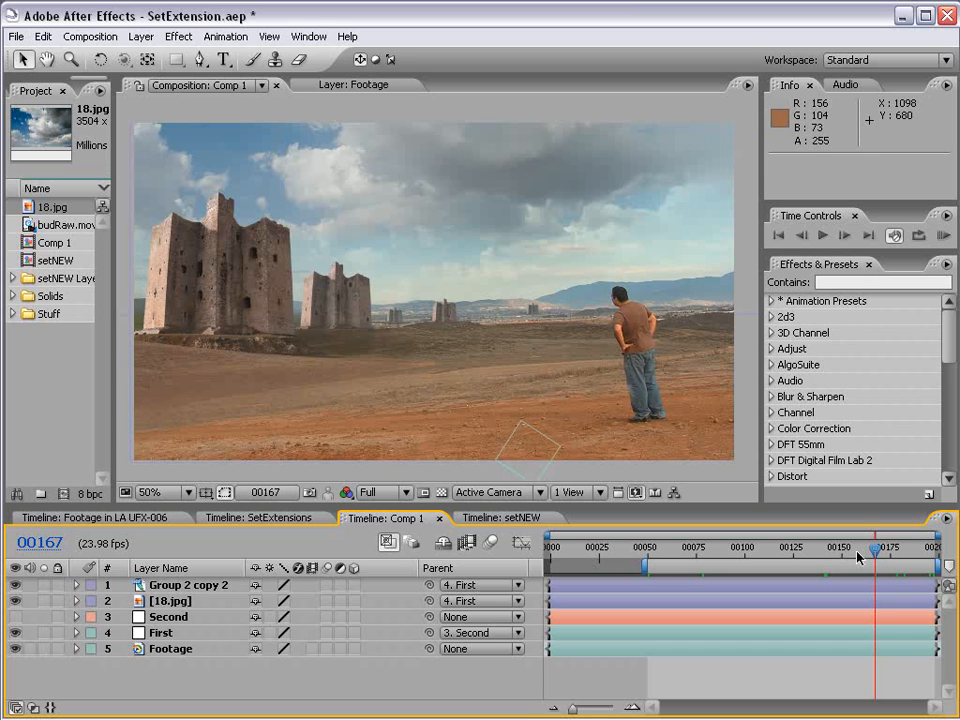
{"action": "mouse_move", "coordinate": [875, 550]}
{"action": "left_mouse_down"}
{"action": "mouse_move", "coordinate": [916, 557]}
{"action": "mouse_move", "coordinate": [883, 556]}
{"action": "left_mouse_up"}
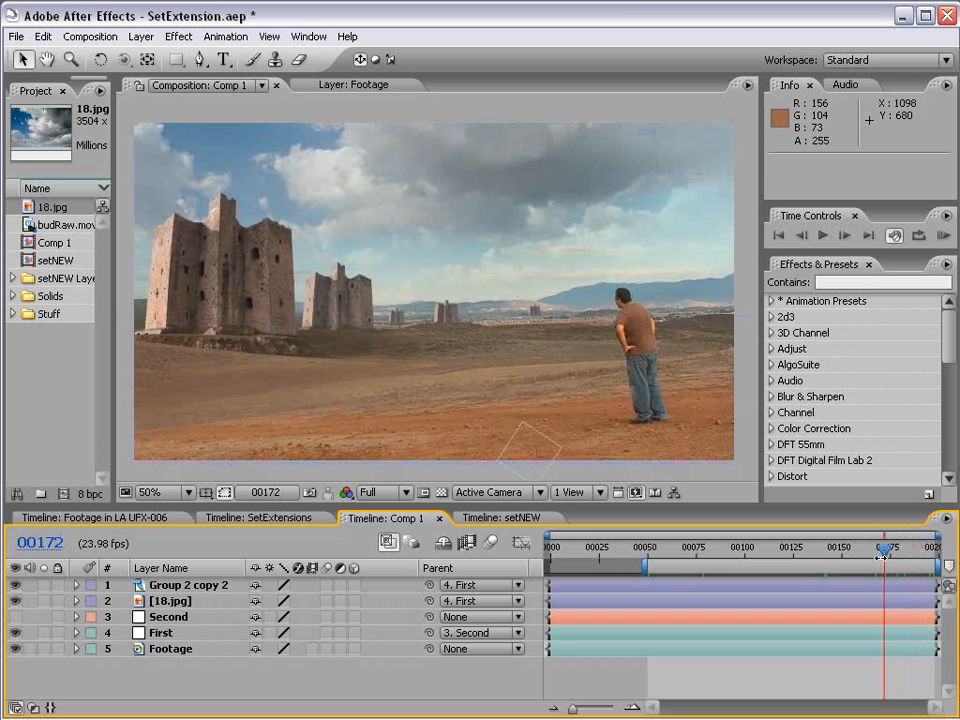
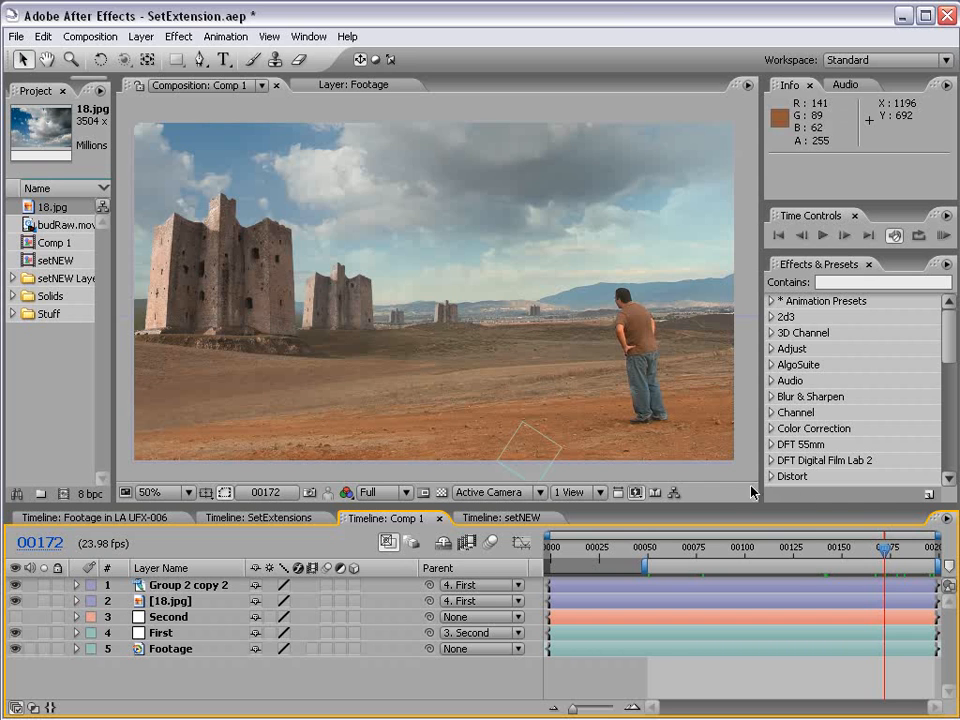
{"action": "mouse_move", "coordinate": [884, 553]}
{"action": "left_mouse_down"}
{"action": "mouse_move", "coordinate": [806, 557]}
{"action": "mouse_move", "coordinate": [868, 558]}
{"action": "left_mouse_up"}
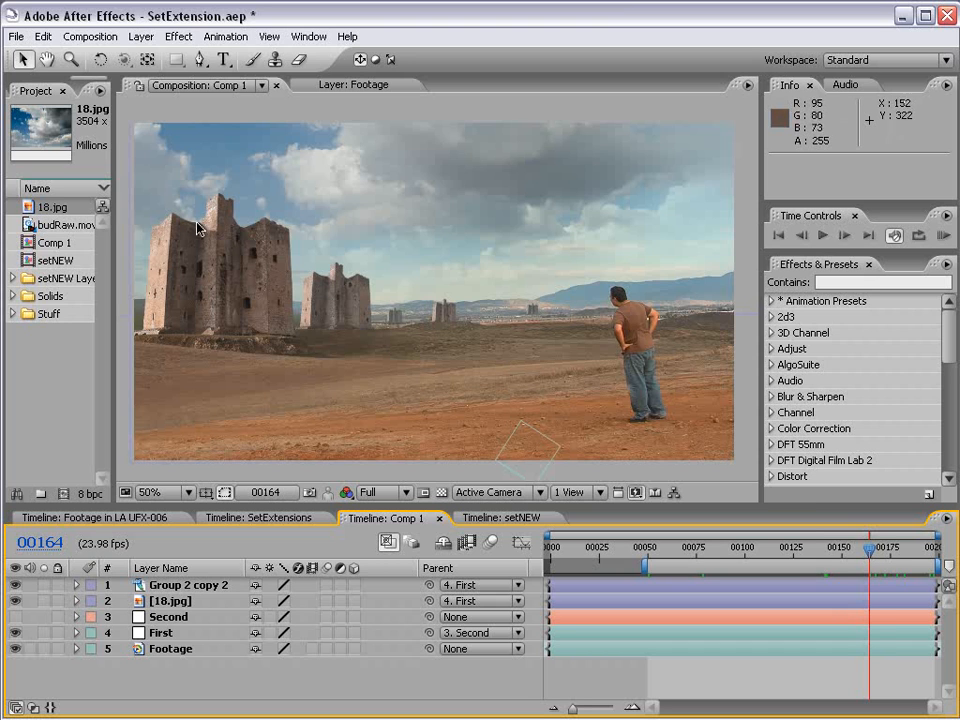
{"action": "left_click_drag", "start_coordinate": [868, 557], "coordinate": [862, 560]}
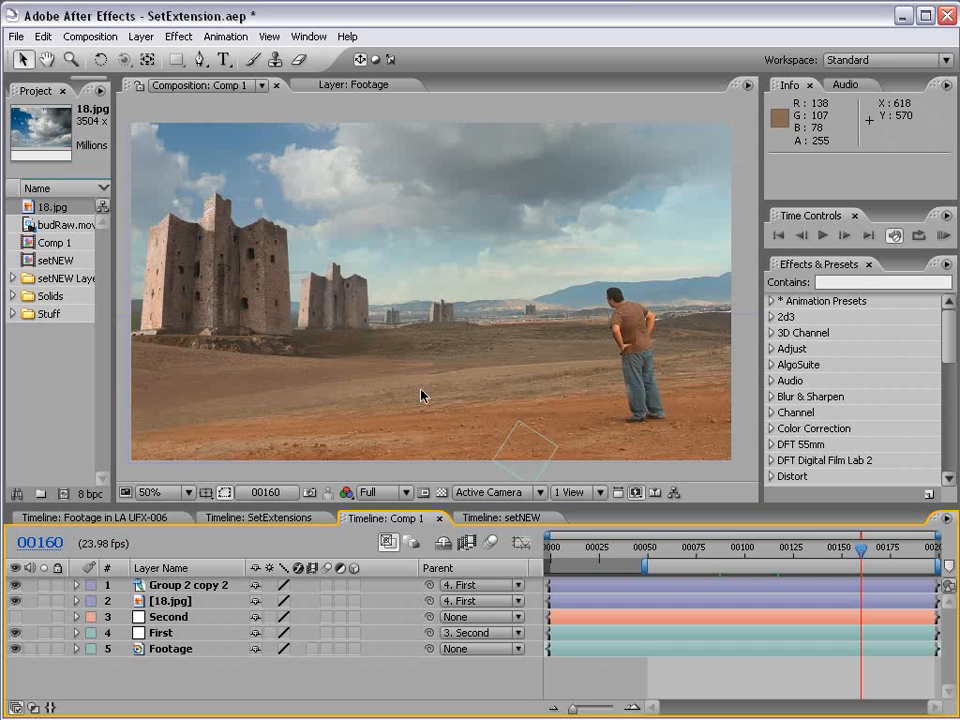
{"action": "left_click", "coordinate": [15, 585]}
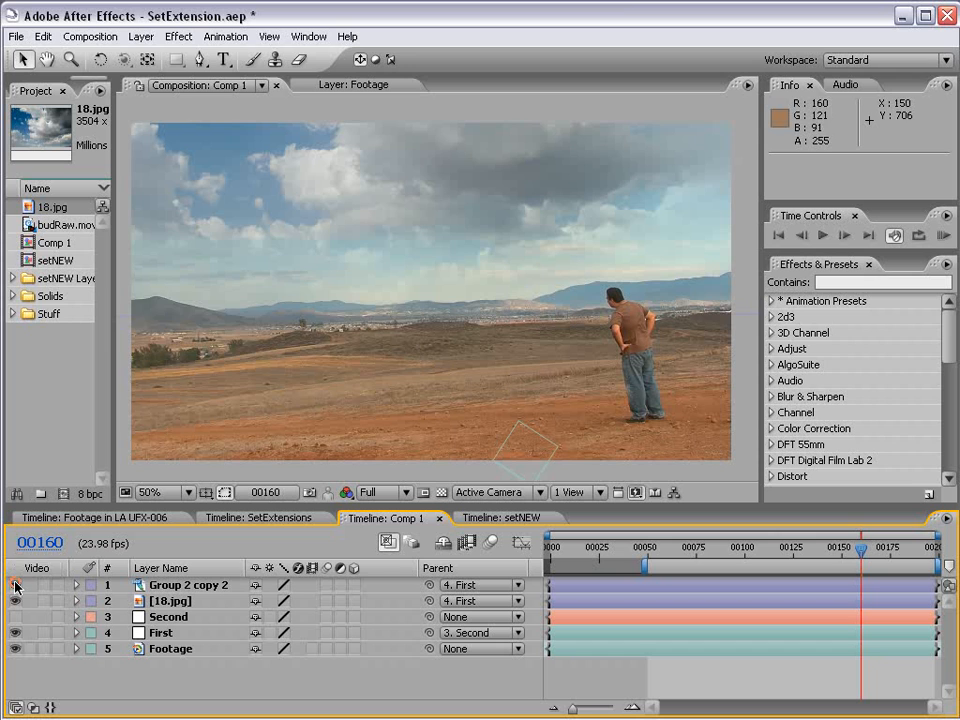
{"action": "left_click", "coordinate": [15, 585]}
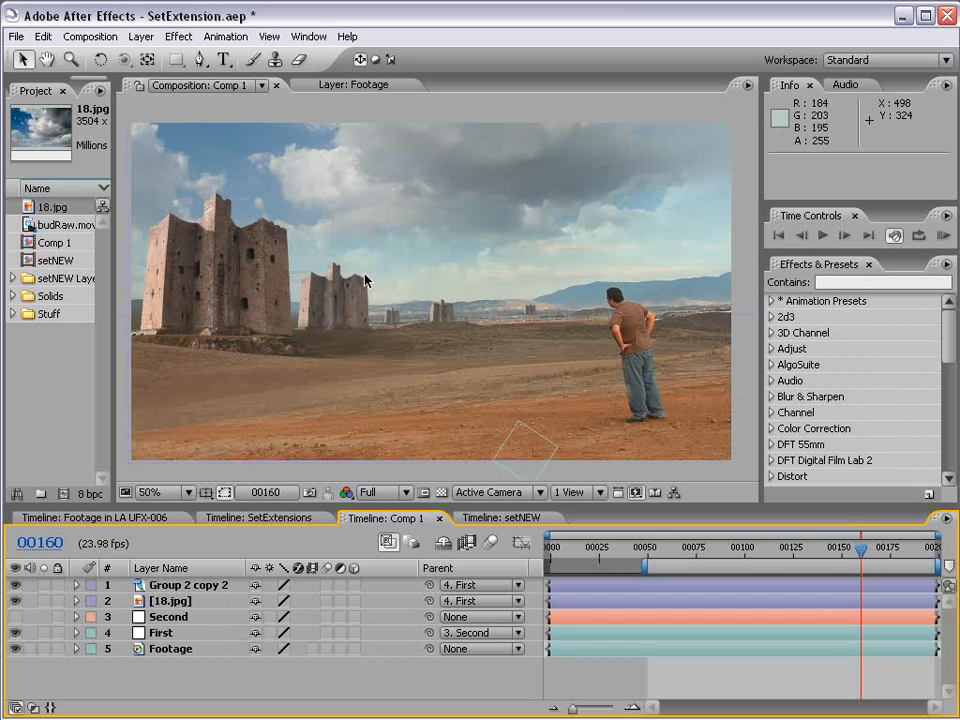
- Create an adjustment layer above all the other layers in Comp 1
{"action": "left_click", "coordinate": [141, 36]}
{"action": "mouse_move", "coordinate": [340, 56]}
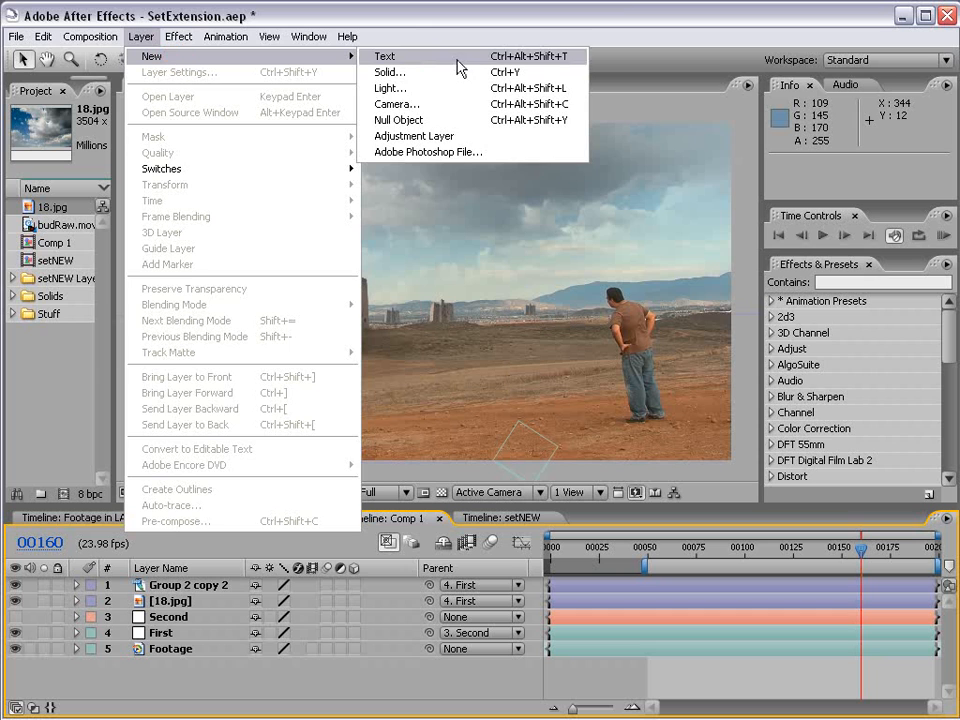
{"action": "left_click", "coordinate": [455, 137]}
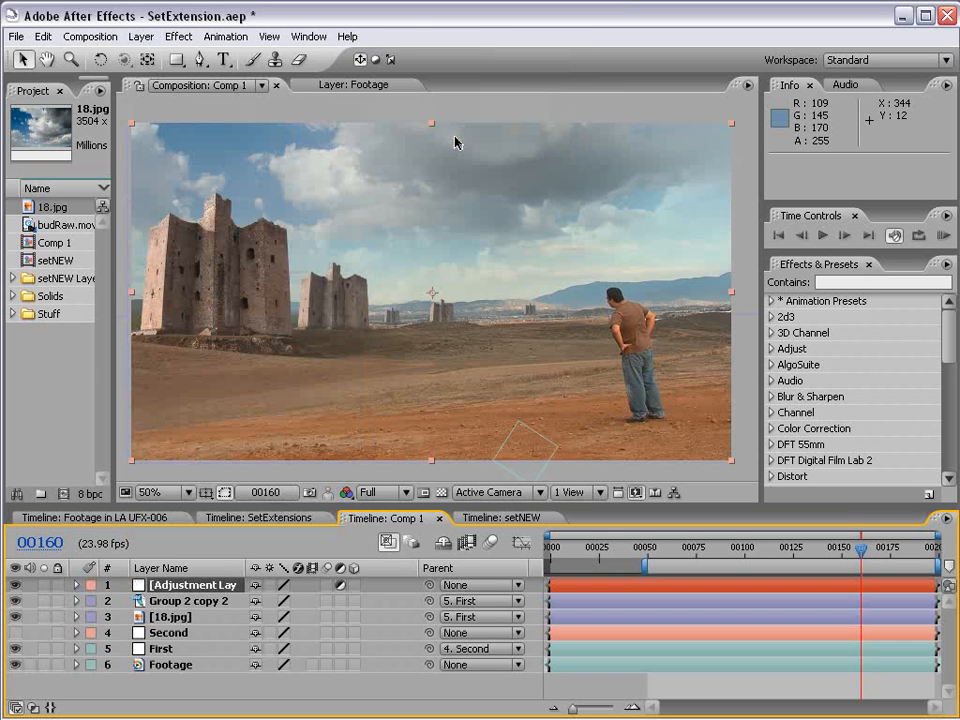
- Apply a Curves effect to the adjustment layer and bend the middle of the RGB curve downward to darken the image
{"action": "left_click", "coordinate": [178, 37]}
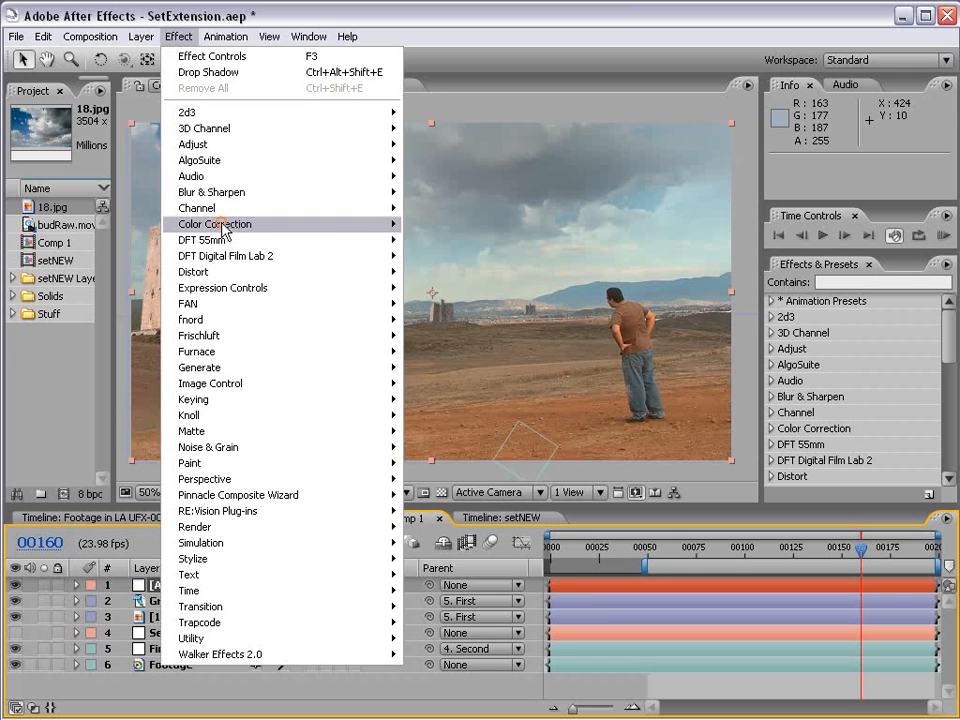
{"action": "mouse_move", "coordinate": [245, 224]}
{"action": "left_click", "coordinate": [452, 432]}
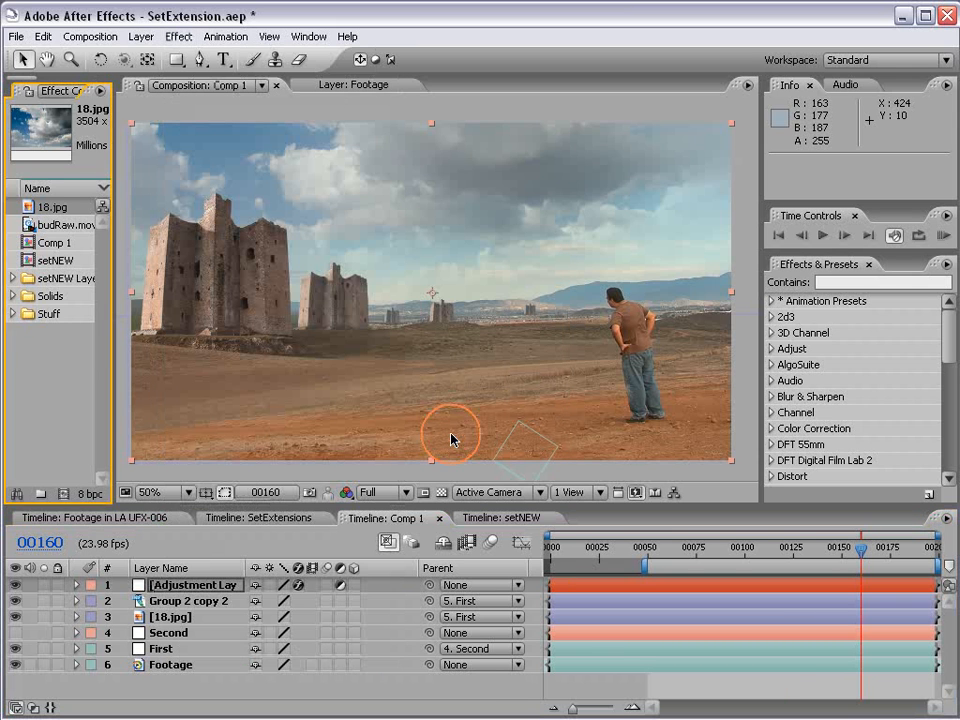
{"action": "left_click_drag", "start_coordinate": [111, 197], "coordinate": [288, 205]}
{"action": "left_click_drag", "start_coordinate": [141, 278], "coordinate": [154, 284]}
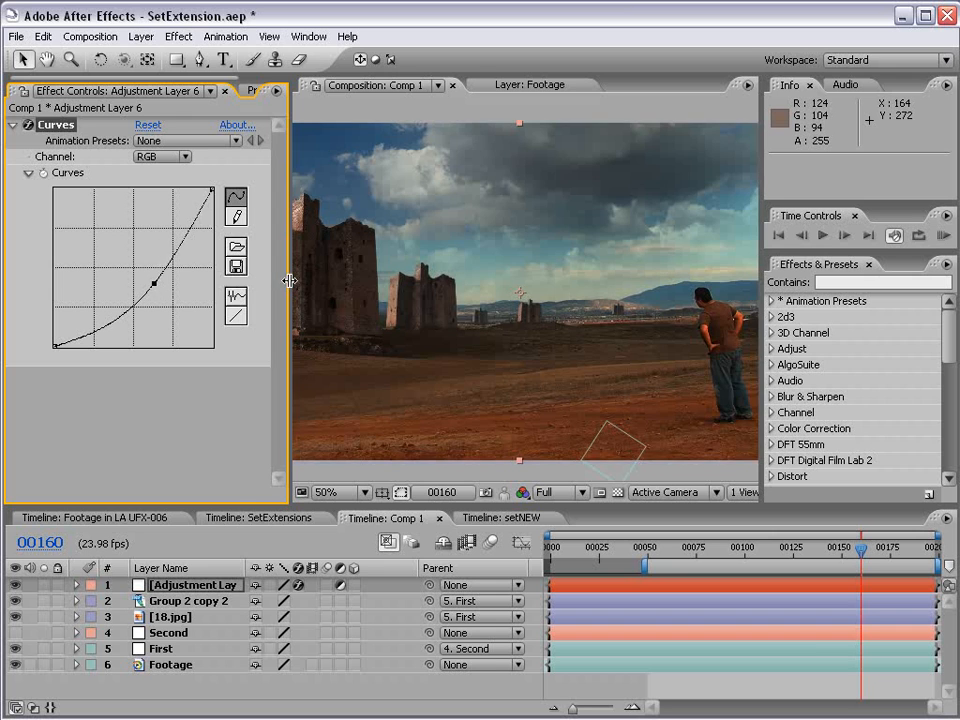
{"action": "left_click_drag", "start_coordinate": [289, 281], "coordinate": [176, 281]}
- Add a full-frame elliptical mask to the adjustment layer and set the composition preview resolution to Half
{"action": "left_click_drag", "start_coordinate": [177, 60], "coordinate": [208, 77]}
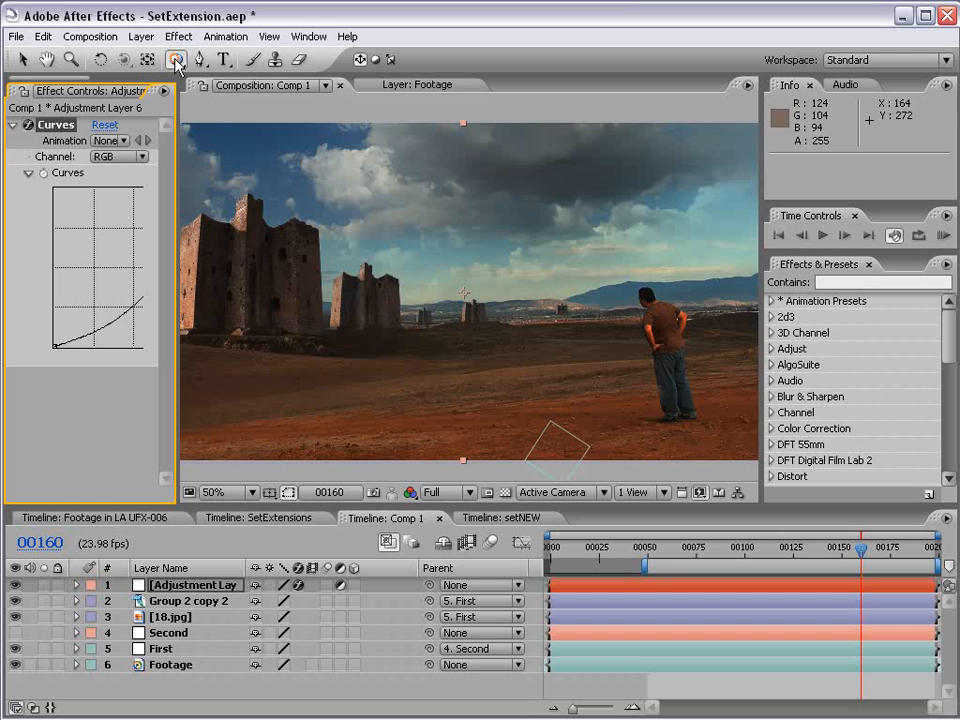
{"action": "double_click", "coordinate": [176, 63]}
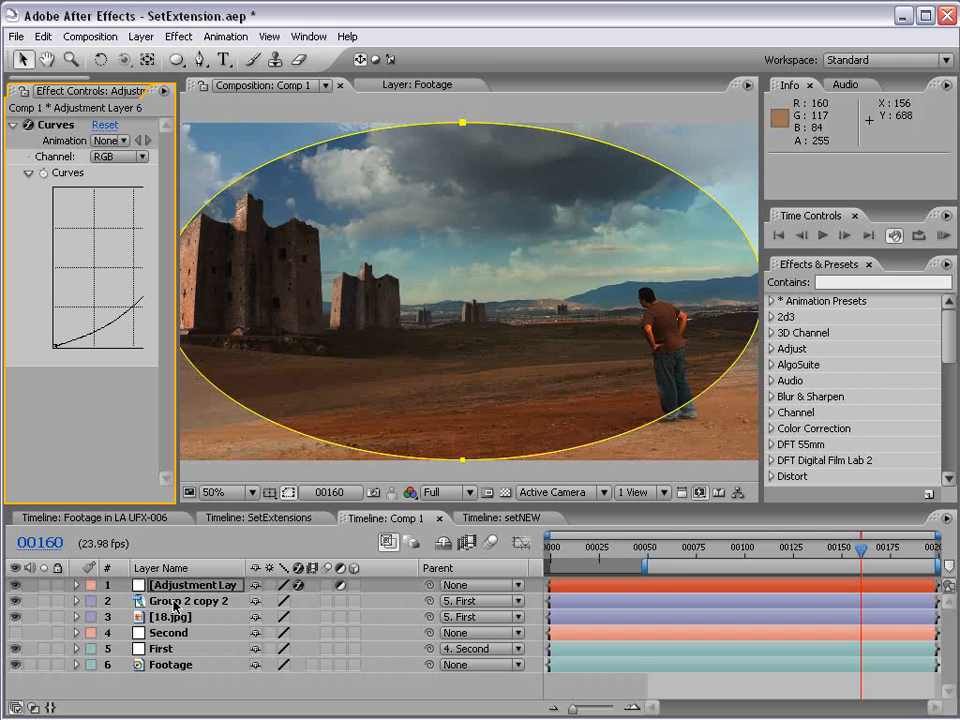
{"action": "left_click", "coordinate": [455, 492]}
{"action": "left_click", "coordinate": [450, 527]}
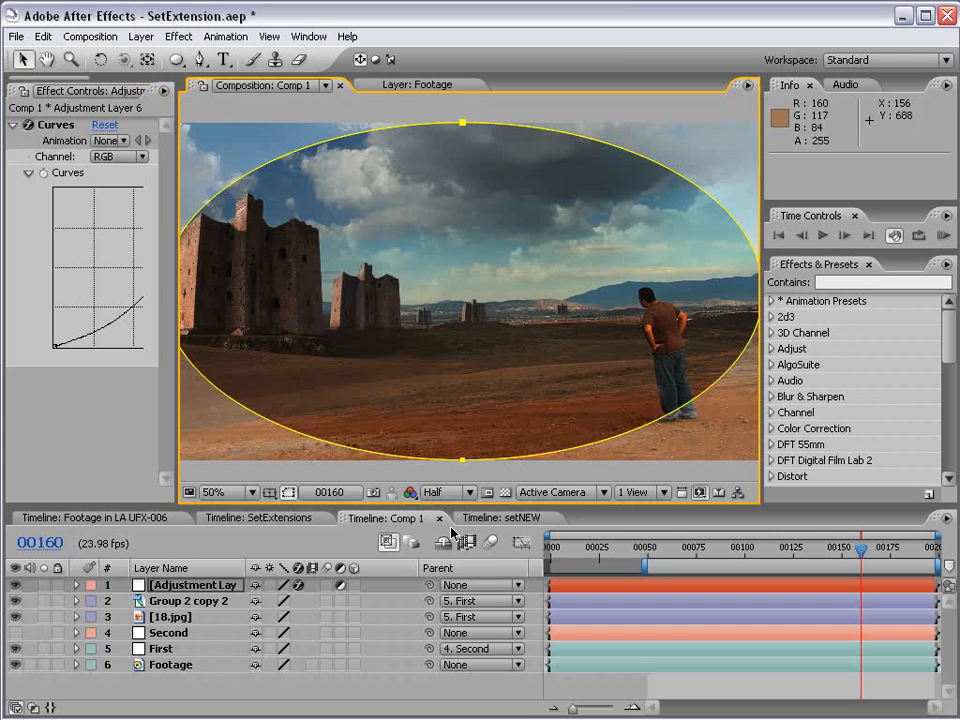
- Set the adjustment layer's elliptical mask to Subtract and feather it by 249 pixels to form a soft vignette
{"action": "left_click", "coordinate": [172, 588]}
{"action": "key", "text": "m"}
{"action": "key", "text": "m"}
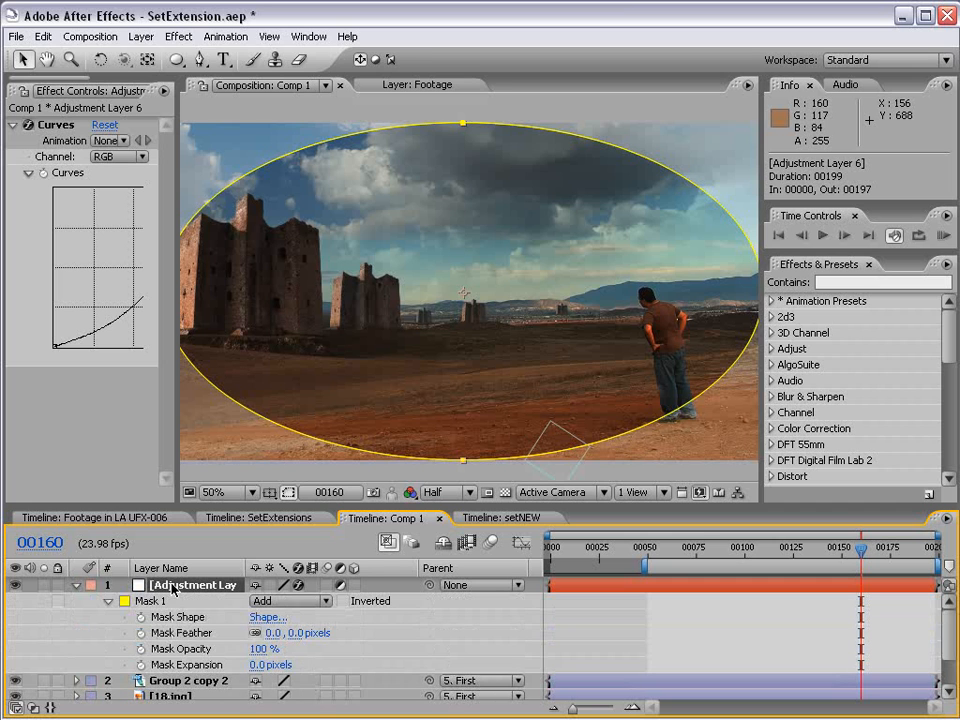
{"action": "left_click", "coordinate": [288, 601]}
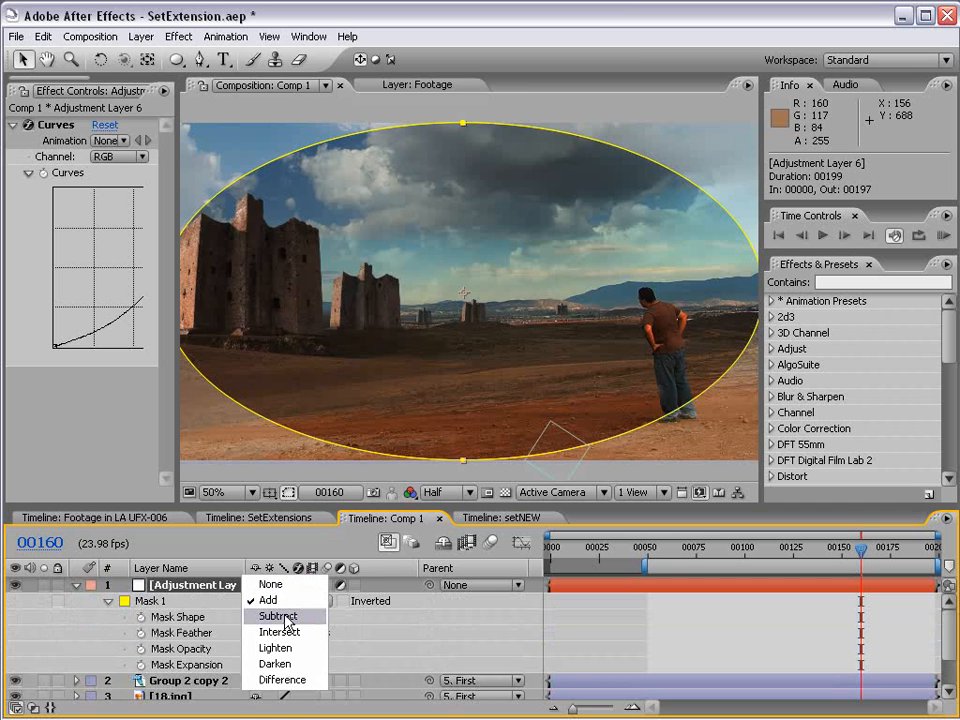
{"action": "left_click", "coordinate": [282, 616]}
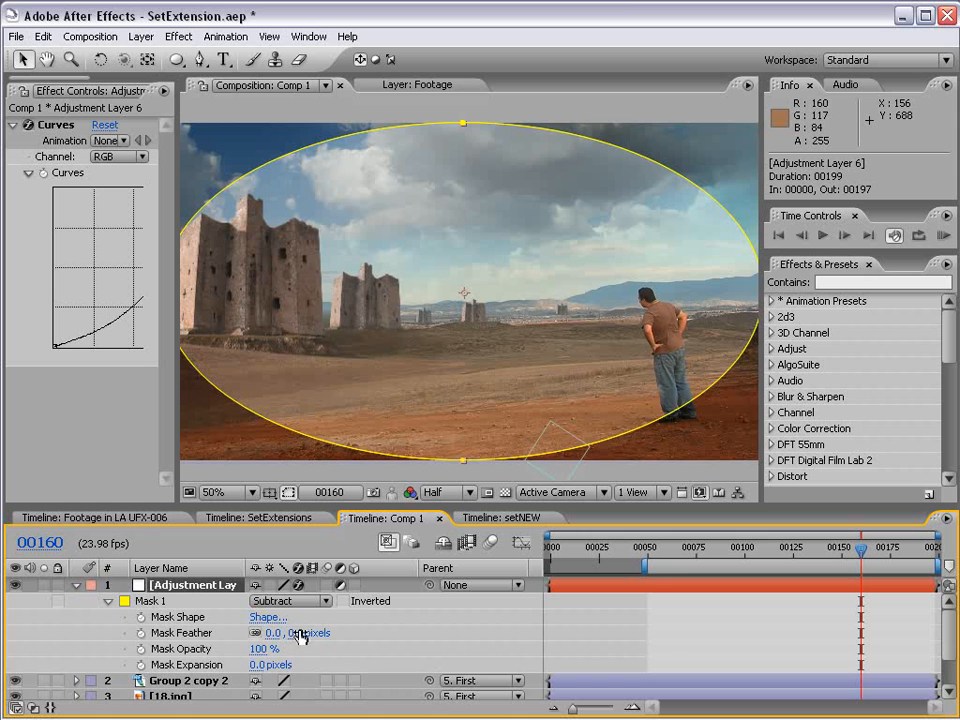
{"action": "left_click_drag", "start_coordinate": [299, 636], "coordinate": [536, 634]}
{"action": "left_click", "coordinate": [686, 639]}
{"action": "scroll", "coordinate": [475, 420], "scroll_direction": "down", "scroll_amount": 1}
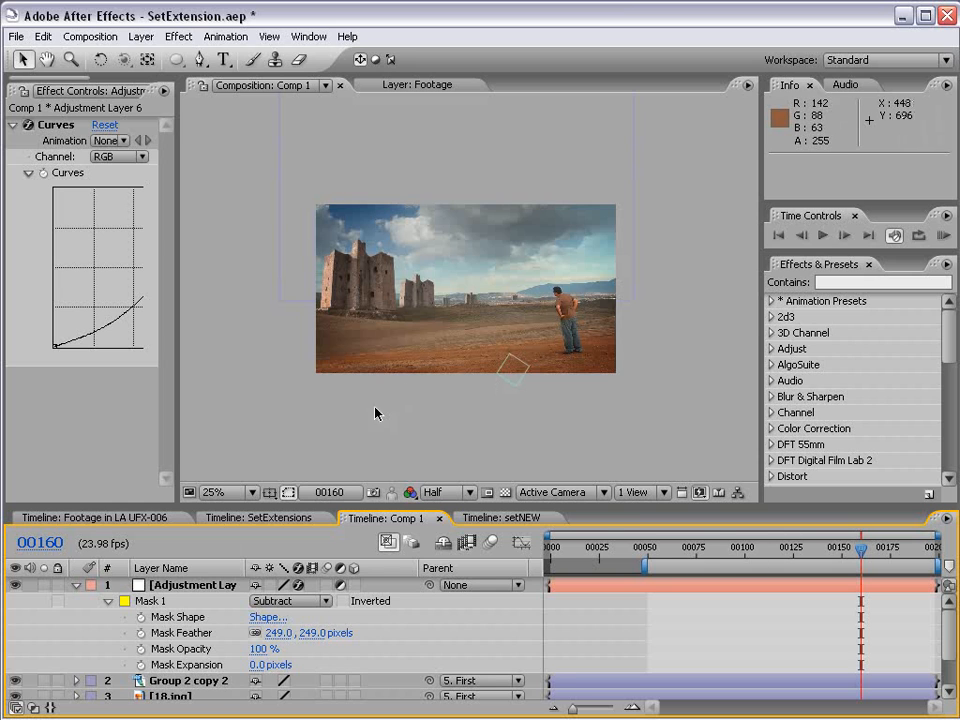
{"action": "left_click", "coordinate": [77, 585]}
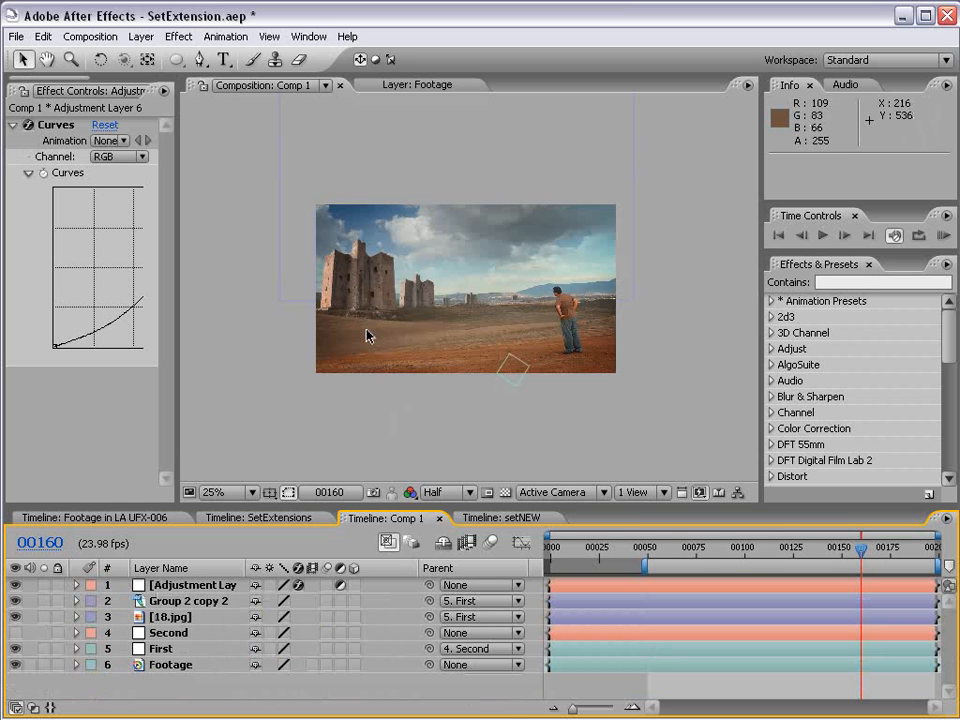
- Create a second adjustment layer on top and extend the work area's start back to frame 0
{"action": "left_click", "coordinate": [141, 36]}
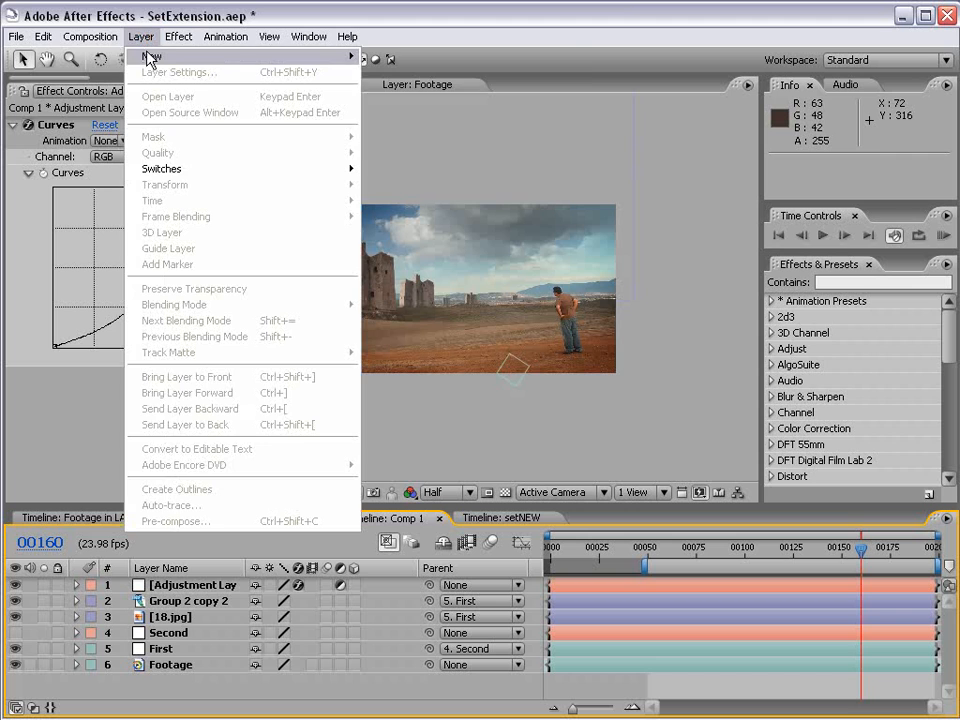
{"action": "mouse_move", "coordinate": [146, 57]}
{"action": "left_click", "coordinate": [415, 136]}
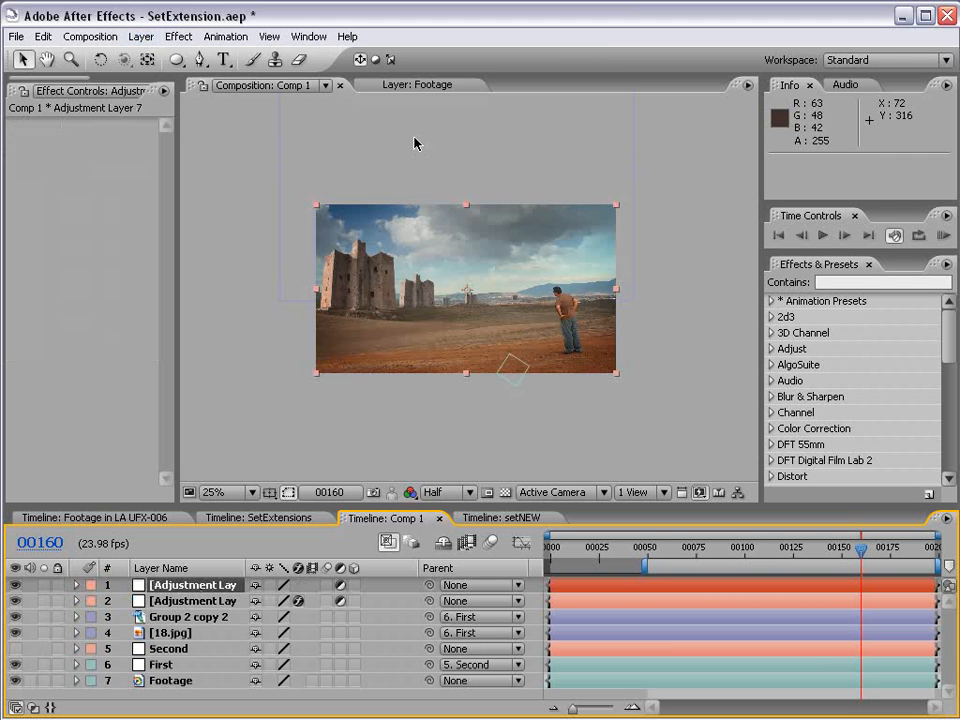
{"action": "left_click_drag", "start_coordinate": [642, 559], "coordinate": [524, 558]}
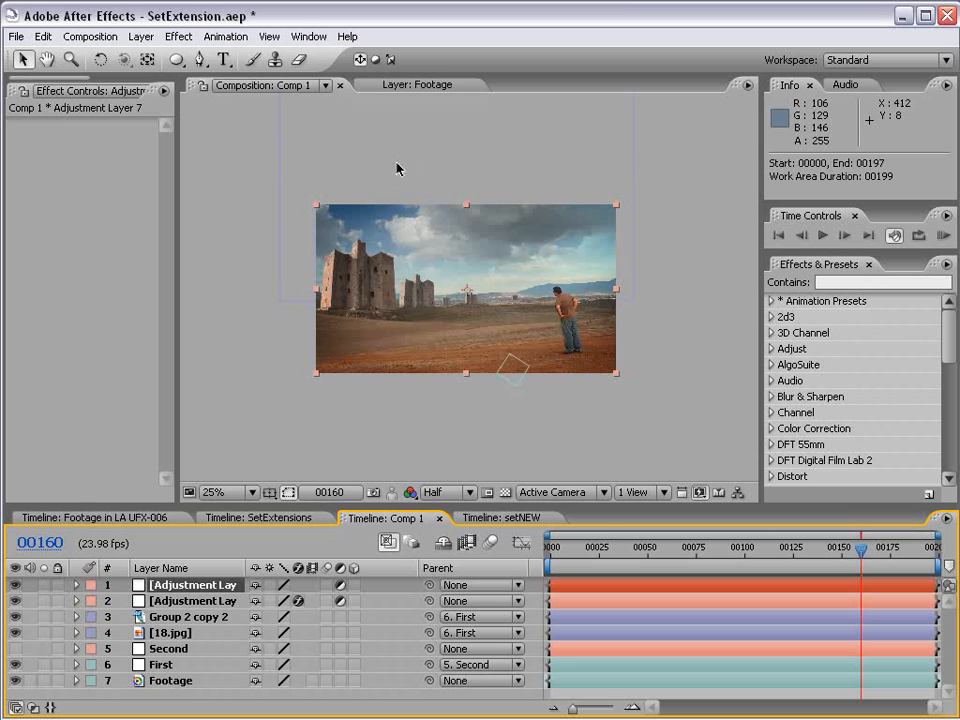
- Copy the Curves effect from the vignette adjustment layer onto the new top adjustment layer
{"action": "left_click", "coordinate": [163, 601]}
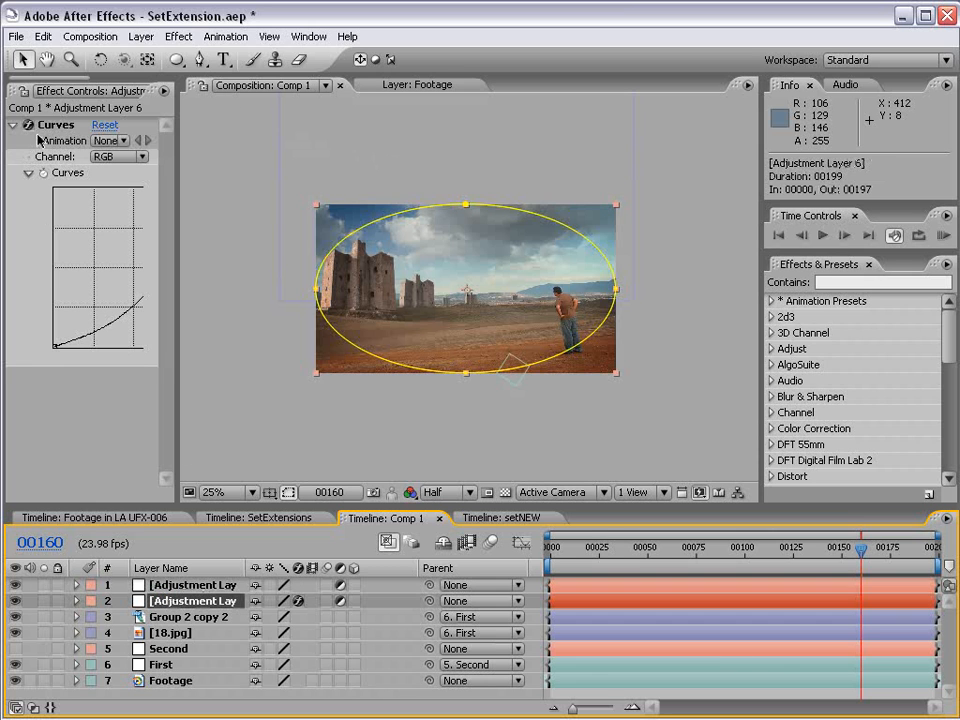
{"action": "left_click", "coordinate": [55, 124]}
{"action": "left_click", "coordinate": [181, 588]}
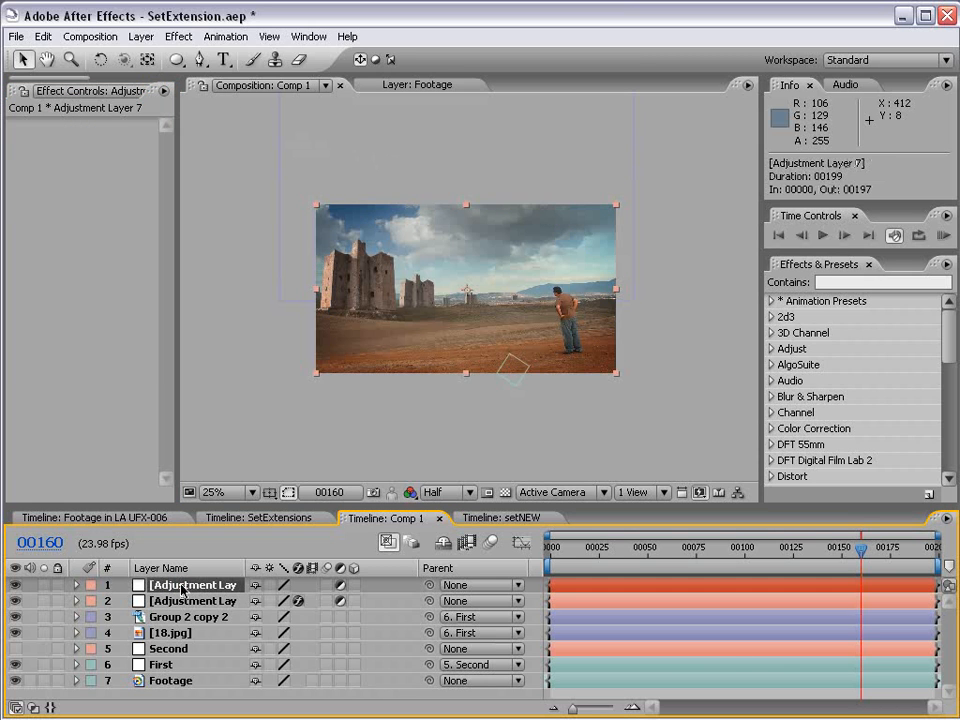
{"action": "left_click", "coordinate": [165, 603]}
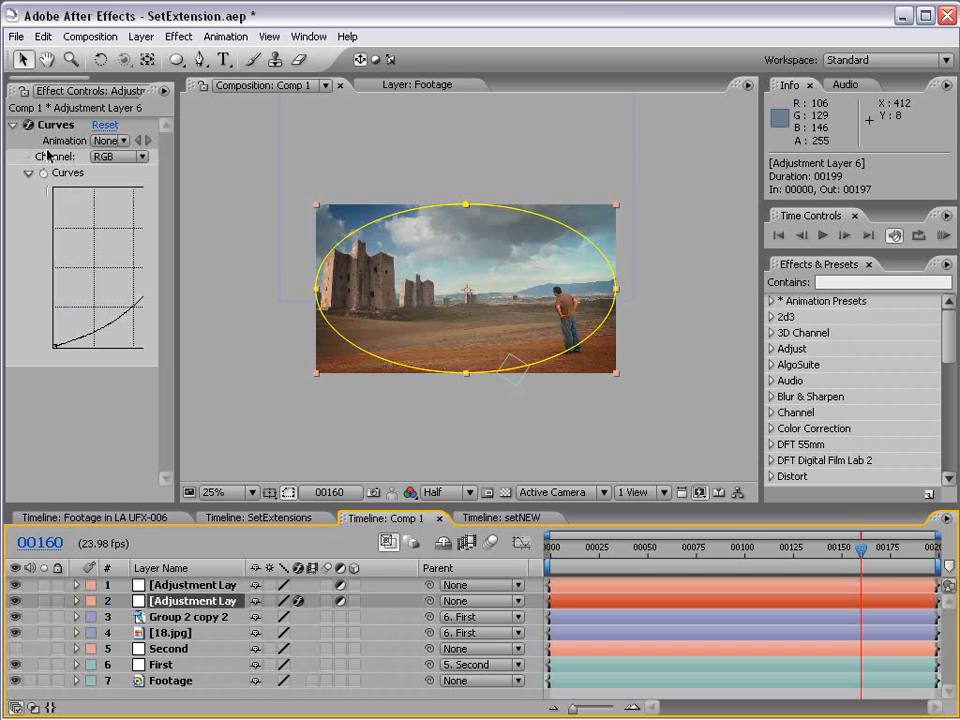
{"action": "left_click", "coordinate": [170, 585]}
{"action": "key", "text": "ctrl+v"}
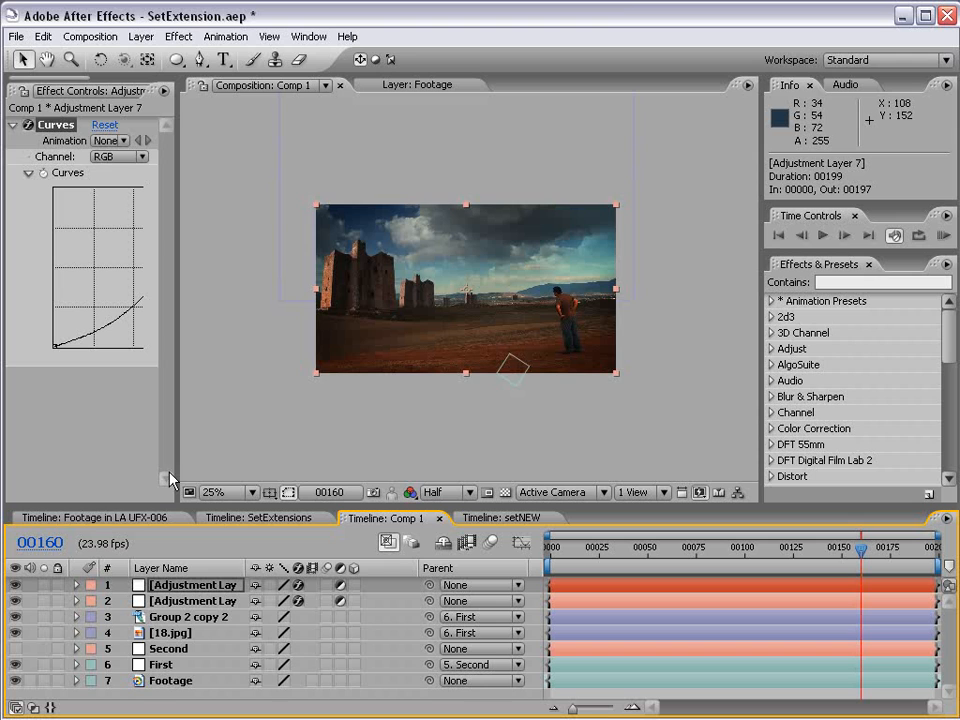
- Hide the vignette adjustment layer and enlarge the top one to about 156% by 176%, positioned at 604, 440
{"action": "left_click", "coordinate": [15, 601]}
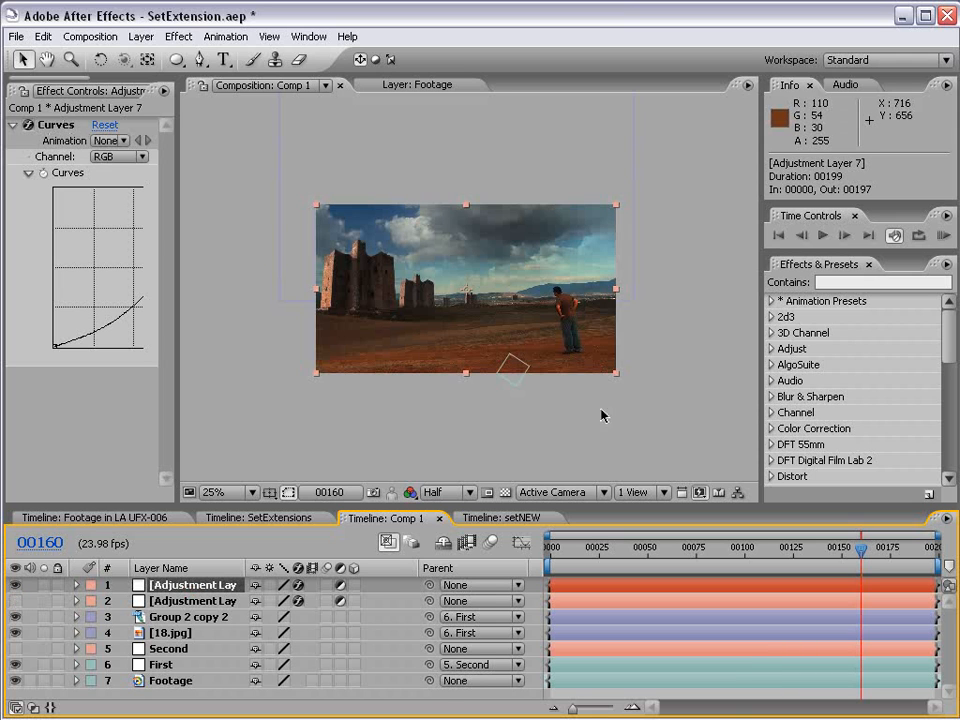
{"action": "left_click_drag", "start_coordinate": [616, 377], "coordinate": [701, 441]}
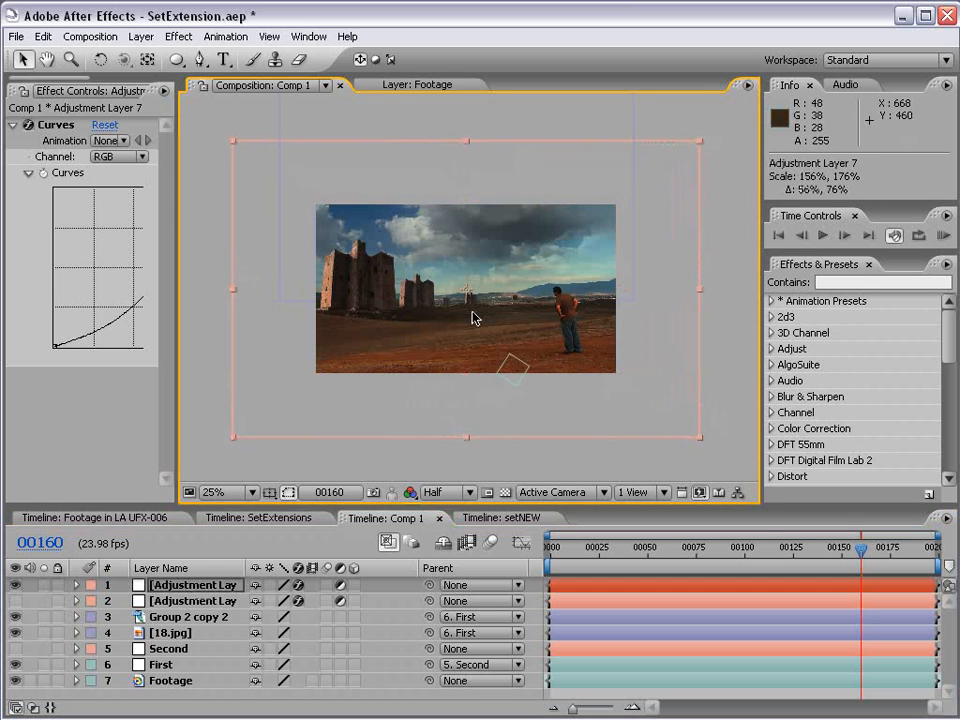
{"action": "mouse_move", "coordinate": [341, 342]}
{"action": "left_mouse_down"}
{"action": "mouse_move", "coordinate": [420, 338]}
{"action": "mouse_move", "coordinate": [345, 358]}
{"action": "mouse_move", "coordinate": [395, 364]}
{"action": "mouse_move", "coordinate": [560, 362]}
{"action": "mouse_move", "coordinate": [347, 356]}
{"action": "left_mouse_up"}
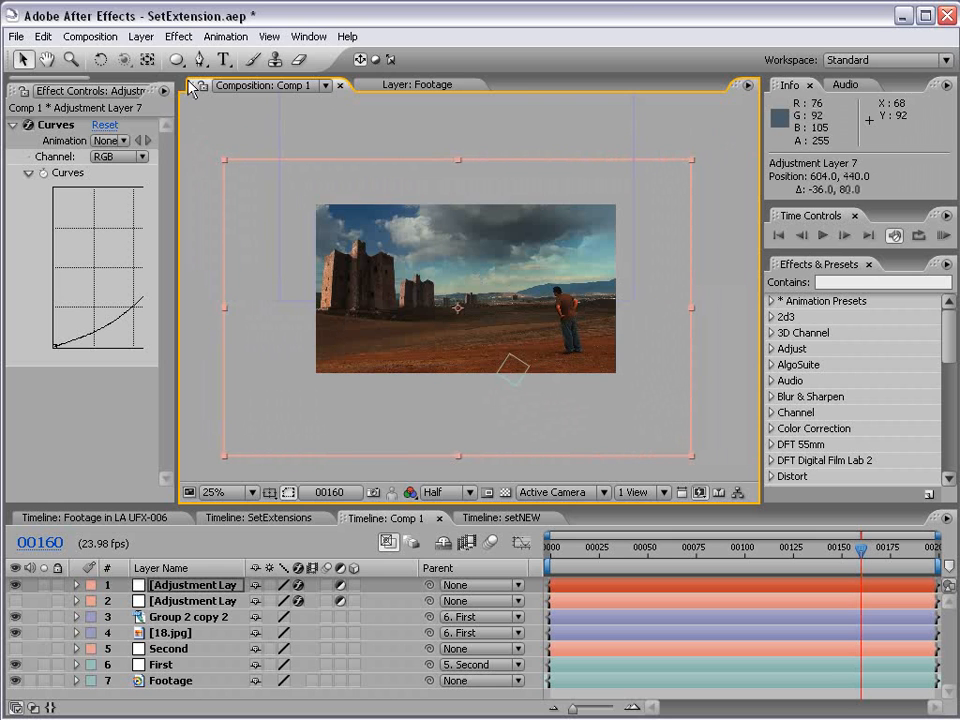
- Draw a wide rectangular mask on the top adjustment layer covering the foreground ground and extending well past the frame's sides and lower edge
{"action": "left_click_drag", "start_coordinate": [177, 59], "coordinate": [214, 70]}
{"action": "left_click", "coordinate": [297, 64]}
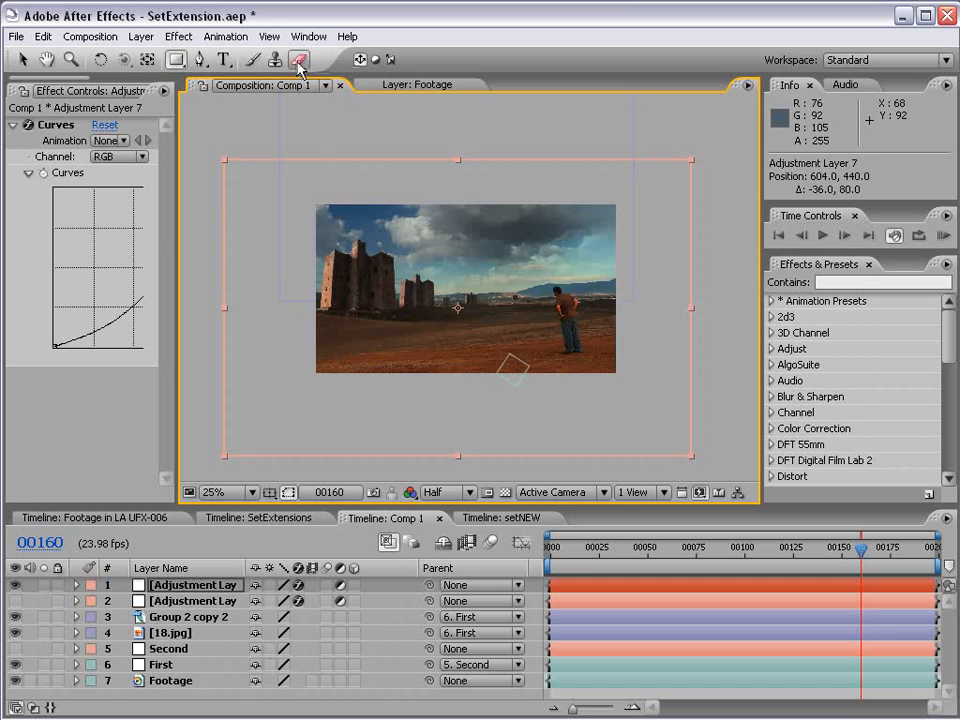
{"action": "key", "text": "comma"}
{"action": "left_click_drag", "start_coordinate": [244, 309], "coordinate": [698, 412]}
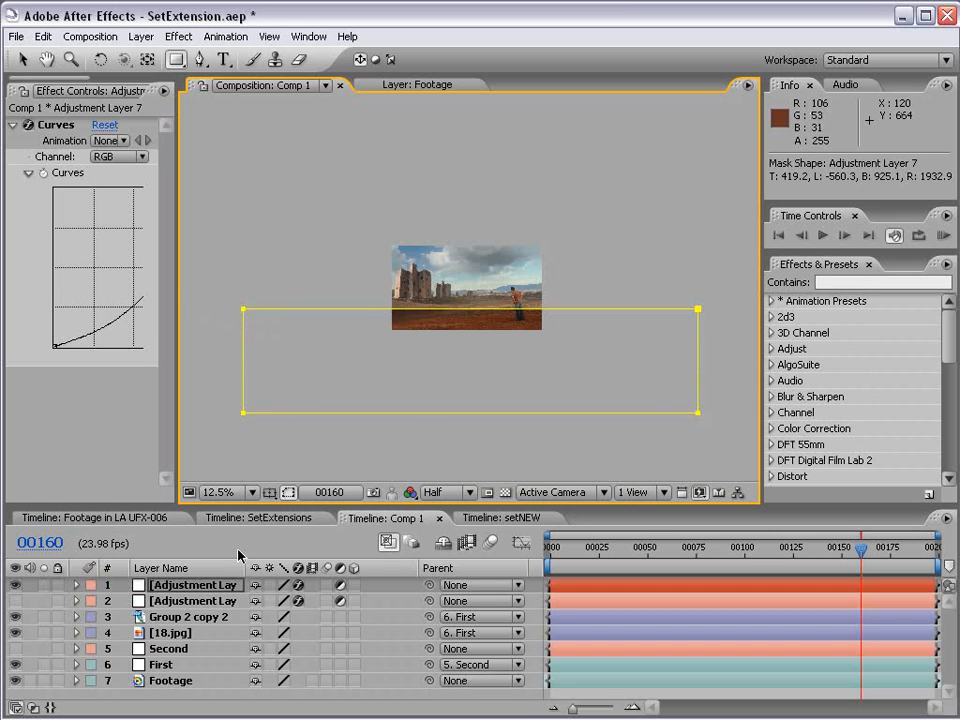
- Feather the top adjustment layer's rectangular mask by 169 pixels, judging the blend at frame 58
{"action": "left_click", "coordinate": [190, 588]}
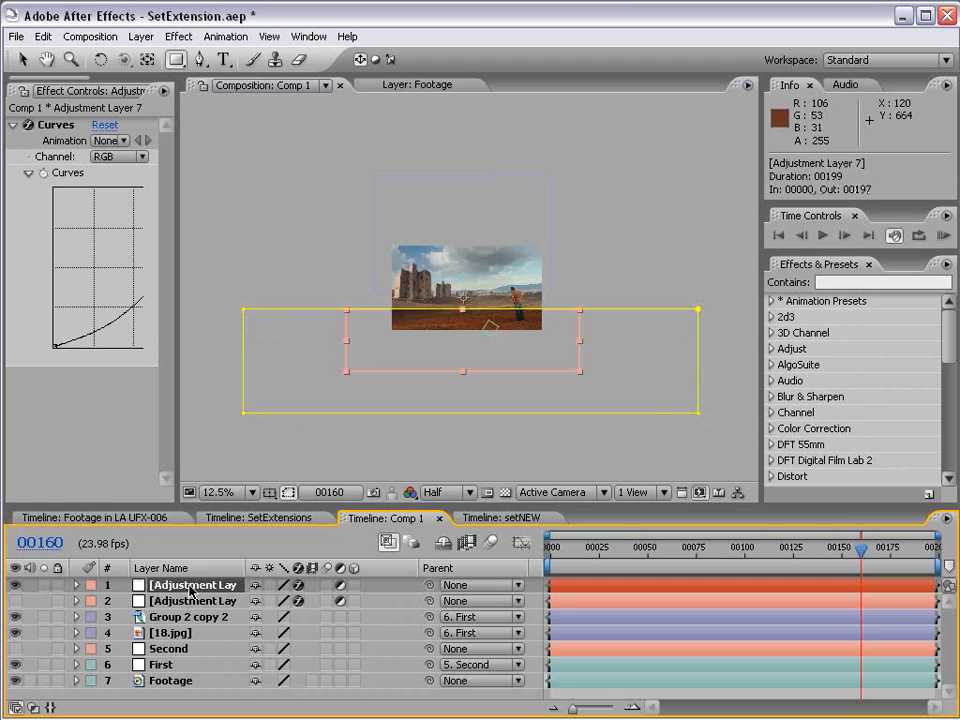
{"action": "key", "text": "m"}
{"action": "key", "text": "m"}
{"action": "left_click_drag", "start_coordinate": [296, 634], "coordinate": [373, 632]}
{"action": "left_click", "coordinate": [606, 628]}
{"action": "scroll", "coordinate": [508, 464], "scroll_direction": "up", "scroll_amount": 1}
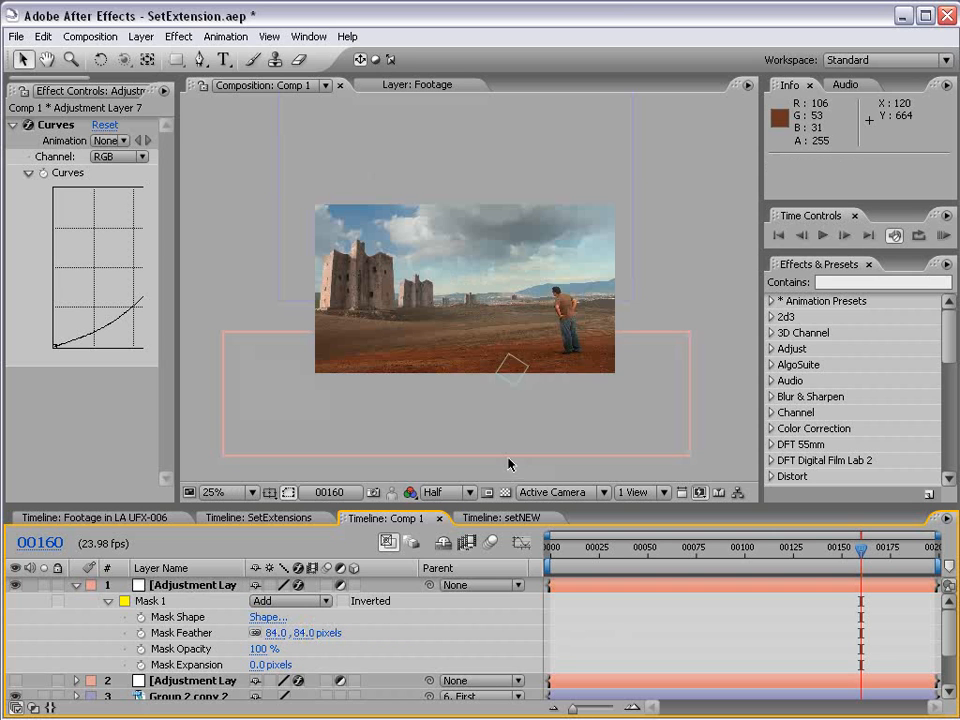
{"action": "left_click_drag", "start_coordinate": [838, 558], "coordinate": [660, 553]}
{"action": "left_click", "coordinate": [206, 584]}
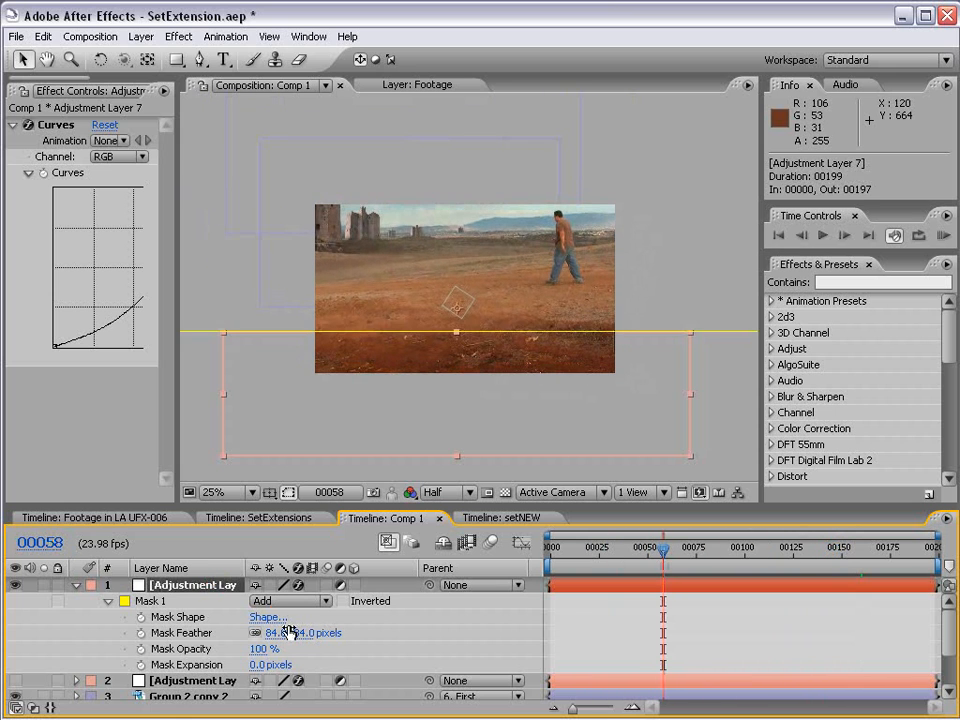
{"action": "left_click_drag", "start_coordinate": [299, 632], "coordinate": [382, 631]}
- Raise the mask's upper-right corner so its upper edge slopes upward toward the walking man
{"action": "key", "text": "comma"}
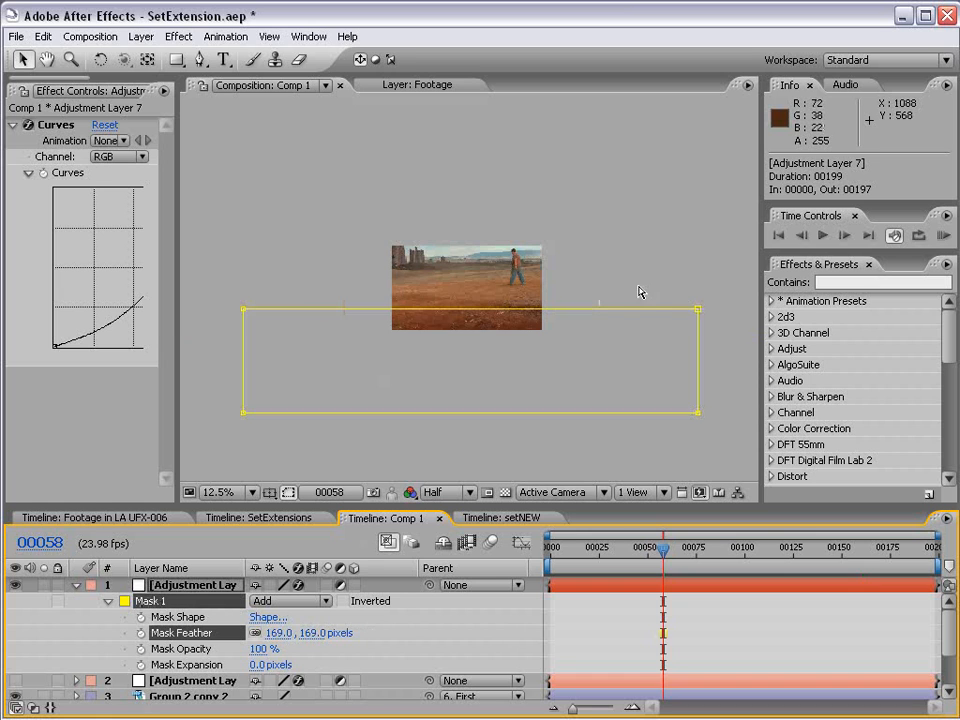
{"action": "left_click_drag", "start_coordinate": [697, 312], "coordinate": [714, 284]}
{"action": "left_click", "coordinate": [193, 584]}
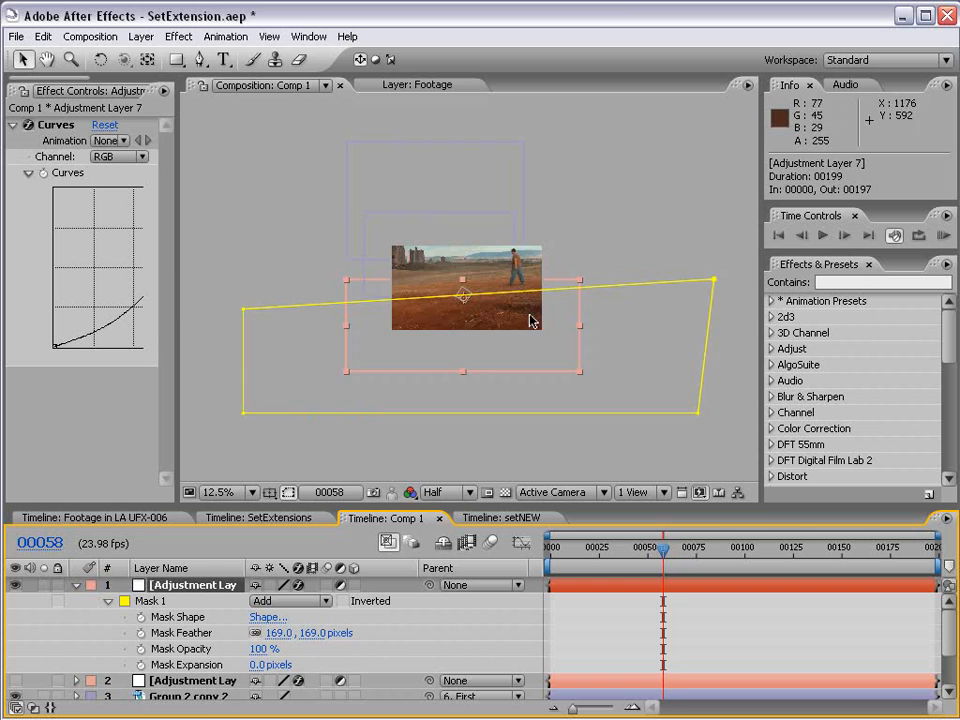
{"action": "key", "text": "period"}
- Reduce the top adjustment layer's opacity to 71%
{"action": "key", "text": "t"}
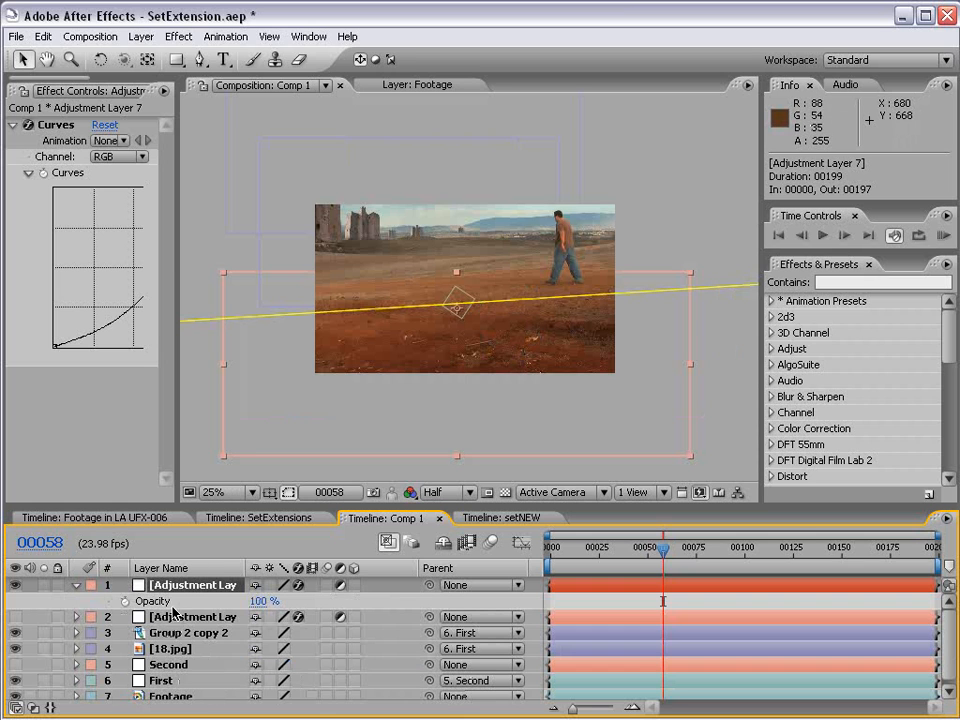
{"action": "left_click", "coordinate": [258, 601]}
{"action": "type", "text": "50"}
{"action": "key", "text": "Return"}
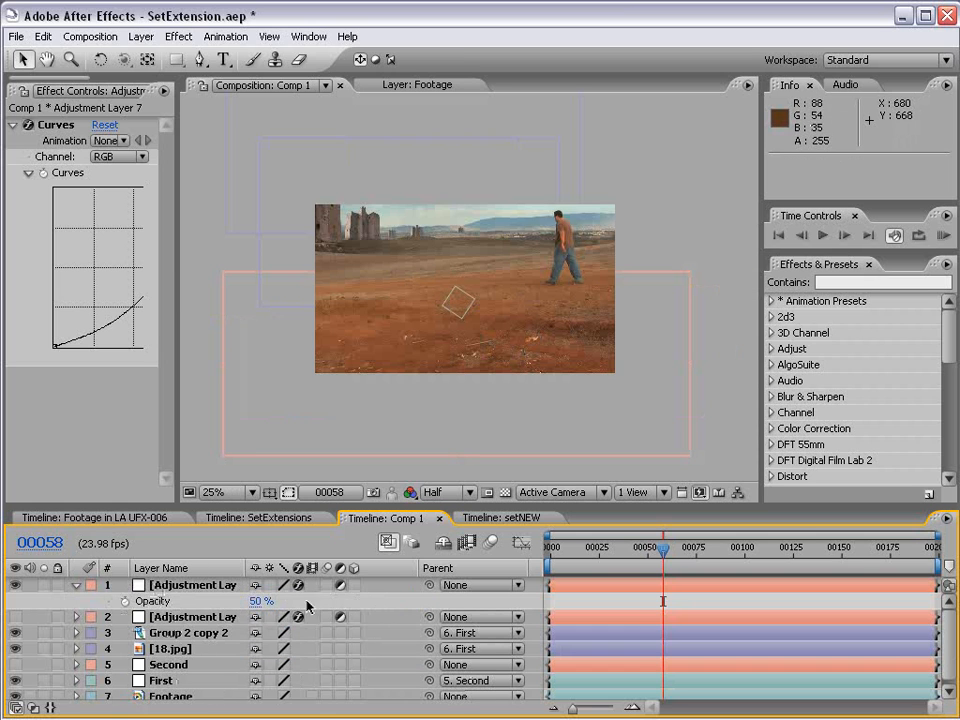
{"action": "left_click_drag", "start_coordinate": [258, 608], "coordinate": [279, 608]}
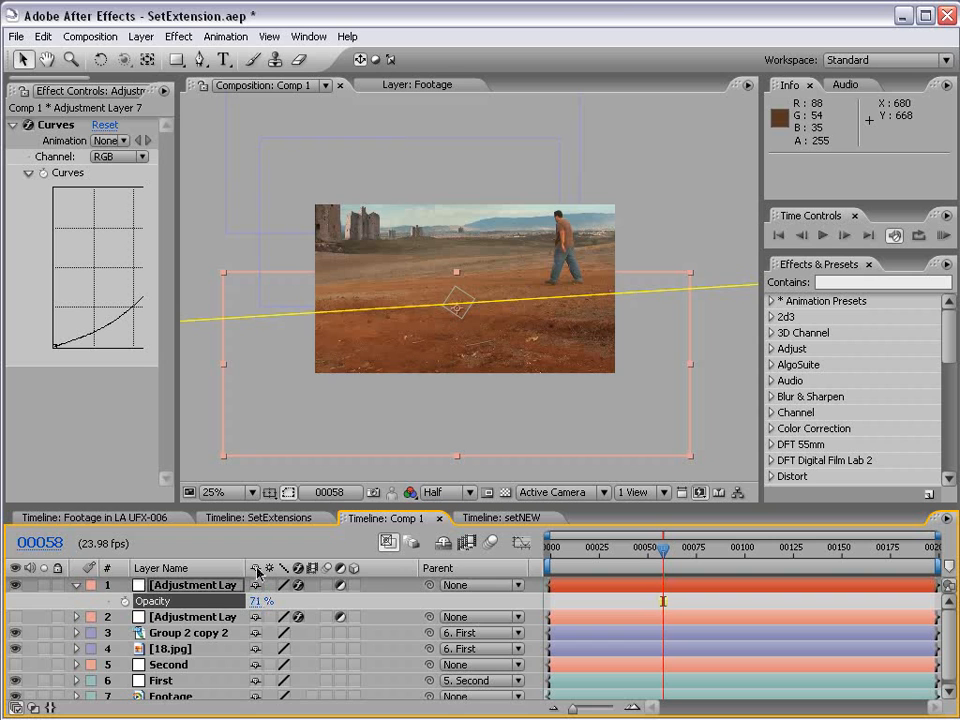
- Hide the mask outlines and shift the top adjustment layer down to position 628, 508
{"action": "left_click", "coordinate": [288, 492]}
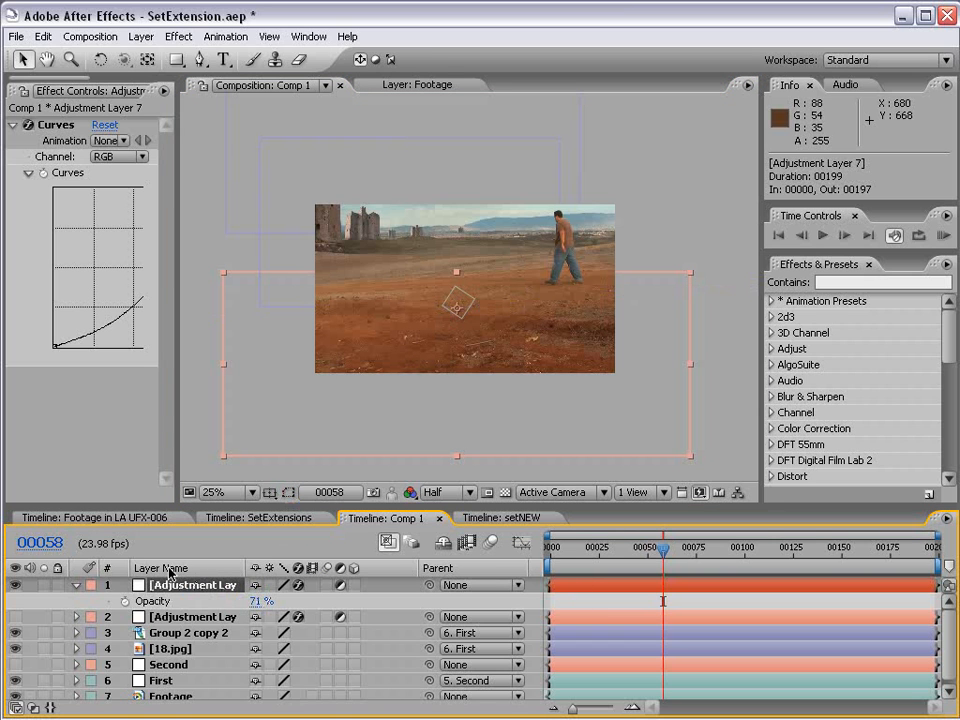
{"action": "mouse_move", "coordinate": [514, 402]}
{"action": "left_mouse_down"}
{"action": "mouse_move", "coordinate": [510, 392]}
{"action": "mouse_move", "coordinate": [521, 443]}
{"action": "mouse_move", "coordinate": [519, 420]}
{"action": "left_mouse_up"}
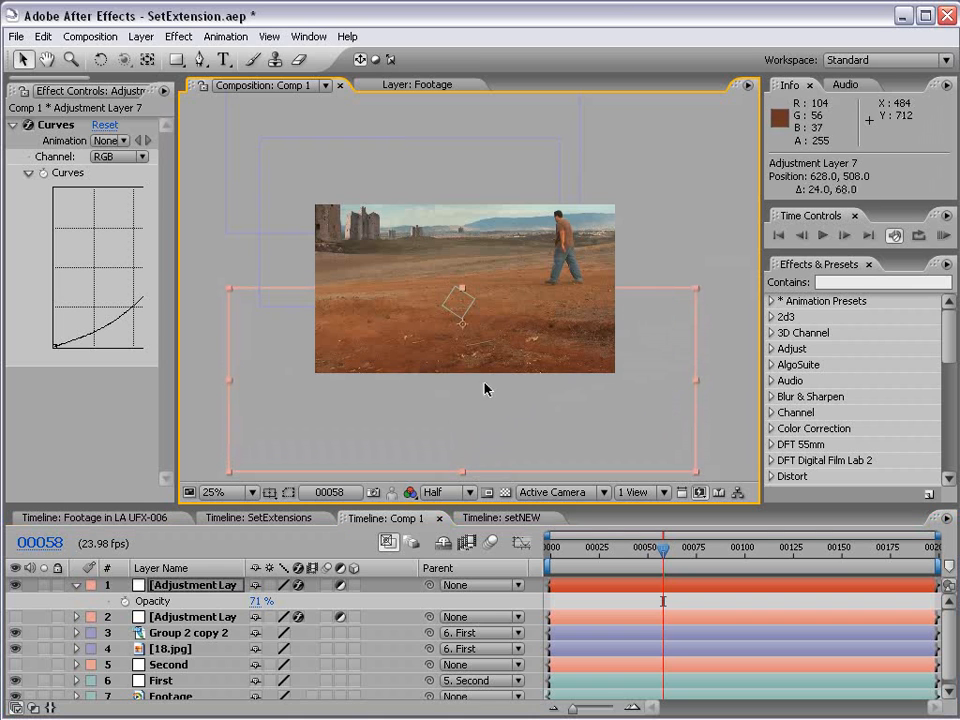
- Enlarge the timeline area, go to frame 42 and parent the top adjustment layer to the First null
{"action": "left_click", "coordinate": [77, 589]}
{"action": "left_click_drag", "start_coordinate": [188, 506], "coordinate": [188, 440]}
{"action": "left_click_drag", "start_coordinate": [665, 488], "coordinate": [632, 492]}
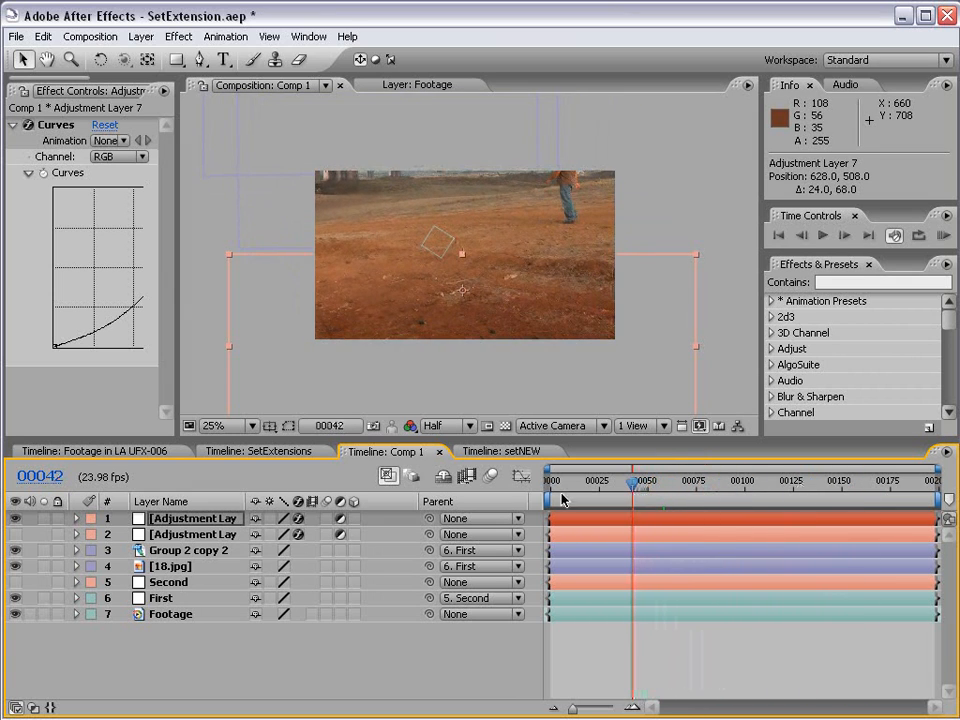
{"action": "left_click_drag", "start_coordinate": [428, 520], "coordinate": [175, 598]}
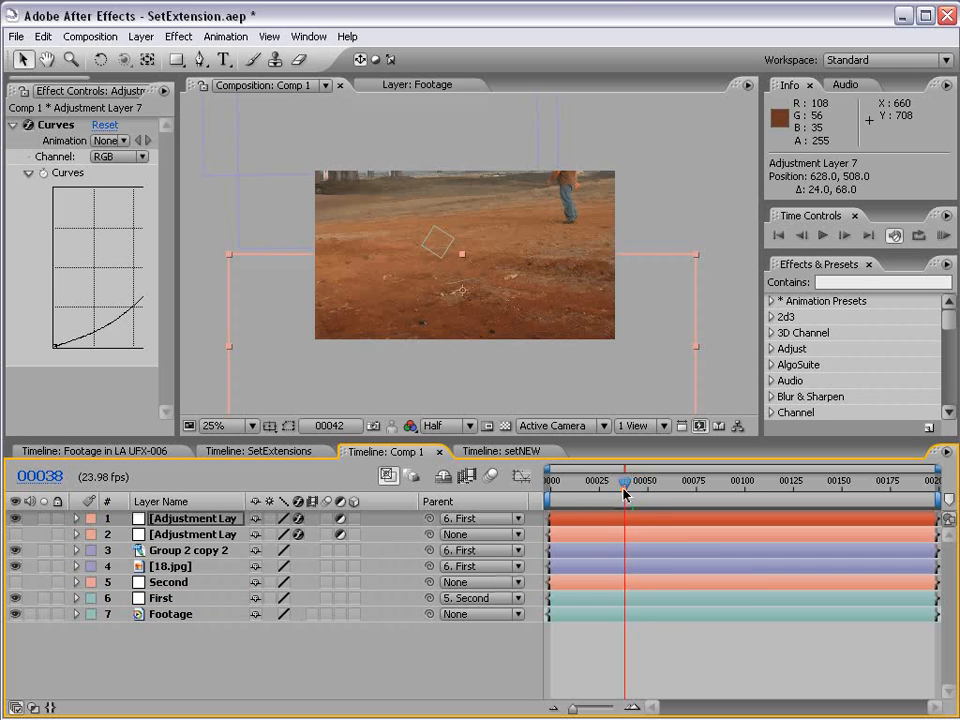
- Reposition the parented adjustment layer over the foreground at several frames, ending at frame 126 with position 15.2, 93.6
{"action": "left_click_drag", "start_coordinate": [628, 493], "coordinate": [540, 557]}
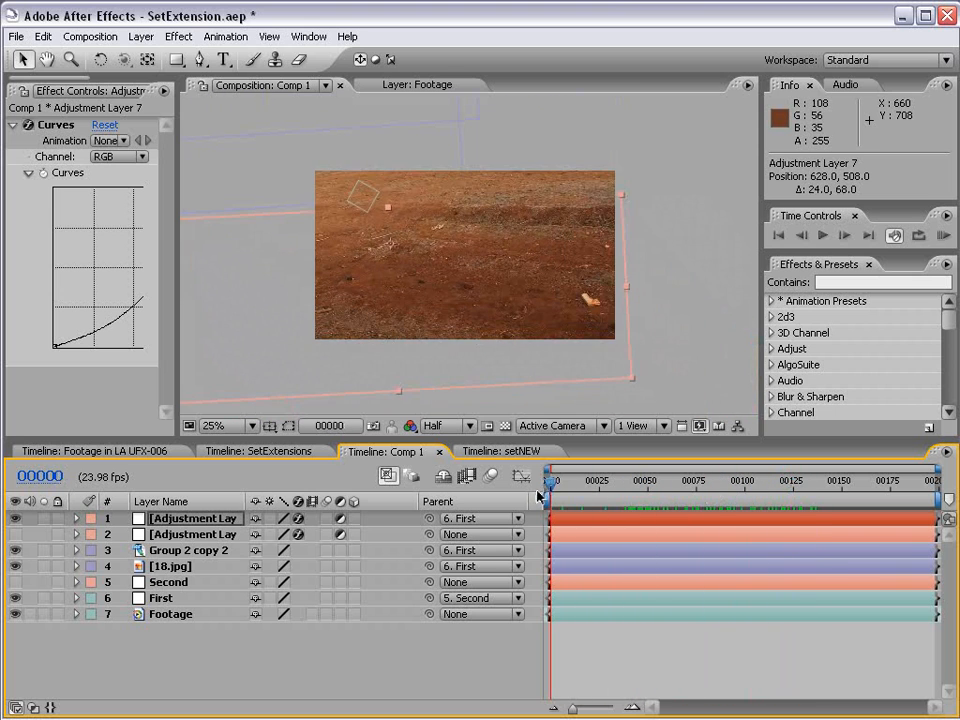
{"action": "left_click", "coordinate": [527, 328]}
{"action": "left_click_drag", "start_coordinate": [527, 328], "coordinate": [540, 360]}
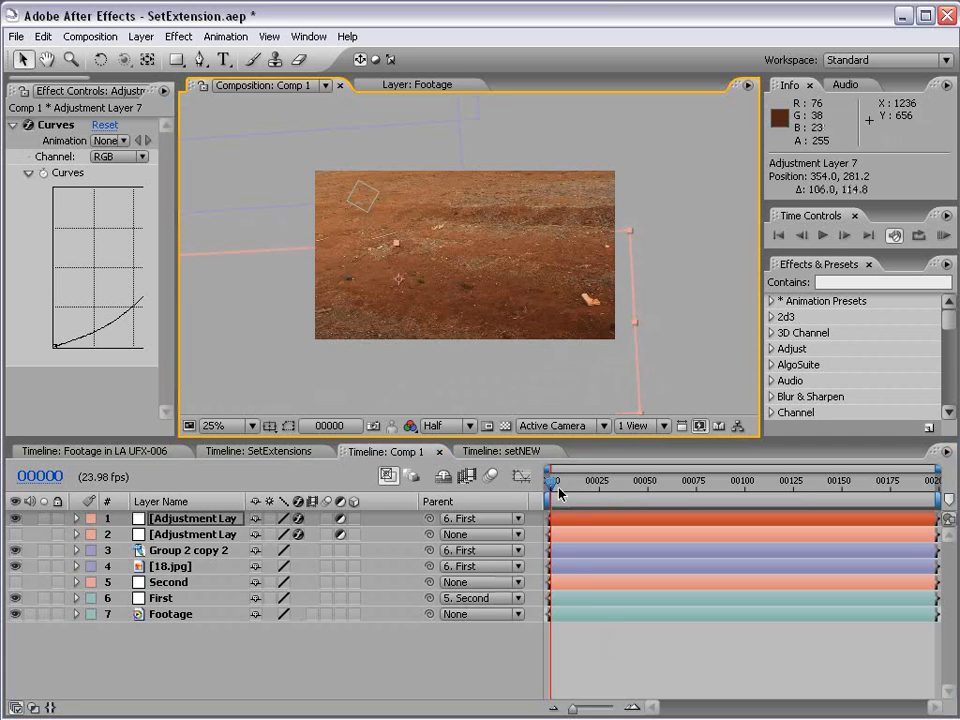
{"action": "mouse_move", "coordinate": [551, 484]}
{"action": "left_mouse_down"}
{"action": "mouse_move", "coordinate": [684, 490]}
{"action": "mouse_move", "coordinate": [558, 490]}
{"action": "left_mouse_up"}
{"action": "left_click_drag", "start_coordinate": [542, 339], "coordinate": [586, 333]}
{"action": "left_click_drag", "start_coordinate": [560, 485], "coordinate": [795, 488]}
{"action": "left_click_drag", "start_coordinate": [515, 373], "coordinate": [502, 381]}
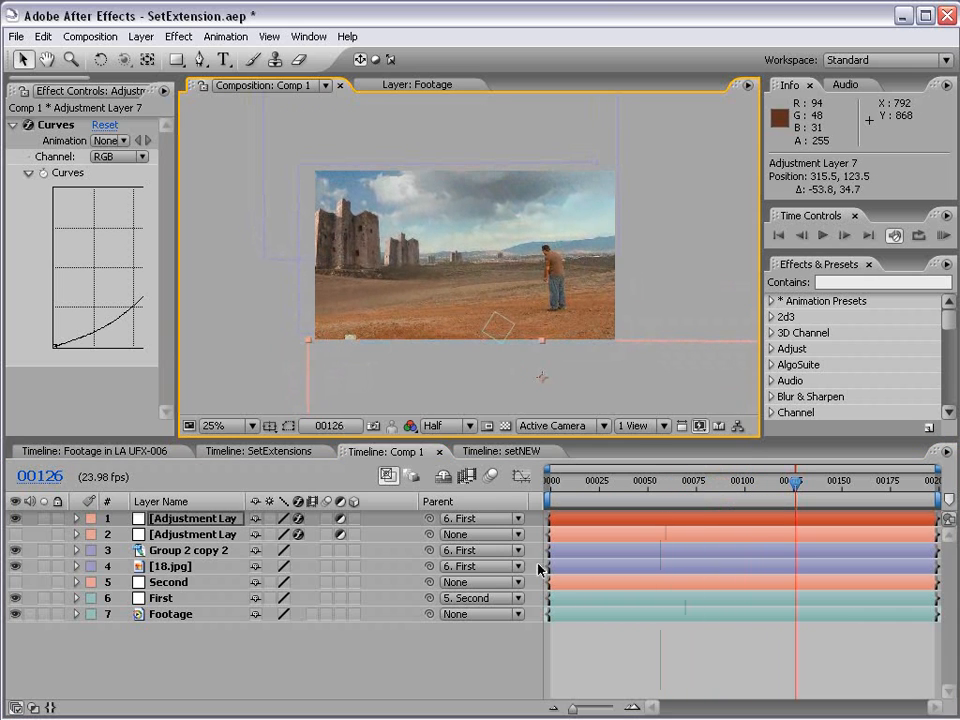
{"action": "left_click", "coordinate": [542, 650]}
{"action": "scroll", "coordinate": [510, 262], "scroll_direction": "up", "scroll_amount": 1}
{"action": "scroll", "coordinate": [490, 284], "scroll_direction": "down", "scroll_amount": 1}
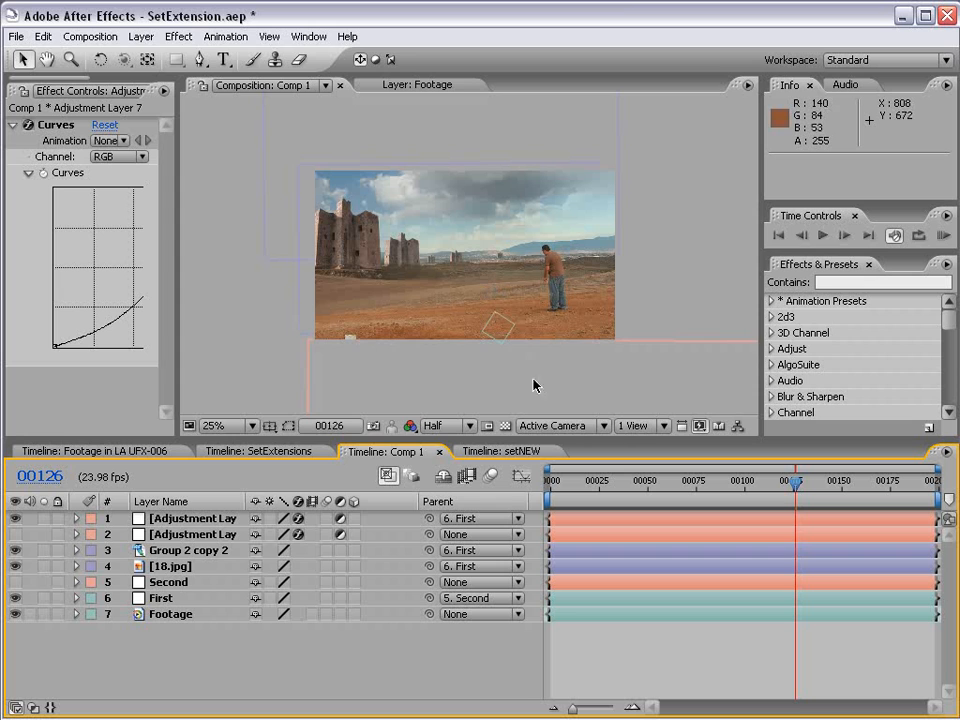
{"action": "left_click_drag", "start_coordinate": [604, 396], "coordinate": [549, 367]}
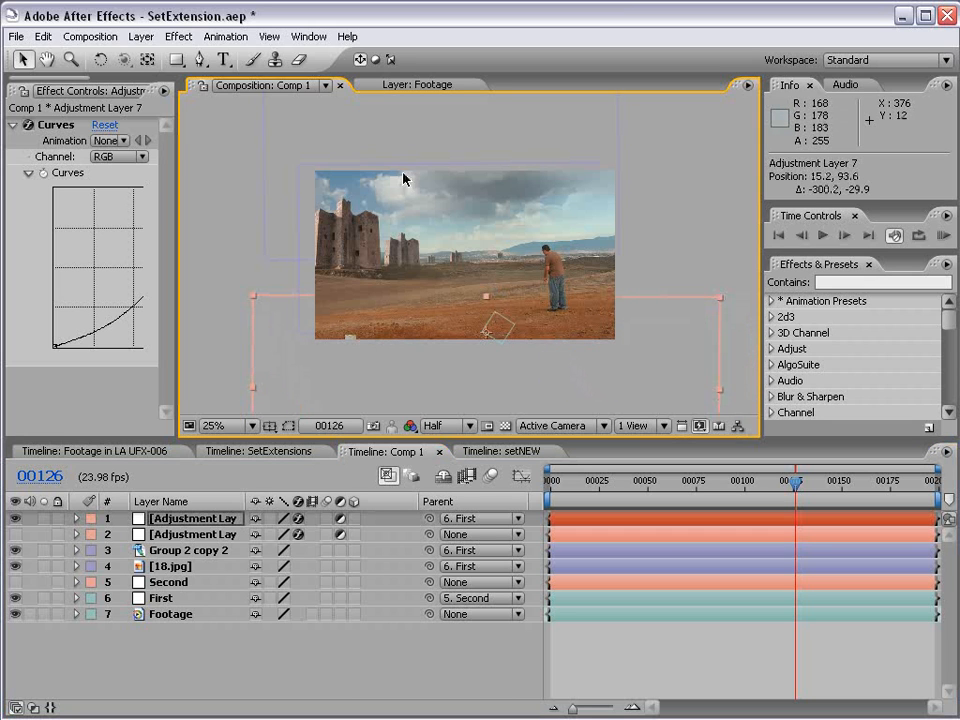
- Create another adjustment layer on top and scale it well beyond the frame, positioned at 616, 296
{"action": "left_click", "coordinate": [141, 36]}
{"action": "mouse_move", "coordinate": [160, 56]}
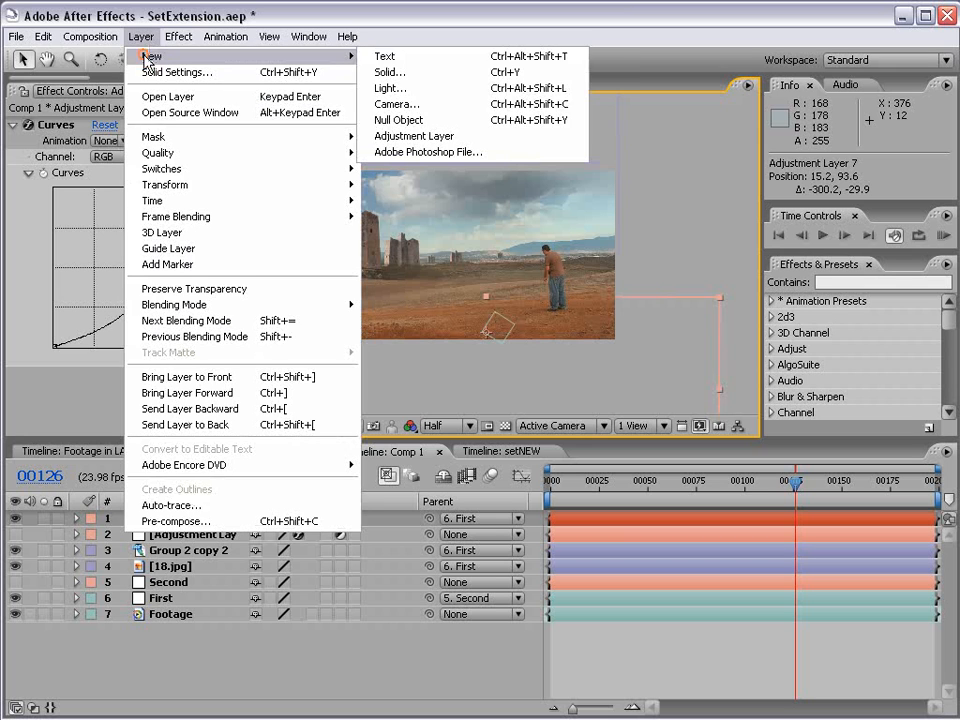
{"action": "left_click", "coordinate": [439, 136]}
{"action": "key", "text": "comma"}
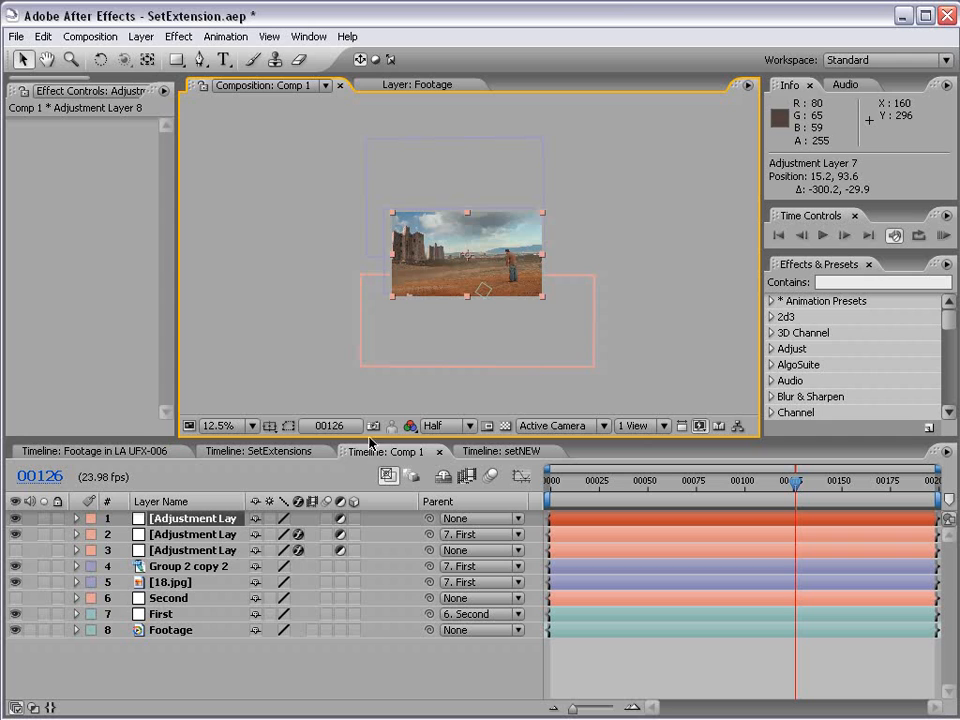
{"action": "left_click_drag", "start_coordinate": [541, 300], "coordinate": [523, 283]}
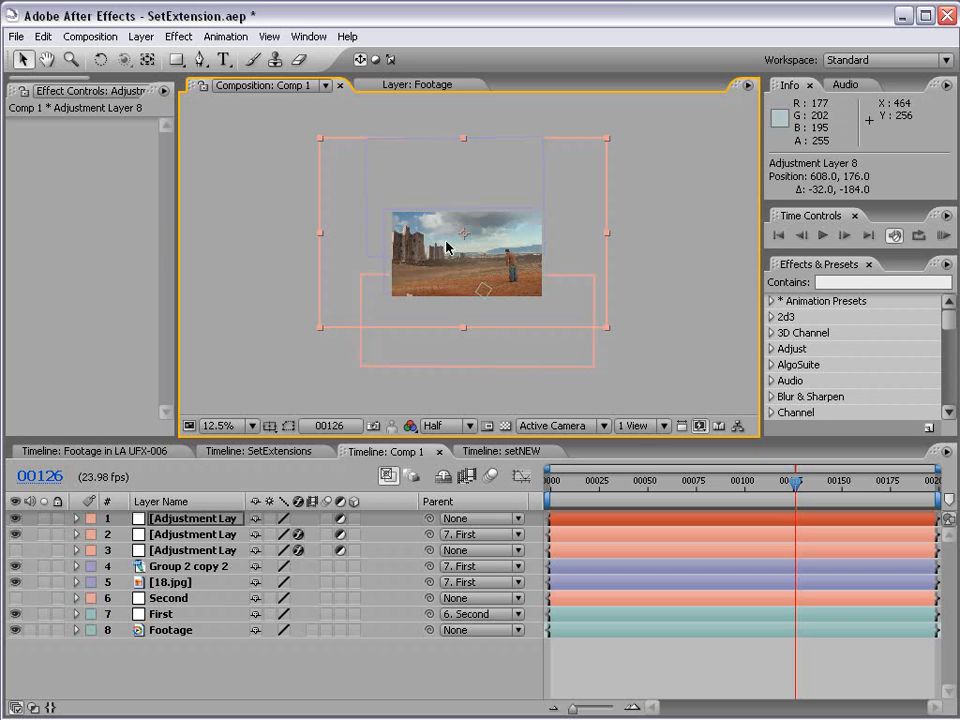
{"action": "left_click_drag", "start_coordinate": [607, 328], "coordinate": [555, 313]}
- Apply a Photo Filter effect to the new adjustment layer and set its filter type to Custom
{"action": "left_click", "coordinate": [178, 37]}
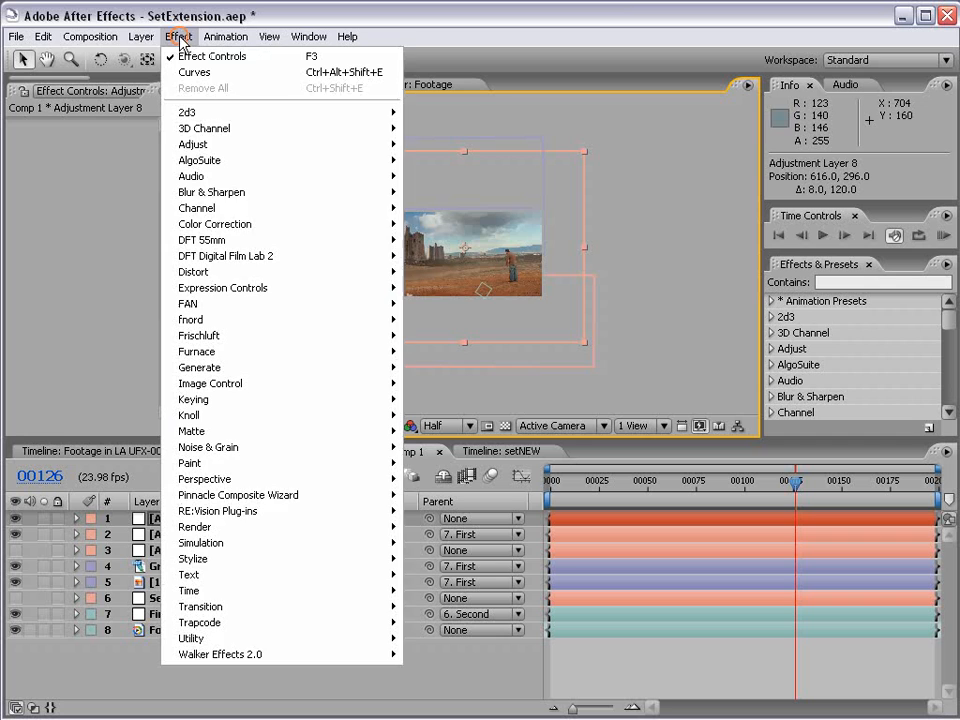
{"action": "mouse_move", "coordinate": [190, 228]}
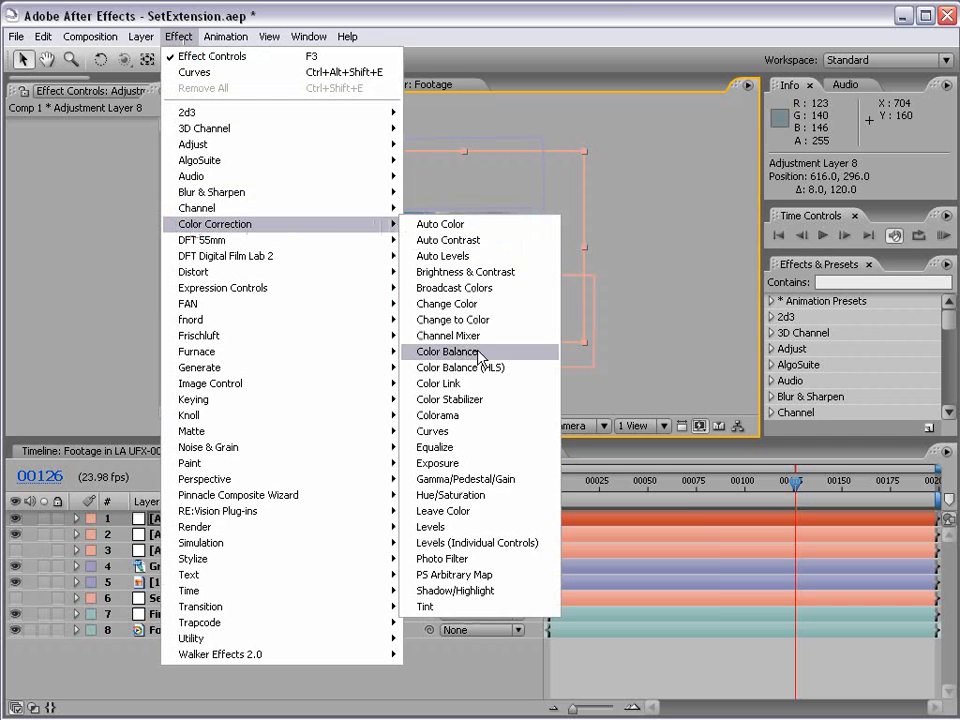
{"action": "left_click", "coordinate": [500, 564]}
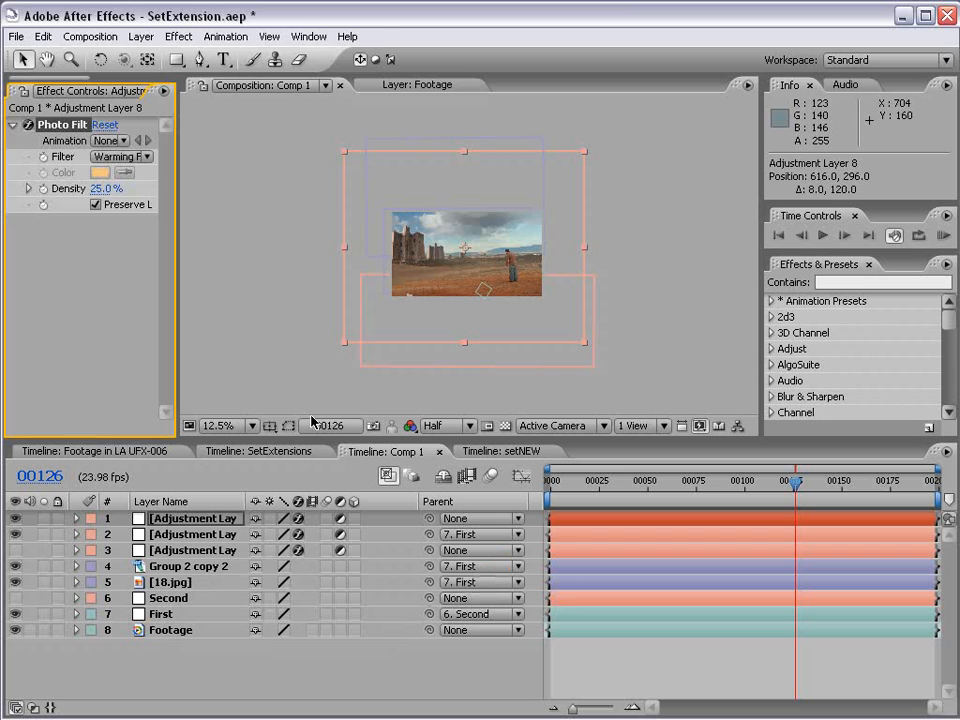
{"action": "left_click", "coordinate": [126, 160]}
{"action": "left_click", "coordinate": [140, 455]}
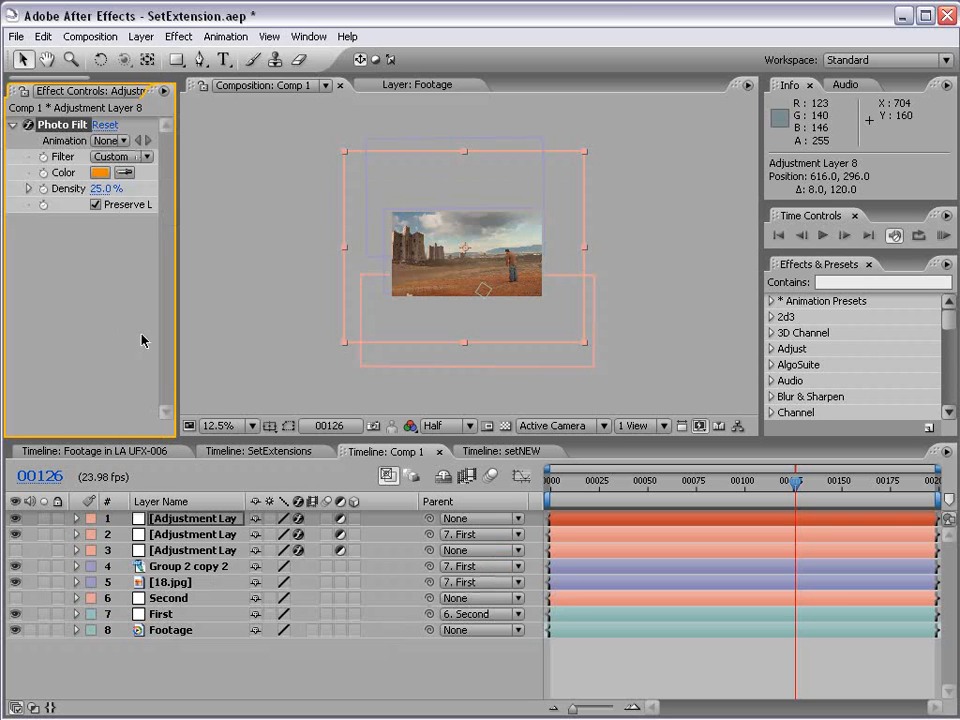
- Widen the effect settings area and set the Photo Filter's custom color to light orange FFB349
{"action": "left_click_drag", "start_coordinate": [179, 235], "coordinate": [240, 235]}
{"action": "left_click", "coordinate": [118, 172]}
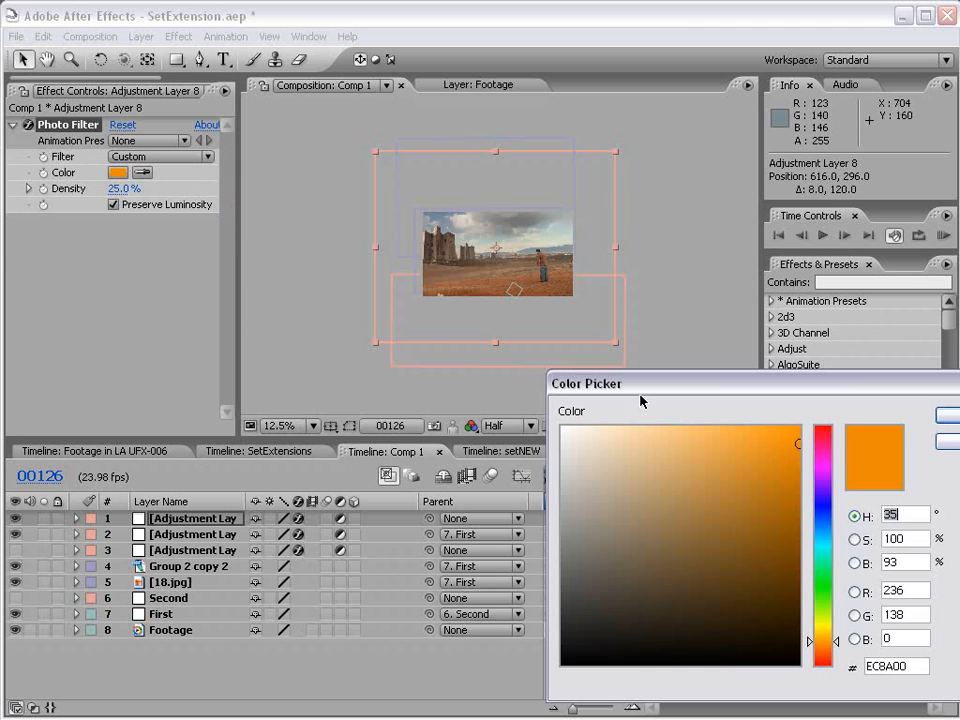
{"action": "left_click", "coordinate": [731, 426]}
{"action": "left_click_drag", "start_coordinate": [759, 399], "coordinate": [543, 390]}
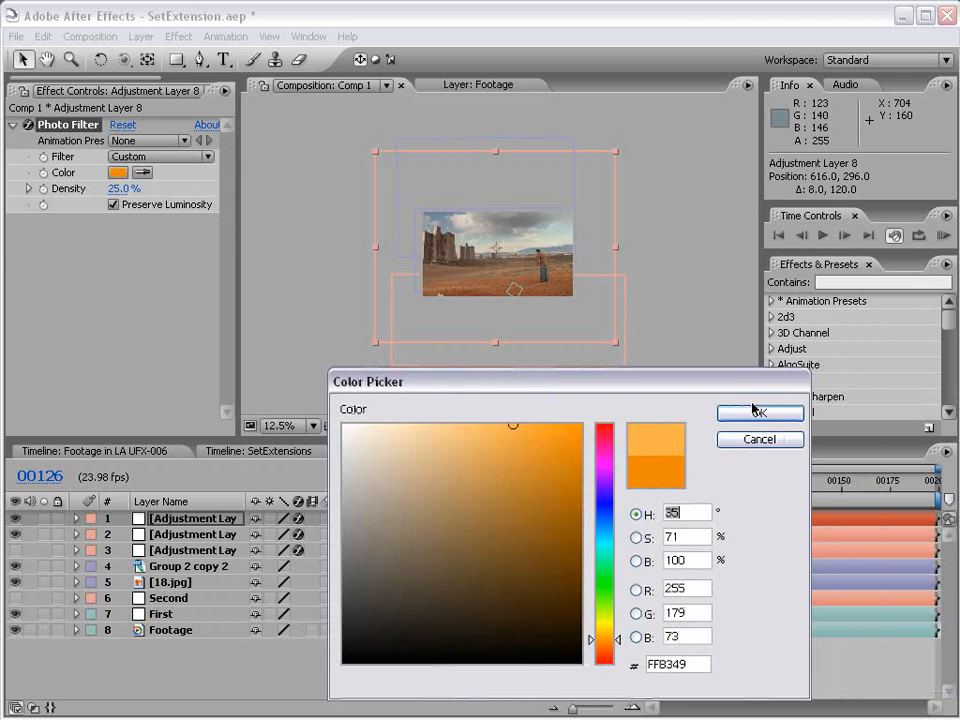
{"action": "left_click", "coordinate": [730, 409]}
- Raise the Photo Filter's density to 81% and compare the warmer tint across the whole image
{"action": "key", "text": "period"}
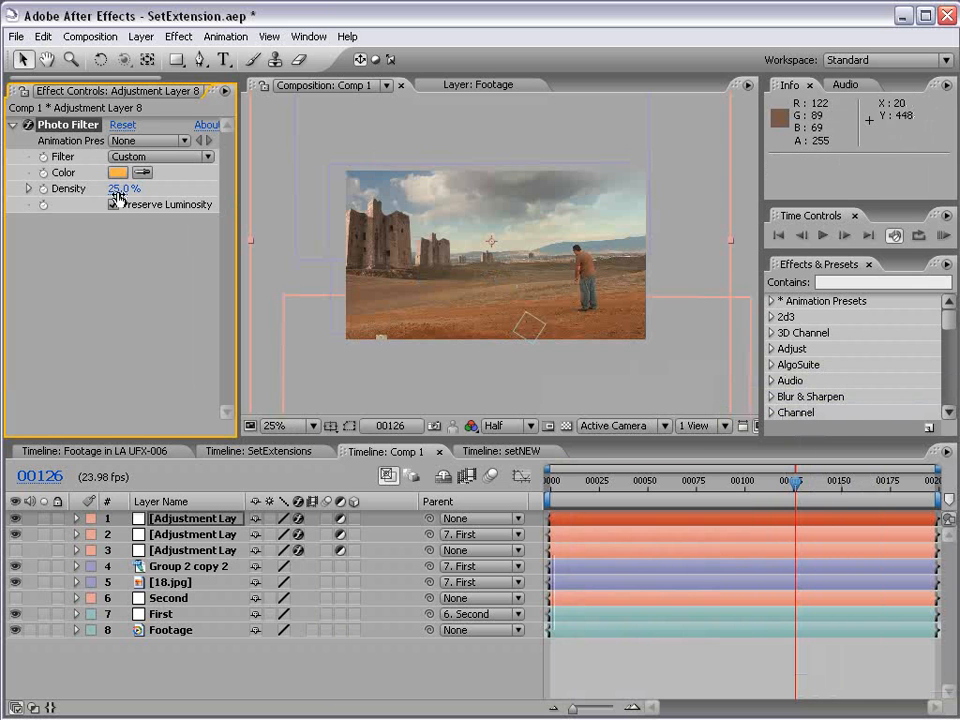
{"action": "left_click_drag", "start_coordinate": [117, 196], "coordinate": [173, 187]}
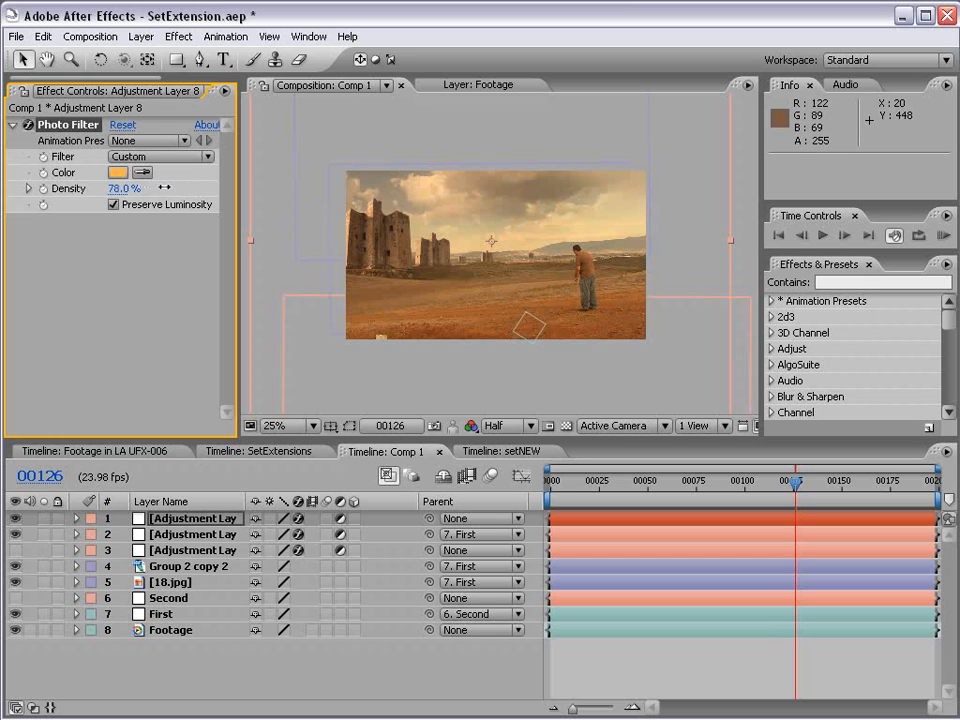
{"action": "key", "text": "comma"}
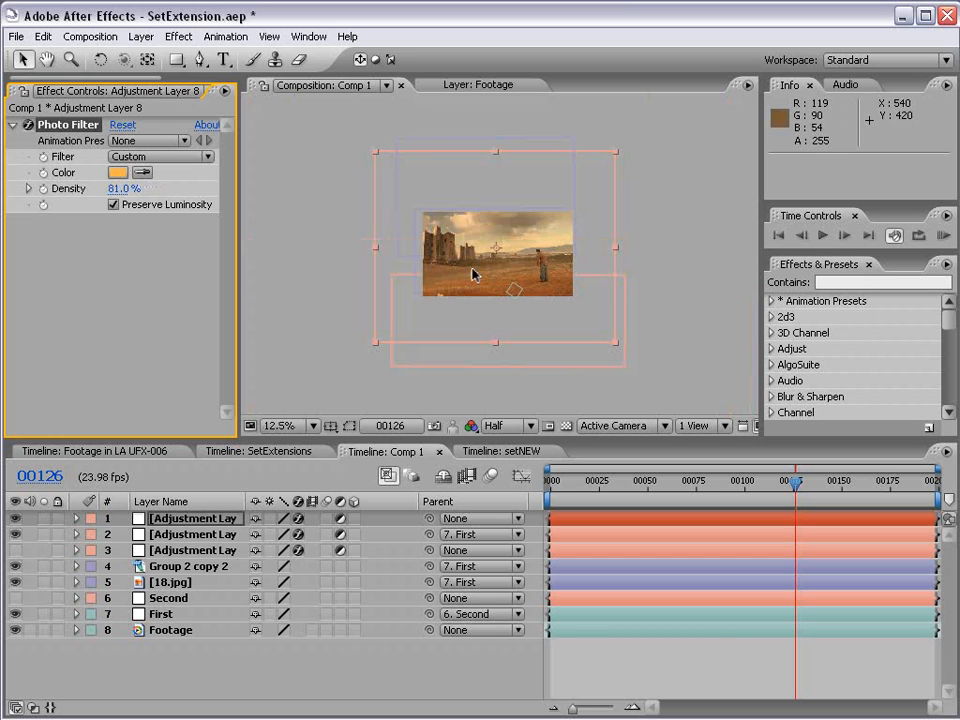
{"action": "key", "text": "period"}
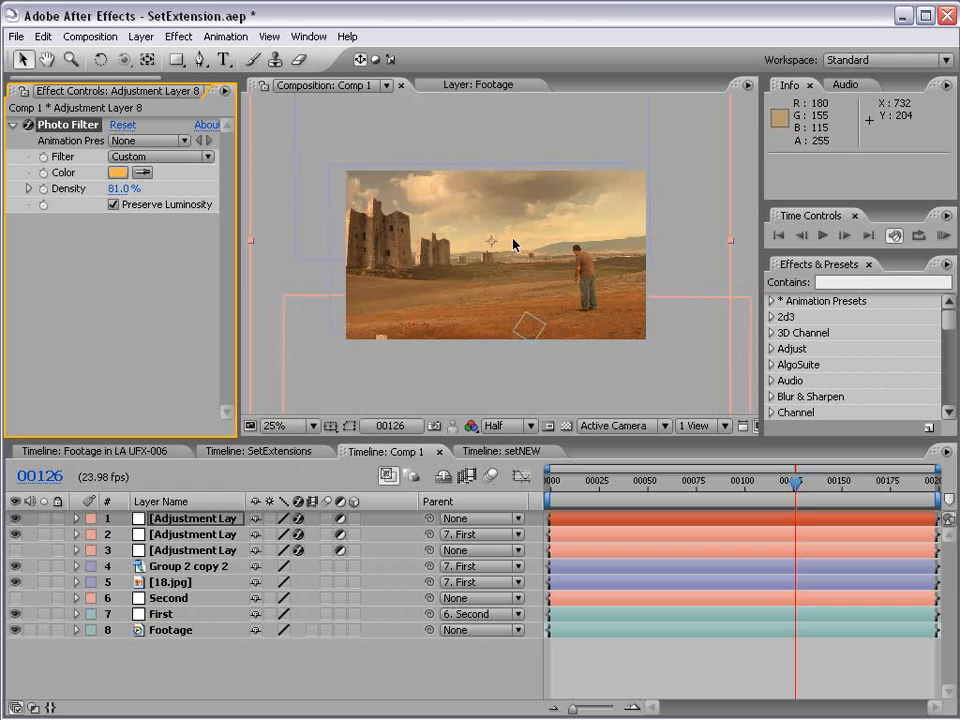
- Draw a wide rectangular mask on the Photo Filter layer over the upper sky, extending well beyond the frame's sides and top
{"action": "left_click_drag", "start_coordinate": [177, 59], "coordinate": [251, 62]}
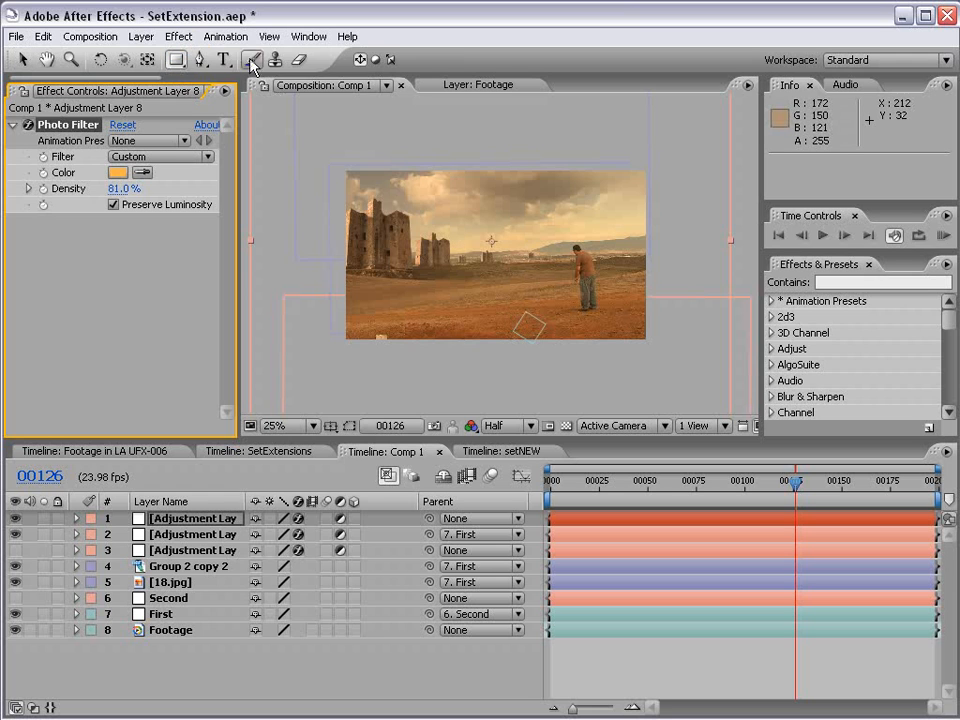
{"action": "key", "text": "comma"}
{"action": "left_click_drag", "start_coordinate": [318, 134], "coordinate": [678, 238]}
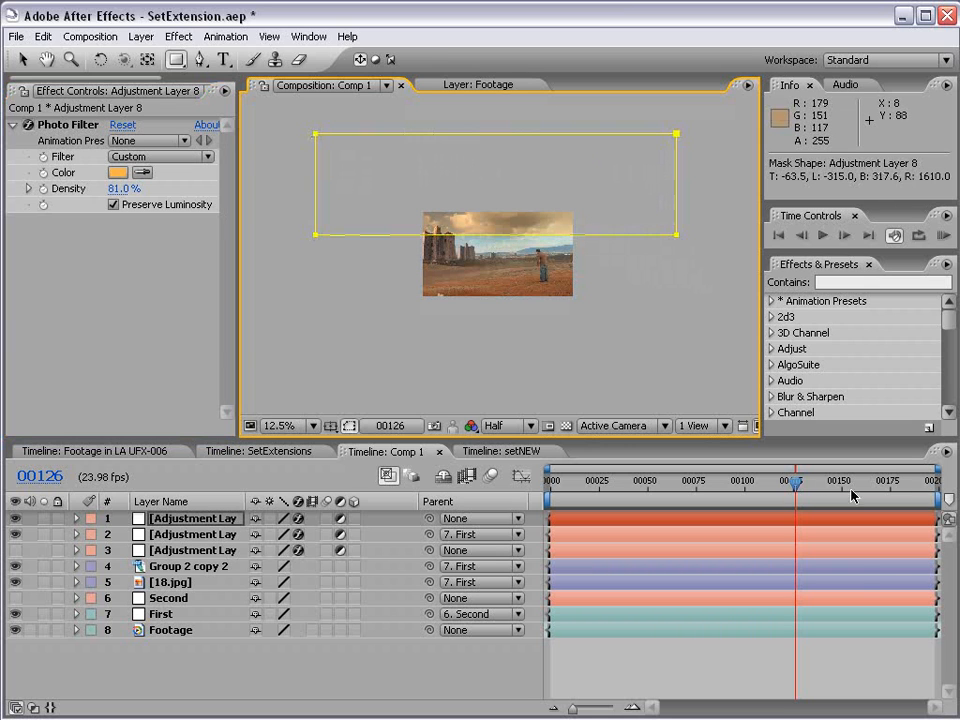
- Go to frame 197 and set the feather of the Photo Filter layer's mask to 360 pixels
{"action": "left_click_drag", "start_coordinate": [795, 483], "coordinate": [934, 485]}
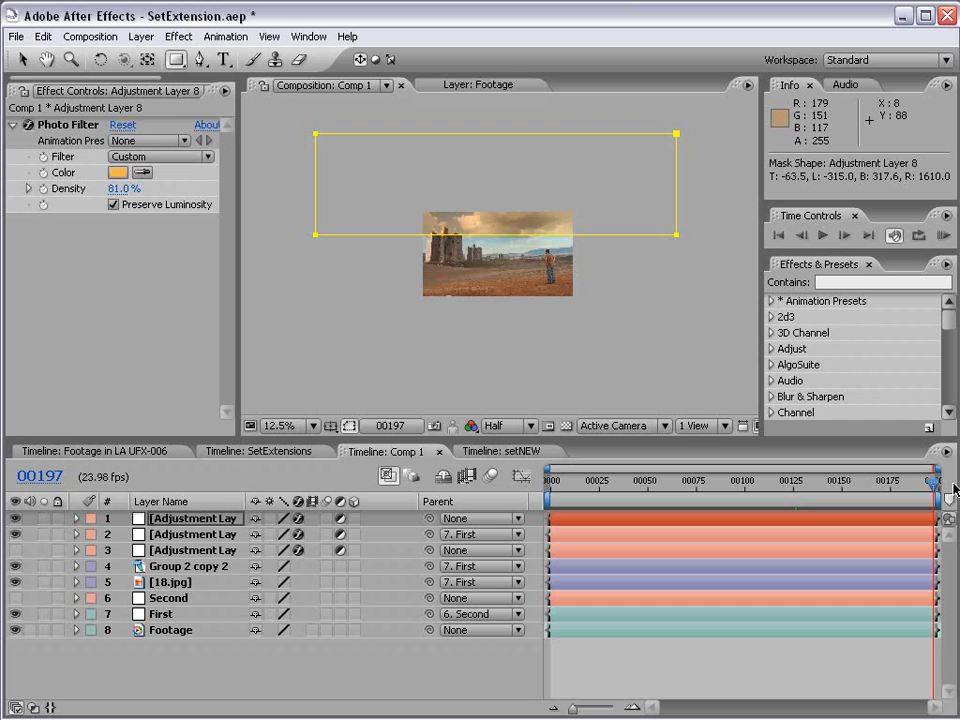
{"action": "left_click", "coordinate": [171, 518]}
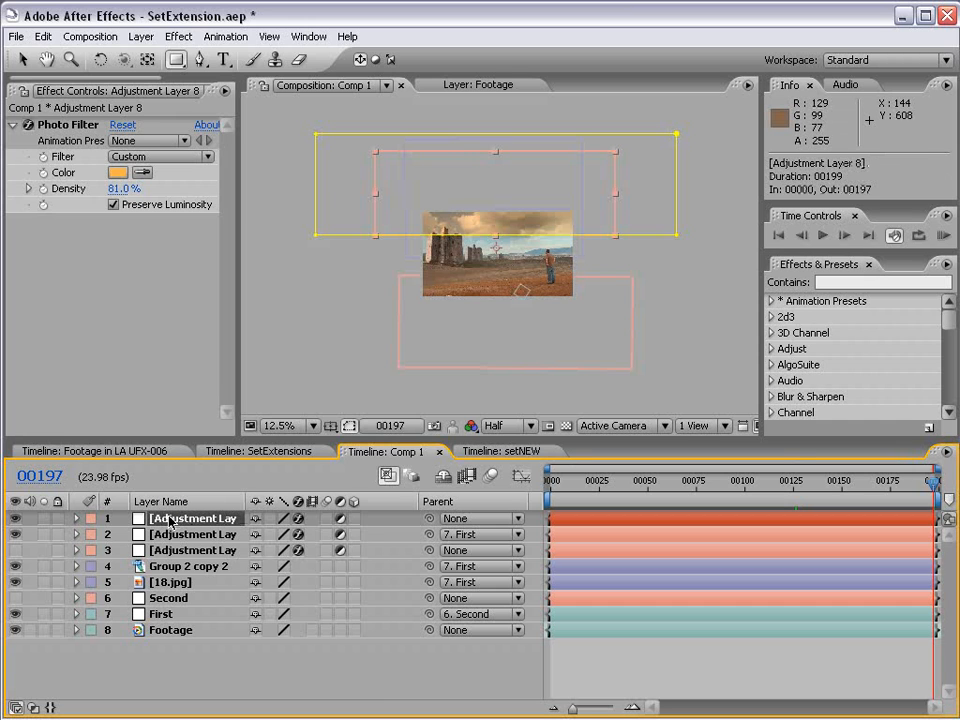
{"action": "key", "text": "m"}
{"action": "key", "text": "m"}
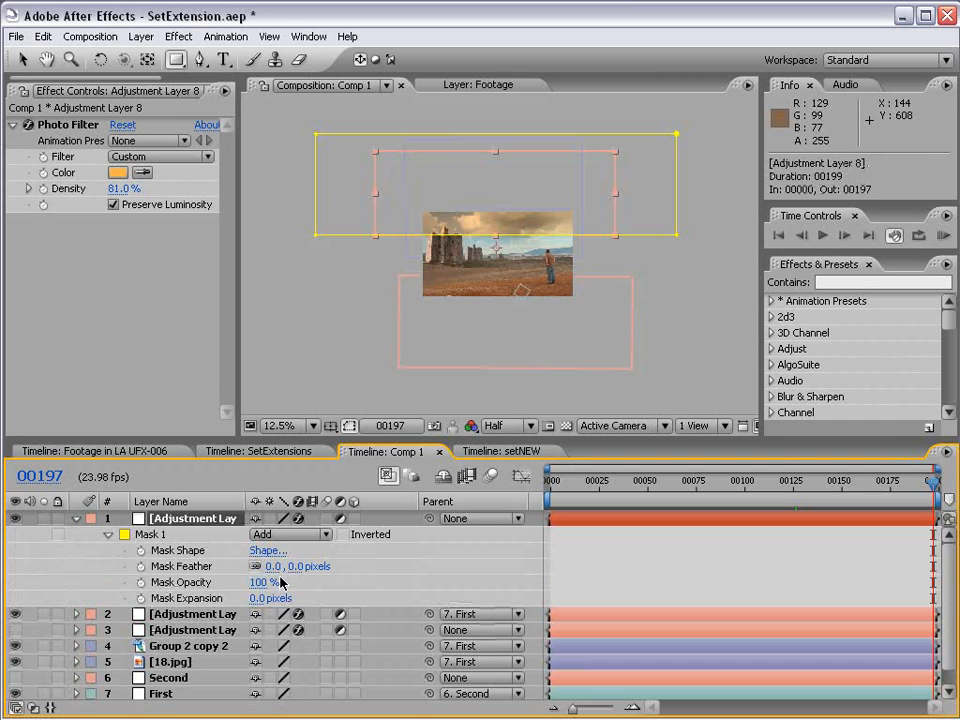
{"action": "left_click_drag", "start_coordinate": [295, 568], "coordinate": [354, 566]}
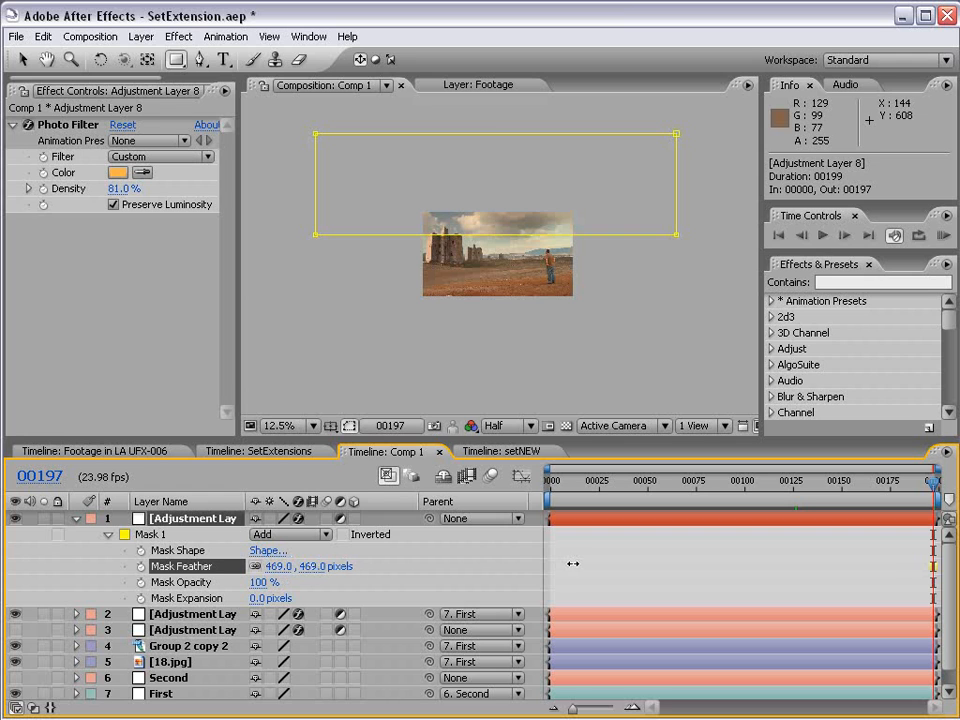
{"action": "left_click_drag", "start_coordinate": [572, 564], "coordinate": [540, 567]}
{"action": "left_click", "coordinate": [540, 567]}
{"action": "key", "text": "v"}
{"action": "scroll", "coordinate": [515, 247], "scroll_direction": "up", "scroll_amount": 1}
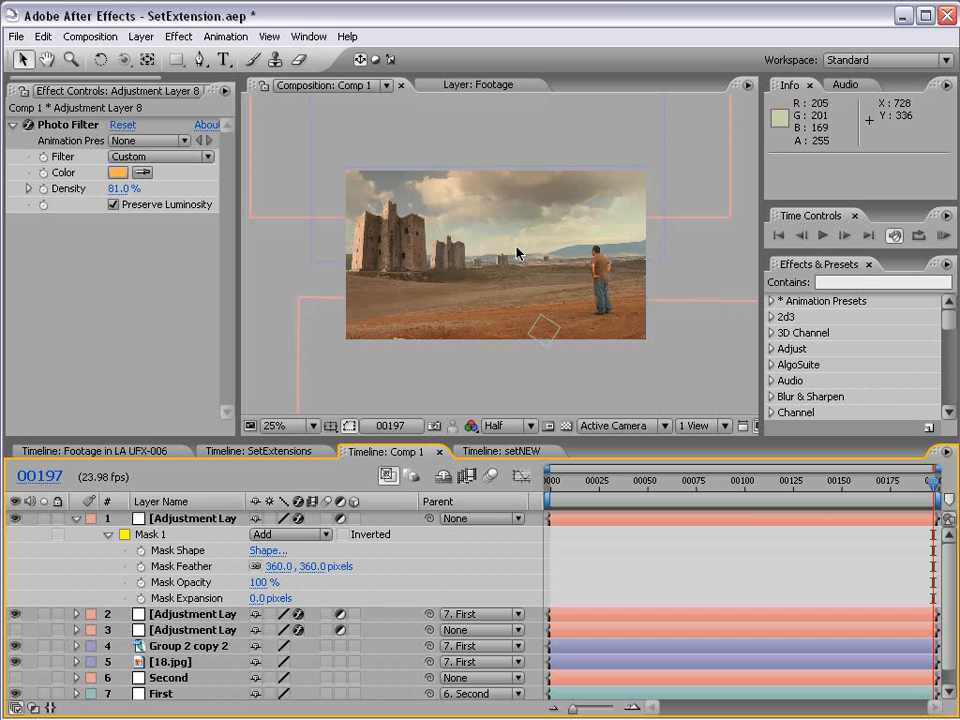
- Move the masked Photo Filter layer up over the sky to position 596, 248, and deselect it
{"action": "left_click", "coordinate": [810, 516]}
{"action": "left_click", "coordinate": [657, 161]}
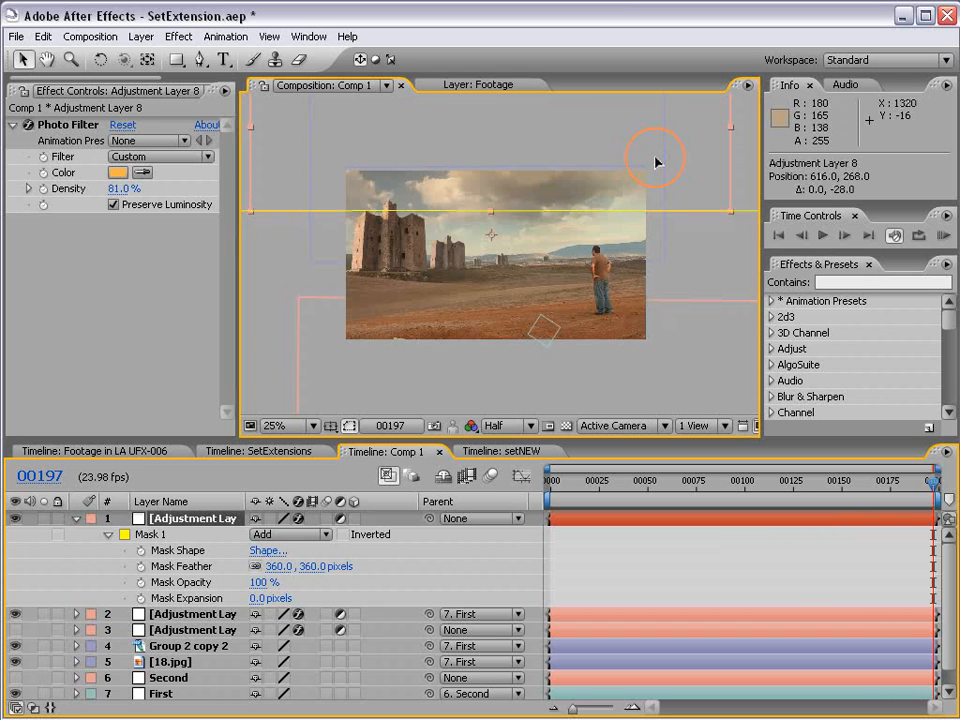
{"action": "mouse_move", "coordinate": [656, 185]}
{"action": "left_mouse_down"}
{"action": "mouse_move", "coordinate": [649, 133]}
{"action": "mouse_move", "coordinate": [651, 167]}
{"action": "left_mouse_up"}
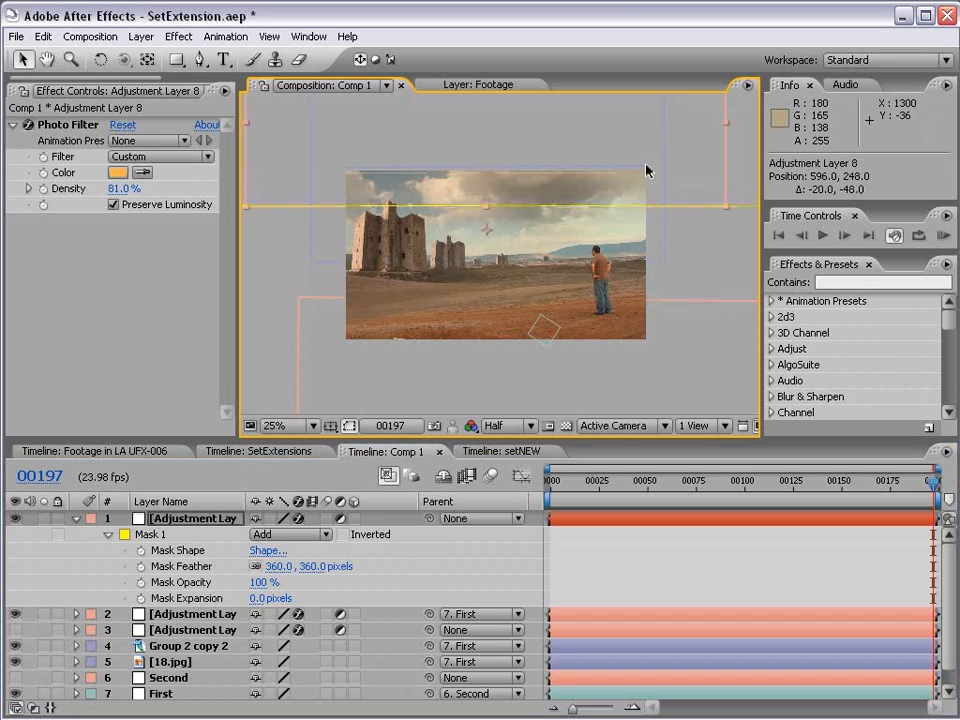
{"action": "left_click", "coordinate": [848, 524]}
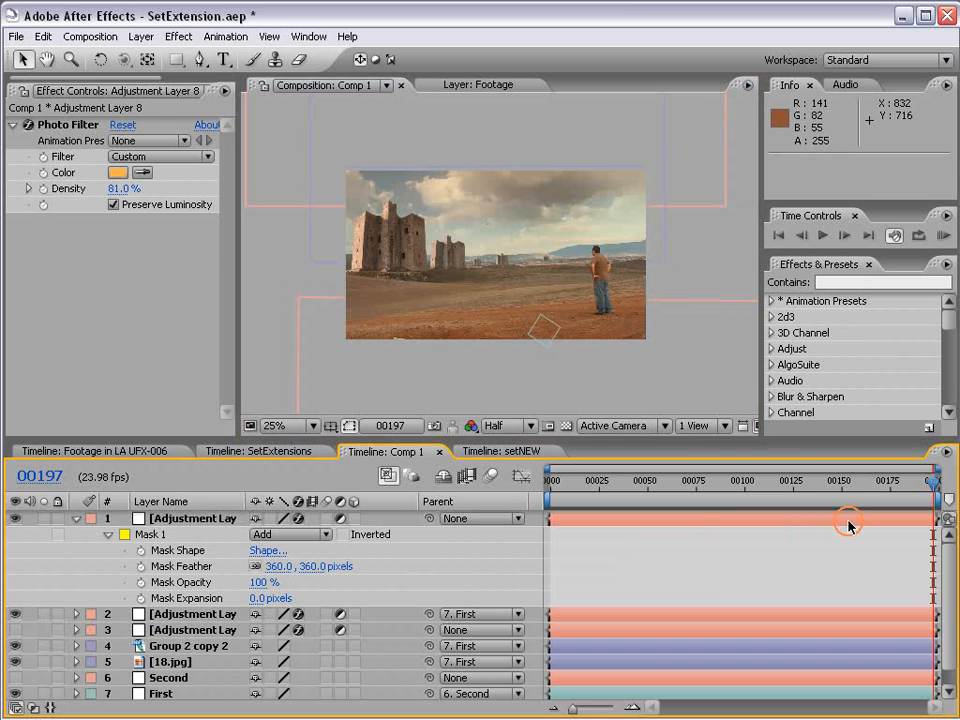
- Go to frame 172, enlarge the timeline area and parent the Photo Filter adjustment layer to the First null
{"action": "left_click_drag", "start_coordinate": [860, 484], "coordinate": [884, 490]}
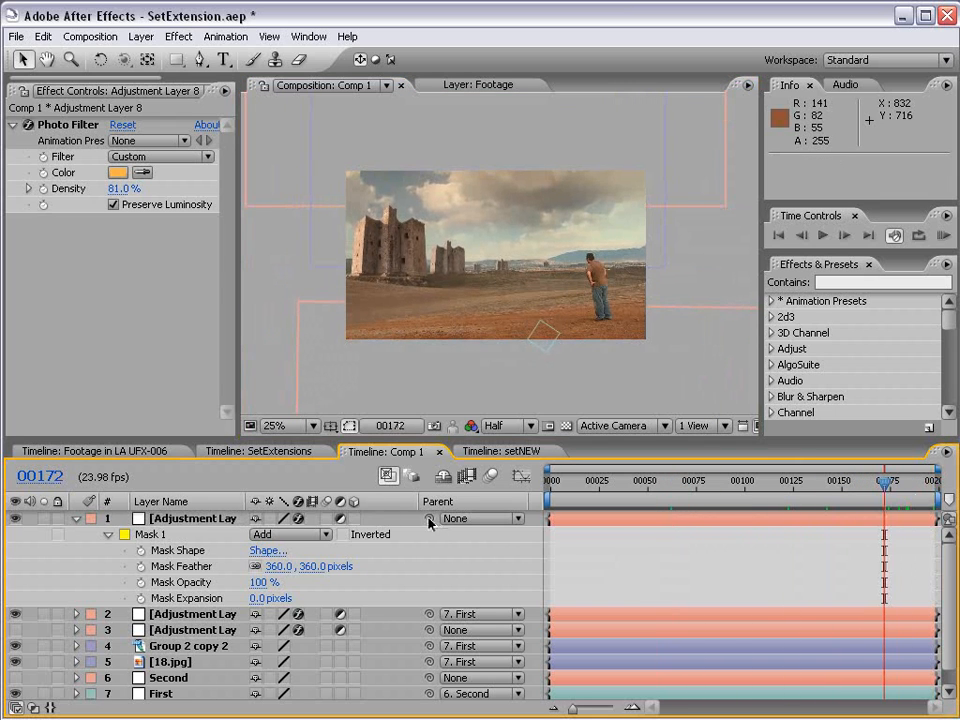
{"action": "scroll", "coordinate": [395, 550], "scroll_direction": "down", "scroll_amount": 1}
{"action": "scroll", "coordinate": [375, 583], "scroll_direction": "up", "scroll_amount": 1}
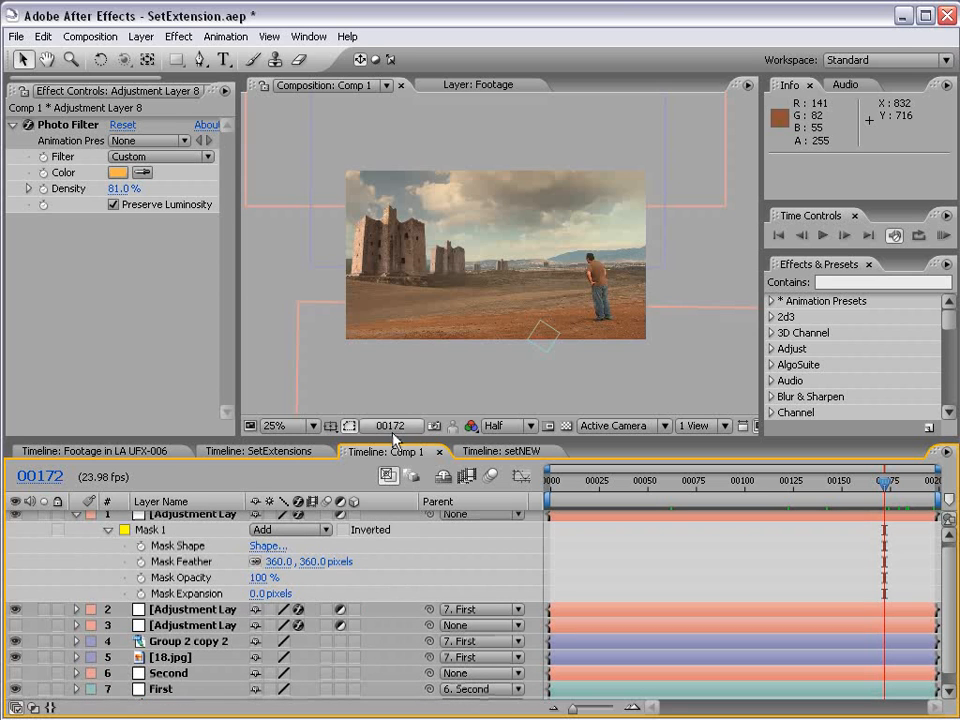
{"action": "left_click_drag", "start_coordinate": [387, 437], "coordinate": [395, 389]}
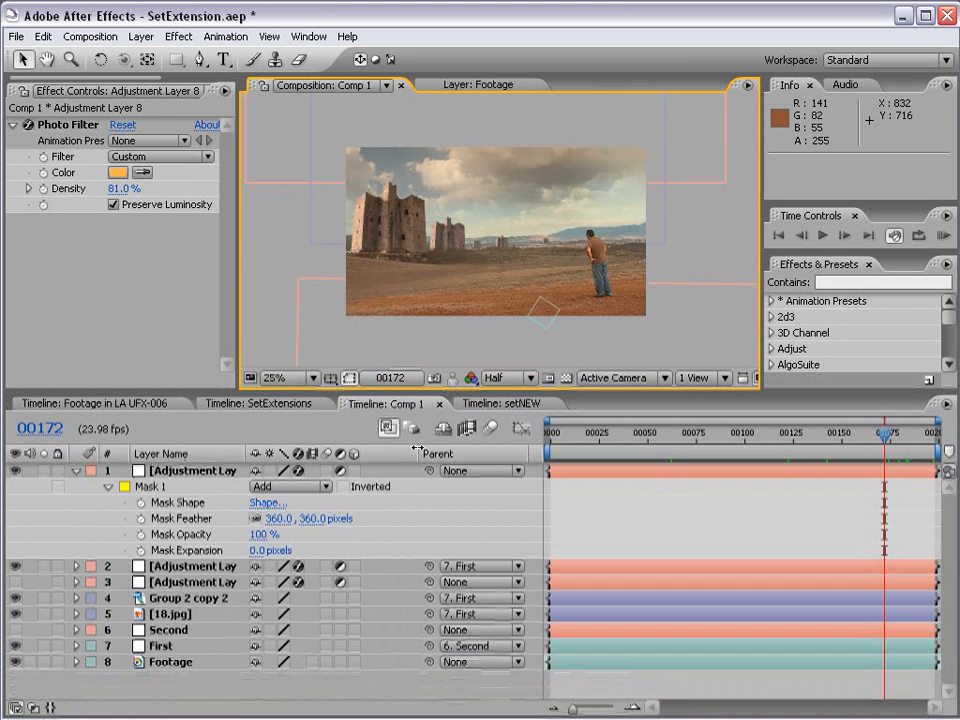
{"action": "left_click_drag", "start_coordinate": [430, 474], "coordinate": [172, 648]}
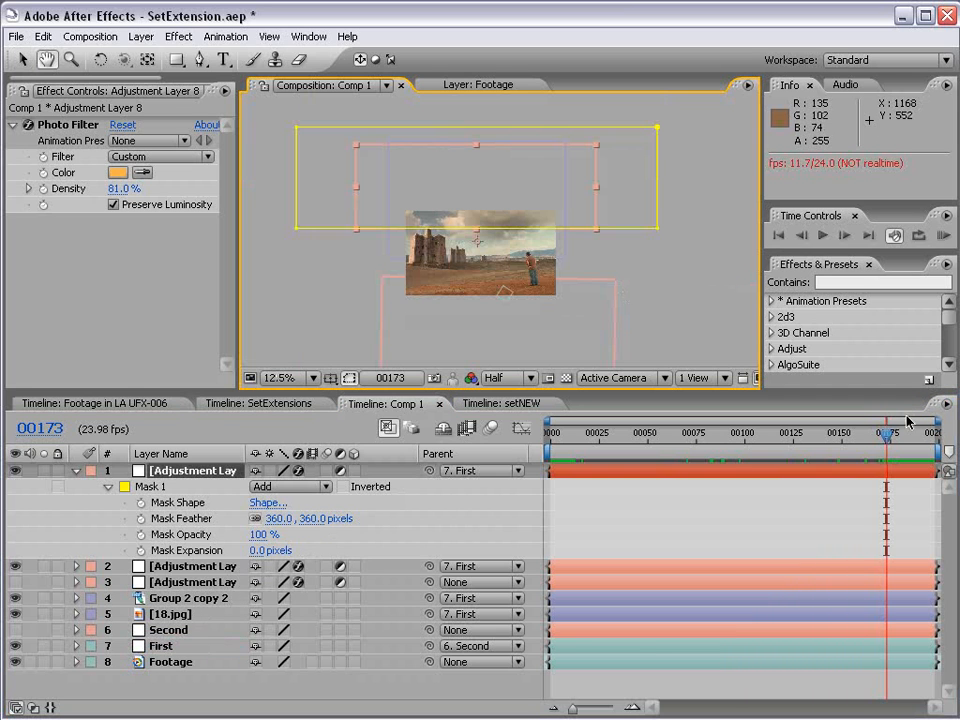
- At frame 0, stretch the Curves adjustment layer past the image's right edge and reposition it at 47.9, 102.8 to cover the ground
{"action": "left_click_drag", "start_coordinate": [883, 440], "coordinate": [770, 441]}
{"action": "scroll", "coordinate": [489, 296], "scroll_direction": "up", "scroll_amount": 1}
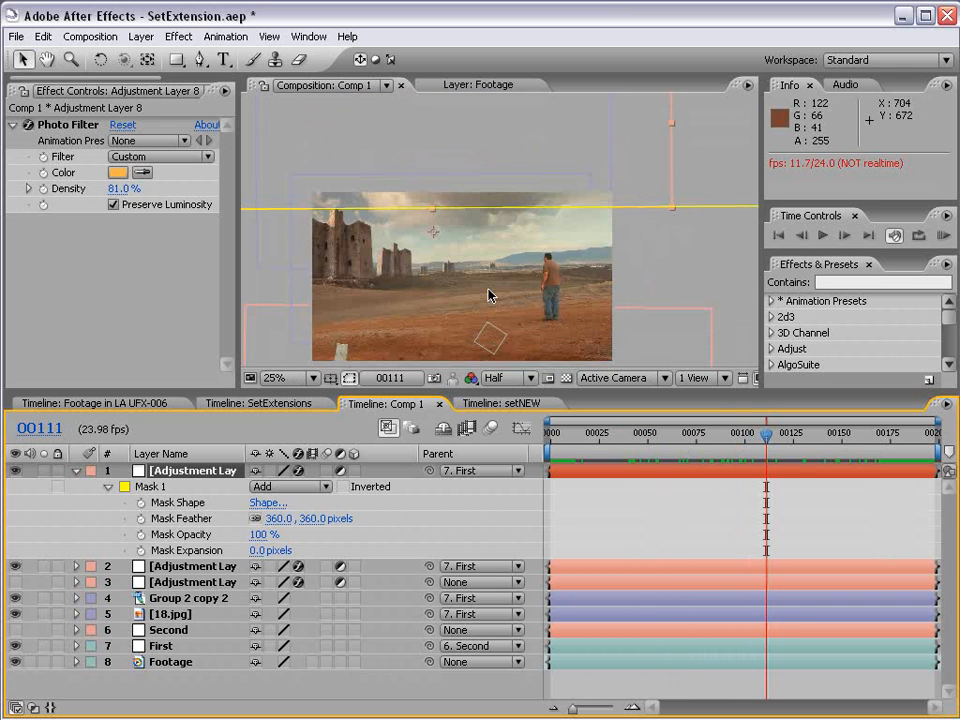
{"action": "key", "text": "h"}
{"action": "left_click_drag", "start_coordinate": [520, 300], "coordinate": [493, 249]}
{"action": "left_click_drag", "start_coordinate": [767, 438], "coordinate": [550, 440]}
{"action": "left_click", "coordinate": [222, 568]}
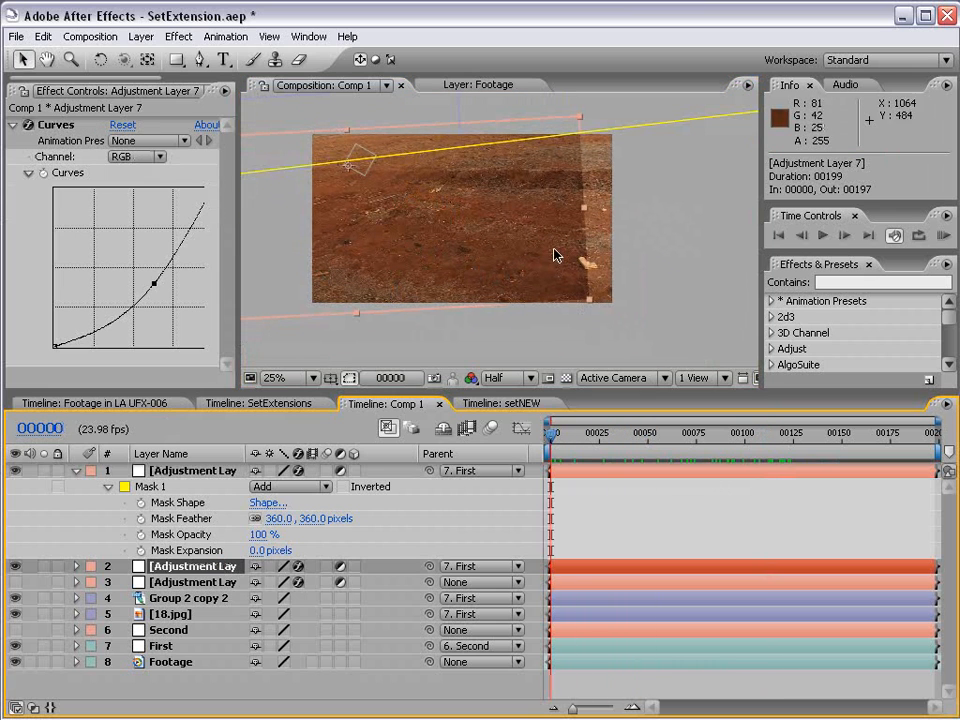
{"action": "left_click_drag", "start_coordinate": [590, 305], "coordinate": [640, 307]}
{"action": "left_click_drag", "start_coordinate": [530, 256], "coordinate": [538, 259]}
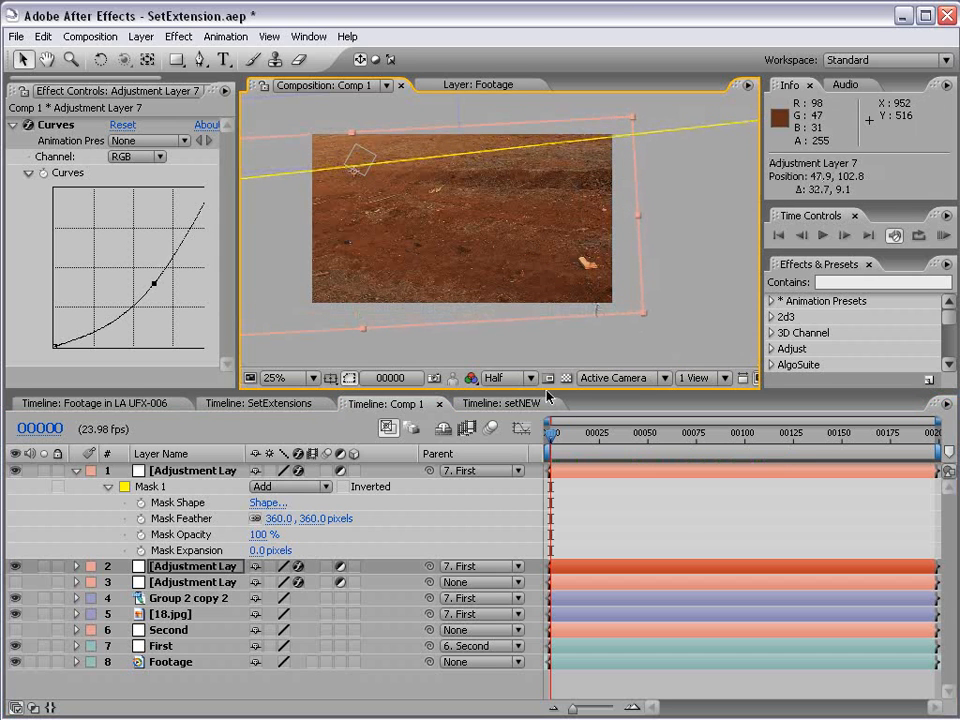
{"action": "left_click", "coordinate": [585, 516]}
- Go to frame 152, collapse the mask properties and examine the castle and sky composite in an enlarged view
{"action": "left_click", "coordinate": [558, 440]}
{"action": "left_click_drag", "start_coordinate": [558, 440], "coordinate": [845, 445]}
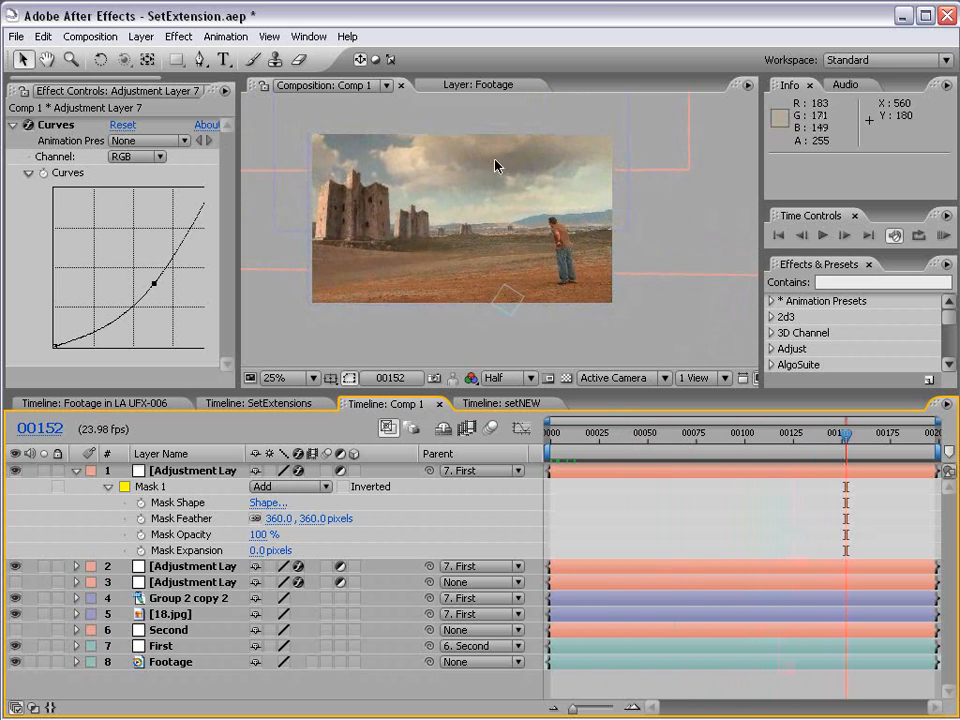
{"action": "left_click", "coordinate": [75, 471]}
{"action": "key", "text": "grave"}
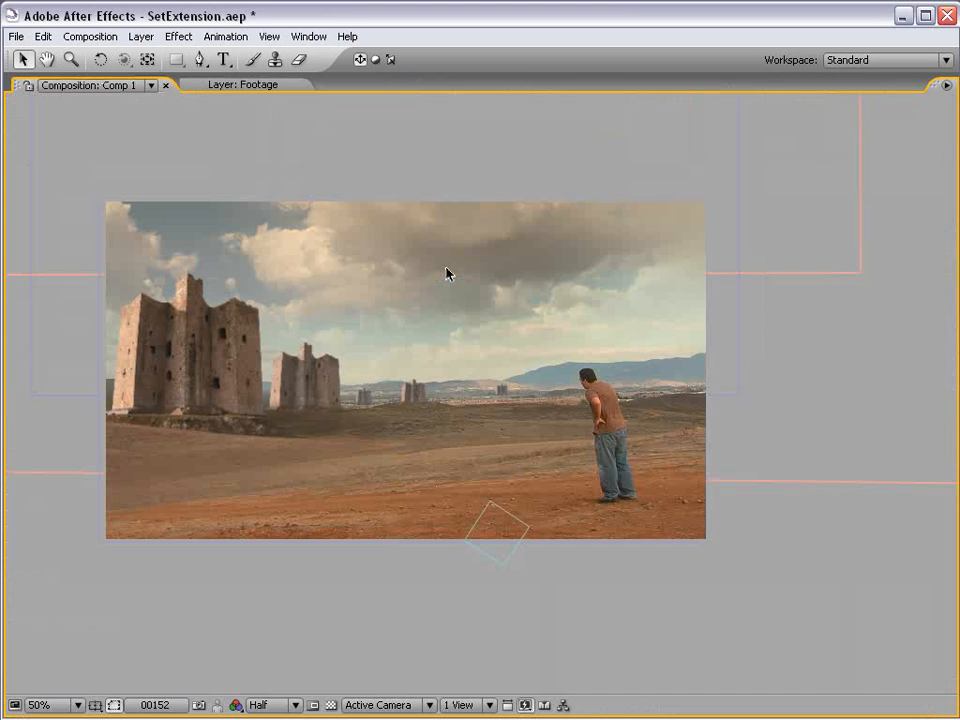
{"action": "key", "text": "grave"}
{"action": "scroll", "coordinate": [465, 252], "scroll_direction": "down", "scroll_amount": 1}
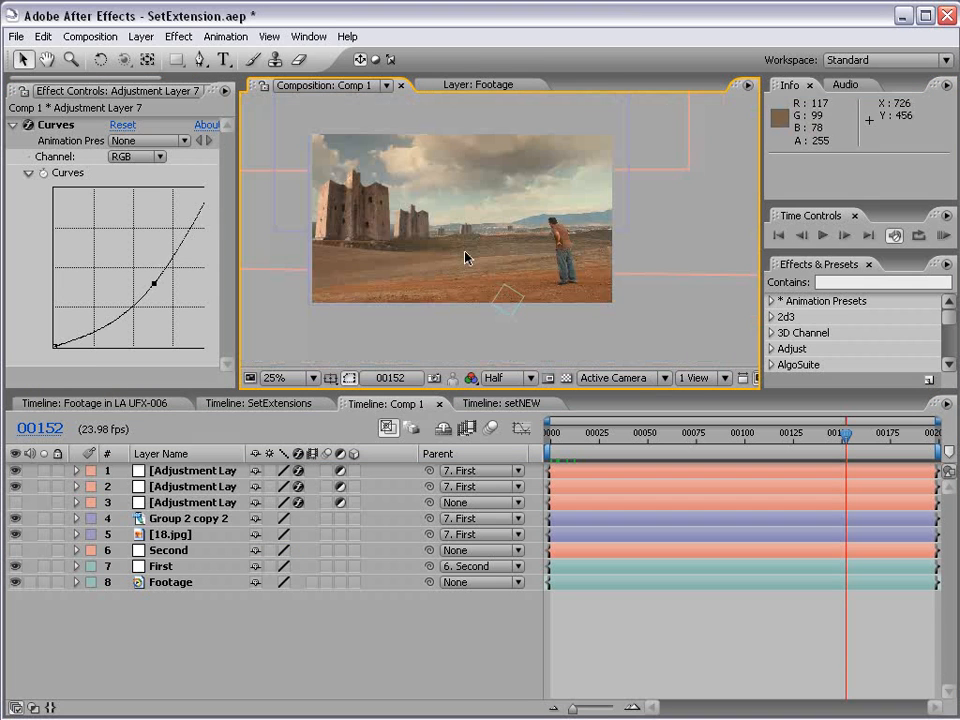
{"action": "left_click_drag", "start_coordinate": [439, 206], "coordinate": [474, 227]}
{"action": "scroll", "coordinate": [474, 227], "scroll_direction": "up", "scroll_amount": 1}
{"action": "key", "text": "grave"}
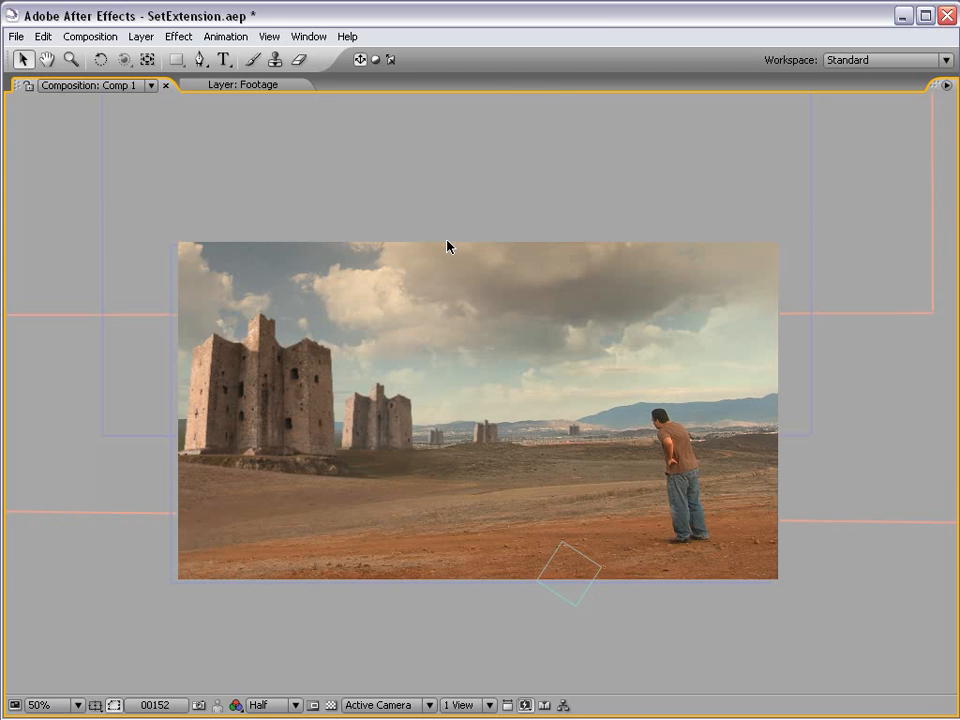
{"action": "key", "text": "grave"}
{"action": "scroll", "coordinate": [434, 243], "scroll_direction": "down", "scroll_amount": 1}
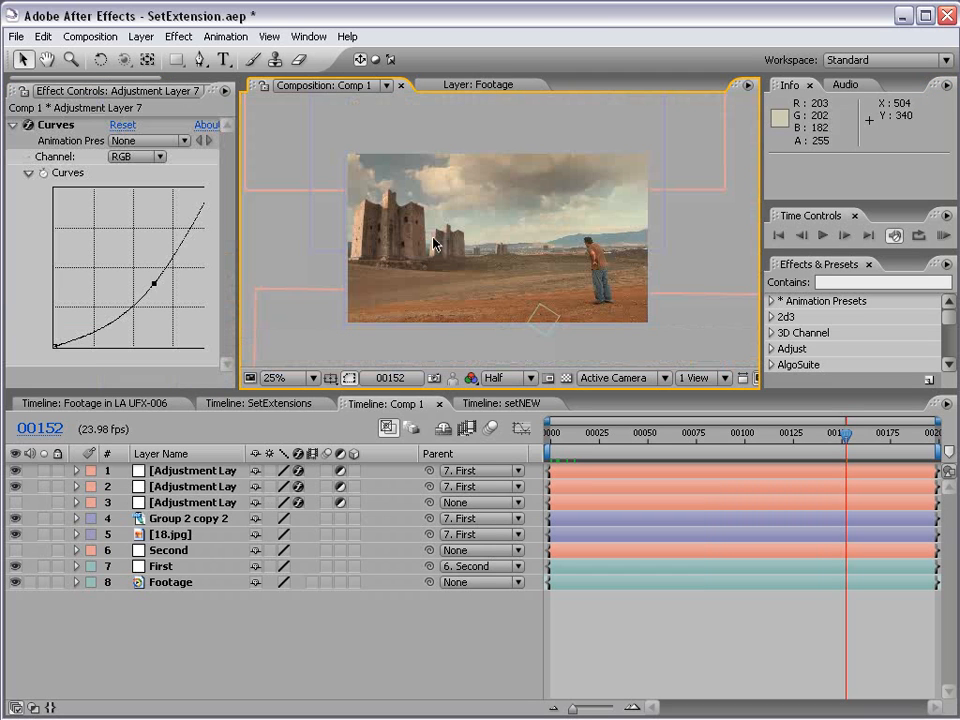
- Create a new adjustment layer on top of the stack
{"action": "left_click", "coordinate": [141, 36]}
{"action": "mouse_move", "coordinate": [173, 58]}
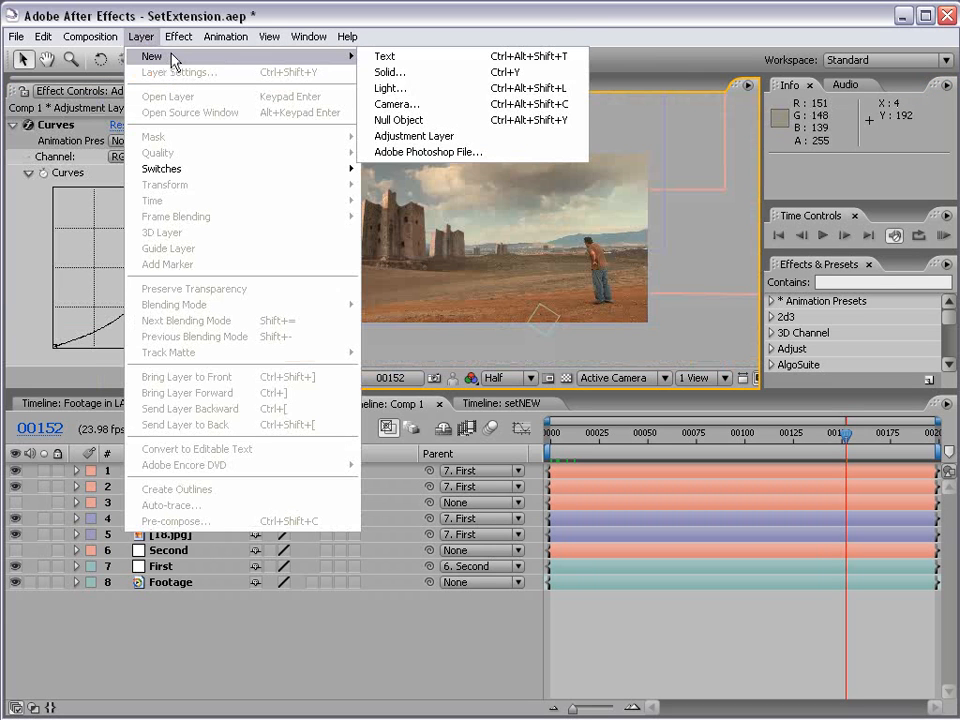
{"action": "left_click", "coordinate": [395, 136]}
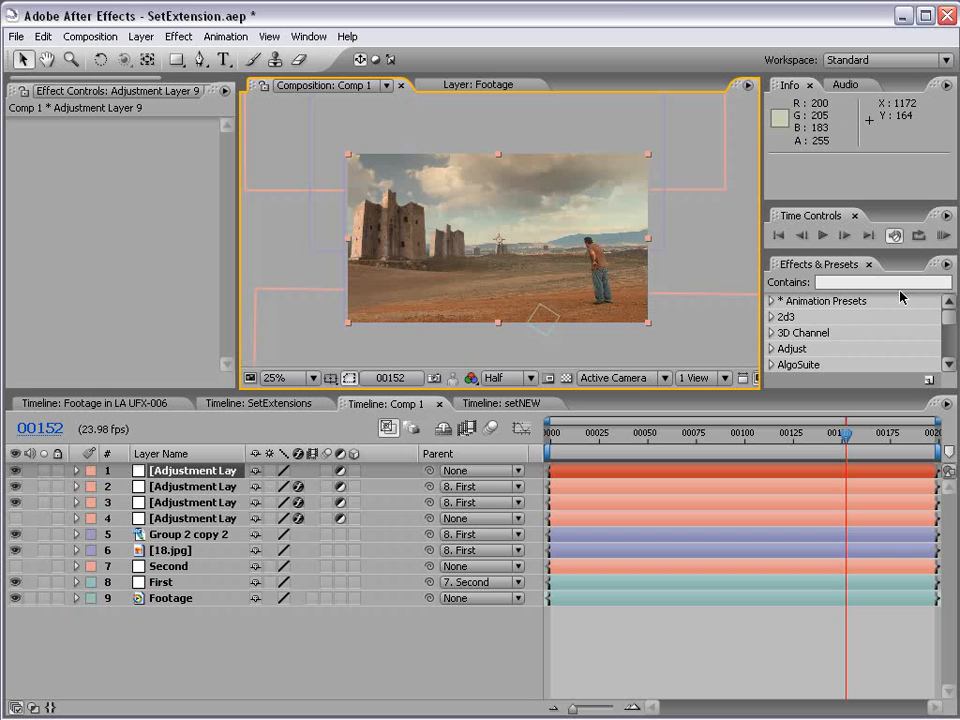
- Search the presets for "green", apply FMP_GreenEasy to the new adjustment layer and inspect the graded image enlarged
{"action": "left_click", "coordinate": [856, 283]}
{"action": "type", "text": "green"}
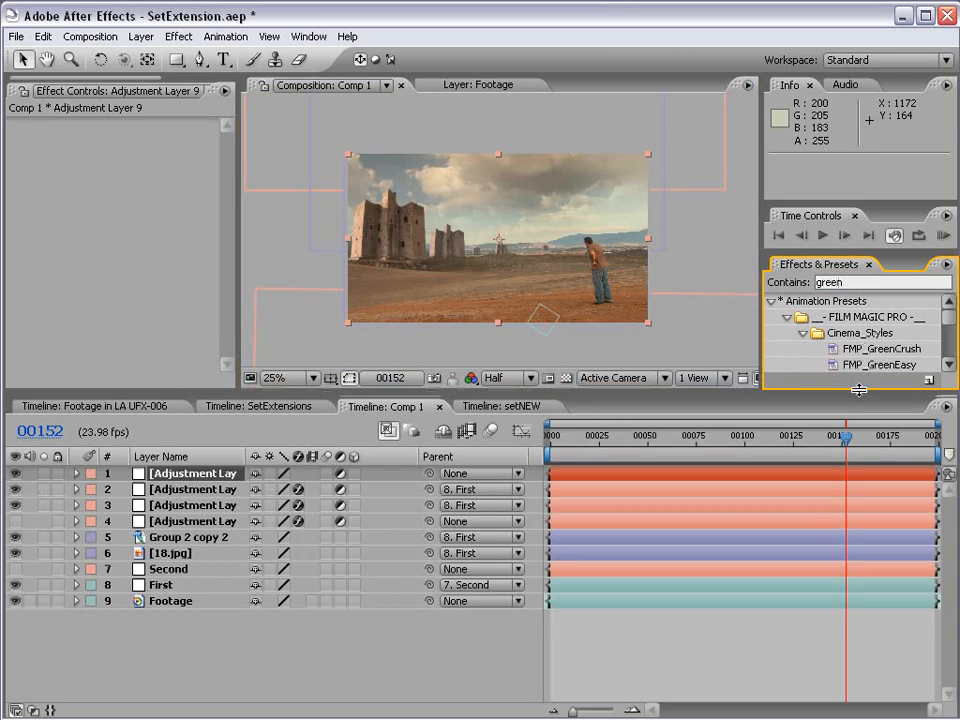
{"action": "left_click_drag", "start_coordinate": [850, 392], "coordinate": [850, 422]}
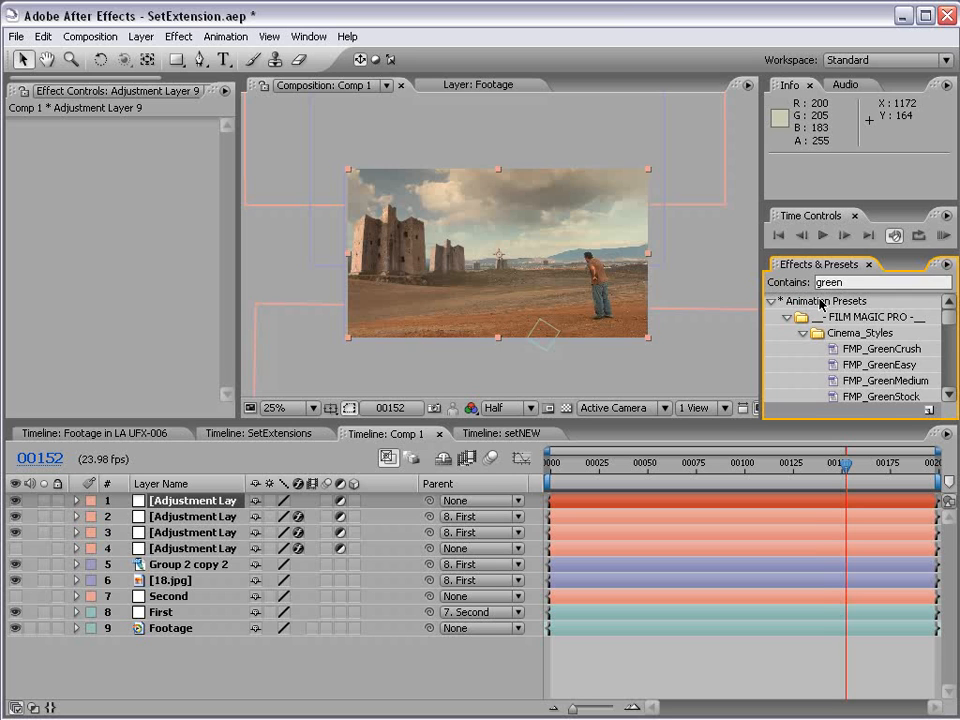
{"action": "left_click_drag", "start_coordinate": [876, 372], "coordinate": [195, 500]}
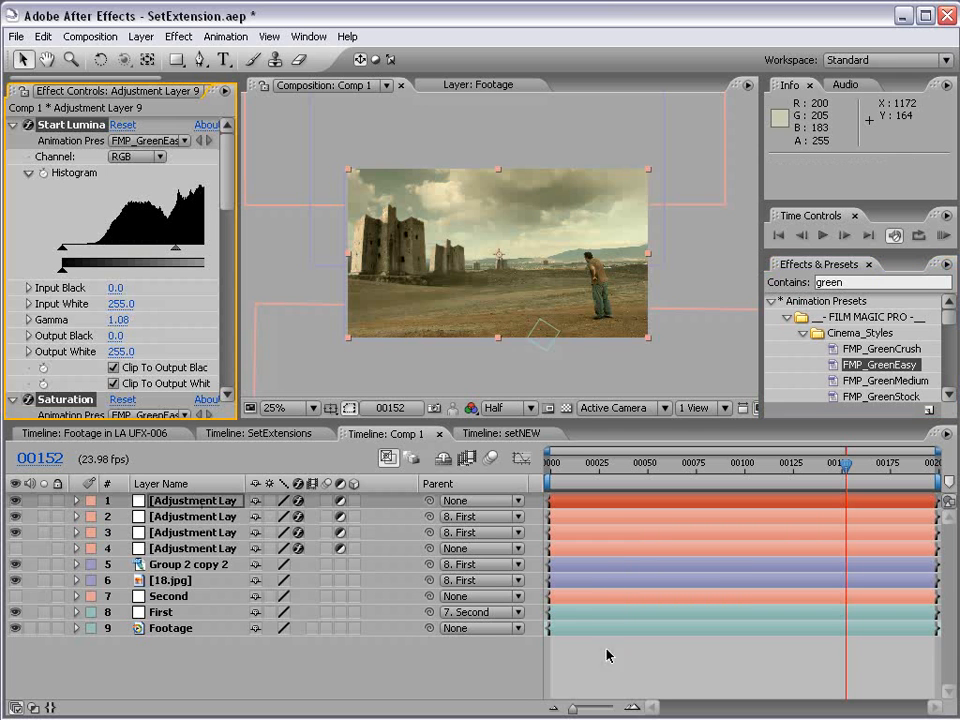
{"action": "scroll", "coordinate": [489, 274], "scroll_direction": "up", "scroll_amount": 1}
{"action": "scroll", "coordinate": [619, 266], "scroll_direction": "down", "scroll_amount": 1}
{"action": "key", "text": "grave"}
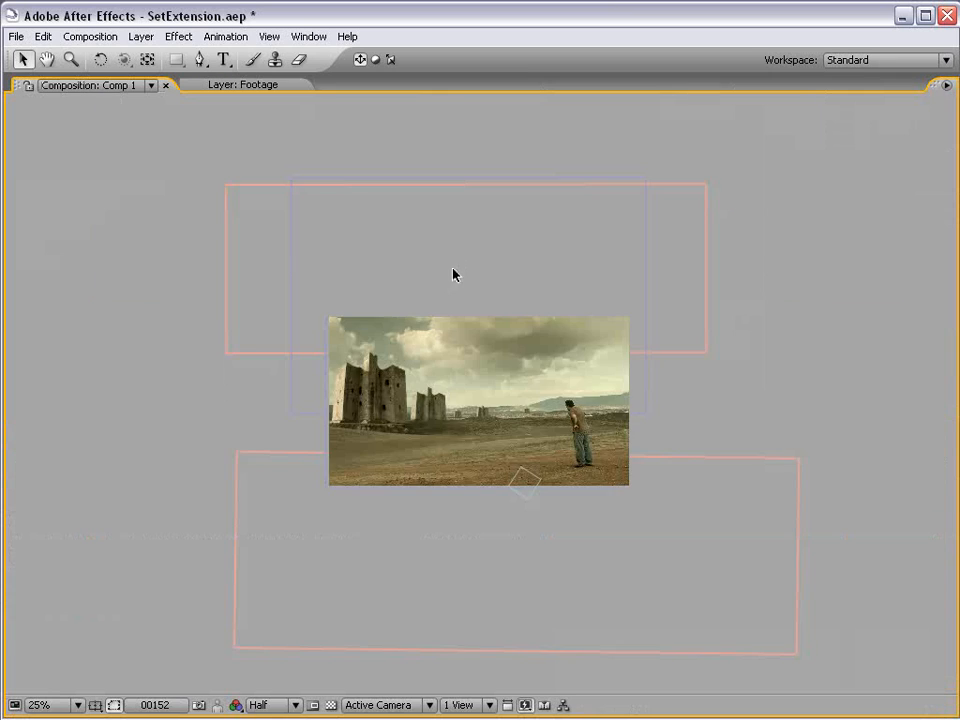
{"action": "scroll", "coordinate": [453, 274], "scroll_direction": "up", "scroll_amount": 1}
{"action": "key", "text": "grave"}
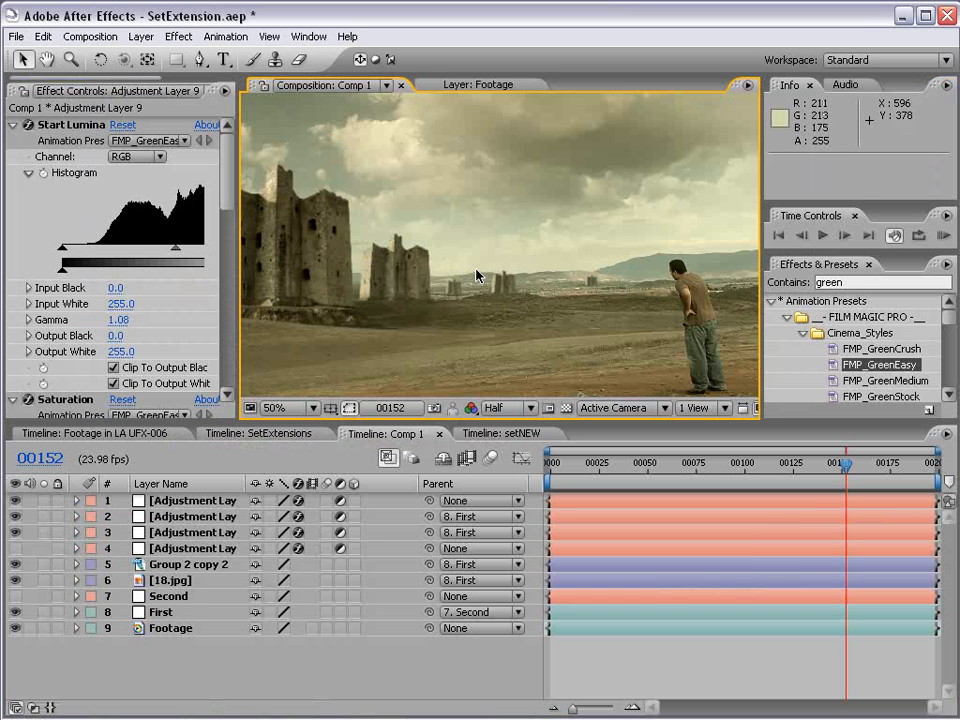
- Make the oval-masked Curves adjustment layer visible again and set its opacity to 75%
{"action": "left_click", "coordinate": [15, 548]}
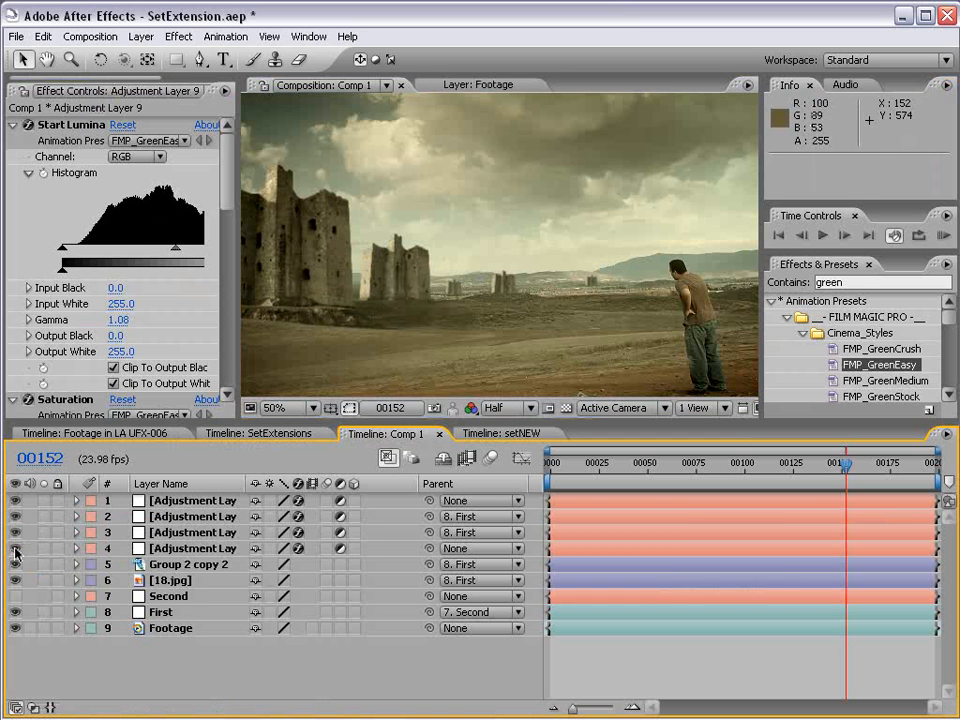
{"action": "scroll", "coordinate": [561, 369], "scroll_direction": "down", "scroll_amount": 1}
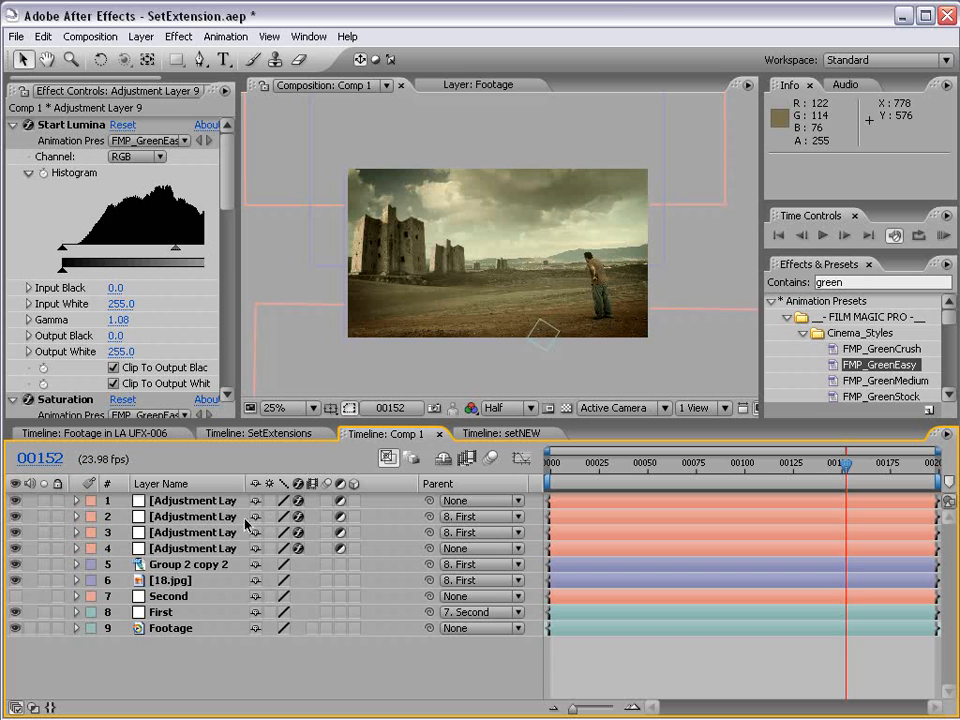
{"action": "left_click", "coordinate": [190, 548]}
{"action": "key", "text": "t"}
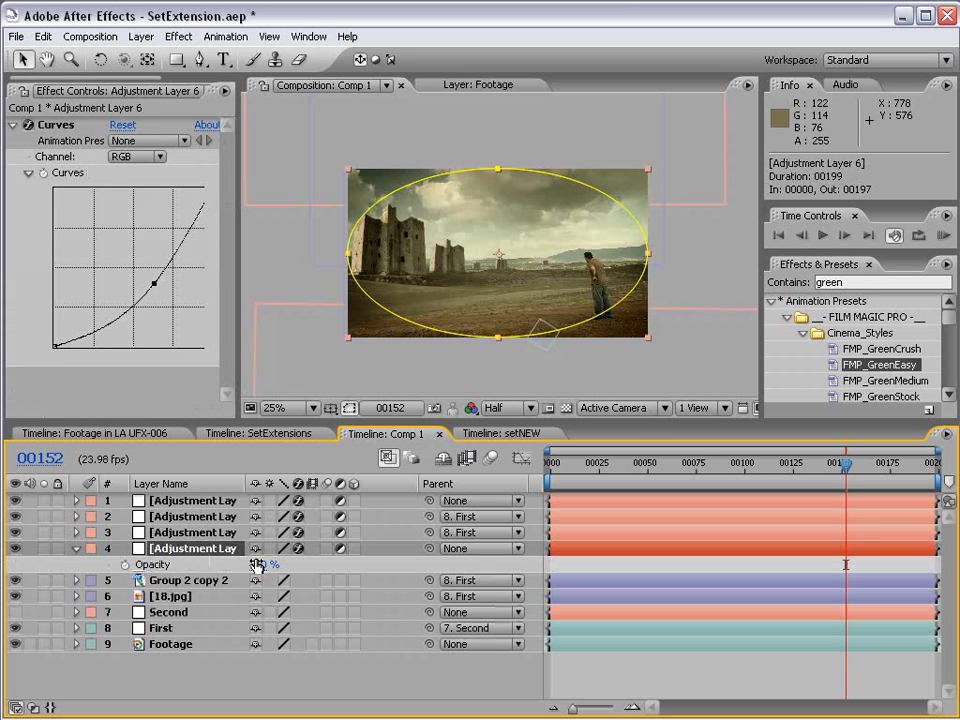
{"action": "left_click", "coordinate": [257, 566]}
{"action": "type", "text": "75"}
{"action": "key", "text": "Return"}
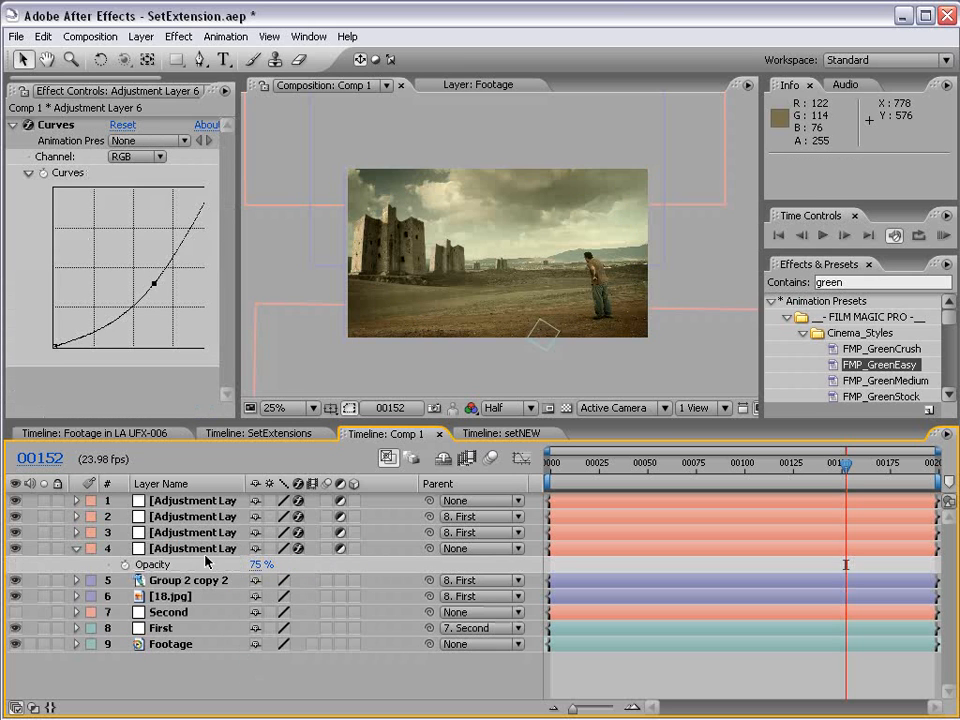
- Rename the oval-masked adjustment layer Vignette and the ground-darkening Curves layer Sand Color Correction
{"action": "key", "text": "Return"}
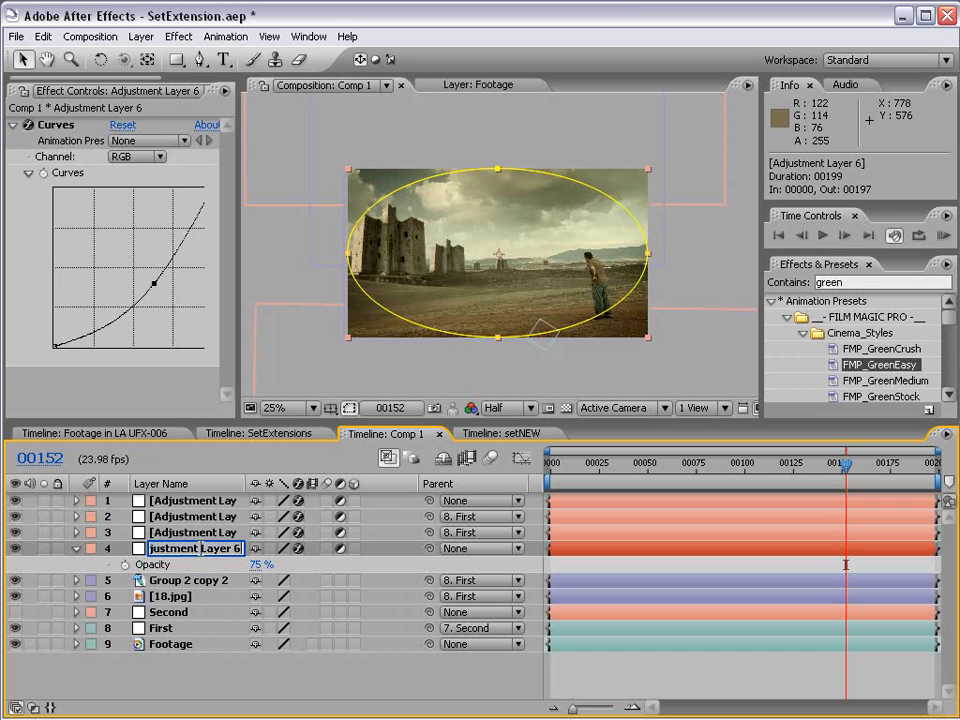
{"action": "type", "text": "Vignette"}
{"action": "key", "text": "Return"}
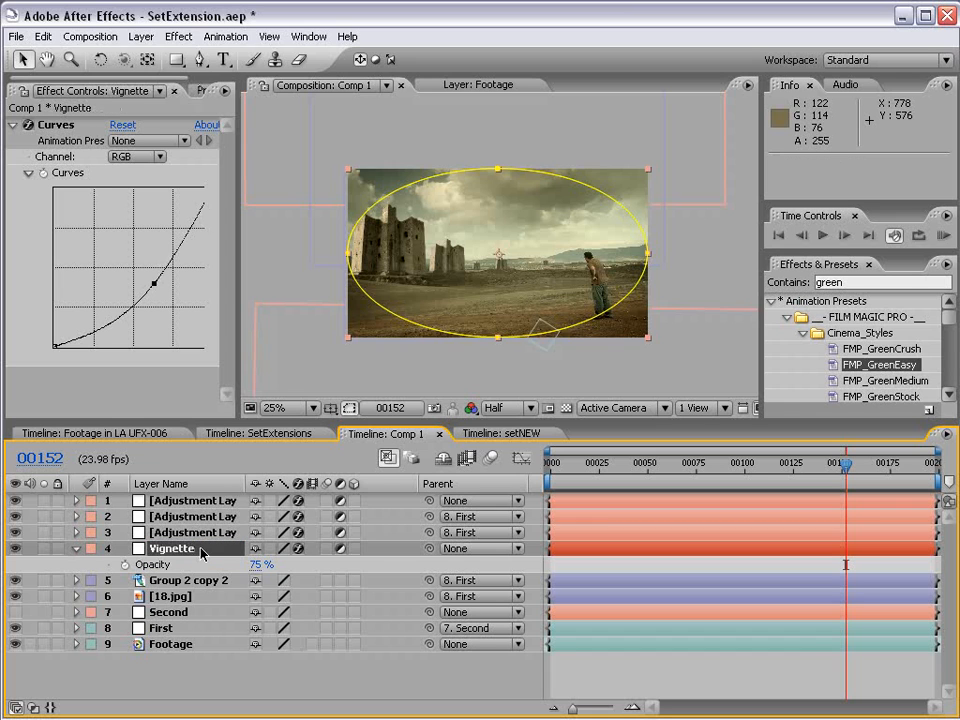
{"action": "left_click", "coordinate": [194, 535]}
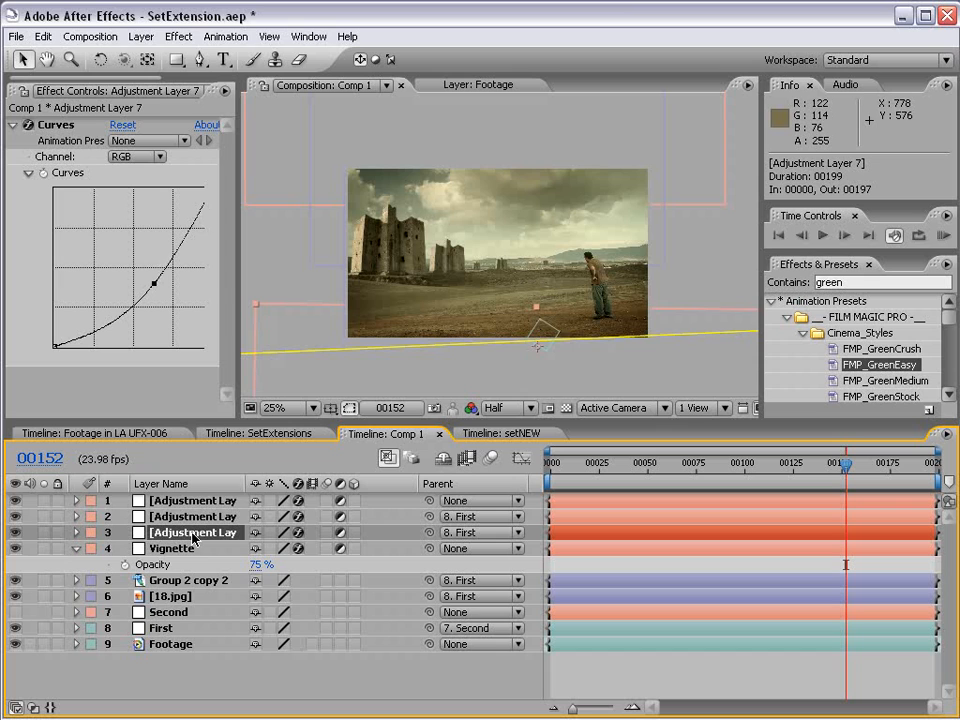
{"action": "key", "text": "comma"}
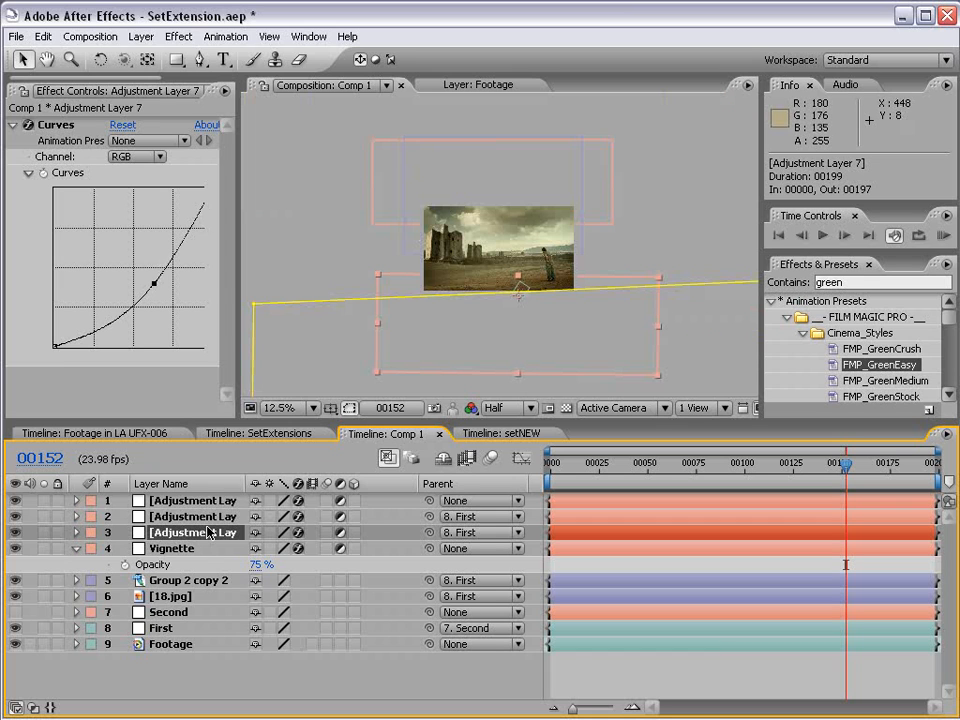
{"action": "key", "text": "Return"}
{"action": "type", "text": "Sand C"}
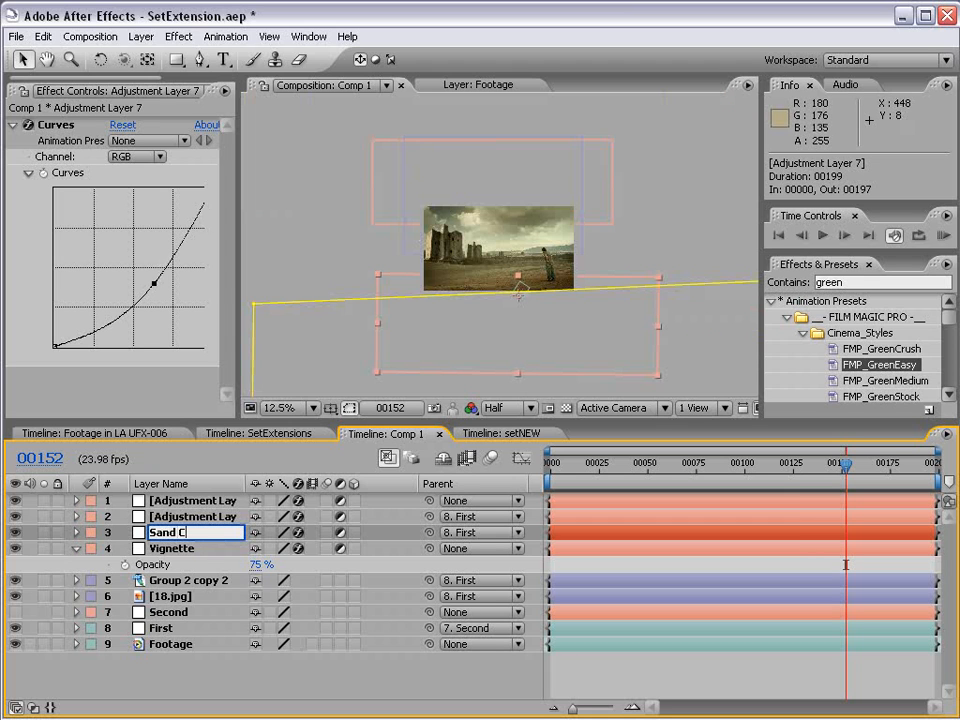
{"action": "type", "text": "olor Correction"}
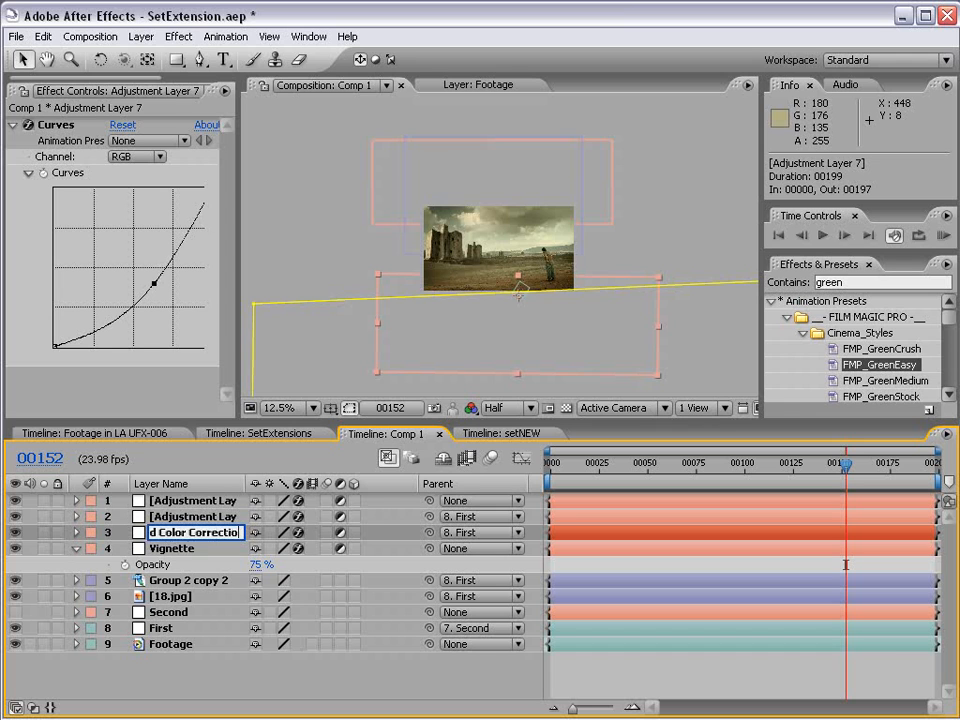
{"action": "key", "text": "Return"}
- Rename the Photo Filter adjustment layer Sky Photo and the green-graded adjustment layer Film Magic Pro
{"action": "left_click", "coordinate": [212, 516]}
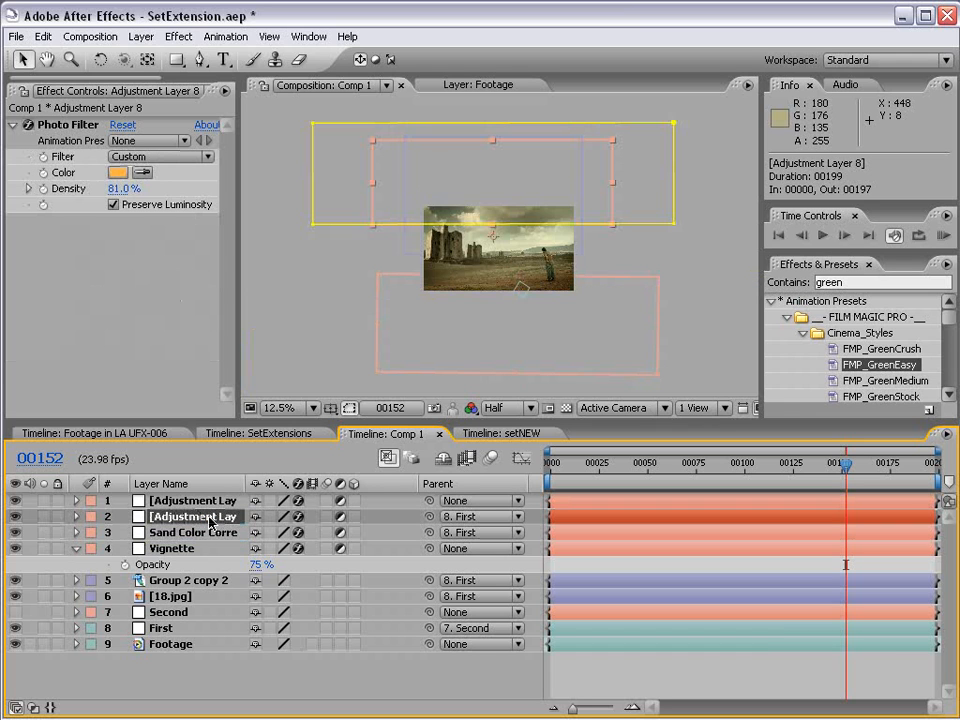
{"action": "key", "text": "Return"}
{"action": "type", "text": "Sky Pho"}
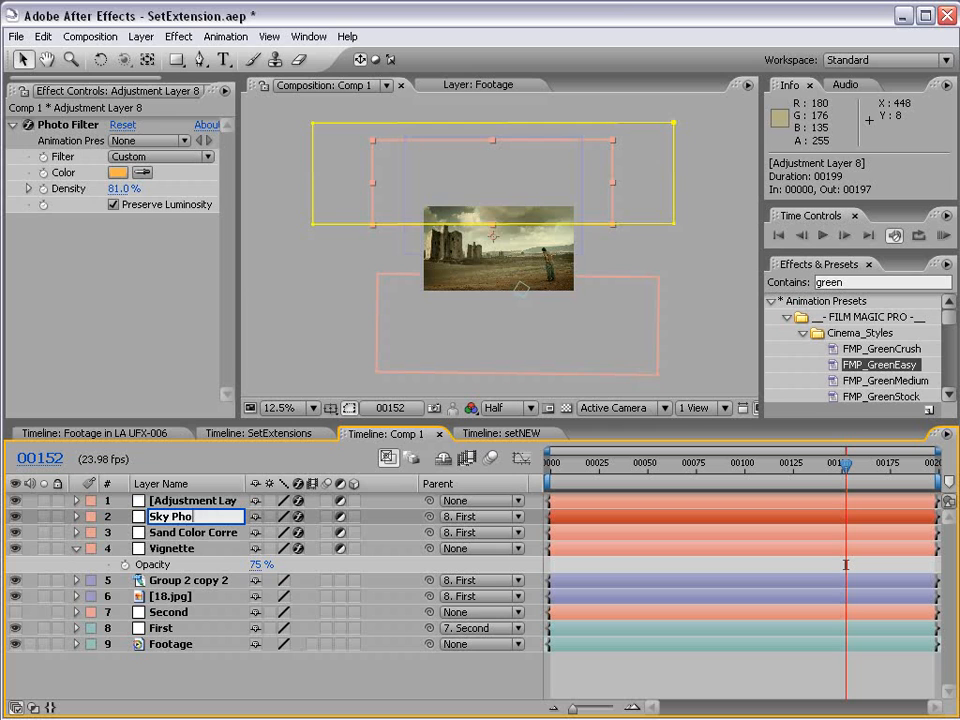
{"action": "type", "text": "to"}
{"action": "key", "text": "Return"}
{"action": "left_click", "coordinate": [205, 501]}
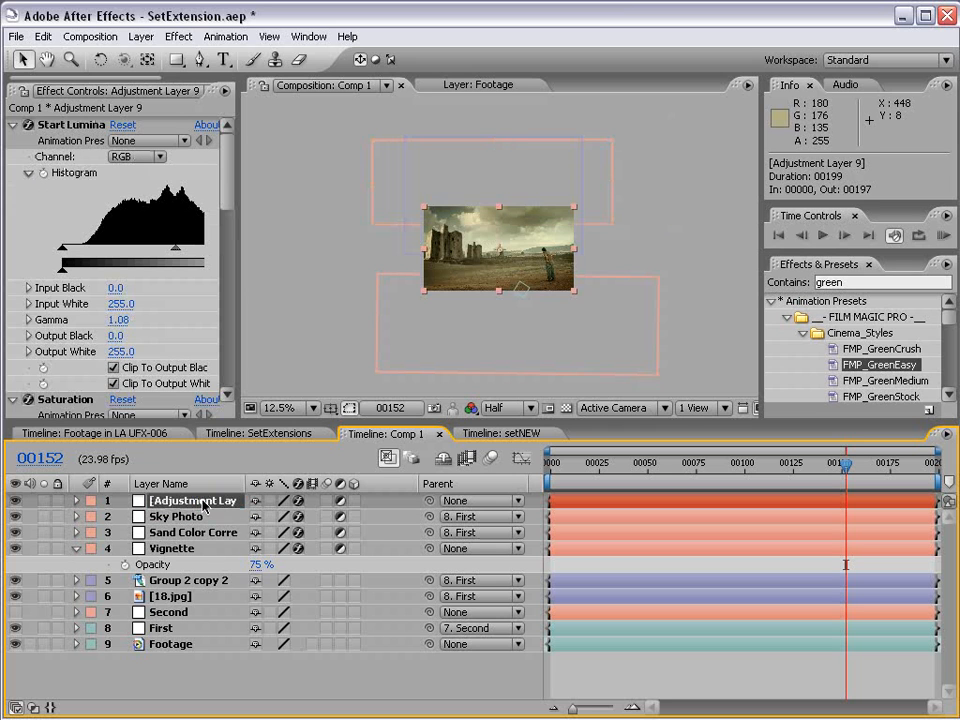
{"action": "key", "text": "Return"}
{"action": "type", "text": "Film Magic Pro"}
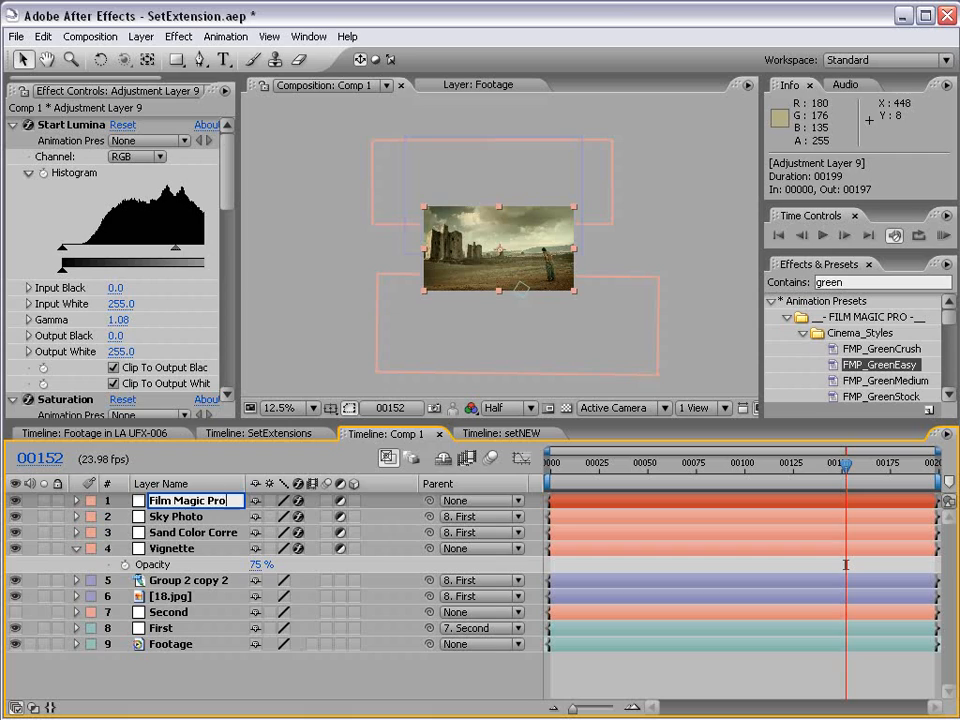
{"action": "key", "text": "Return"}
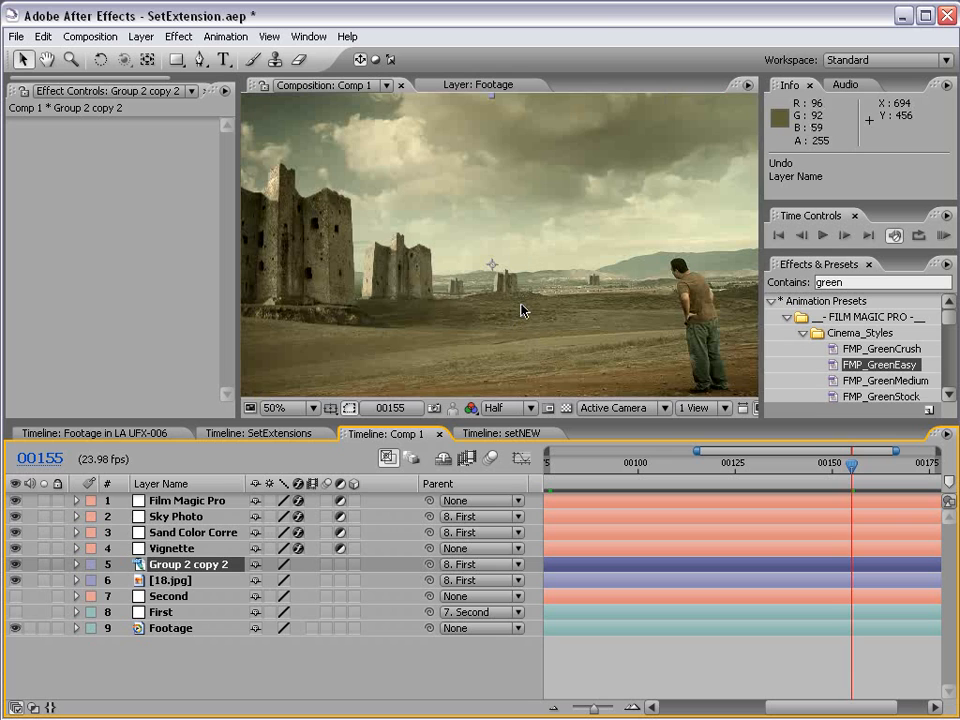
- Rename the 18.jpg layer Clouds
{"action": "key", "text": "comma"}
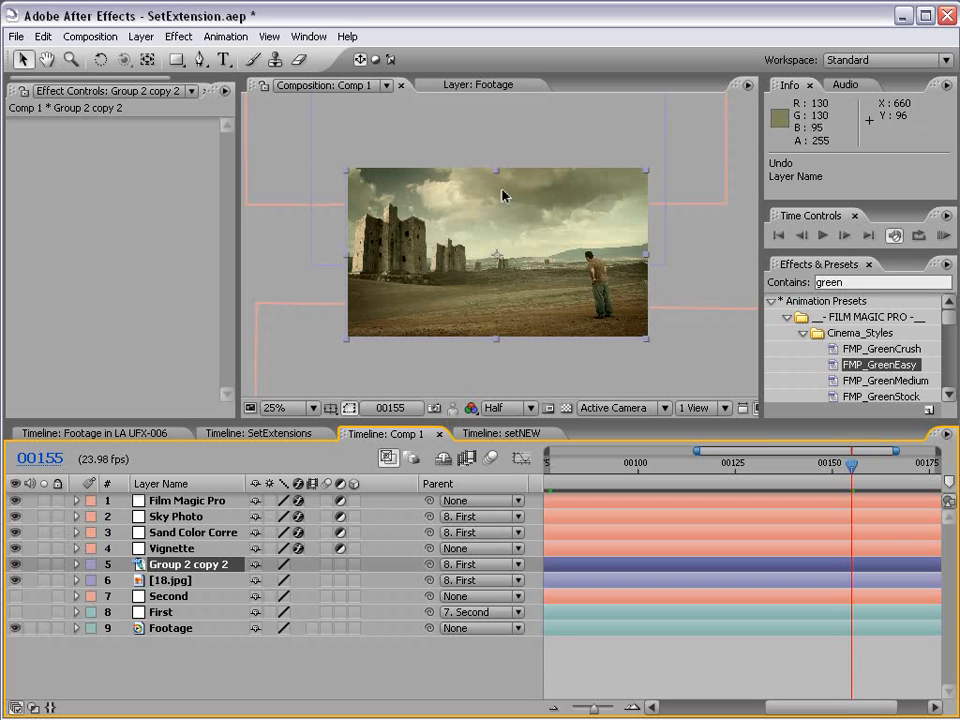
{"action": "left_click", "coordinate": [183, 581]}
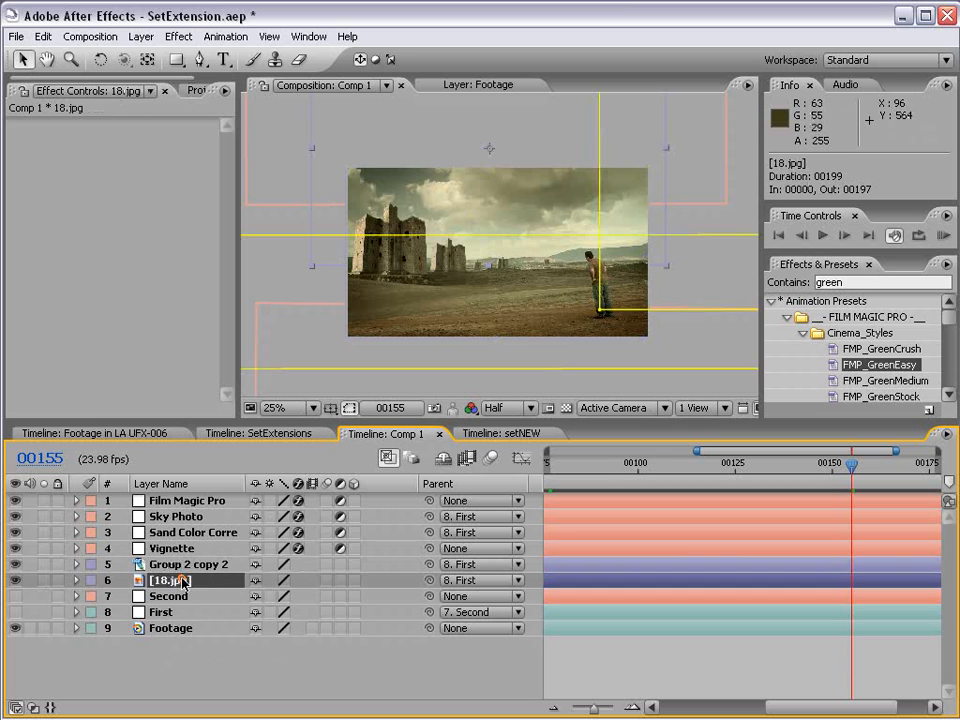
{"action": "key", "text": "Return"}
{"action": "type", "text": "Clou"}
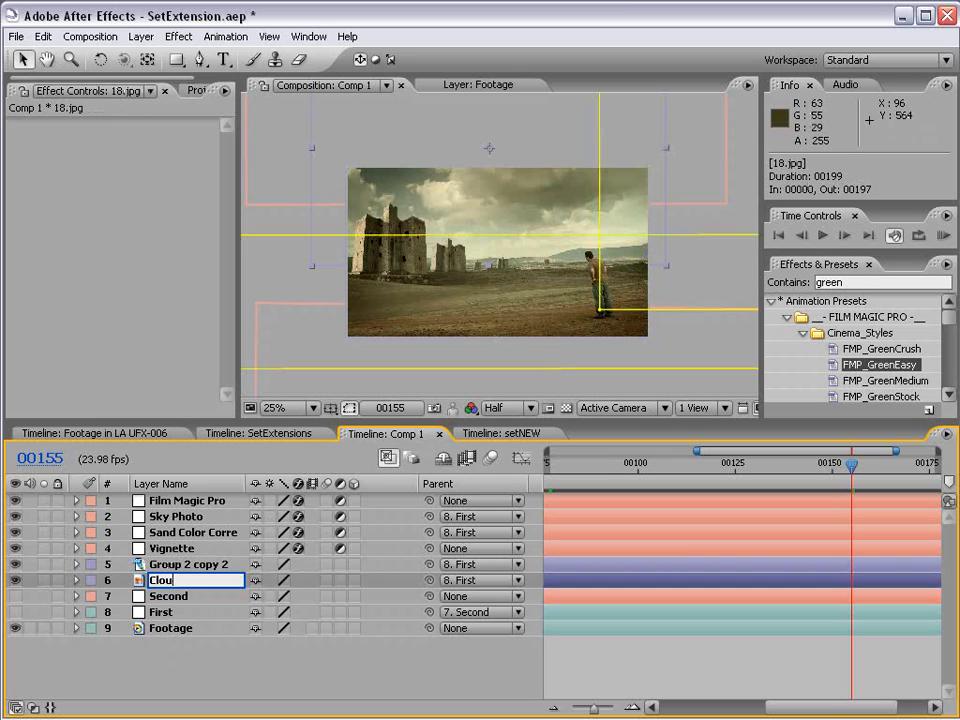
{"action": "type", "text": "ds"}
{"action": "key", "text": "Return"}
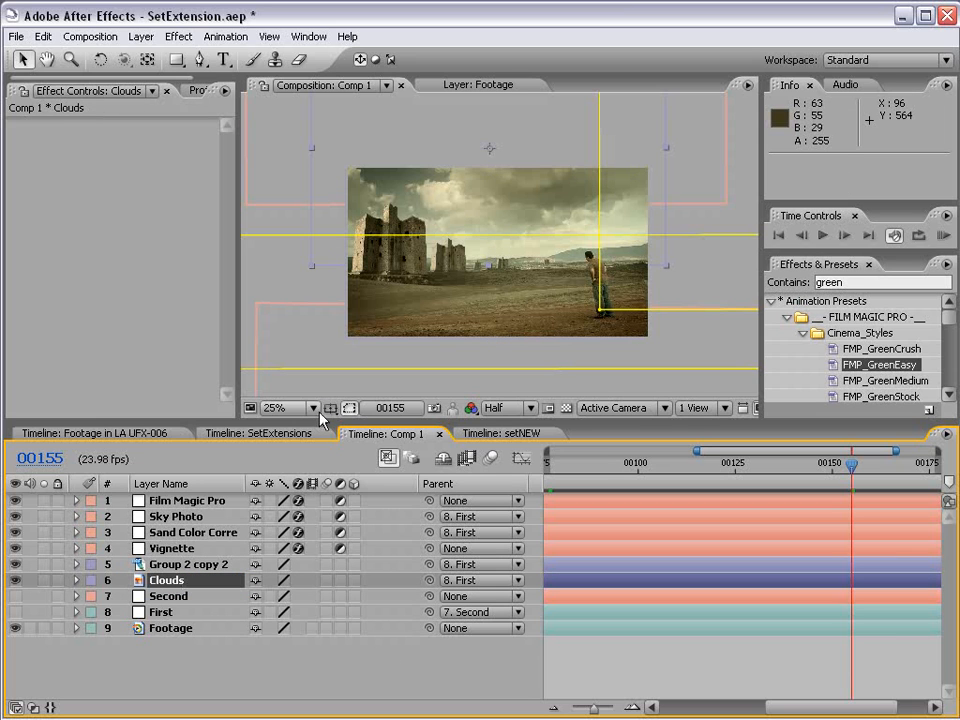
- Enable Position keyframing on the Clouds layer and place its first keyframe at frame 77
{"action": "left_click", "coordinate": [178, 581]}
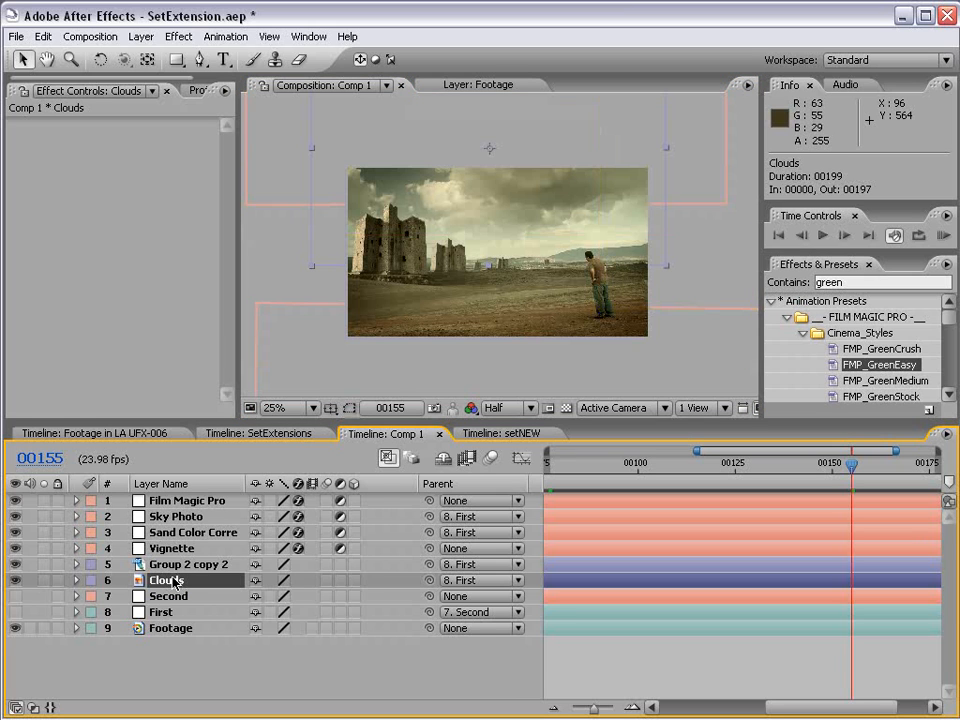
{"action": "key", "text": "p"}
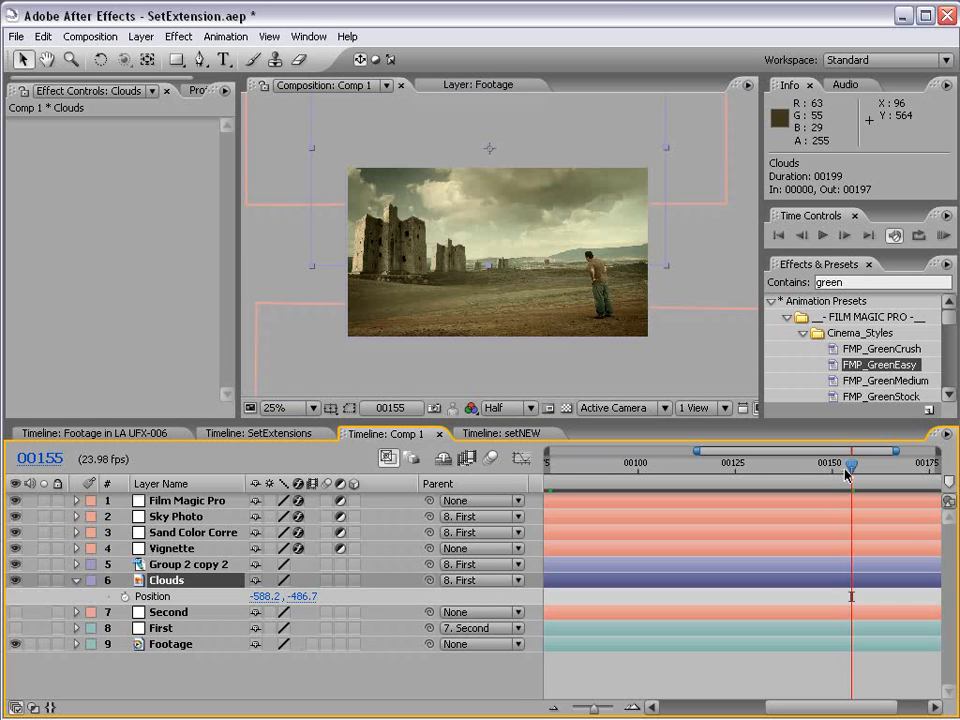
{"action": "key", "text": "minus"}
{"action": "left_click_drag", "start_coordinate": [815, 466], "coordinate": [707, 467]}
{"action": "left_click", "coordinate": [124, 596]}
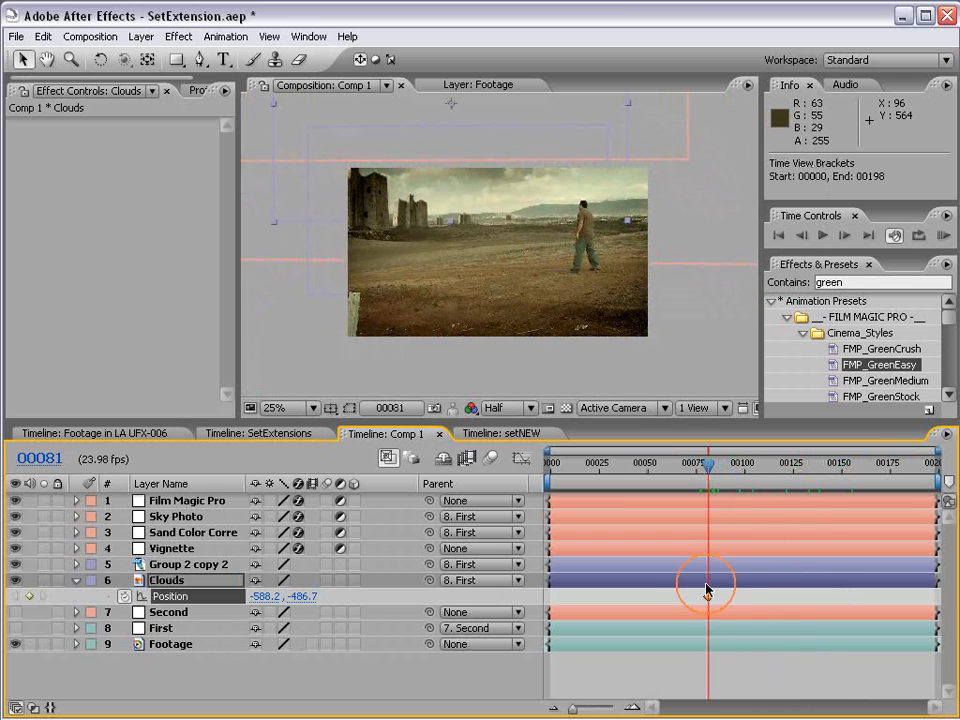
{"action": "left_click_drag", "start_coordinate": [708, 596], "coordinate": [700, 596]}
- At frame 197, shift the Clouds layer sideways to position -661.9, -438.7 and inspect the composite enlarged
{"action": "left_click_drag", "start_coordinate": [703, 462], "coordinate": [940, 485]}
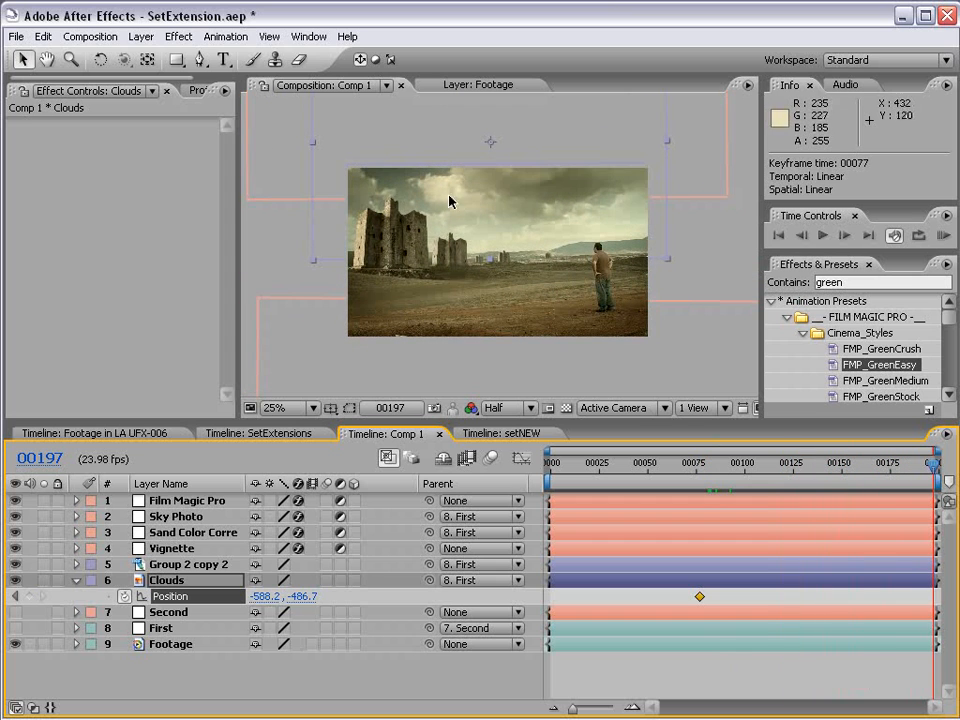
{"action": "left_click_drag", "start_coordinate": [444, 200], "coordinate": [425, 214]}
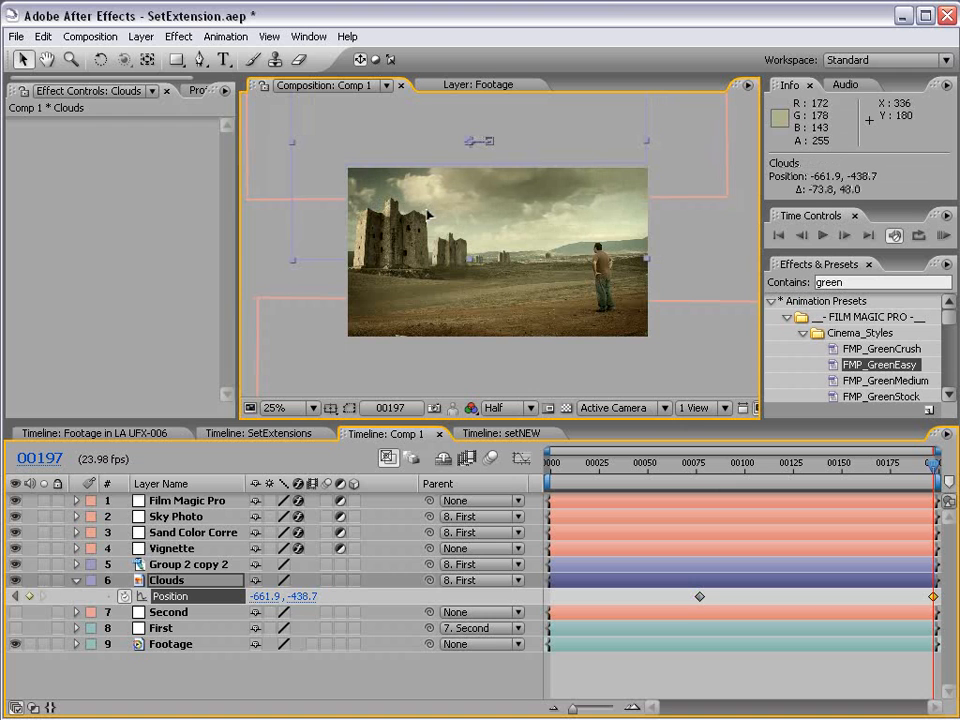
{"action": "scroll", "coordinate": [430, 225], "scroll_direction": "up", "scroll_amount": 2}
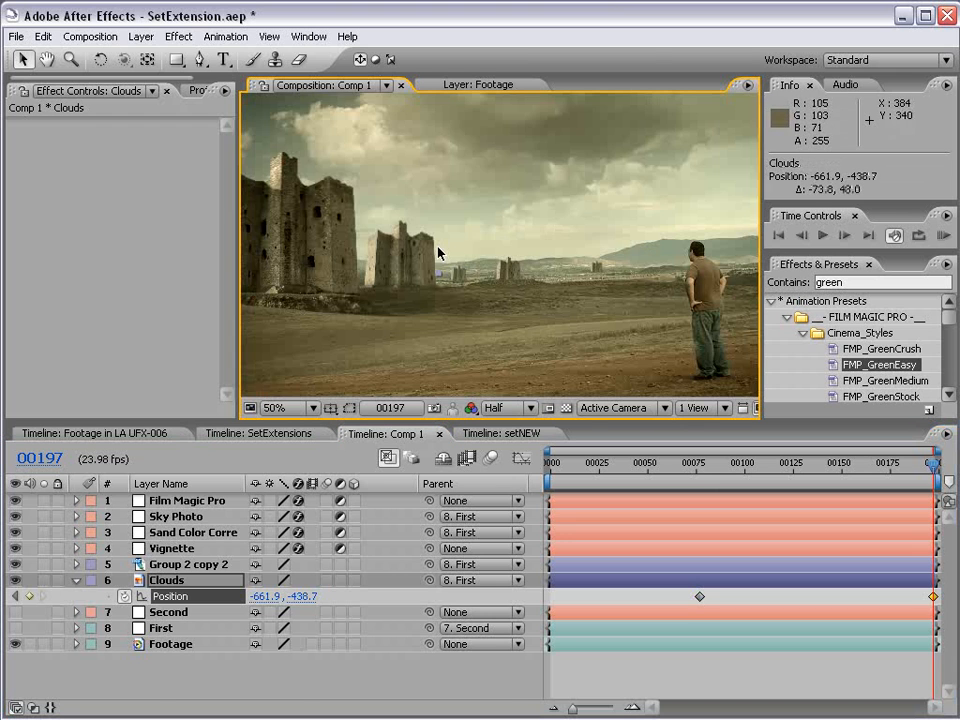
{"action": "key", "text": "grave"}
{"action": "key", "text": "grave"}
{"action": "scroll", "coordinate": [463, 225], "scroll_direction": "down", "scroll_amount": 2}
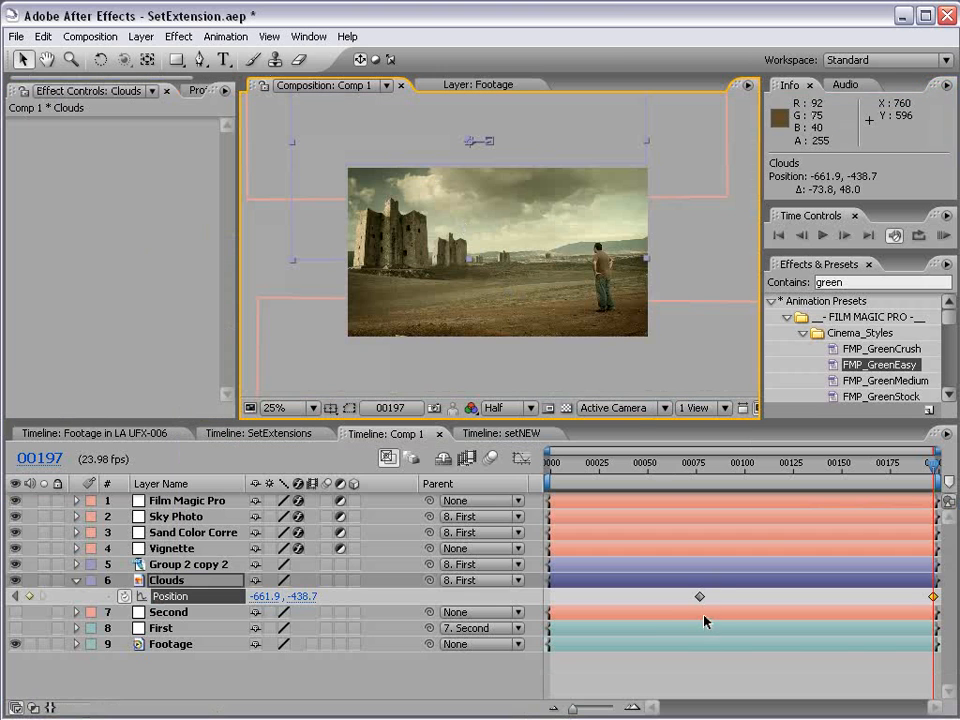
- Apply Easy Ease to the Clouds layer's Position keyframe at frame 77 and scrub through the cloud drift
{"action": "left_click", "coordinate": [700, 598]}
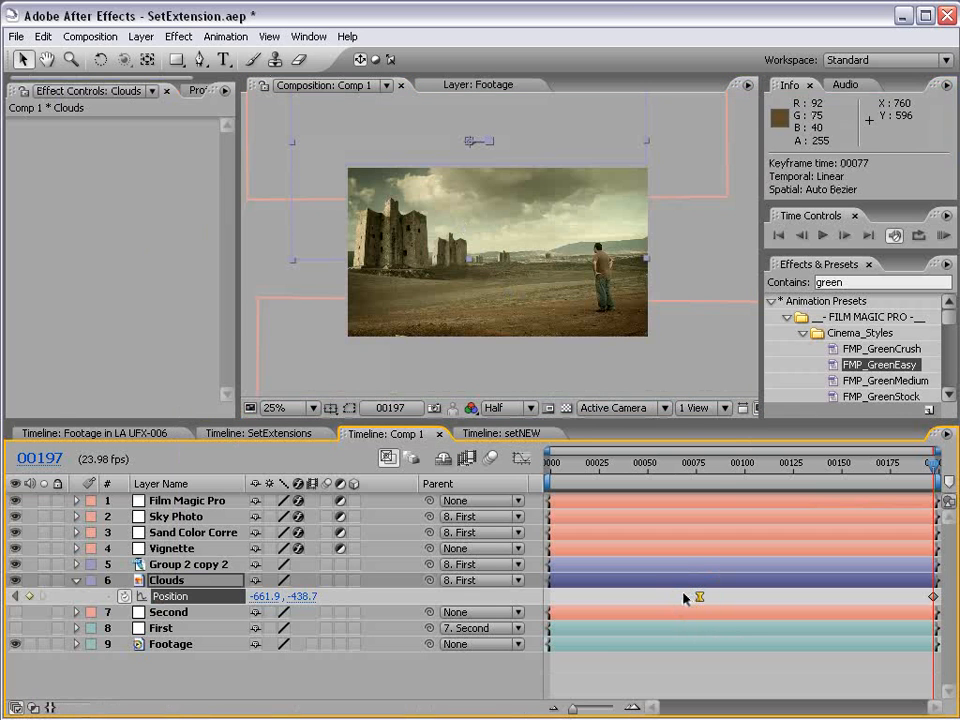
{"action": "left_click_drag", "start_coordinate": [714, 487], "coordinate": [700, 540]}
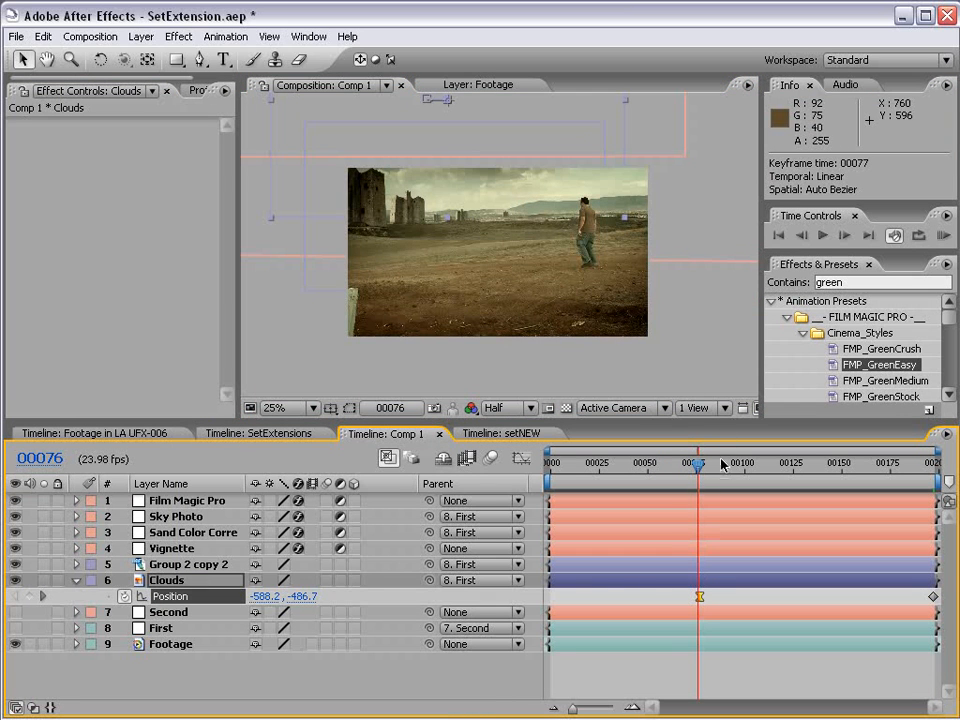
{"action": "left_click_drag", "start_coordinate": [724, 464], "coordinate": [776, 470]}
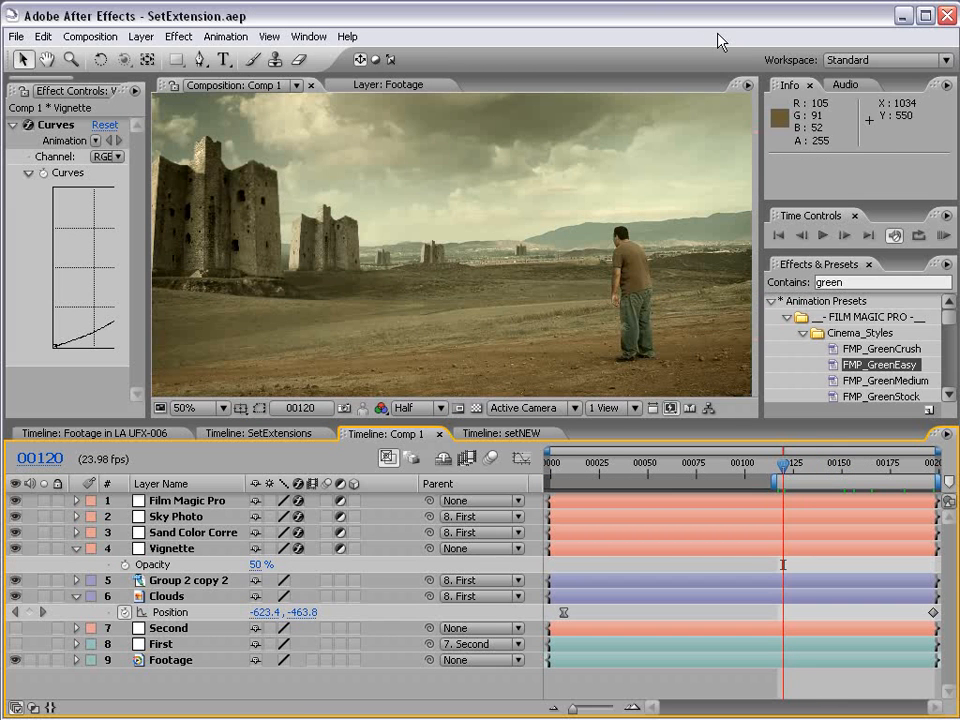
- Switch to Paint and brush a thick black outline of a tower with two adjoining vertical faces
{"action": "key", "text": "alt+Tab"}
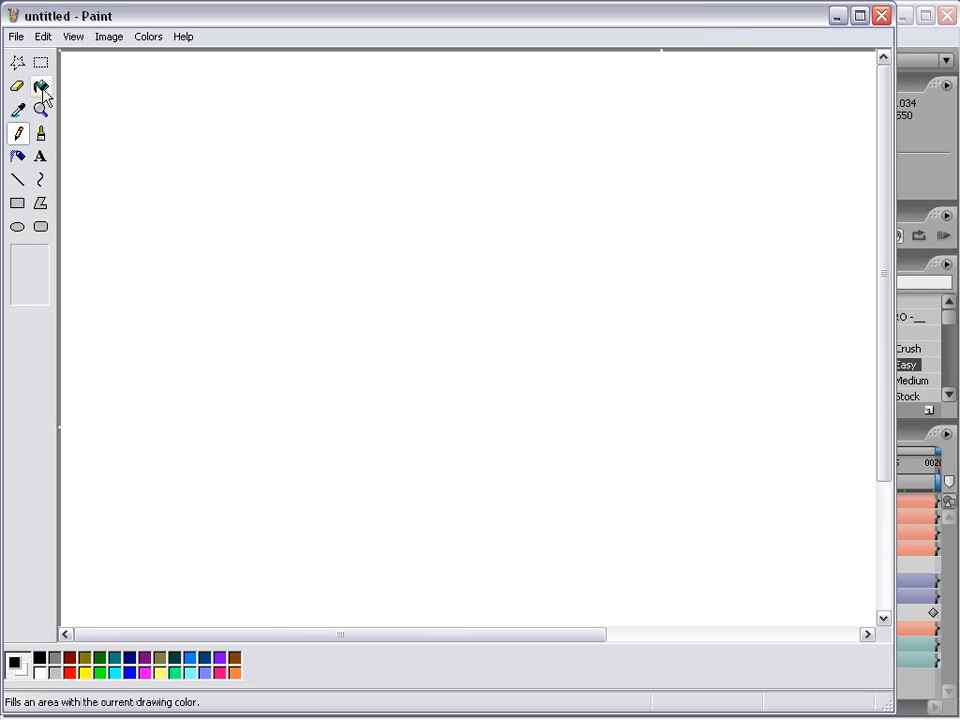
{"action": "left_click", "coordinate": [40, 133]}
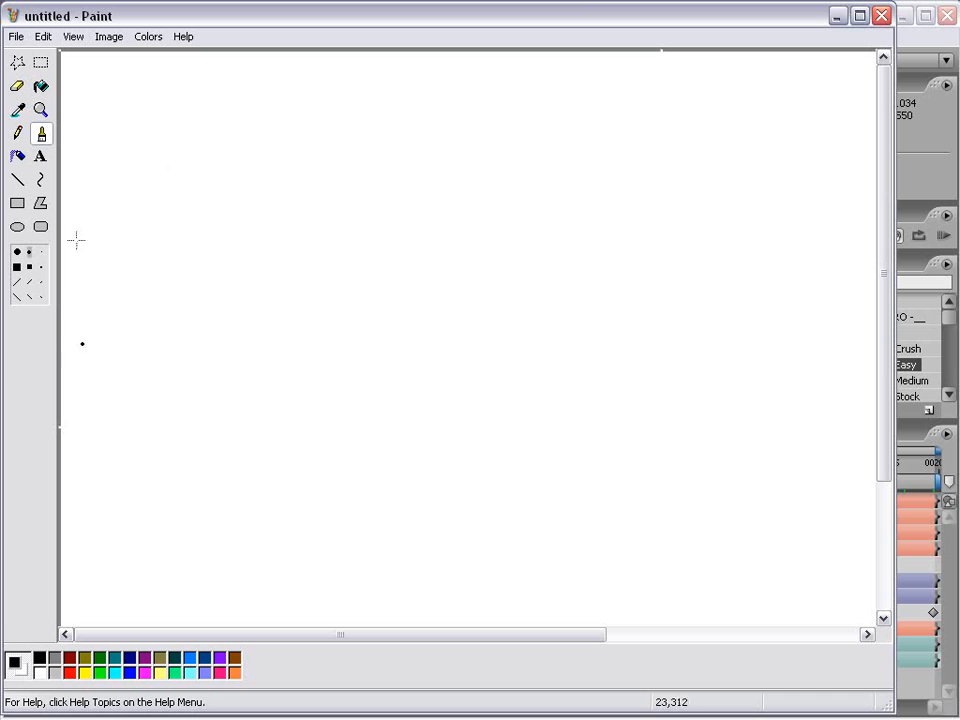
{"action": "left_click_drag", "start_coordinate": [165, 375], "coordinate": [157, 203]}
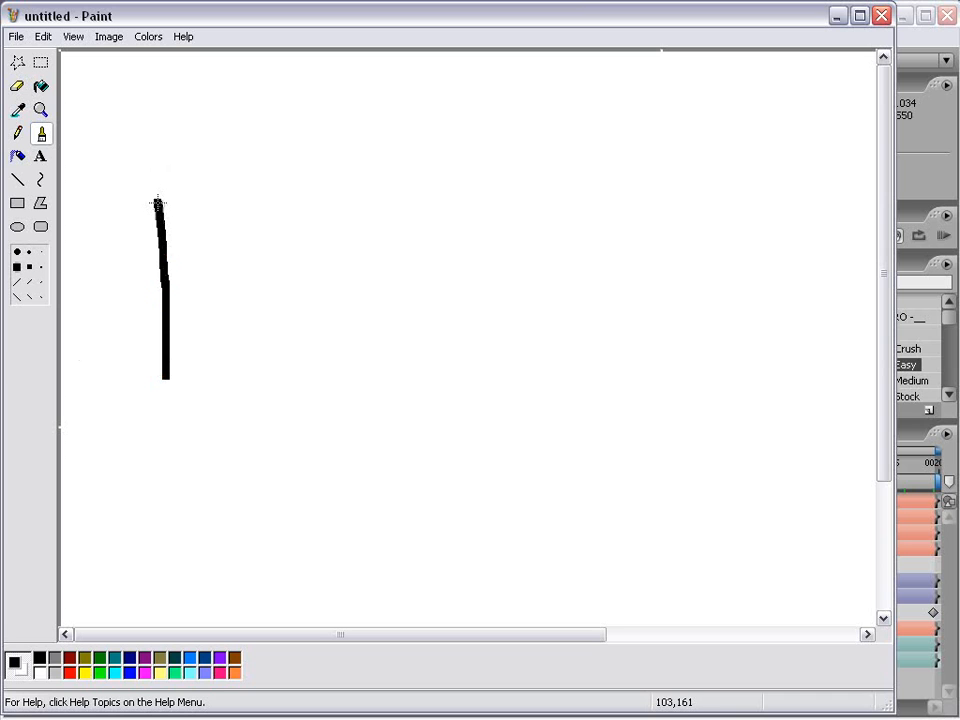
{"action": "mouse_move", "coordinate": [249, 175]}
{"action": "left_mouse_down"}
{"action": "mouse_move", "coordinate": [234, 366]}
{"action": "mouse_move", "coordinate": [205, 376]}
{"action": "mouse_move", "coordinate": [205, 207]}
{"action": "left_mouse_up"}
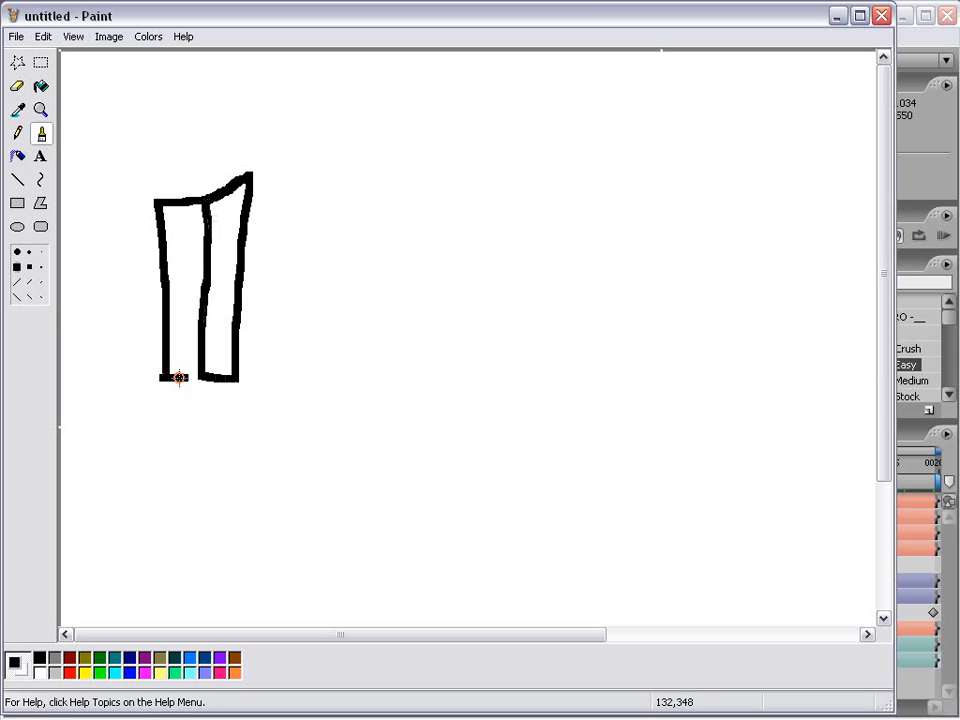
- Fill the tower's right-hand face with dark red
{"action": "left_click", "coordinate": [40, 86]}
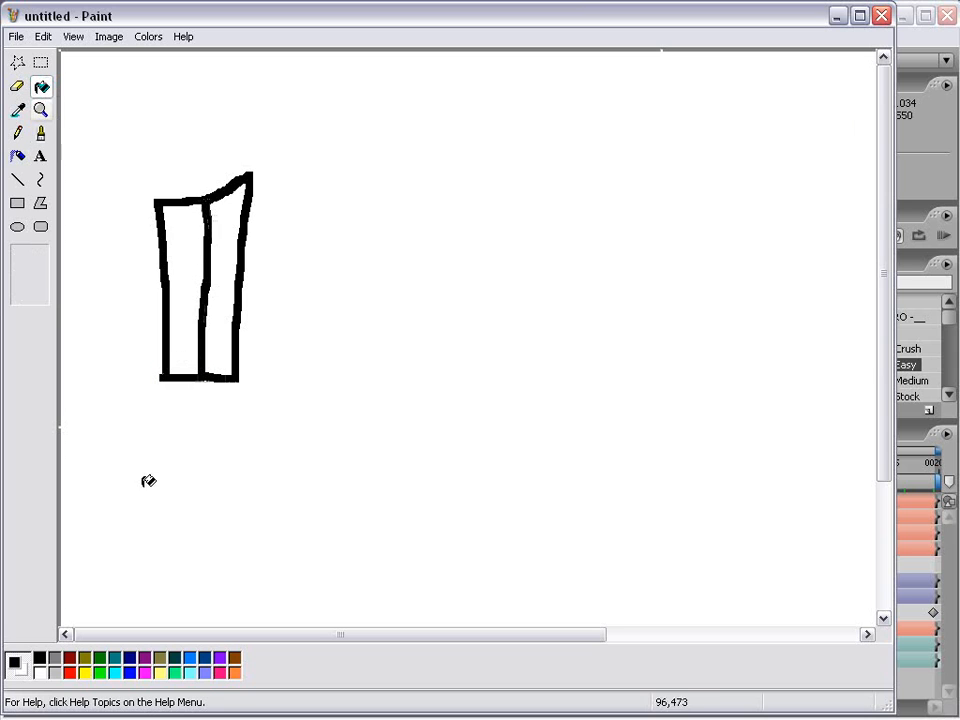
{"action": "left_click", "coordinate": [69, 657]}
{"action": "left_click", "coordinate": [227, 273]}
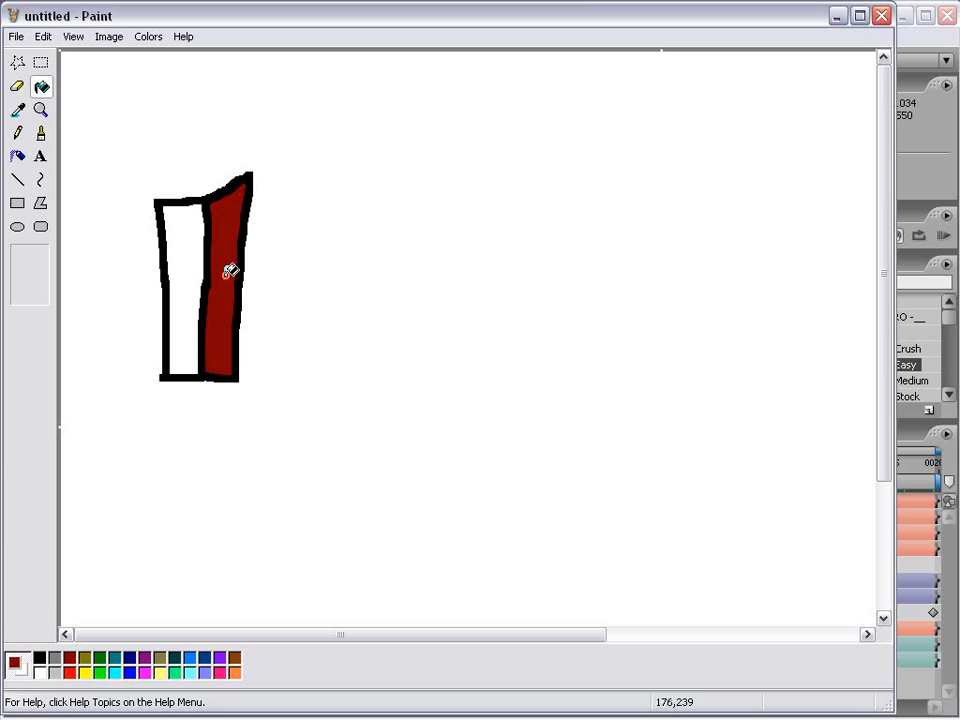
- Fill the tower's left face with bright red and add a solid black slanted roof above both faces
{"action": "left_click", "coordinate": [70, 674]}
{"action": "left_click", "coordinate": [180, 272]}
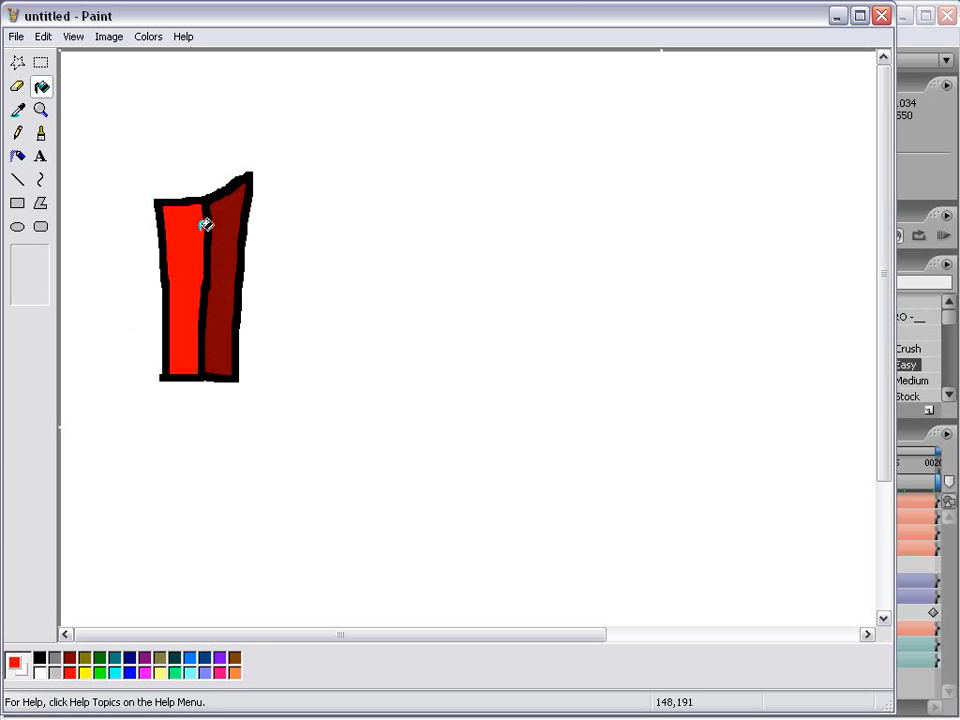
{"action": "left_click", "coordinate": [40, 133]}
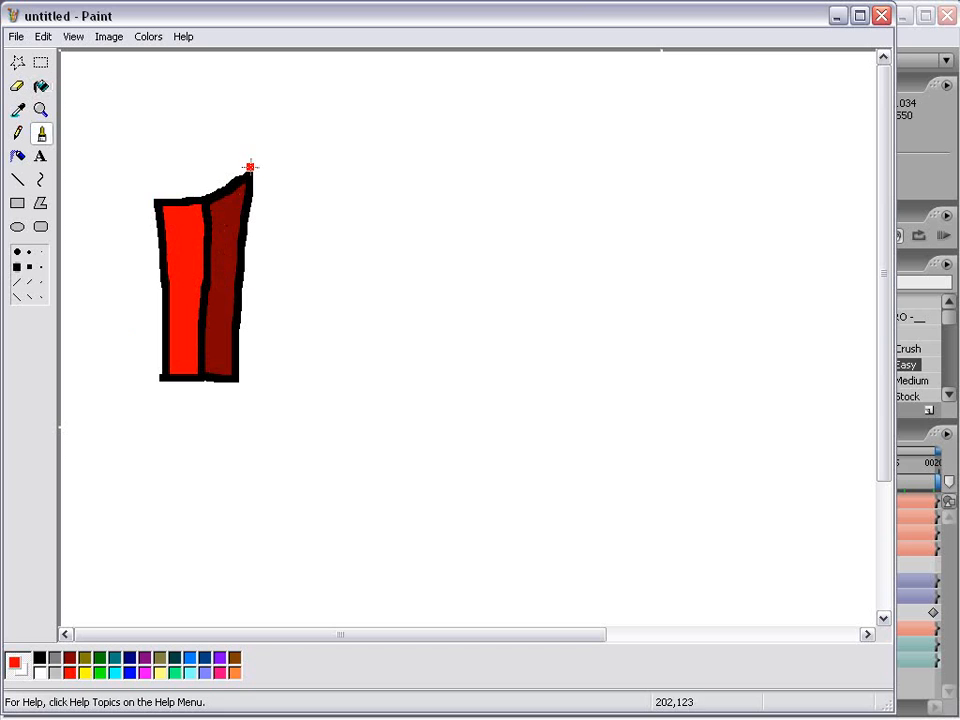
{"action": "left_click", "coordinate": [40, 660]}
{"action": "mouse_move", "coordinate": [247, 172]}
{"action": "left_mouse_down"}
{"action": "mouse_move", "coordinate": [187, 172]}
{"action": "mouse_move", "coordinate": [155, 200]}
{"action": "left_mouse_up"}
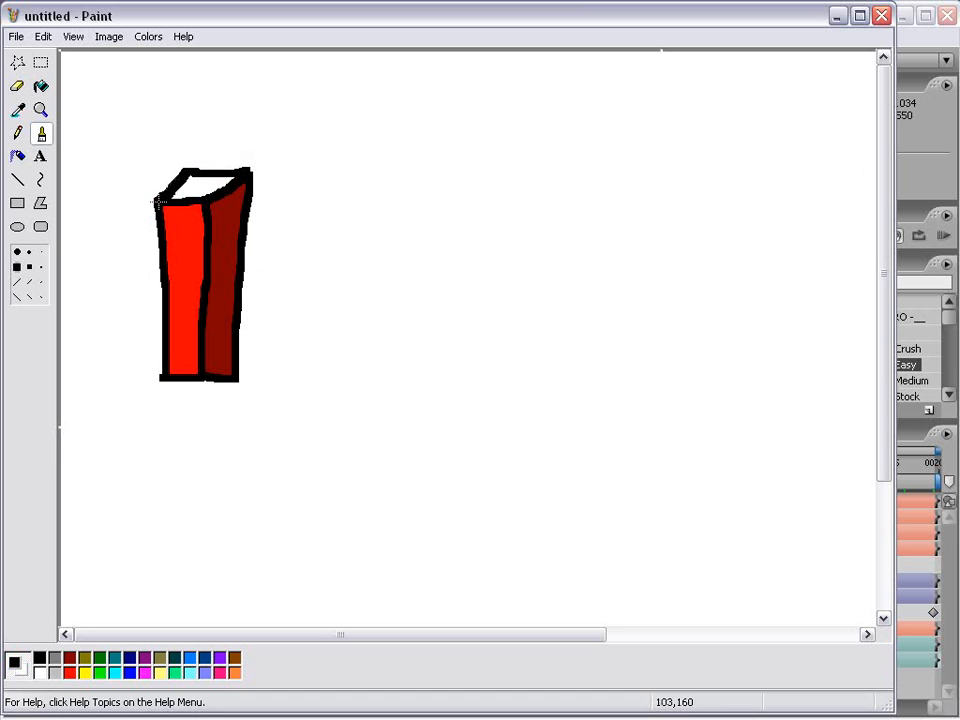
{"action": "left_click", "coordinate": [41, 86]}
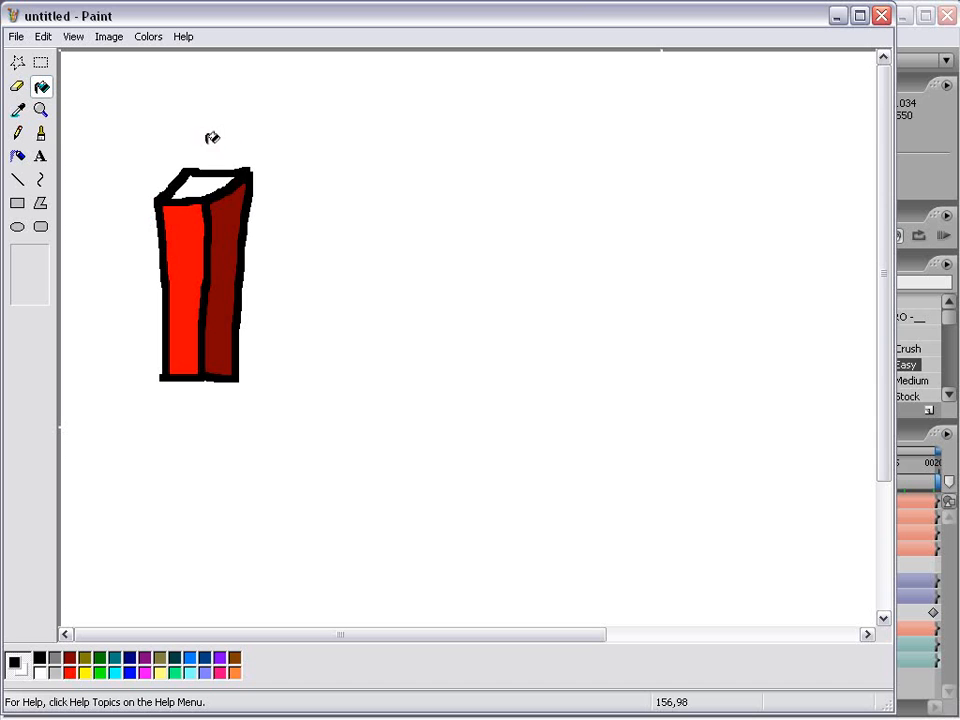
{"action": "left_click", "coordinate": [203, 181]}
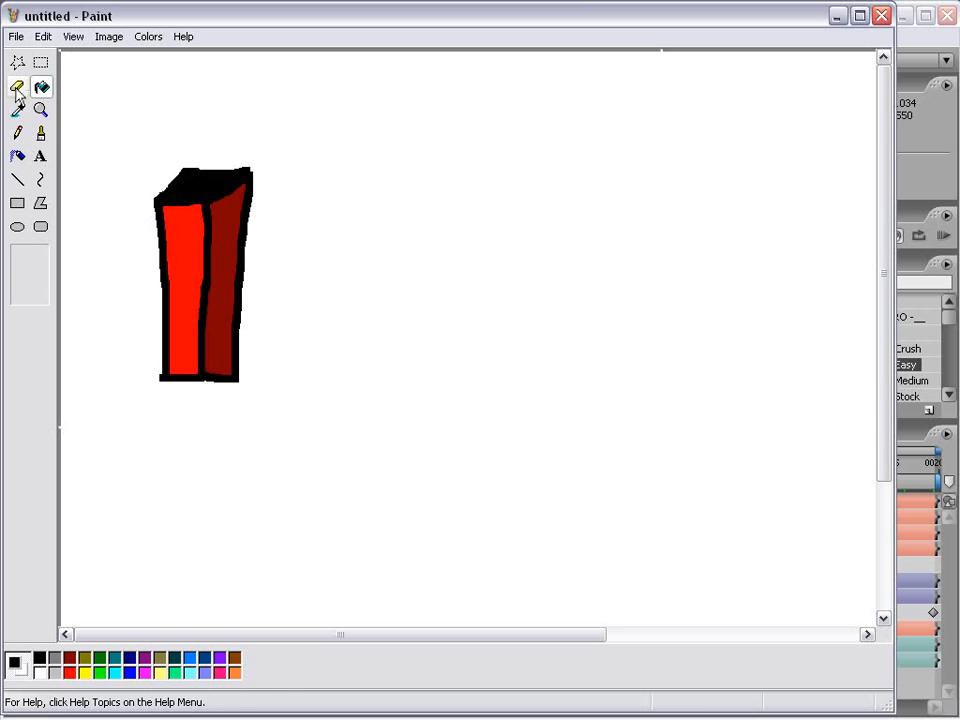
- Brush a black upper window on each tower face and a small black opening near the base of the dark red face
{"action": "left_click", "coordinate": [41, 133]}
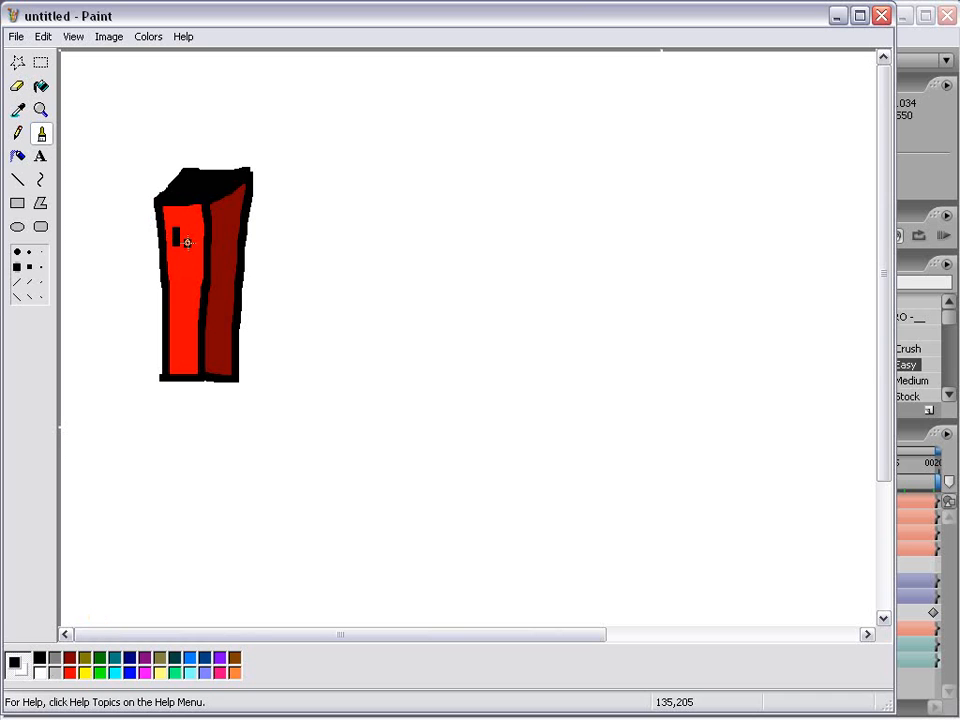
{"action": "left_click_drag", "start_coordinate": [175, 240], "coordinate": [187, 250]}
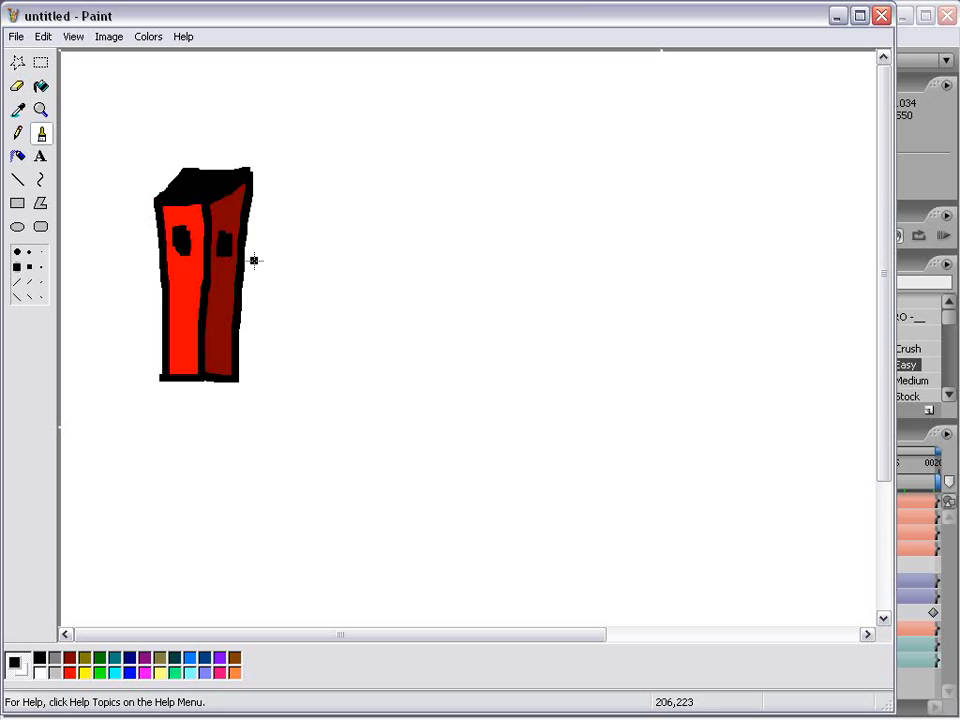
{"action": "left_click_drag", "start_coordinate": [215, 340], "coordinate": [215, 349]}
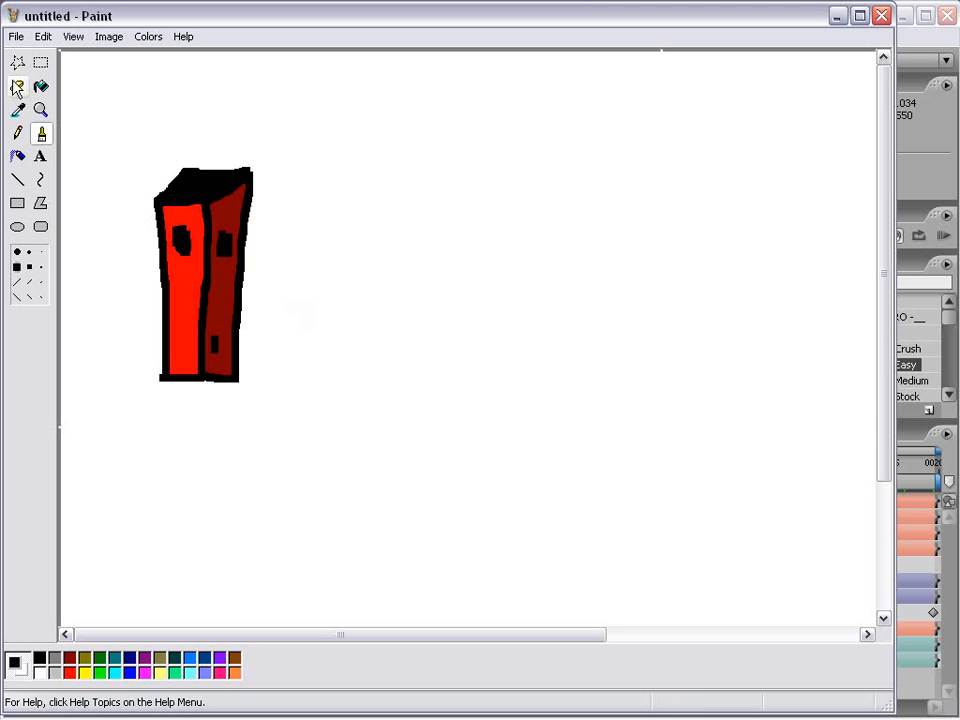
- Duplicate the tower, shrink the copy to roughly half size and place it just right of the original
{"action": "left_click", "coordinate": [40, 62]}
{"action": "left_click_drag", "start_coordinate": [108, 126], "coordinate": [312, 438]}
{"action": "key", "text": "ctrl+c"}
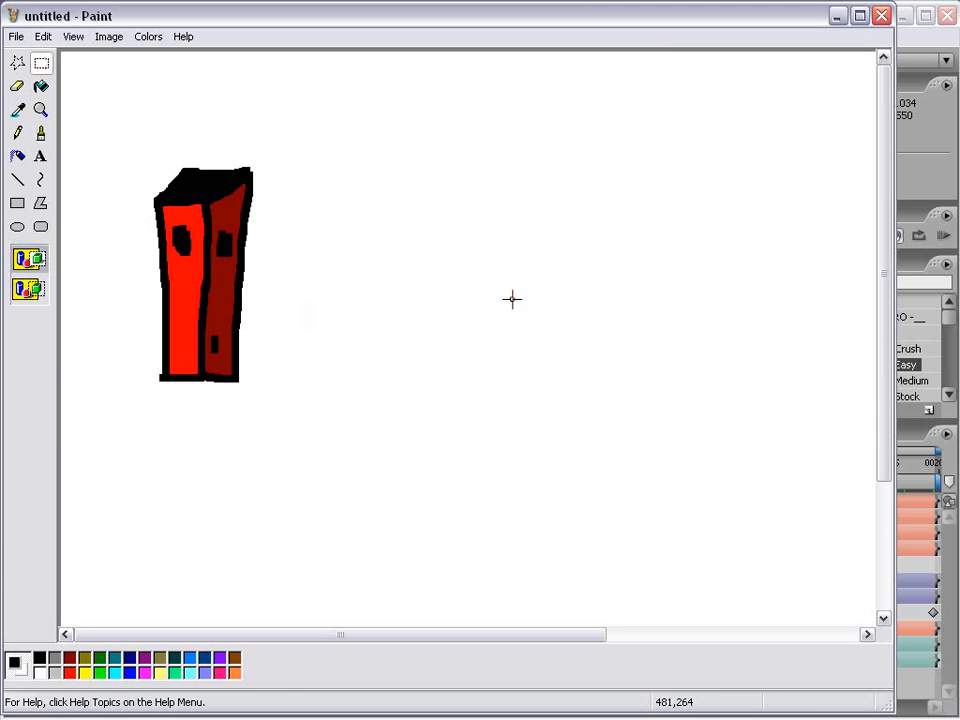
{"action": "key", "text": "ctrl+v"}
{"action": "left_click_drag", "start_coordinate": [176, 182], "coordinate": [412, 202]}
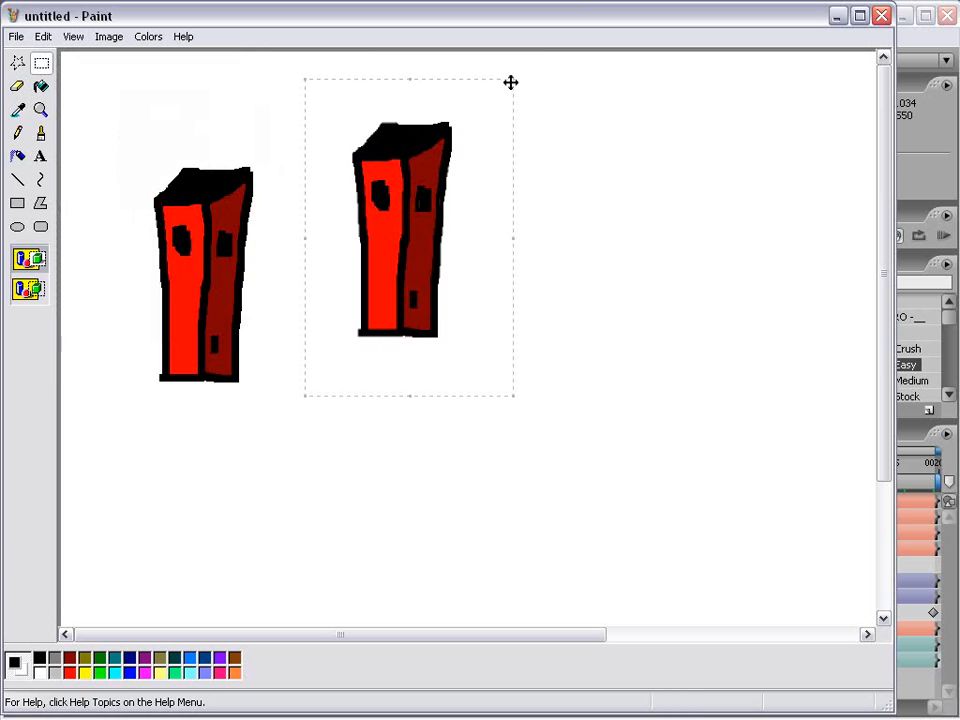
{"action": "left_click_drag", "start_coordinate": [512, 79], "coordinate": [418, 197]}
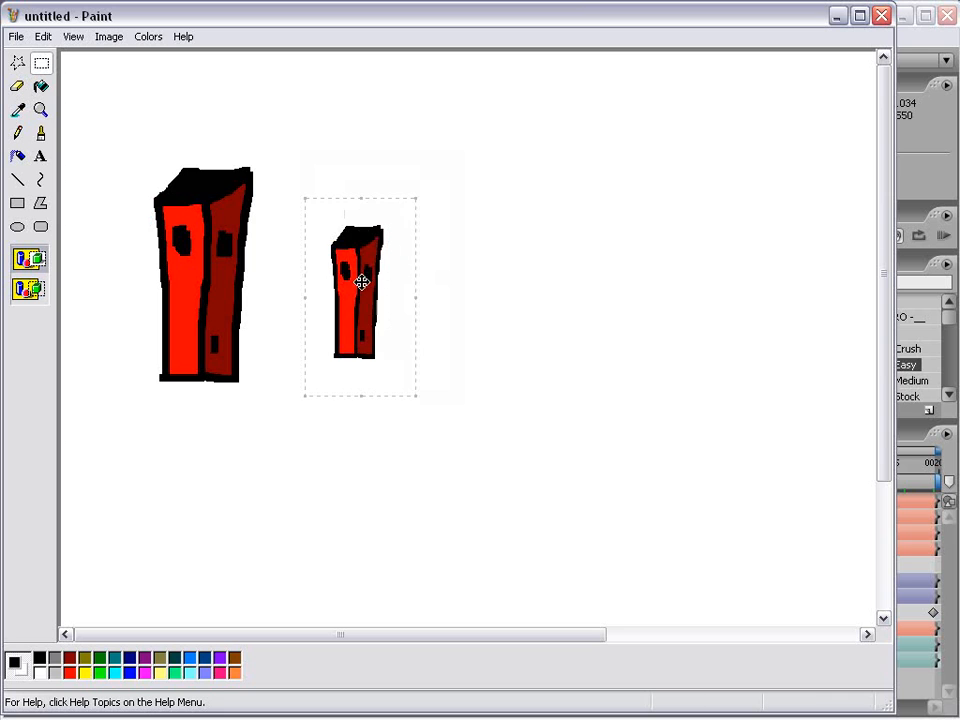
{"action": "left_click_drag", "start_coordinate": [362, 279], "coordinate": [310, 237]}
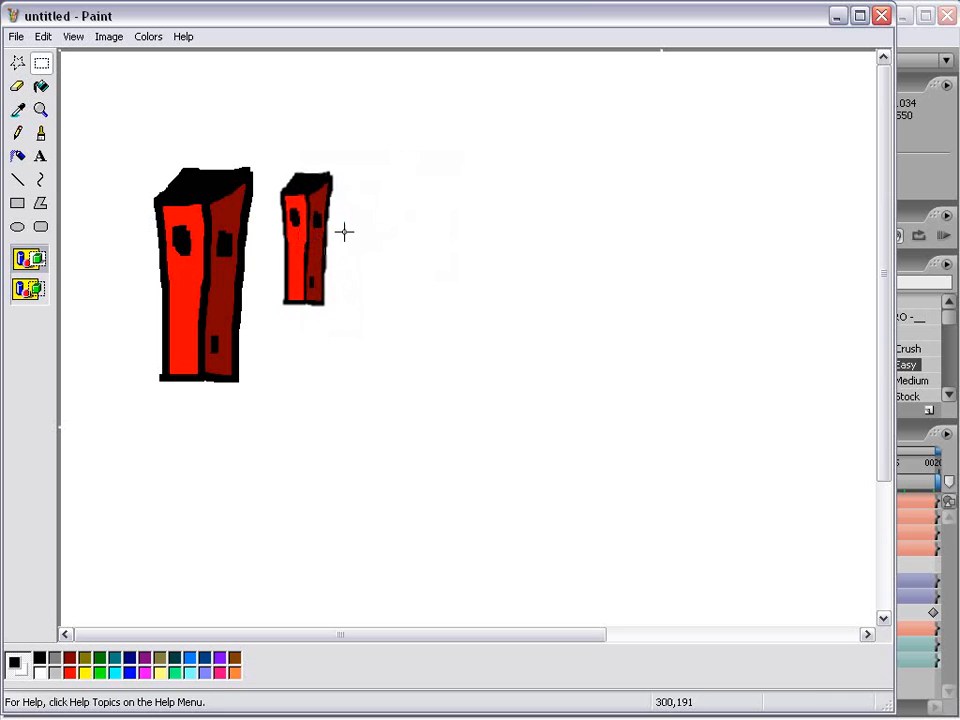
- Copy the smaller tower, shrink the duplicate further and place it as a third, more distant tower on the right
{"action": "left_click_drag", "start_coordinate": [367, 154], "coordinate": [269, 325]}
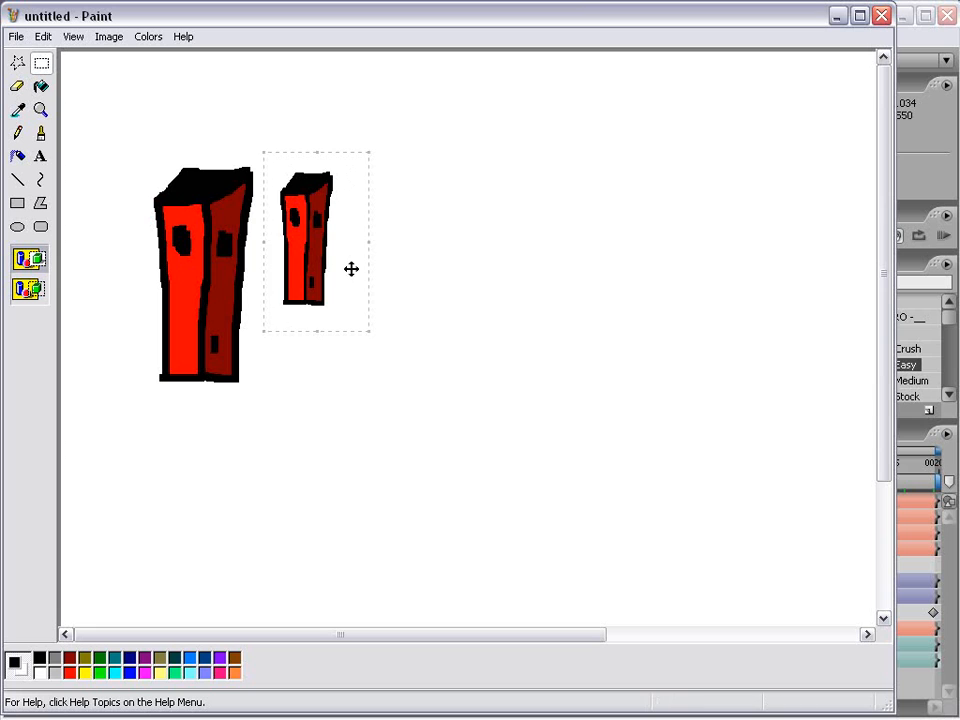
{"action": "mouse_move", "coordinate": [306, 244]}
{"action": "left_mouse_down"}
{"action": "mouse_move", "coordinate": [392, 240]}
{"action": "mouse_move", "coordinate": [304, 242]}
{"action": "left_mouse_up"}
{"action": "left_click_drag", "start_coordinate": [350, 160], "coordinate": [266, 321]}
{"action": "key", "text": "ctrl+c"}
{"action": "key", "text": "ctrl+v"}
{"action": "left_click_drag", "start_coordinate": [126, 133], "coordinate": [422, 179]}
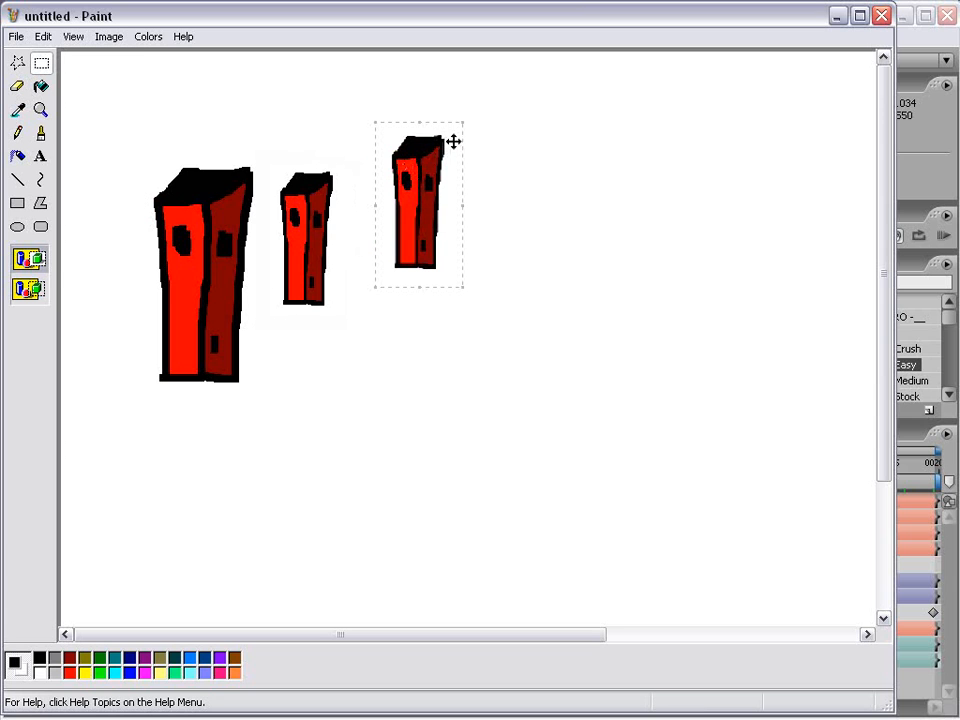
{"action": "left_click_drag", "start_coordinate": [463, 122], "coordinate": [422, 184]}
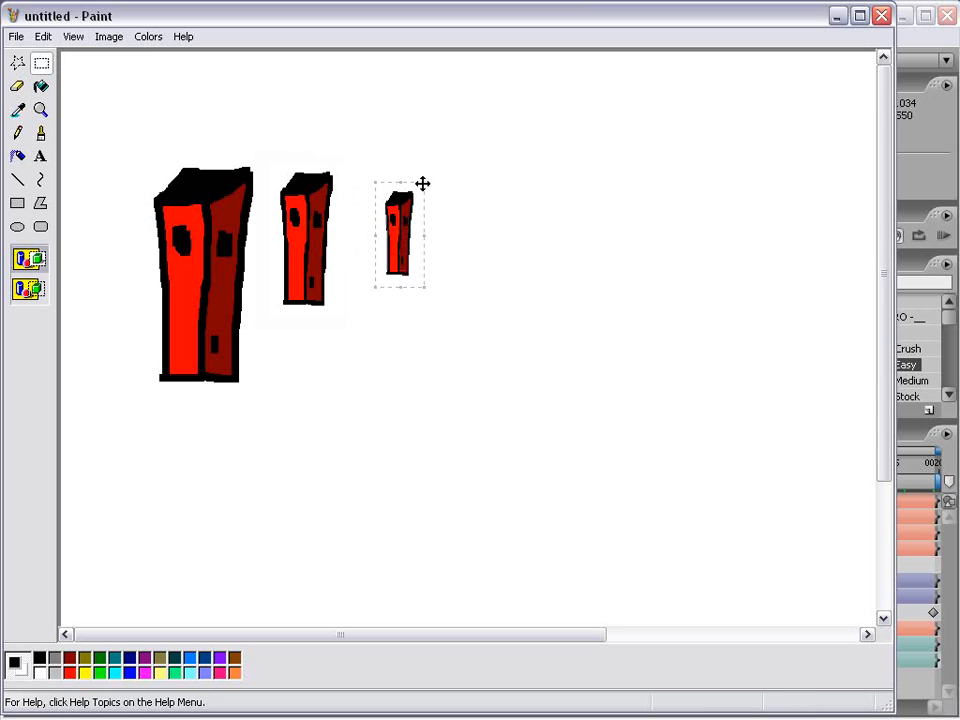
{"action": "left_click_drag", "start_coordinate": [396, 225], "coordinate": [422, 234]}
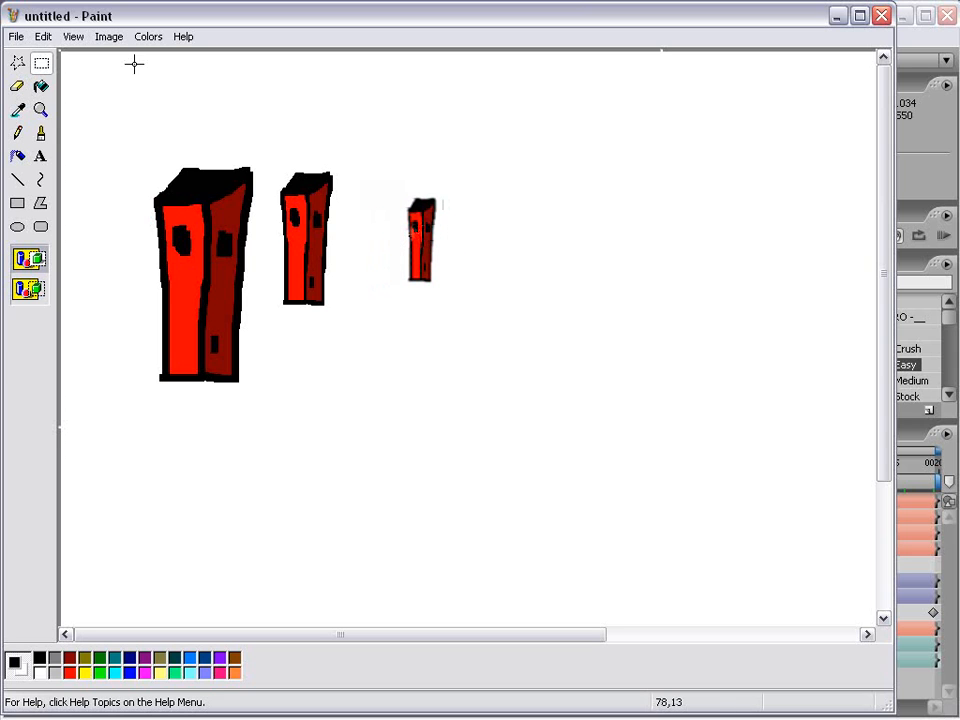
- Save the drawing as Matte Painting.bmp, switch to After Effects and view the imported image
{"action": "left_click", "coordinate": [16, 36]}
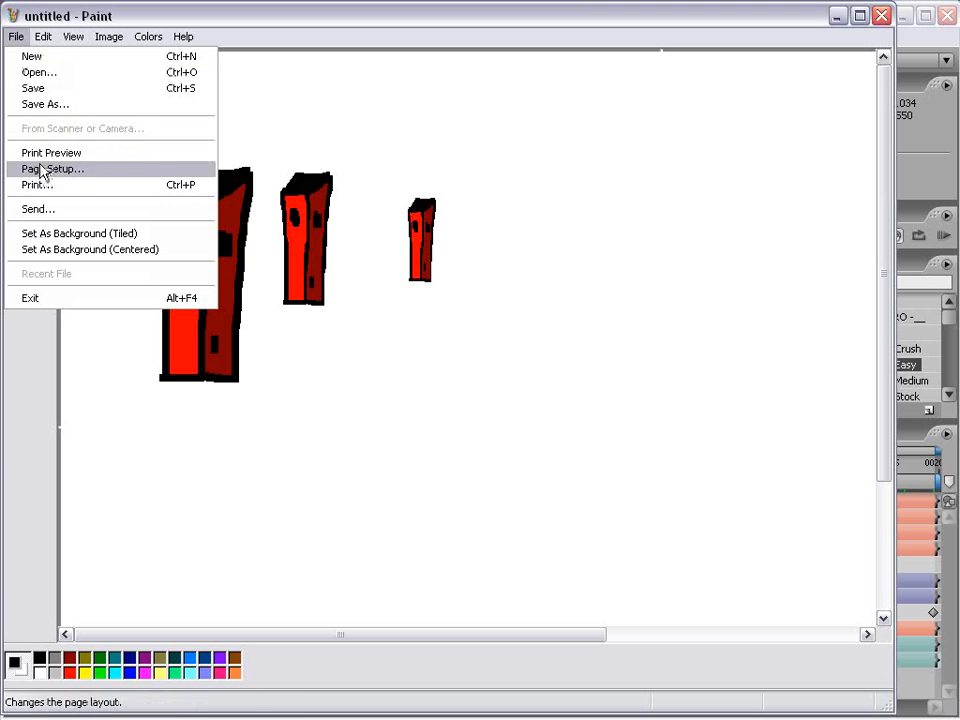
{"action": "left_click", "coordinate": [22, 105]}
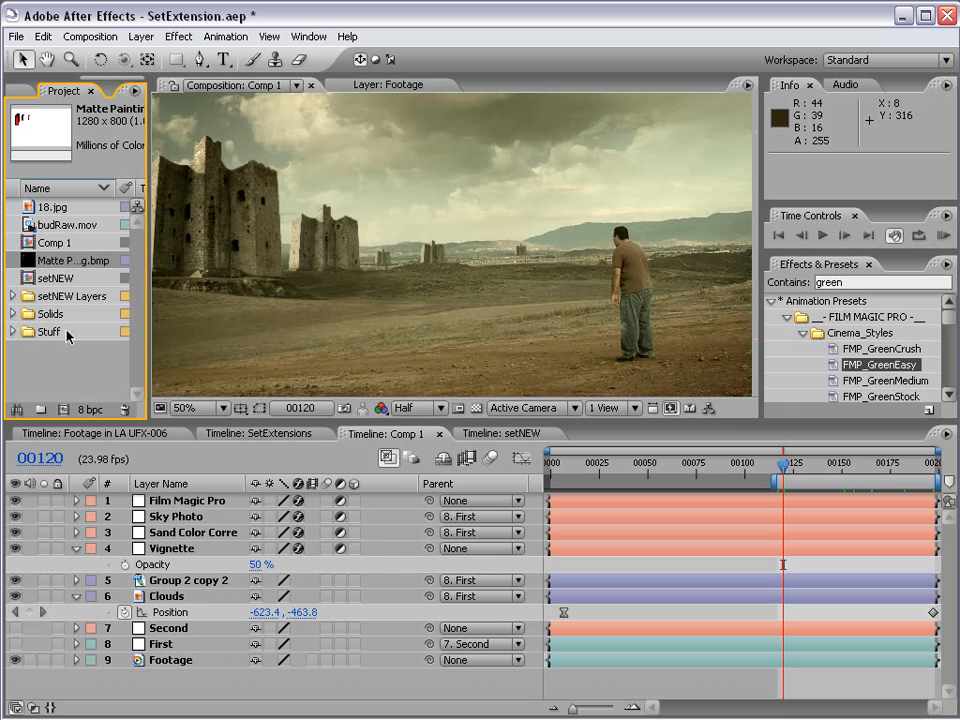
{"action": "double_click", "coordinate": [60, 260]}
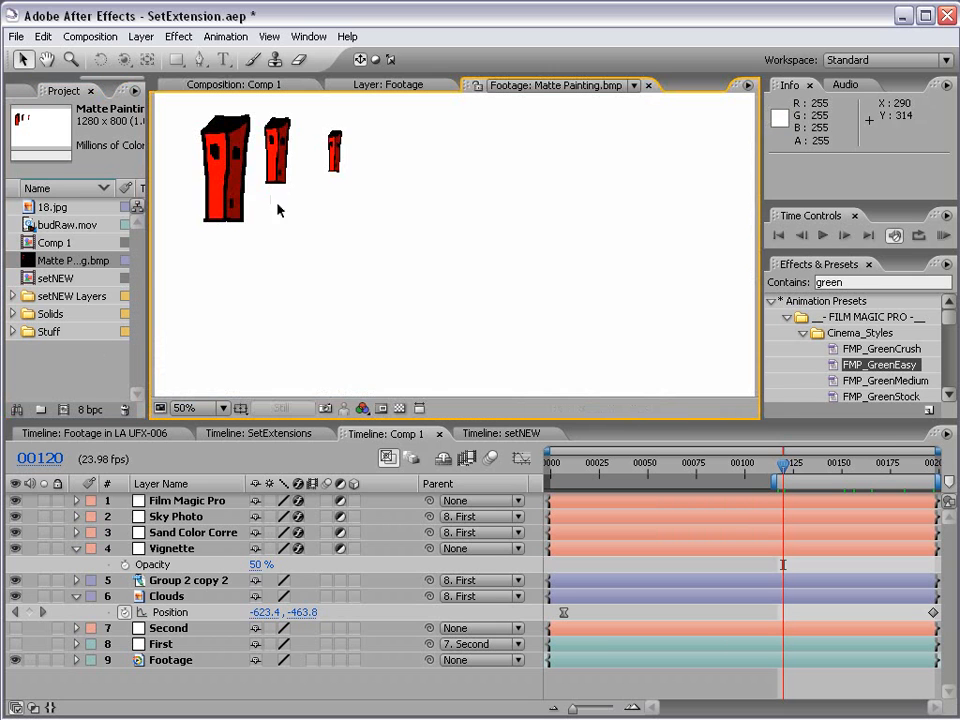
{"action": "scroll", "coordinate": [279, 208], "scroll_direction": "down", "scroll_amount": 2}
- In Comp 1, hide the Group 2 copy 2 castle layer and add Matte Painting.bmp as the top layer
{"action": "left_click", "coordinate": [237, 85]}
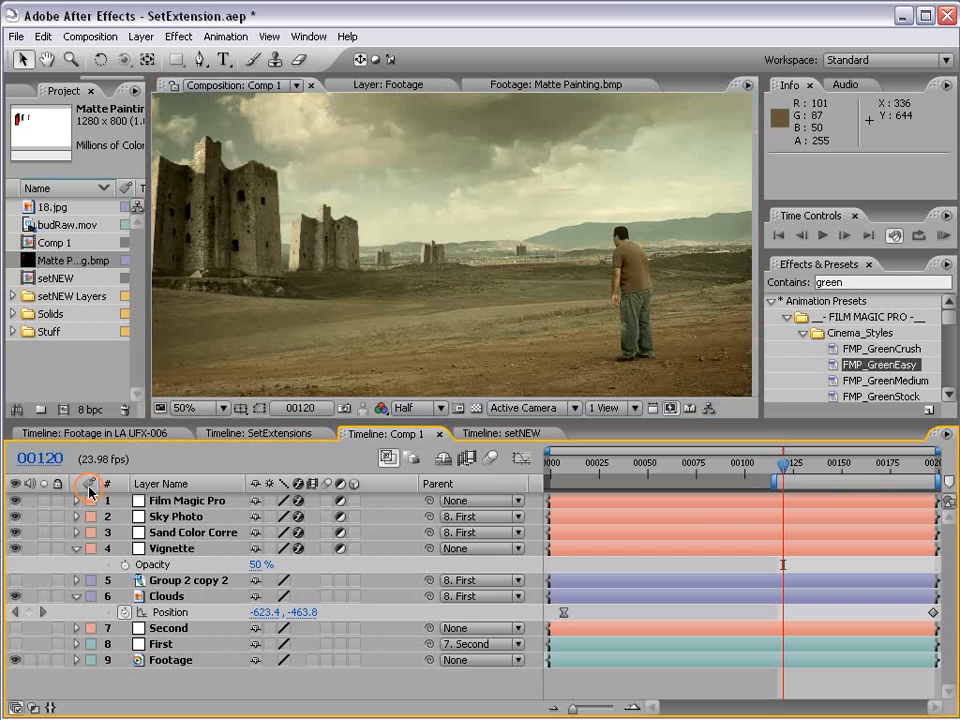
{"action": "left_click", "coordinate": [15, 580]}
{"action": "left_click", "coordinate": [76, 548]}
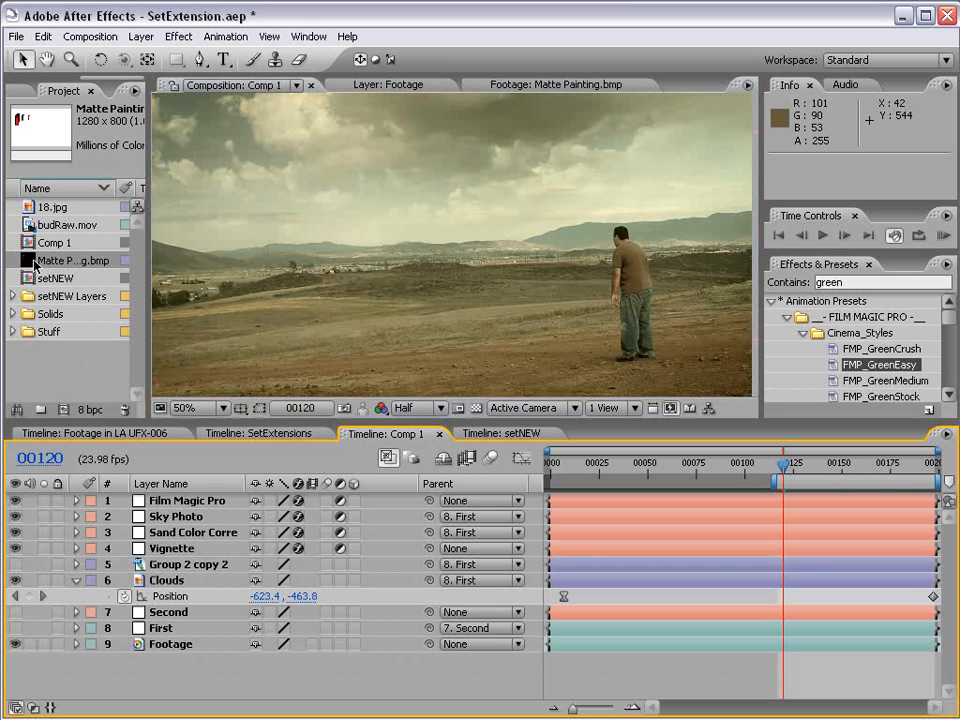
{"action": "left_click_drag", "start_coordinate": [70, 260], "coordinate": [415, 242]}
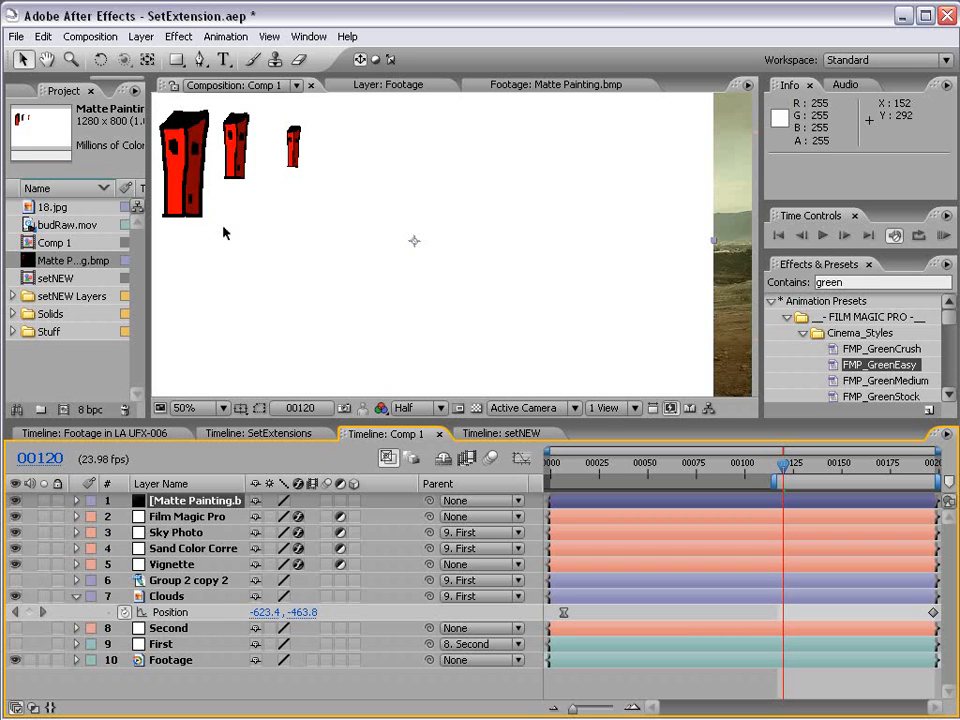
- Remove the Matte Painting layer's white background with a Luma Key set to Key Out Brighter and a threshold of 91
{"action": "left_click", "coordinate": [182, 36]}
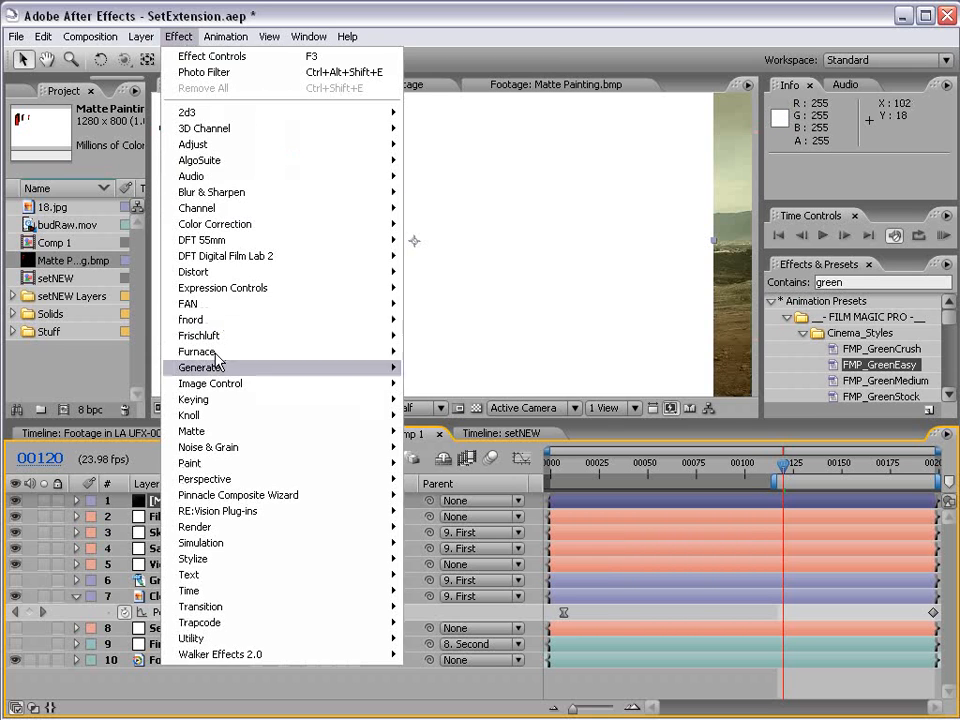
{"action": "mouse_move", "coordinate": [260, 399]}
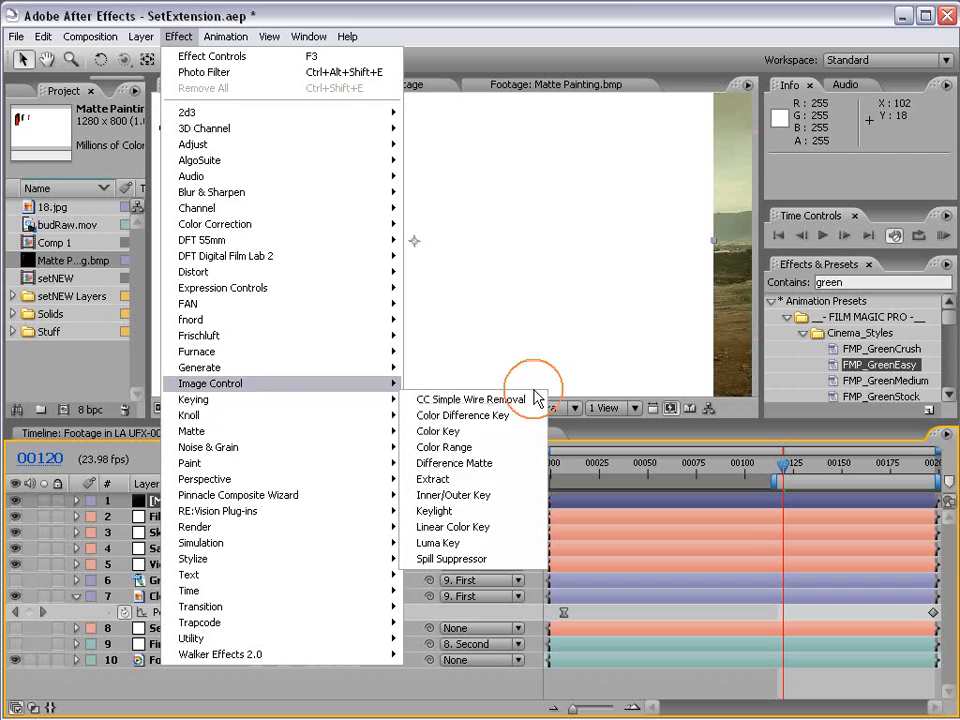
{"action": "left_click", "coordinate": [465, 543]}
{"action": "left_click_drag", "start_coordinate": [151, 167], "coordinate": [253, 167]}
{"action": "left_click", "coordinate": [190, 157]}
{"action": "left_click", "coordinate": [199, 141]}
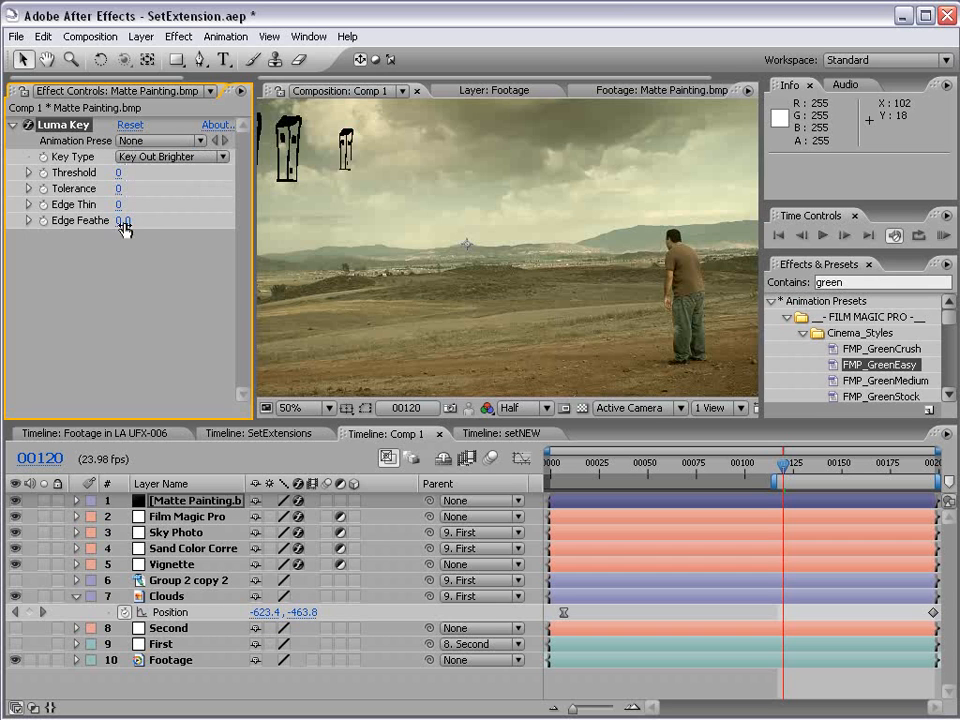
{"action": "left_click_drag", "start_coordinate": [118, 173], "coordinate": [191, 174]}
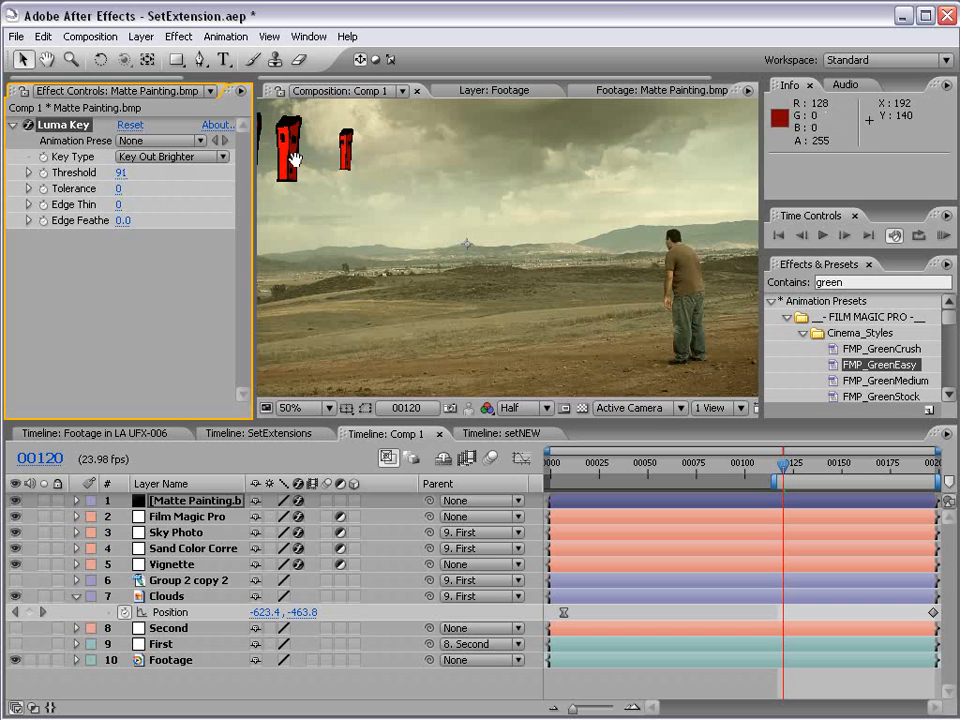
- Move the Matte Painting layer down and right so the drawn towers stand on the desert ground left of the man
{"action": "key", "text": "h"}
{"action": "left_click_drag", "start_coordinate": [294, 150], "coordinate": [418, 221]}
{"action": "key", "text": "grave"}
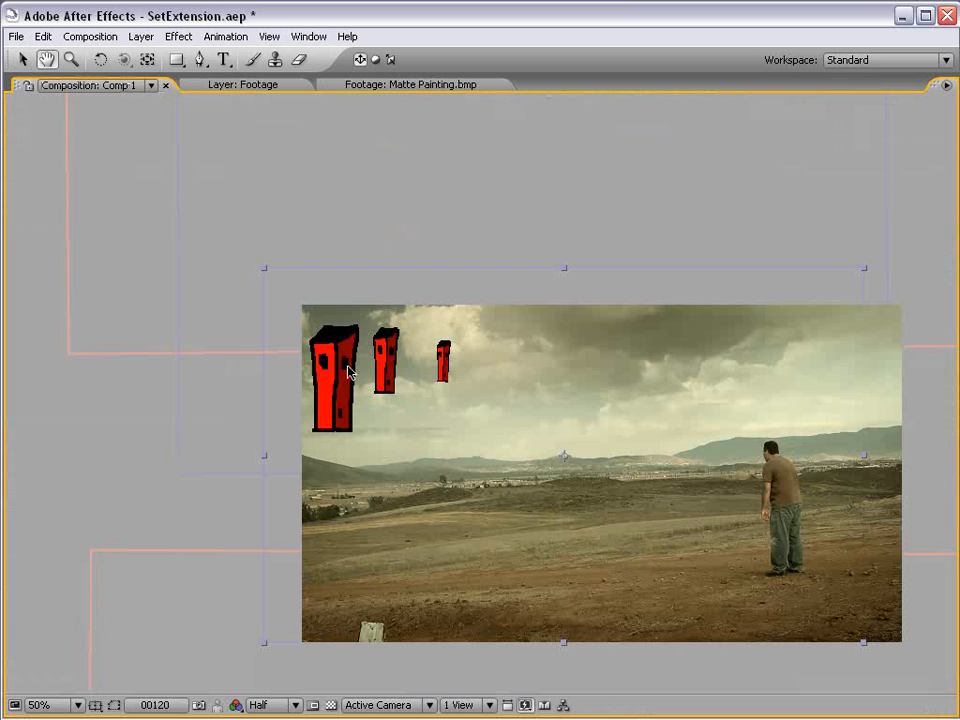
{"action": "mouse_move", "coordinate": [349, 369]}
{"action": "left_mouse_down"}
{"action": "mouse_move", "coordinate": [433, 452]}
{"action": "mouse_move", "coordinate": [417, 490]}
{"action": "left_mouse_up"}
{"action": "key", "text": "space"}
{"action": "left_click_drag", "start_coordinate": [604, 472], "coordinate": [450, 419]}
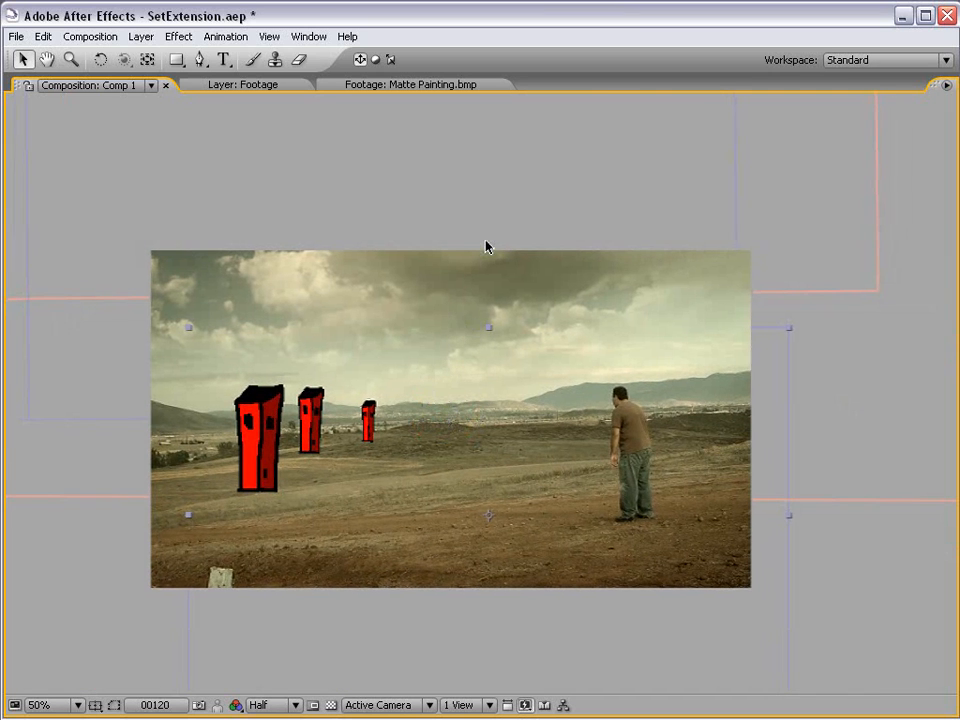
- Parent the Matte Painting layer to the First tracking layer
{"action": "key", "text": "grave"}
{"action": "key", "text": "comma"}
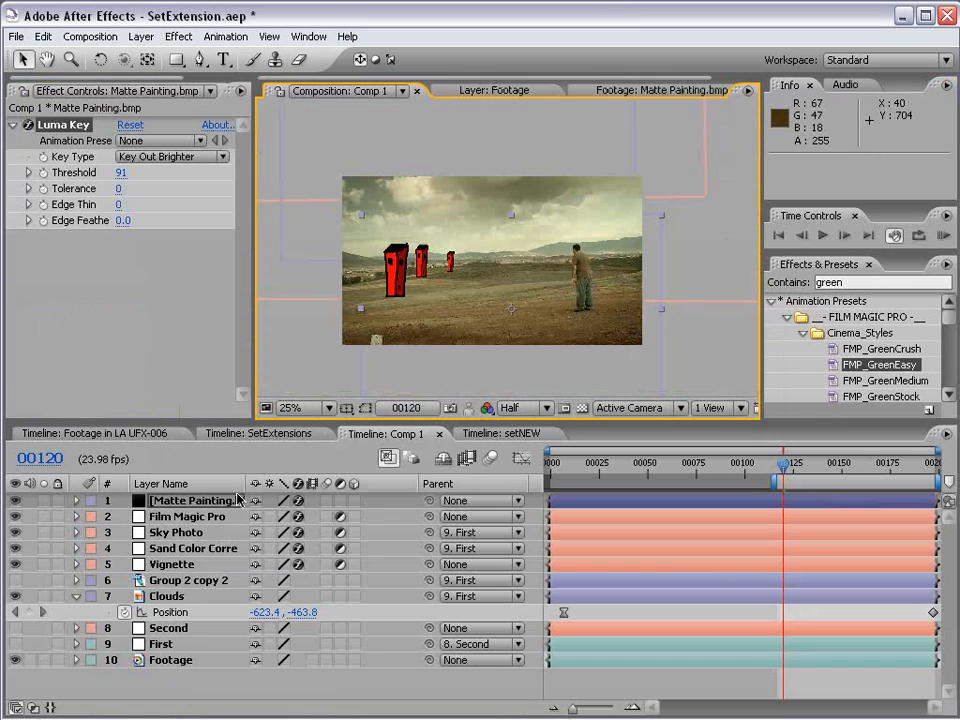
{"action": "mouse_move", "coordinate": [429, 500]}
{"action": "left_mouse_down"}
{"action": "mouse_move", "coordinate": [193, 611]}
{"action": "mouse_move", "coordinate": [165, 657]}
{"action": "mouse_move", "coordinate": [170, 644]}
{"action": "left_mouse_up"}
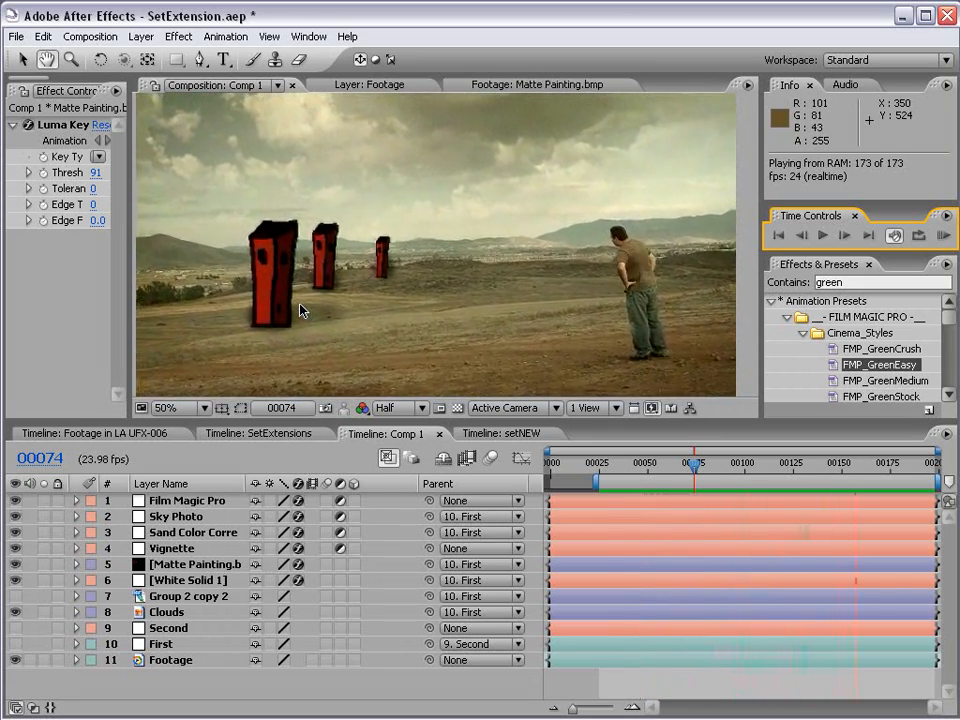
- Scrub through the tracked red towers, then hide Matte Painting and White Solid 1 and show Group 2 copy 2 again
{"action": "left_click", "coordinate": [300, 310]}
{"action": "left_click_drag", "start_coordinate": [694, 463], "coordinate": [895, 468]}
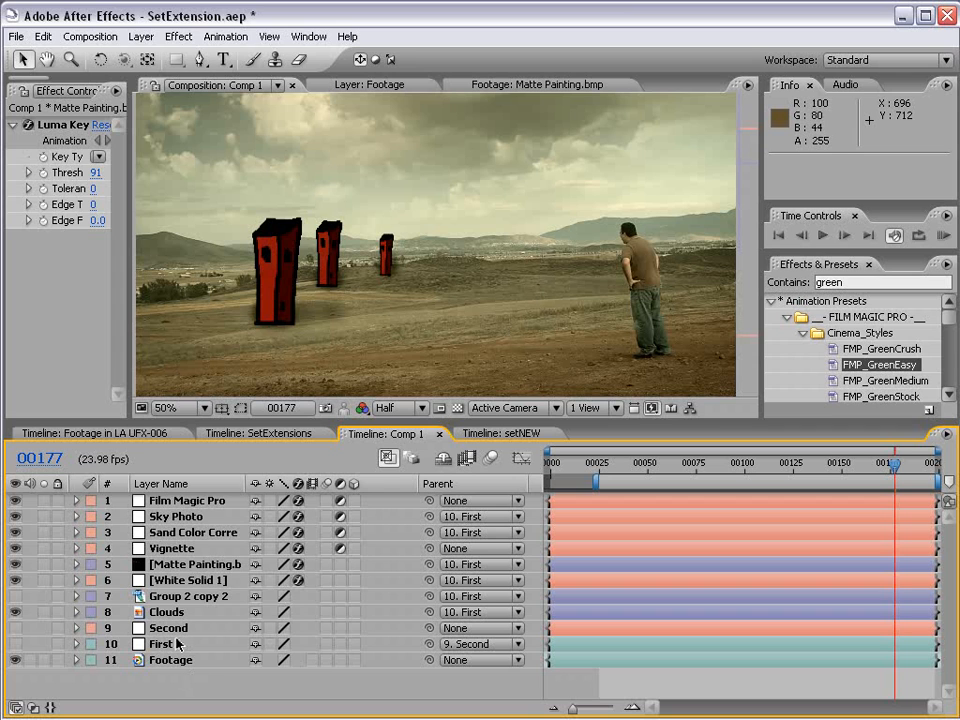
{"action": "left_click", "coordinate": [15, 580]}
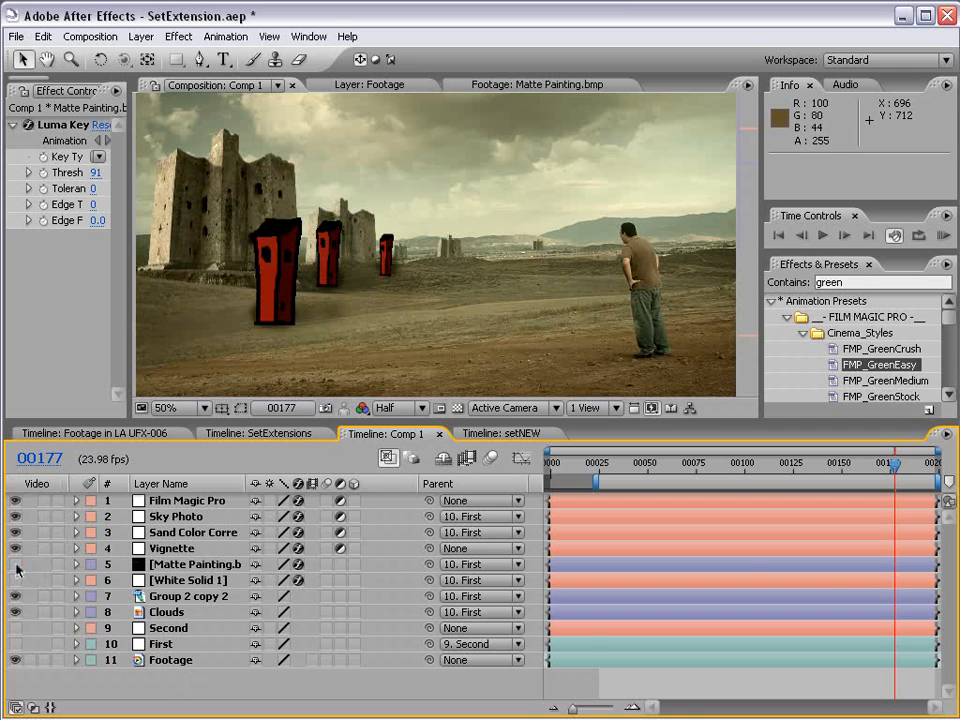
{"action": "left_click", "coordinate": [15, 564]}
- Start the work area at frame 103, preview the castle composite and enlarge the composition viewing area
{"action": "left_click", "coordinate": [751, 464]}
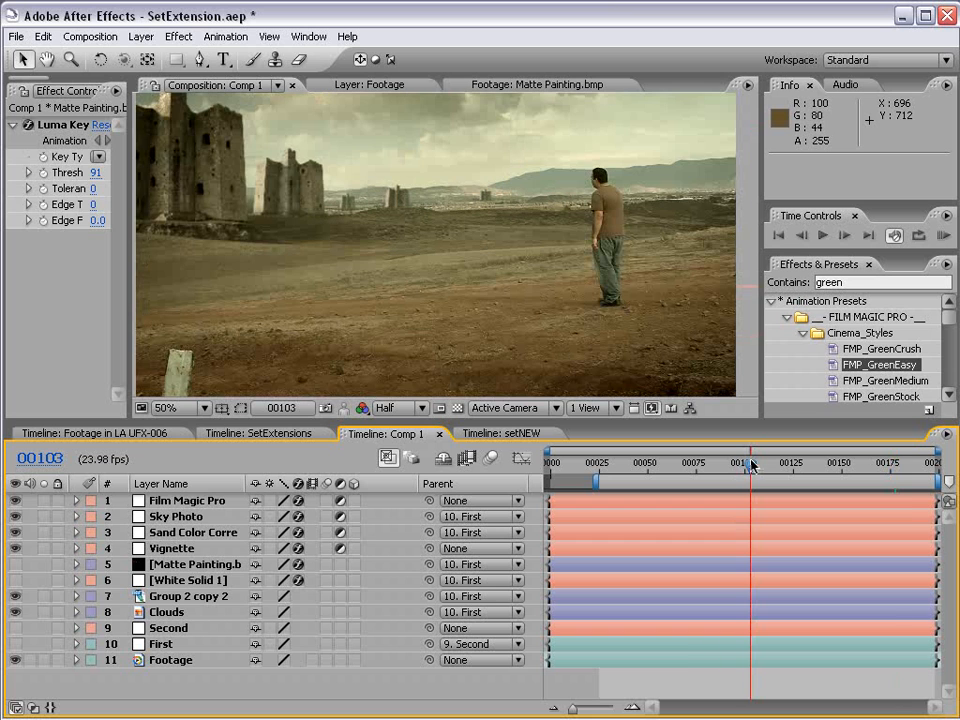
{"action": "key", "text": "b"}
{"action": "key", "text": "KP_0"}
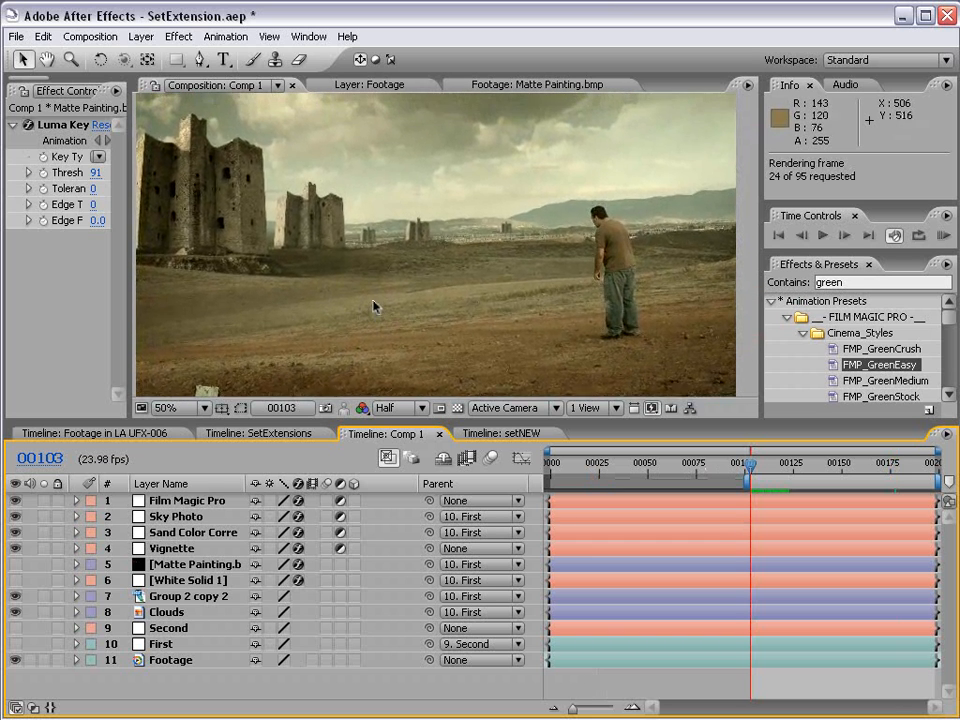
{"action": "key", "text": "comma"}
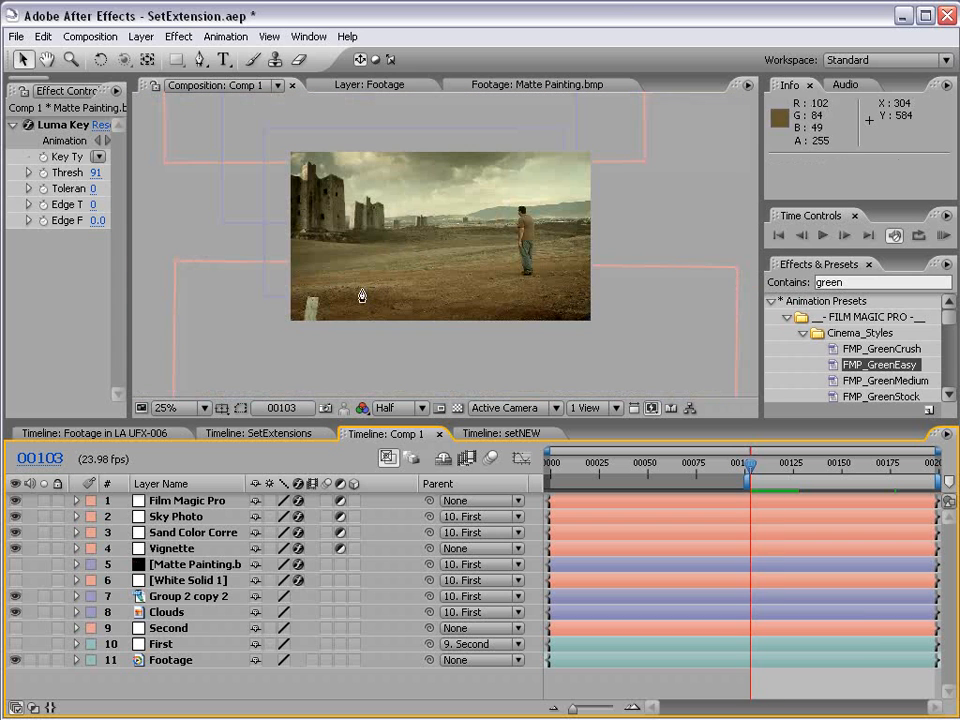
{"action": "key", "text": "period"}
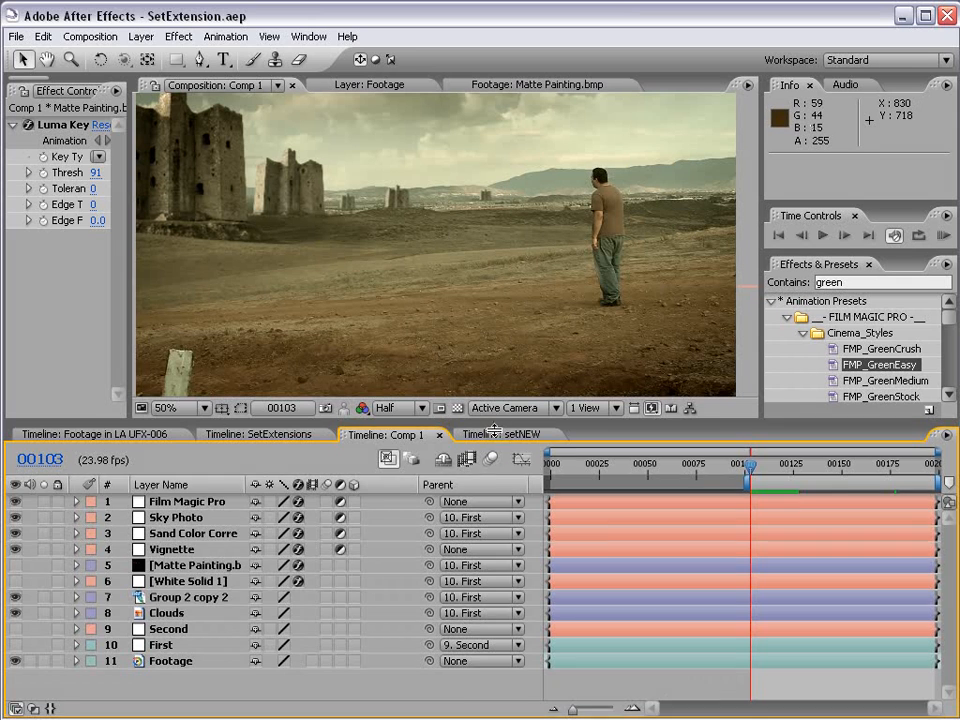
{"action": "left_click_drag", "start_coordinate": [493, 431], "coordinate": [490, 559]}
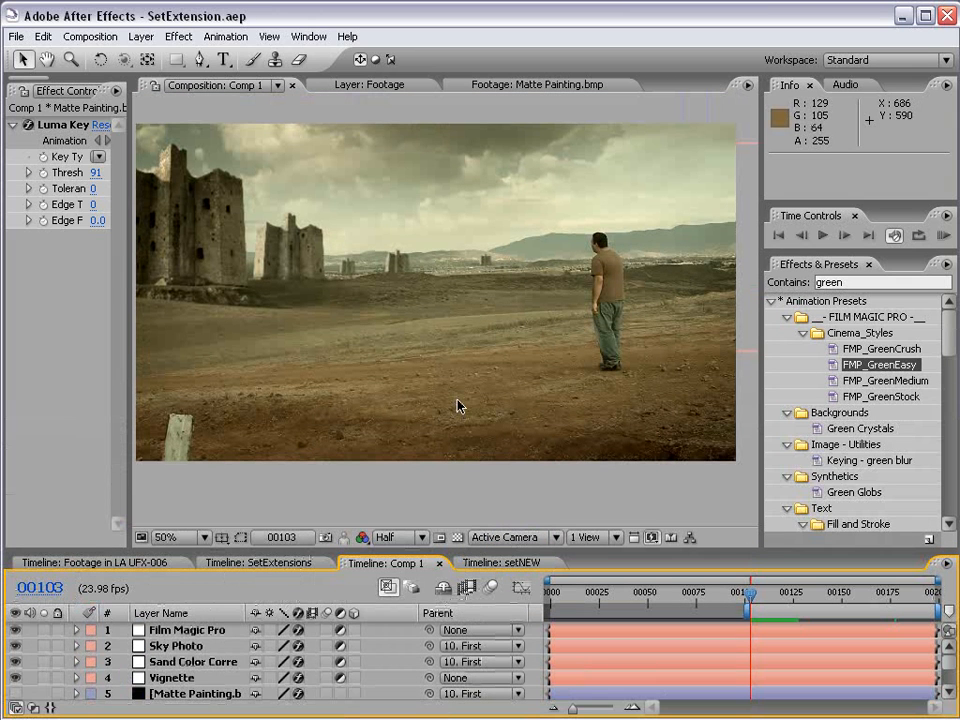